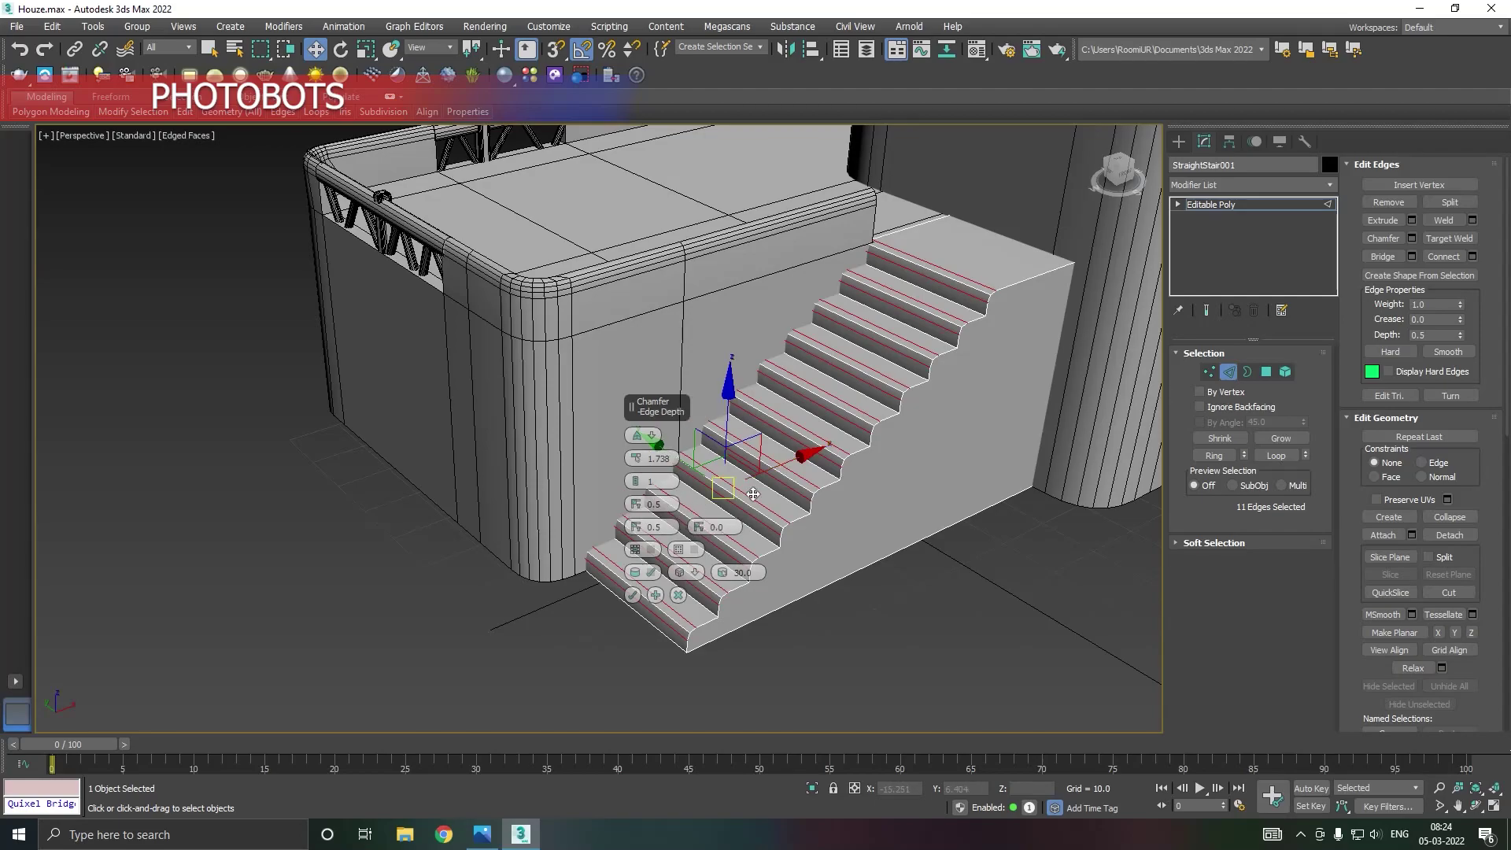
Chamfer the selected front edges of the stair steps by 2.202 with 2 segments and leave edge editing.
{"action": "scroll", "coordinate": [644, 506], "scroll_direction": "up", "scroll_amount": 2}
{"action": "mouse_move", "coordinate": [642, 488]}
{"action": "left_mouse_down"}
{"action": "mouse_move", "coordinate": [632, 449]}
{"action": "mouse_move", "coordinate": [634, 492]}
{"action": "left_mouse_up"}
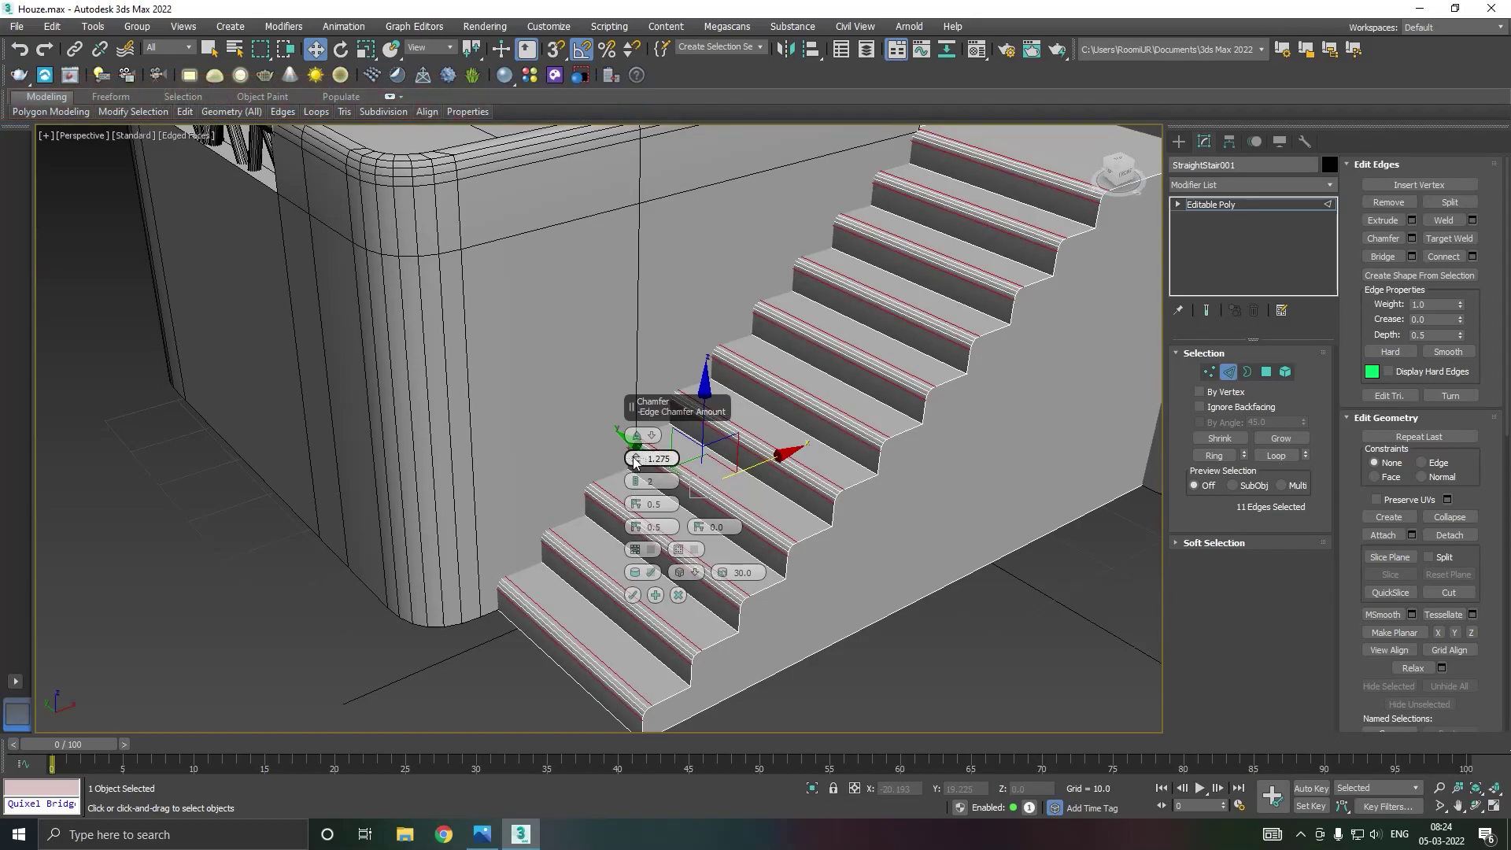
{"action": "left_click_drag", "start_coordinate": [634, 459], "coordinate": [634, 447]}
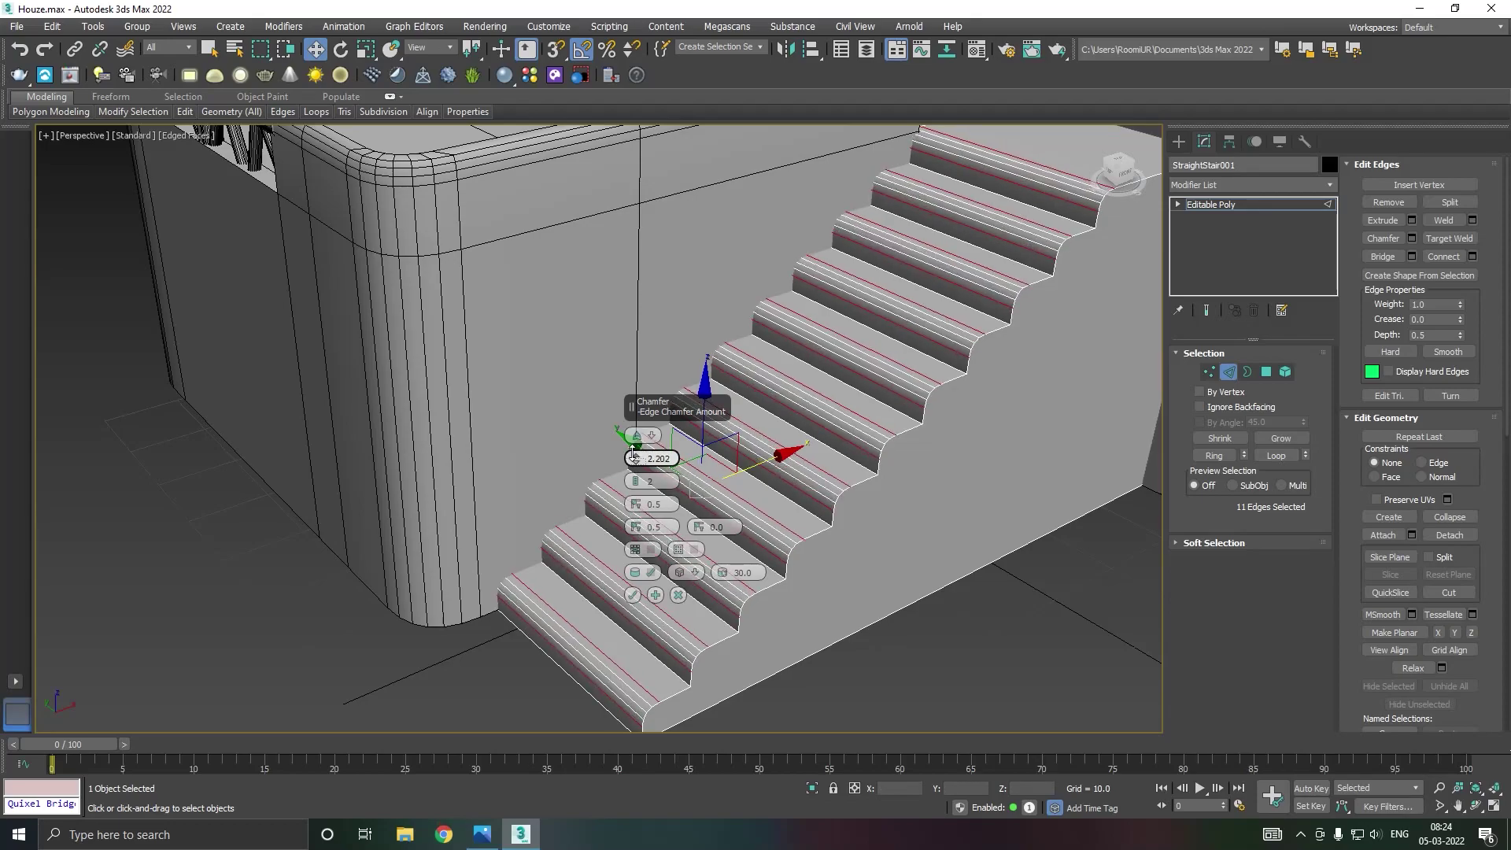
{"action": "scroll", "coordinate": [507, 604], "scroll_direction": "down", "scroll_amount": 4}
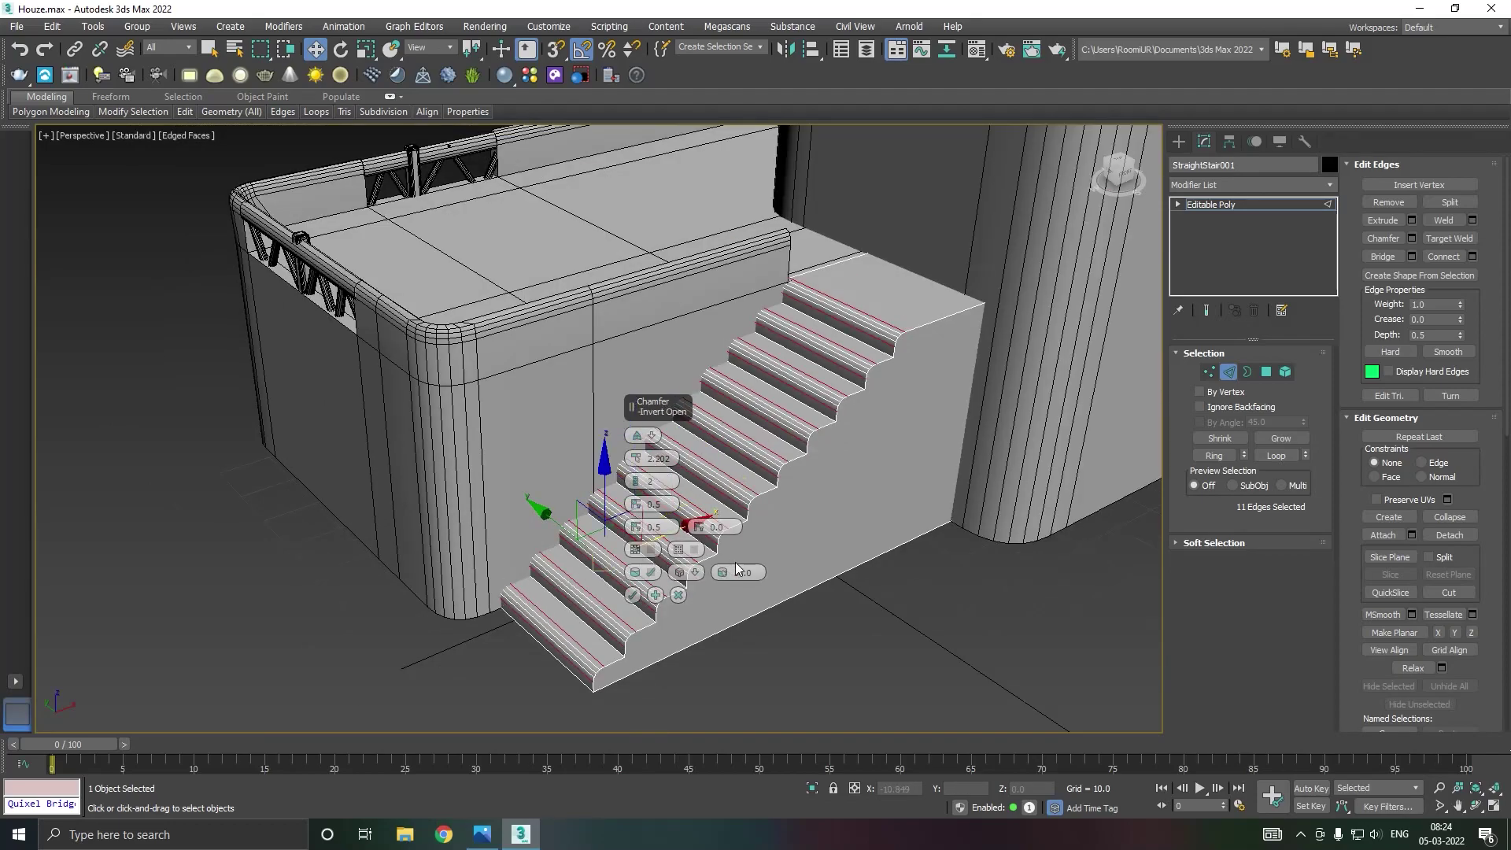
{"action": "middle_click_drag", "start_coordinate": [693, 579], "coordinate": [790, 592], "text": "alt"}
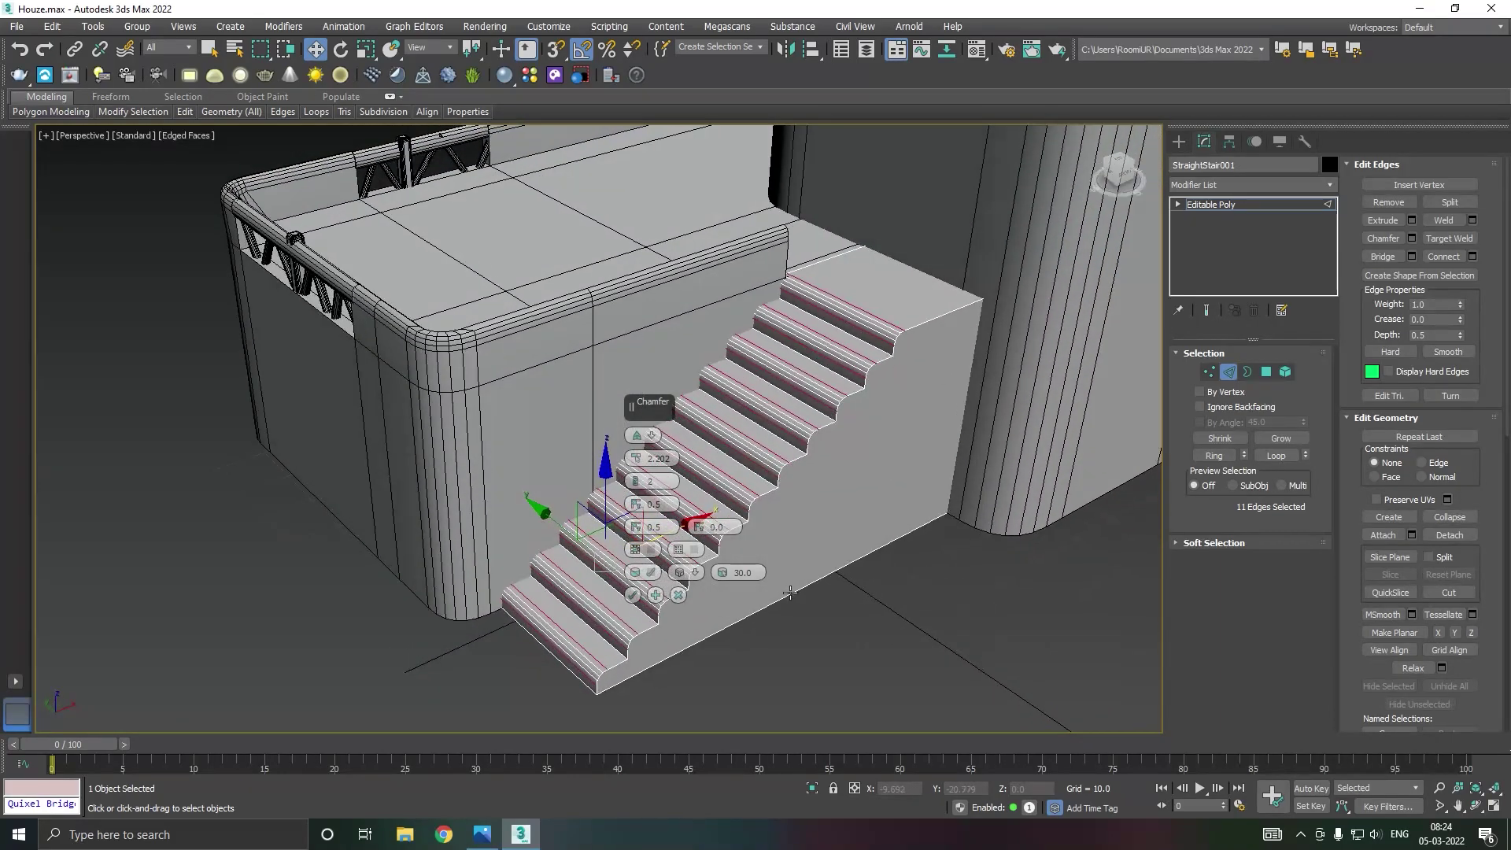
{"action": "left_click", "coordinate": [631, 595]}
{"action": "left_click", "coordinate": [1245, 204]}
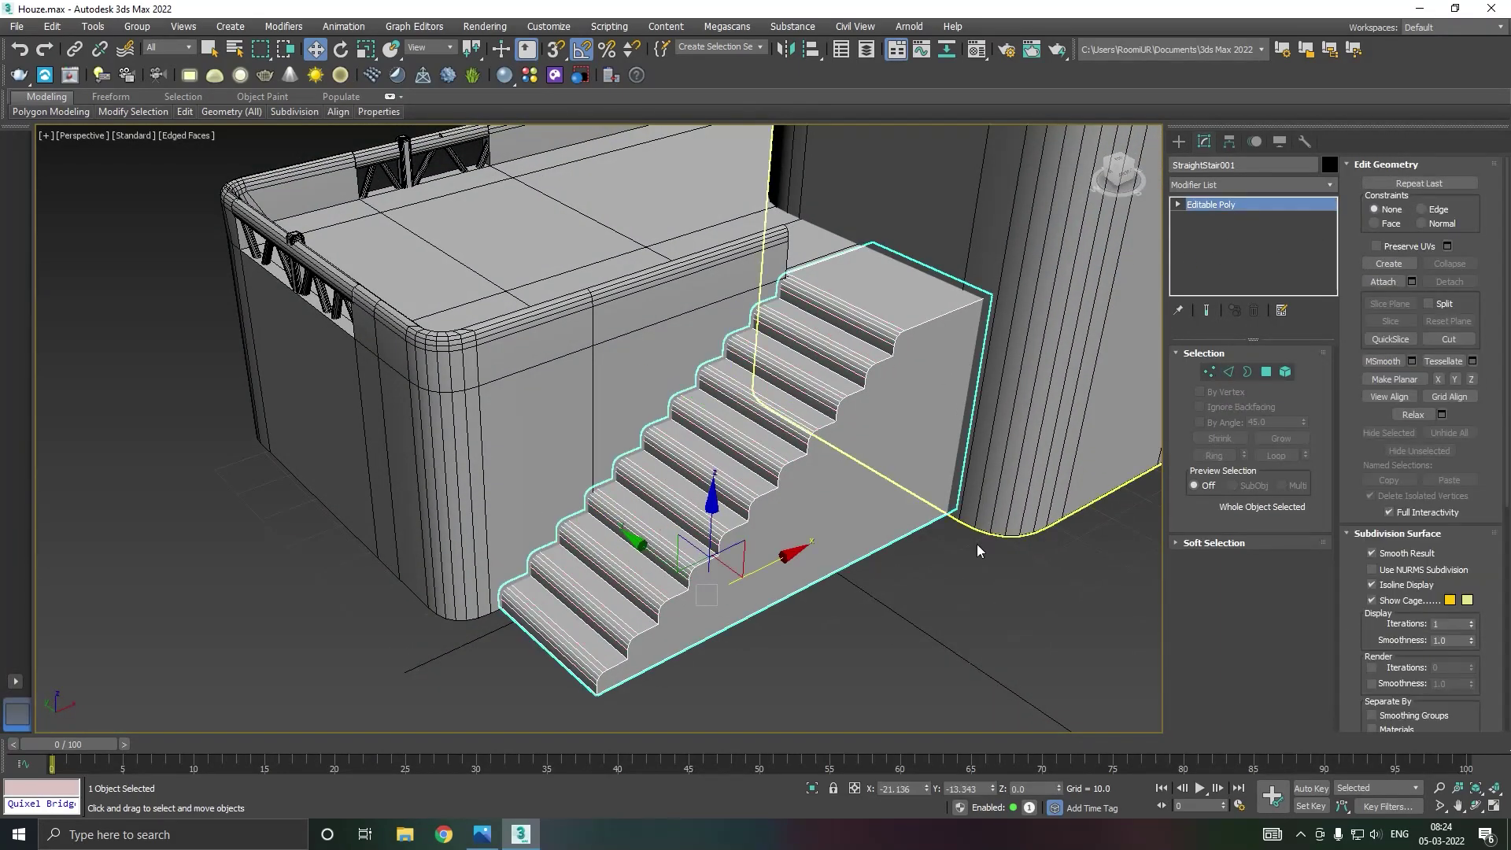
Inspect the rounded stair steps up close and undo the chamfer.
{"action": "left_click", "coordinate": [949, 588]}
{"action": "scroll", "coordinate": [794, 636], "scroll_direction": "down", "scroll_amount": 3}
{"action": "middle_click_drag", "start_coordinate": [795, 639], "coordinate": [645, 599], "text": "alt"}
{"action": "scroll", "coordinate": [640, 599], "scroll_direction": "up", "scroll_amount": 4}
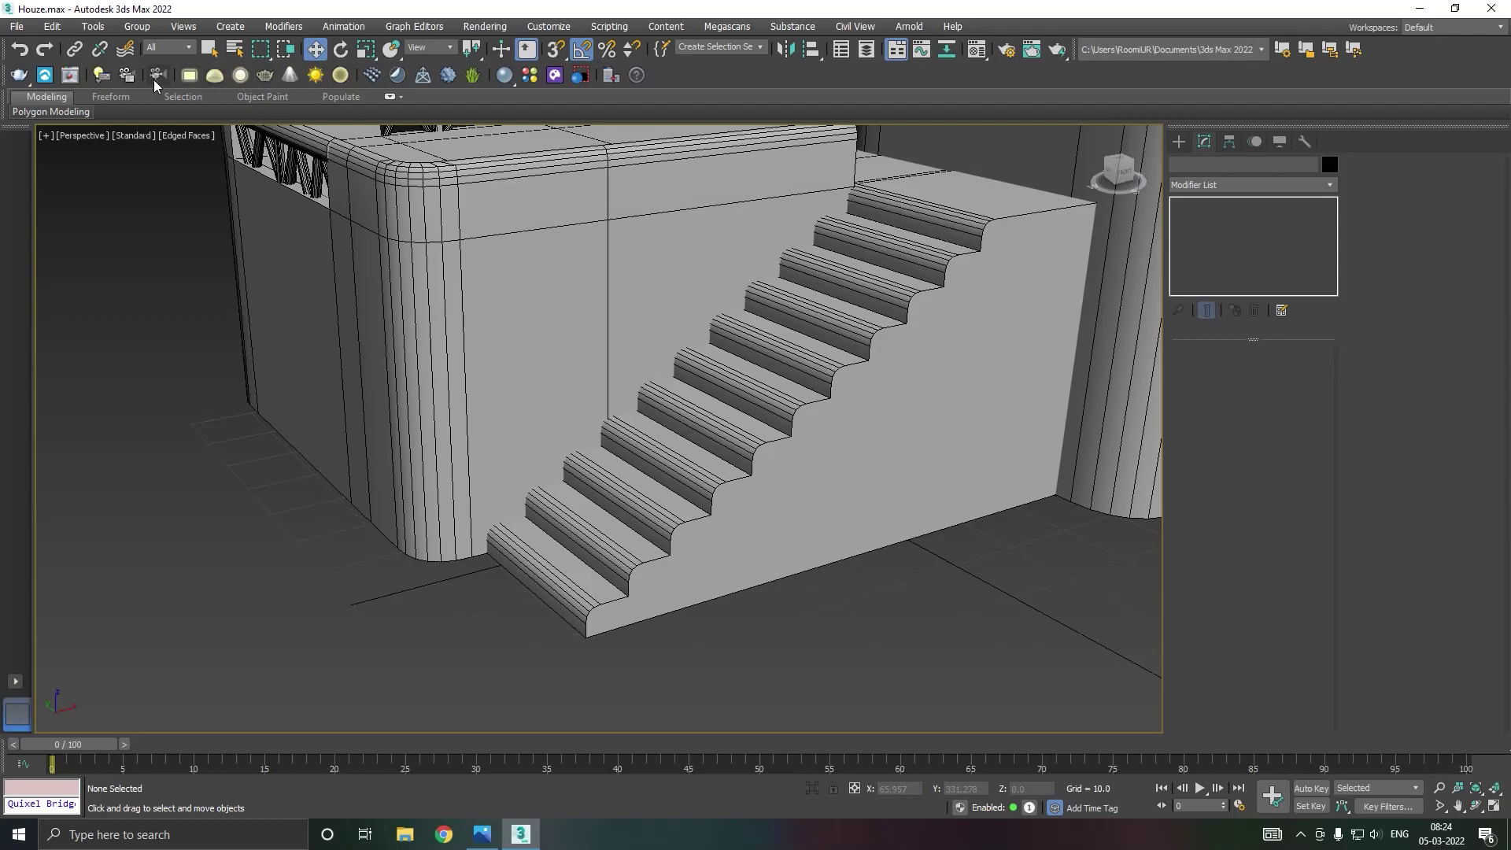
{"action": "left_click", "coordinate": [21, 51]}
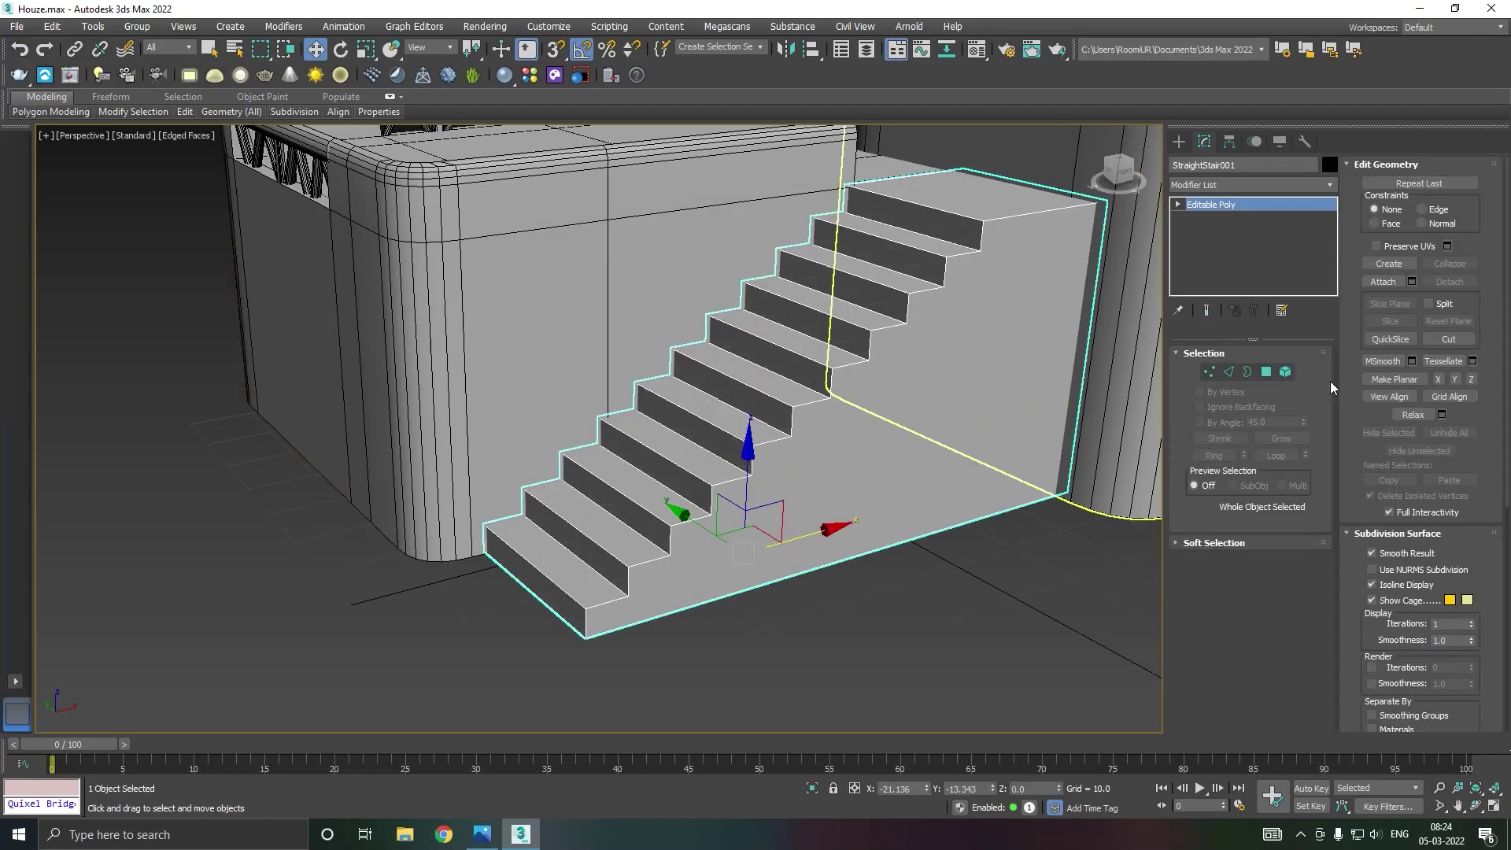
Chamfer the front edges of the stair steps by about 1.043 with 2 segments and leave edge editing.
{"action": "left_click", "coordinate": [1229, 372]}
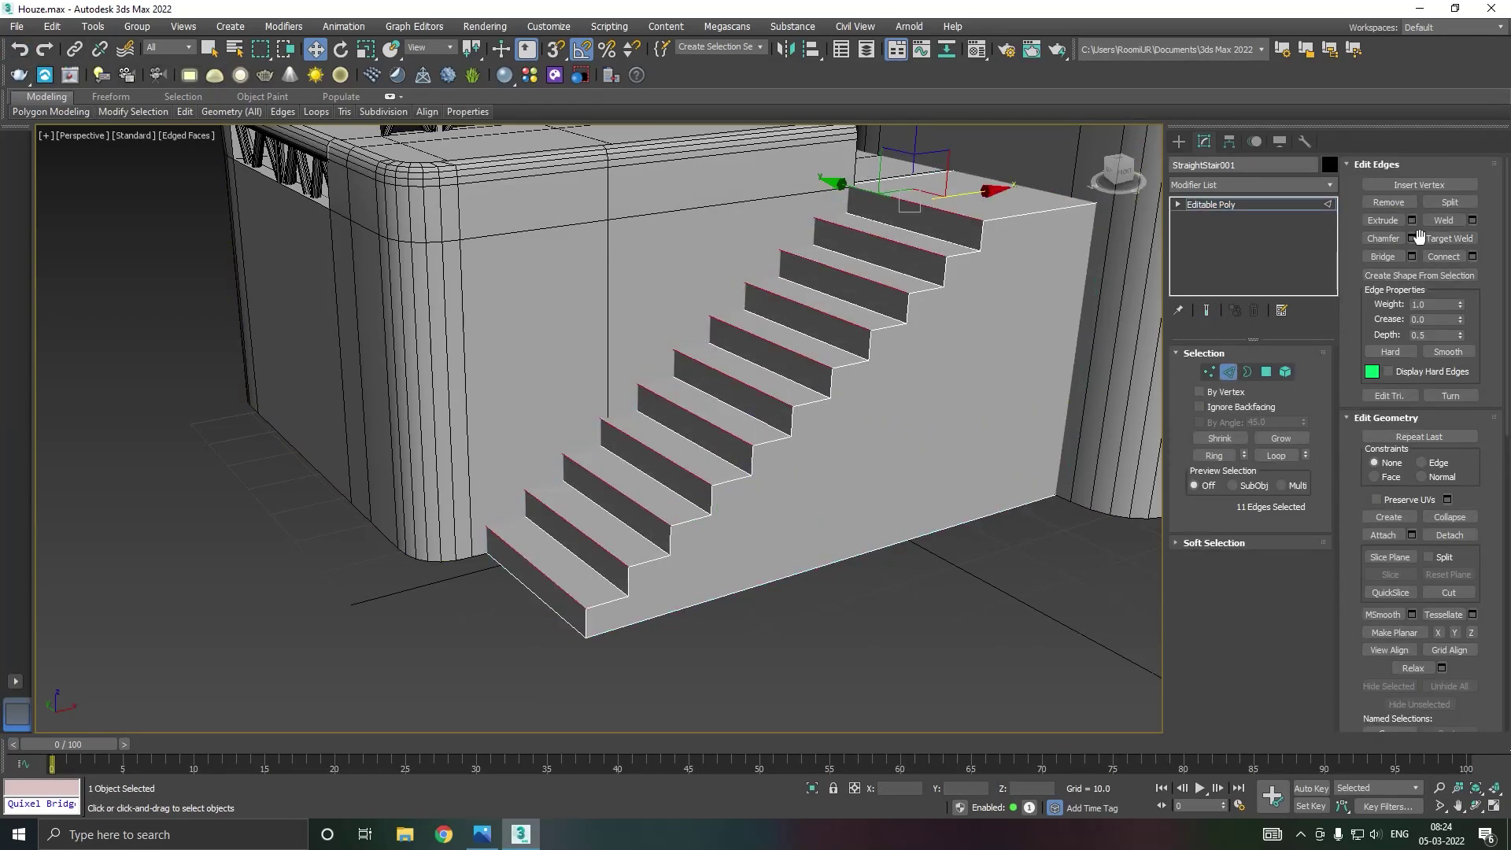
{"action": "left_click", "coordinate": [1412, 237]}
{"action": "left_click_drag", "start_coordinate": [636, 459], "coordinate": [641, 465]}
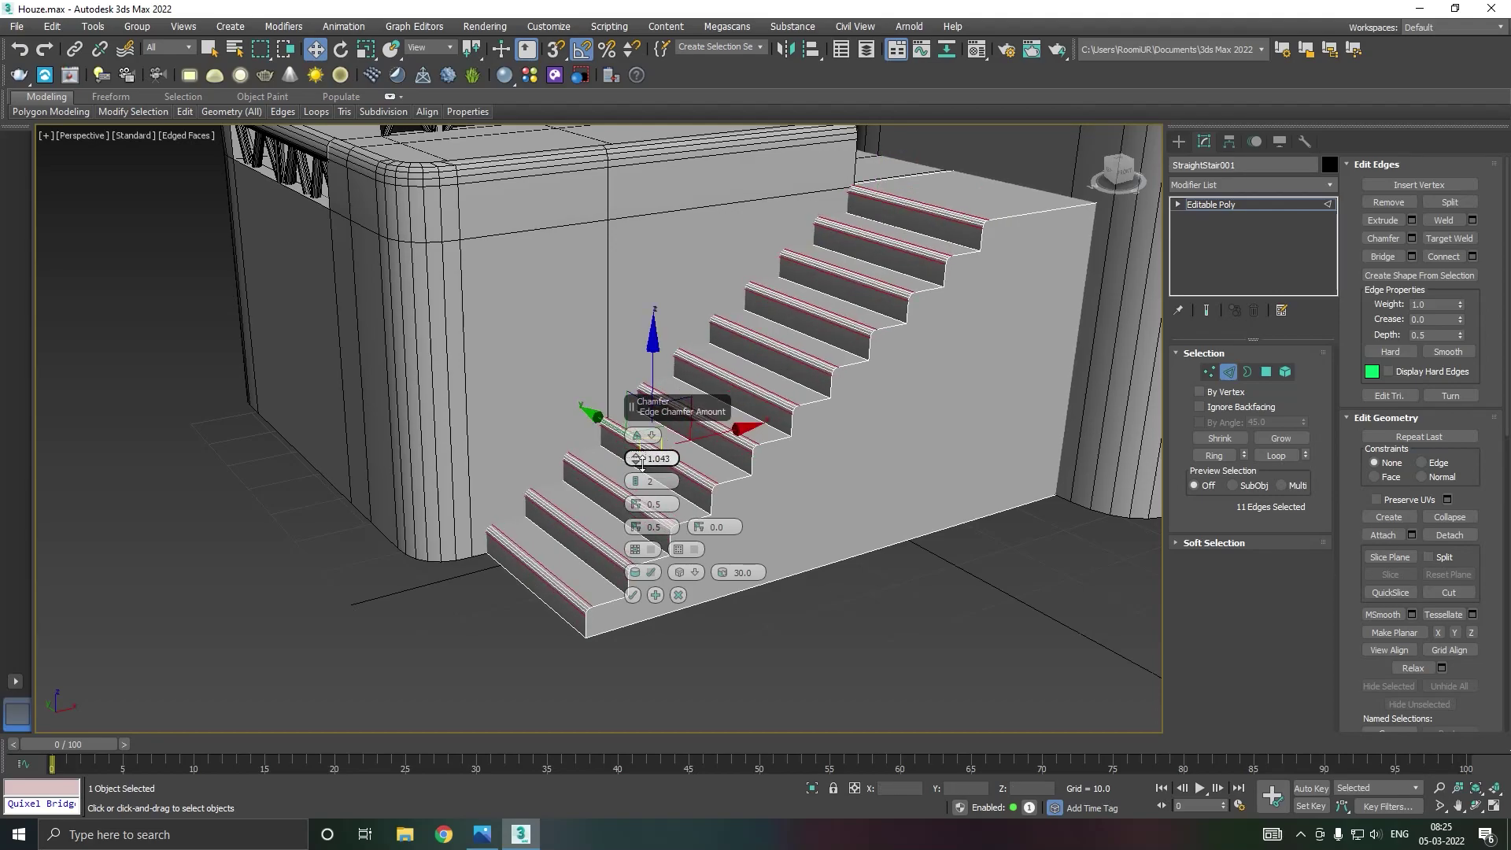
{"action": "left_click", "coordinate": [632, 595]}
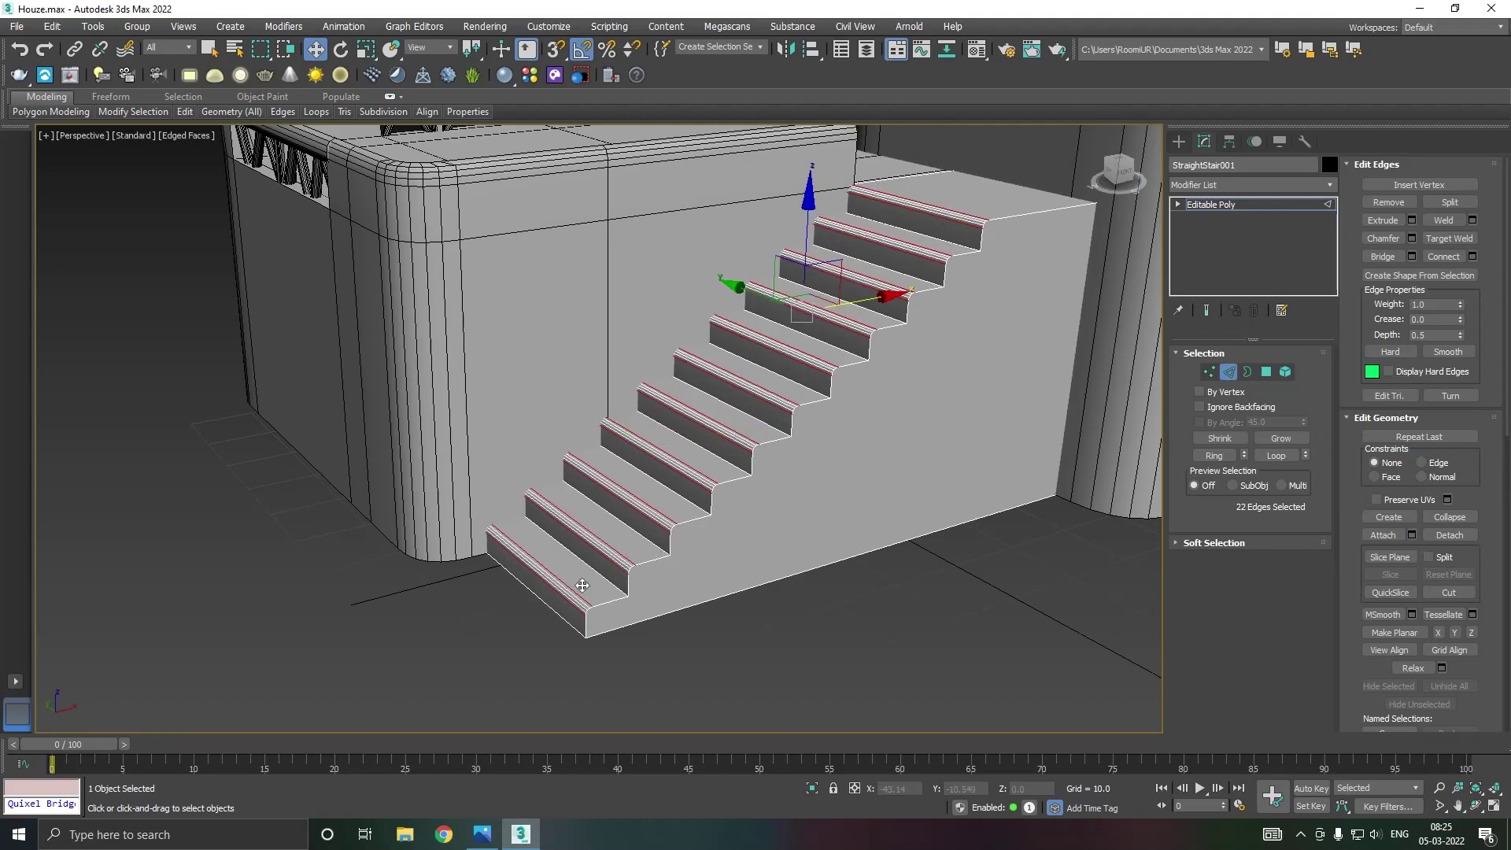
{"action": "left_click", "coordinate": [1265, 203]}
Draw an open line in the front view, rising at the first step, running diagonally above the stairs and level to the tower, with viewport rendering off.
{"action": "key", "text": "f"}
{"action": "scroll", "coordinate": [902, 290], "scroll_direction": "down", "scroll_amount": 2}
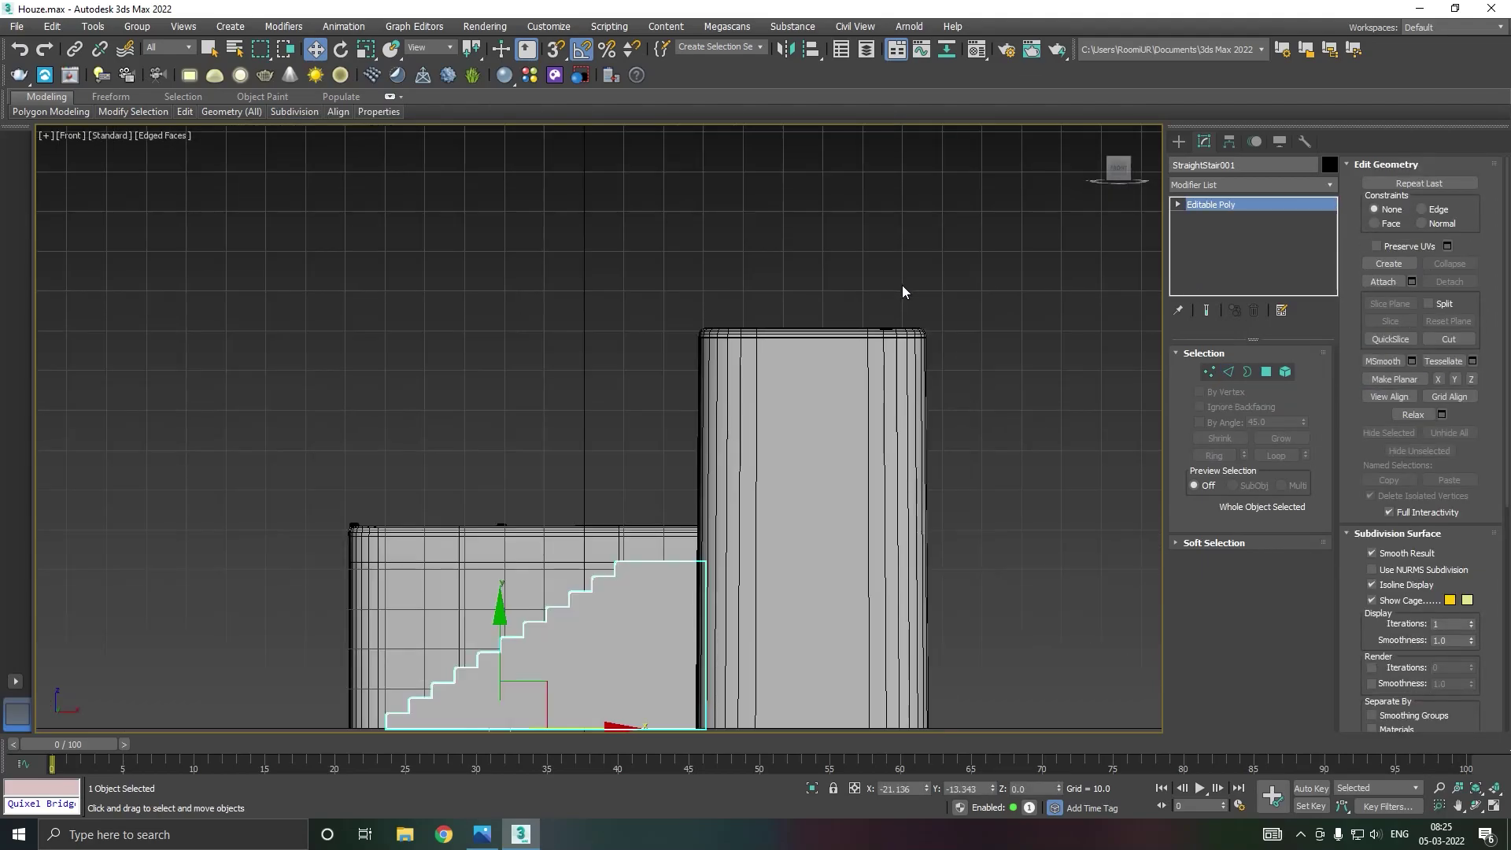
{"action": "scroll", "coordinate": [904, 285], "scroll_direction": "down", "scroll_amount": 2}
{"action": "scroll", "coordinate": [587, 590], "scroll_direction": "up", "scroll_amount": 2}
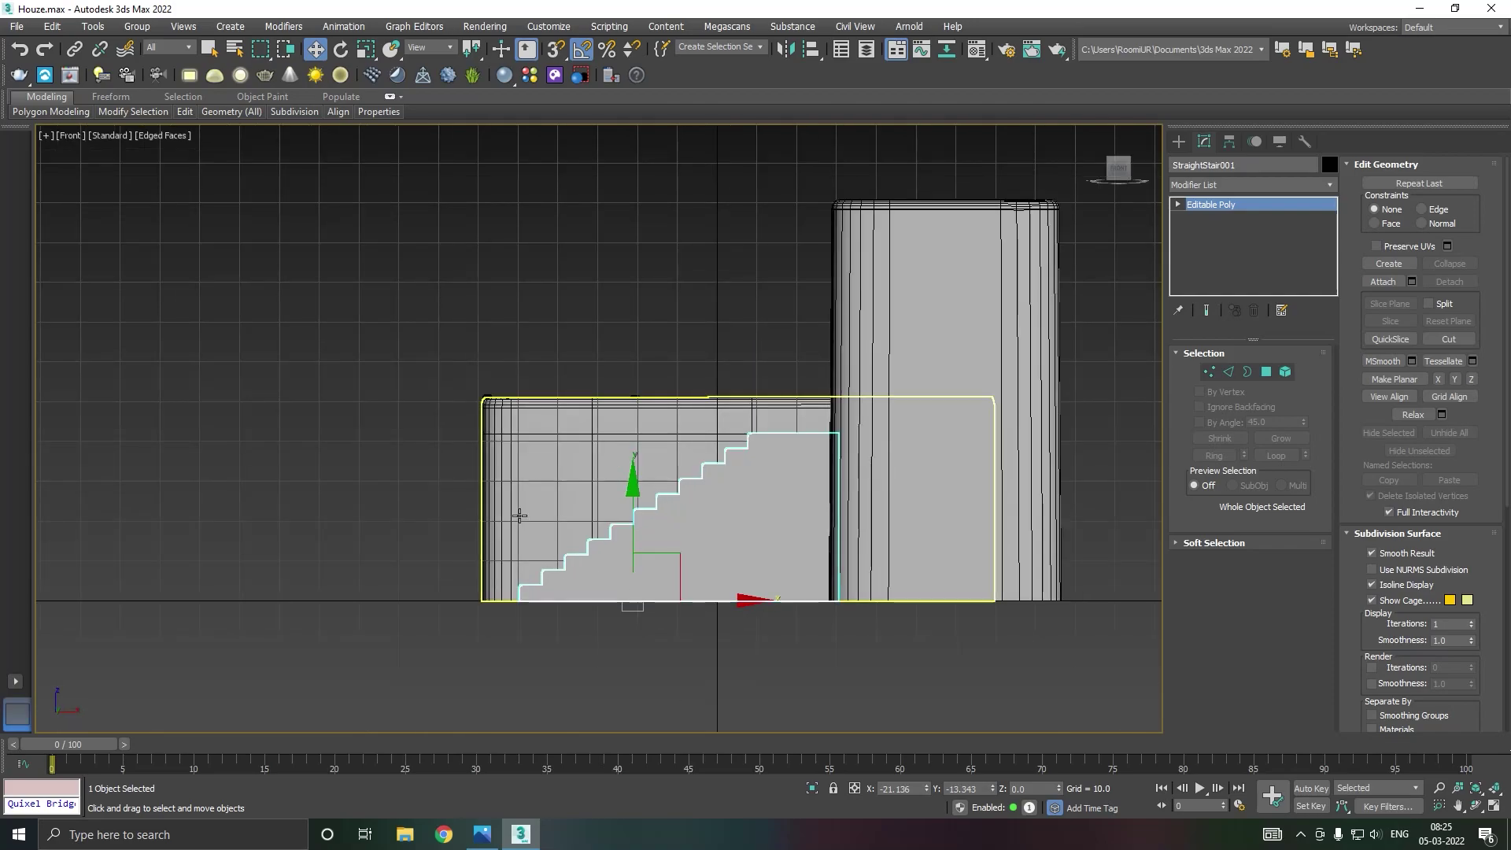
{"action": "left_click", "coordinate": [1178, 142]}
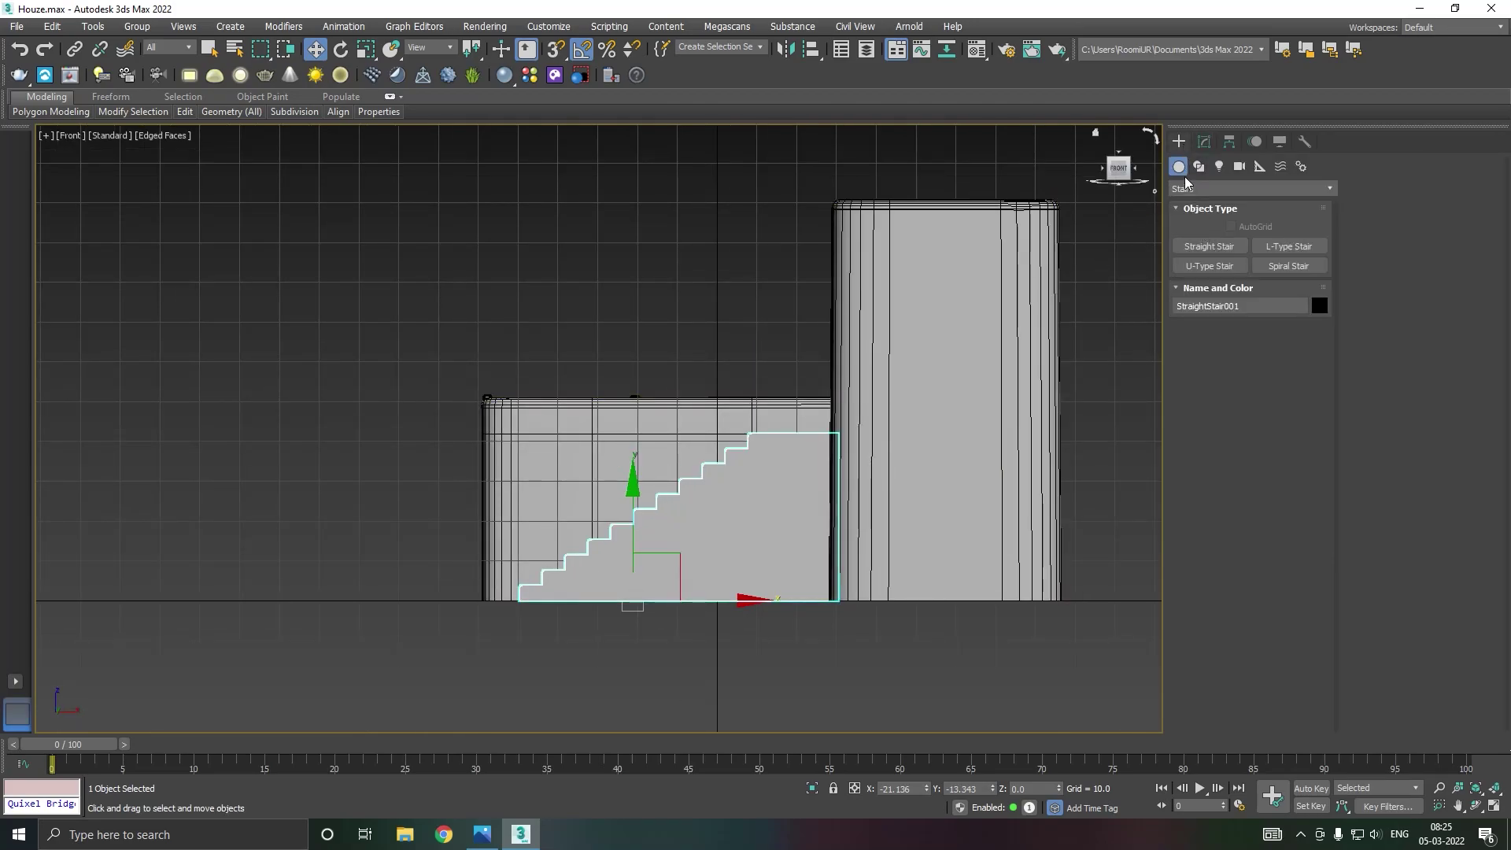
{"action": "left_click", "coordinate": [1198, 166]}
{"action": "left_click", "coordinate": [1206, 268]}
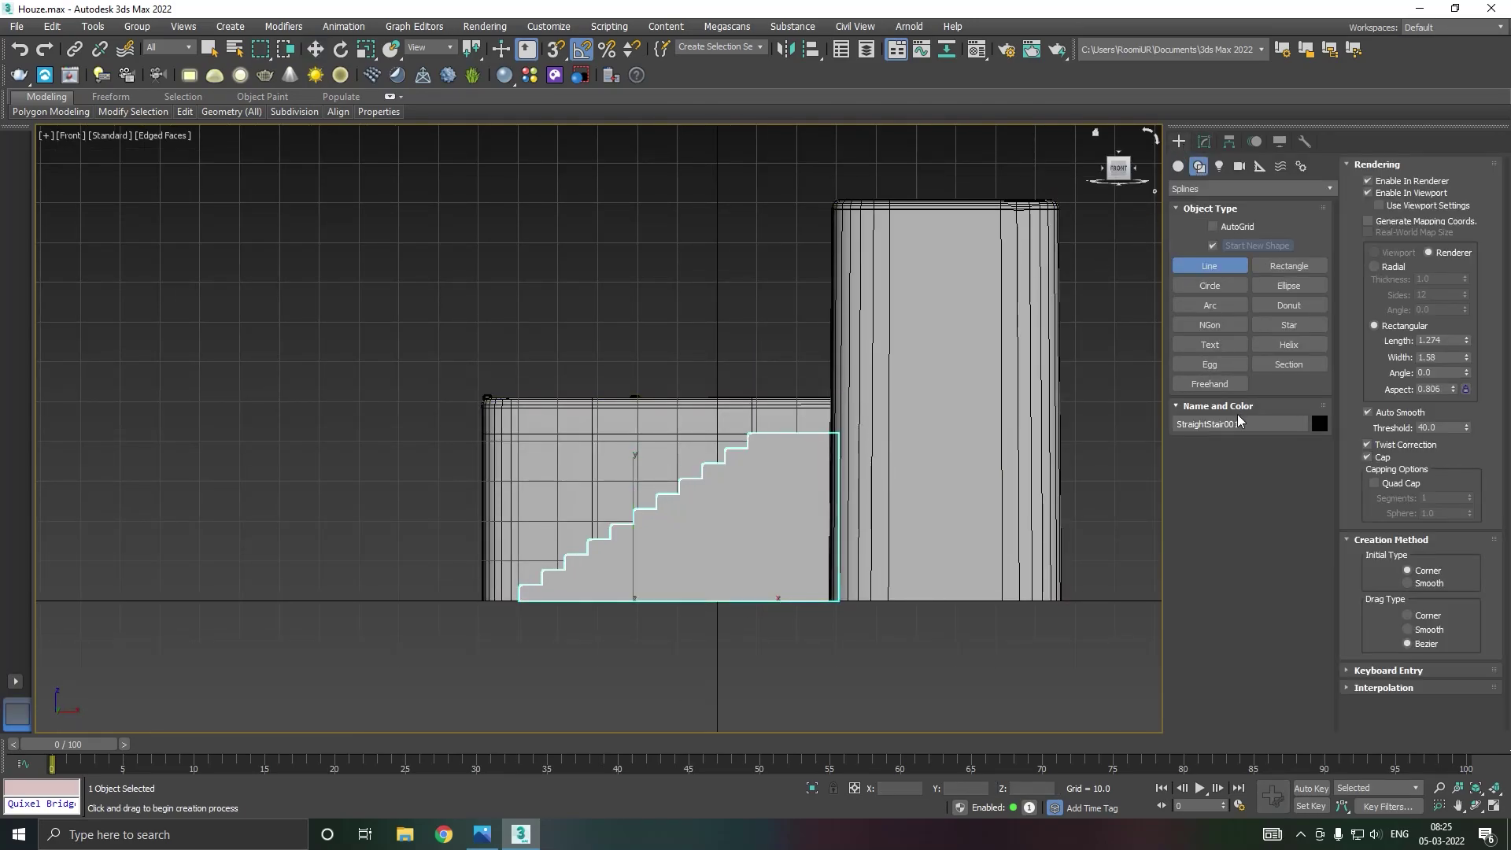
{"action": "left_click", "coordinate": [1368, 193]}
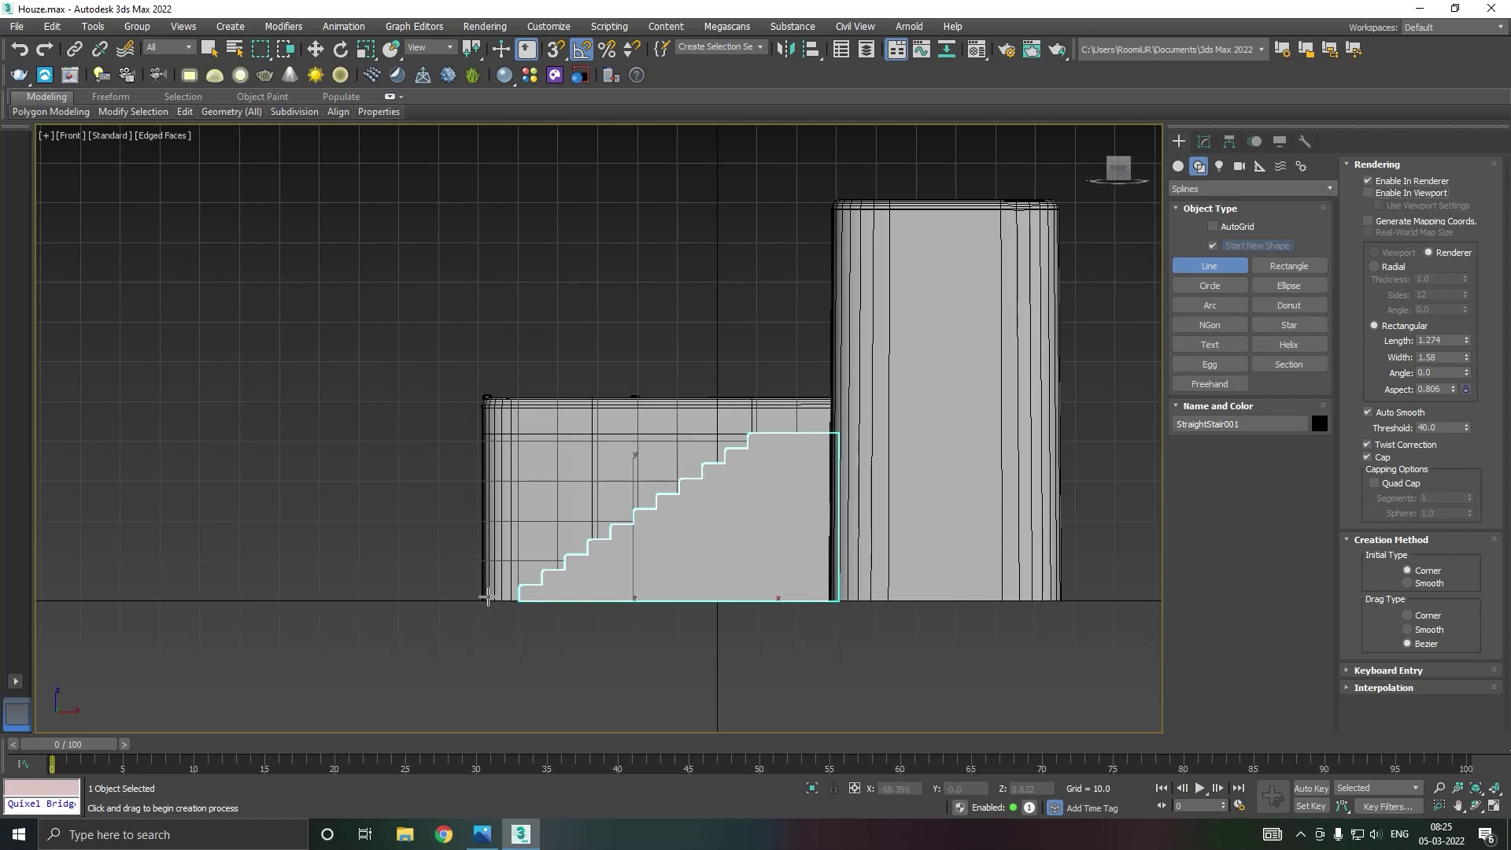
{"action": "scroll", "coordinate": [515, 596], "scroll_direction": "up", "scroll_amount": 2}
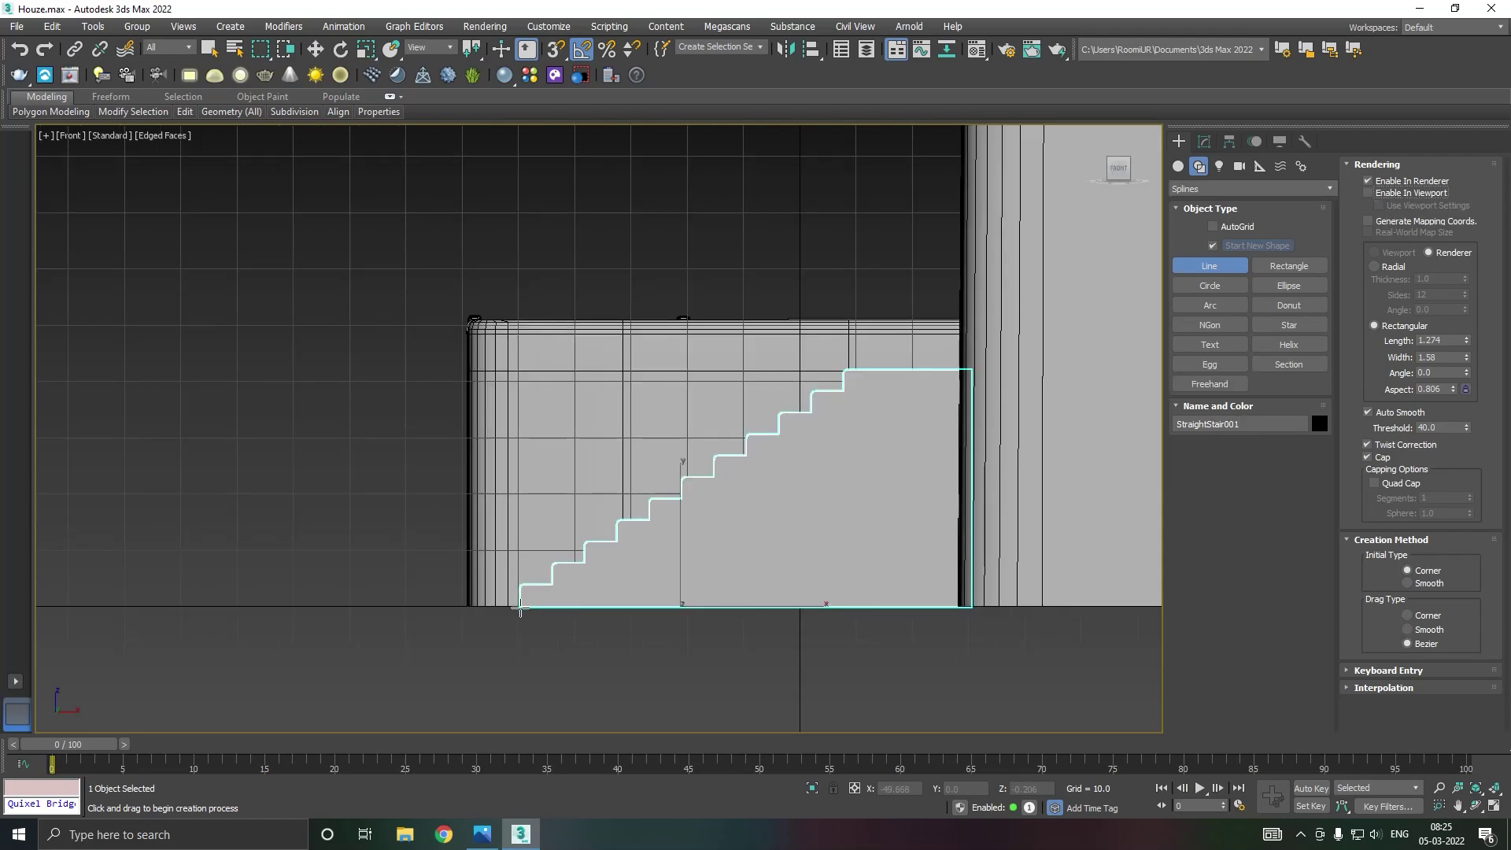
{"action": "left_click", "coordinate": [519, 607]}
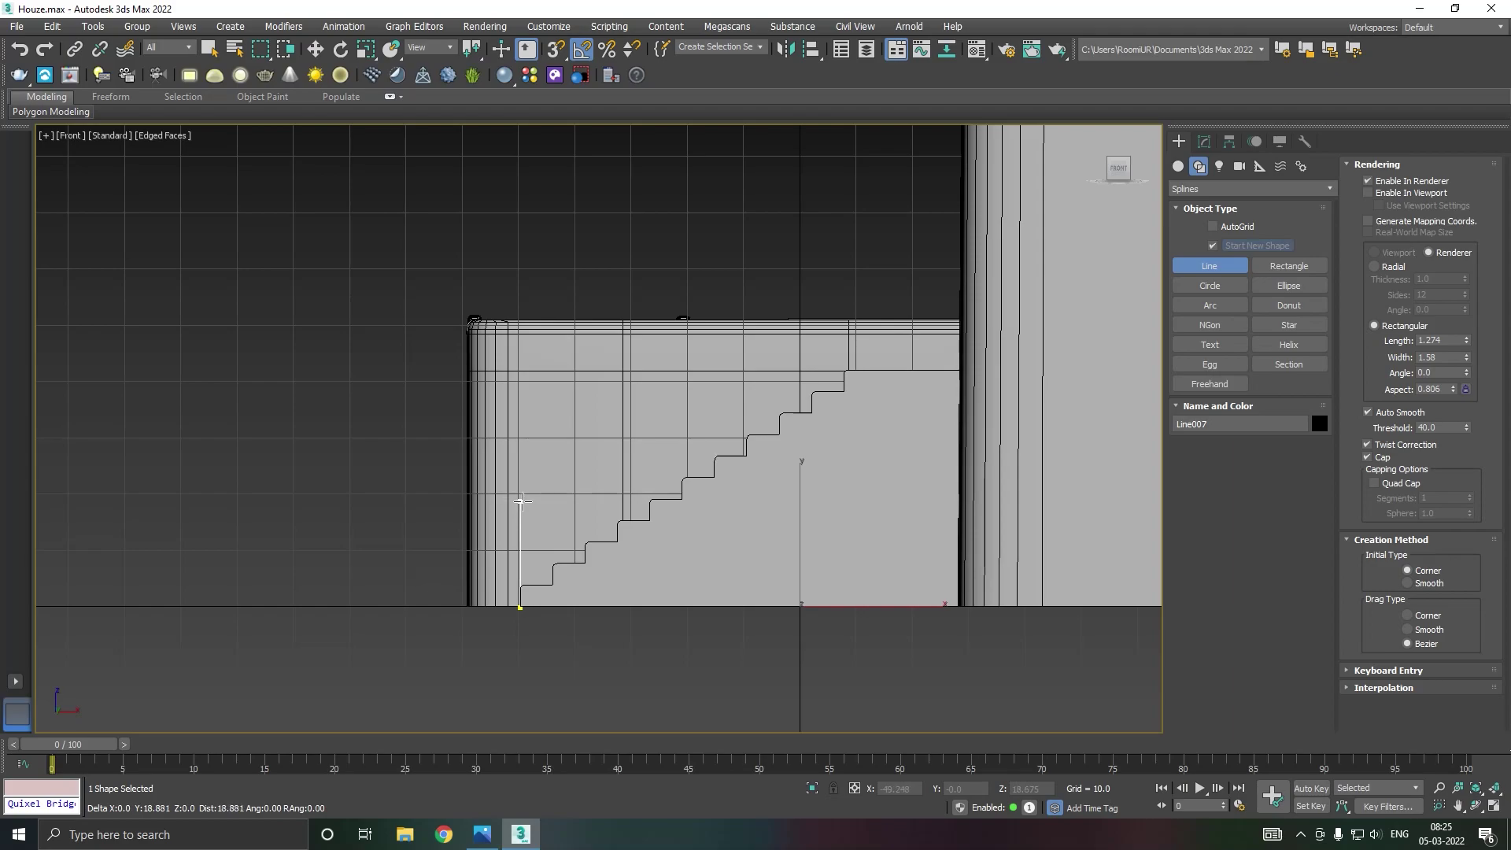
{"action": "left_click", "coordinate": [520, 521]}
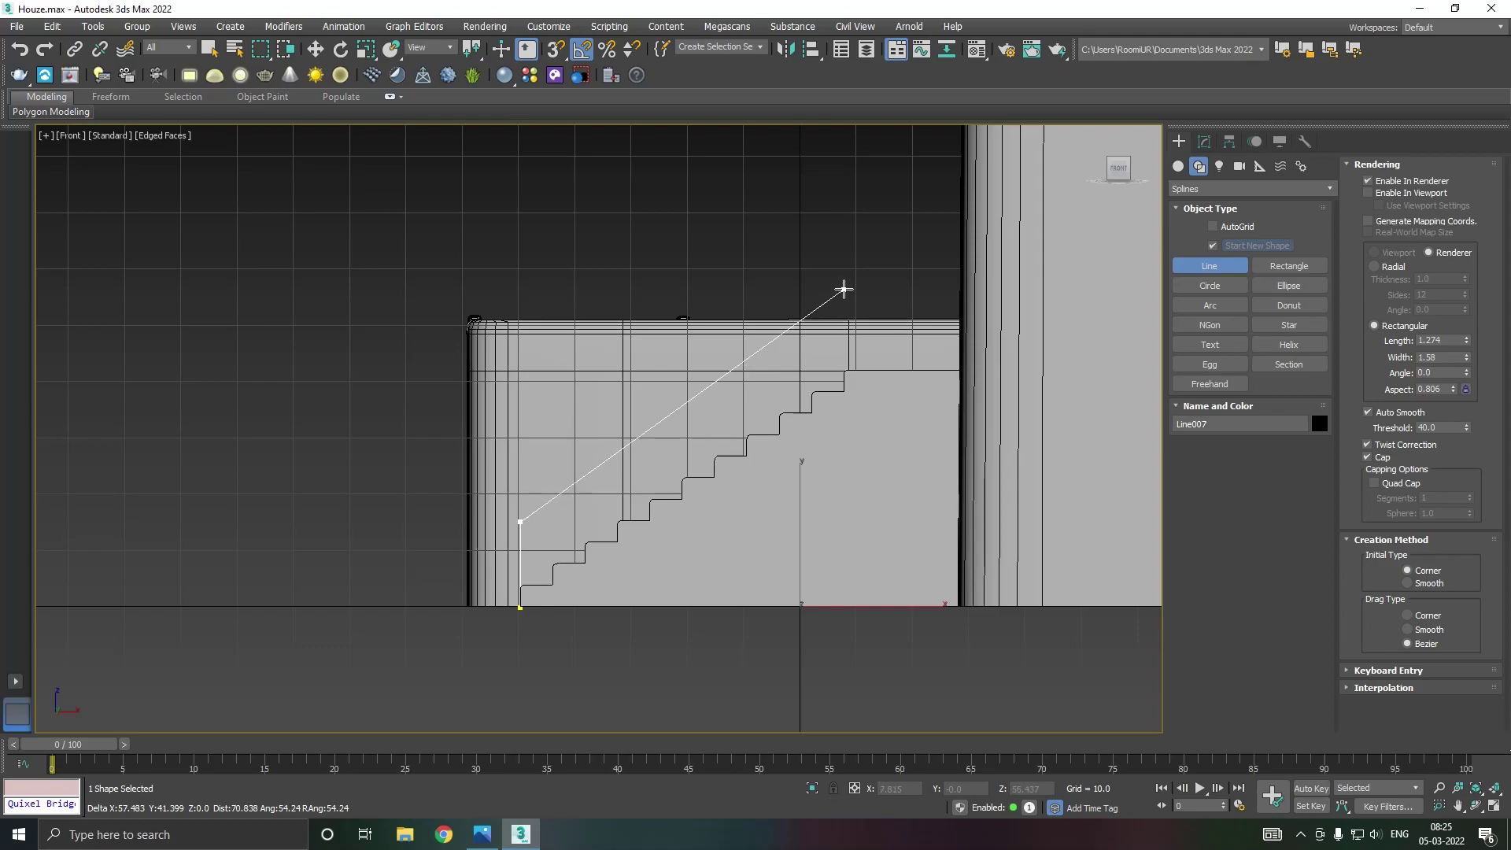
{"action": "left_click", "coordinate": [843, 289]}
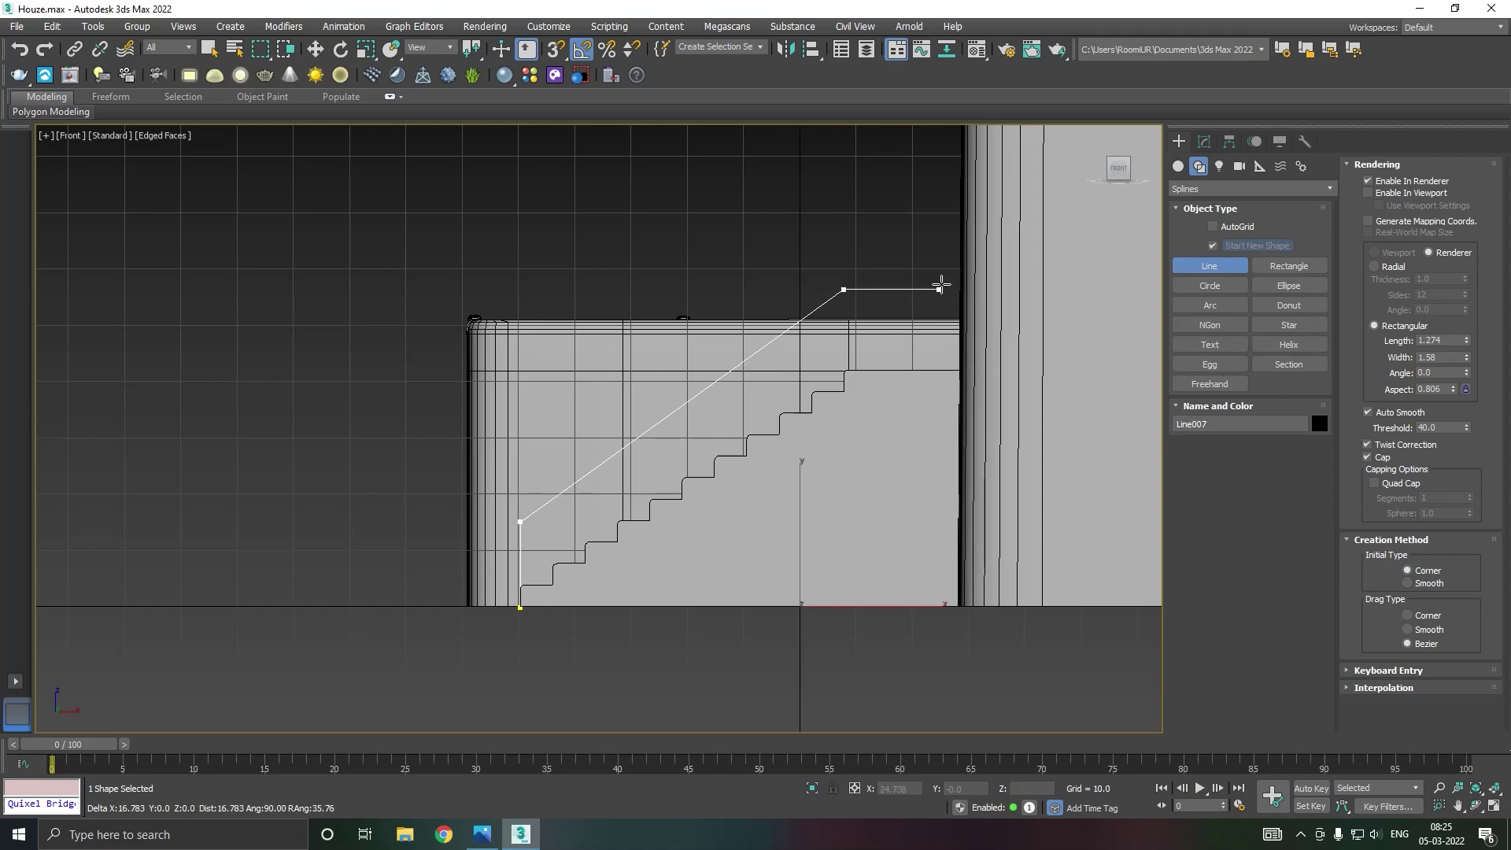
{"action": "left_click", "coordinate": [962, 285]}
{"action": "right_click", "coordinate": [954, 270]}
{"action": "key", "text": "w"}
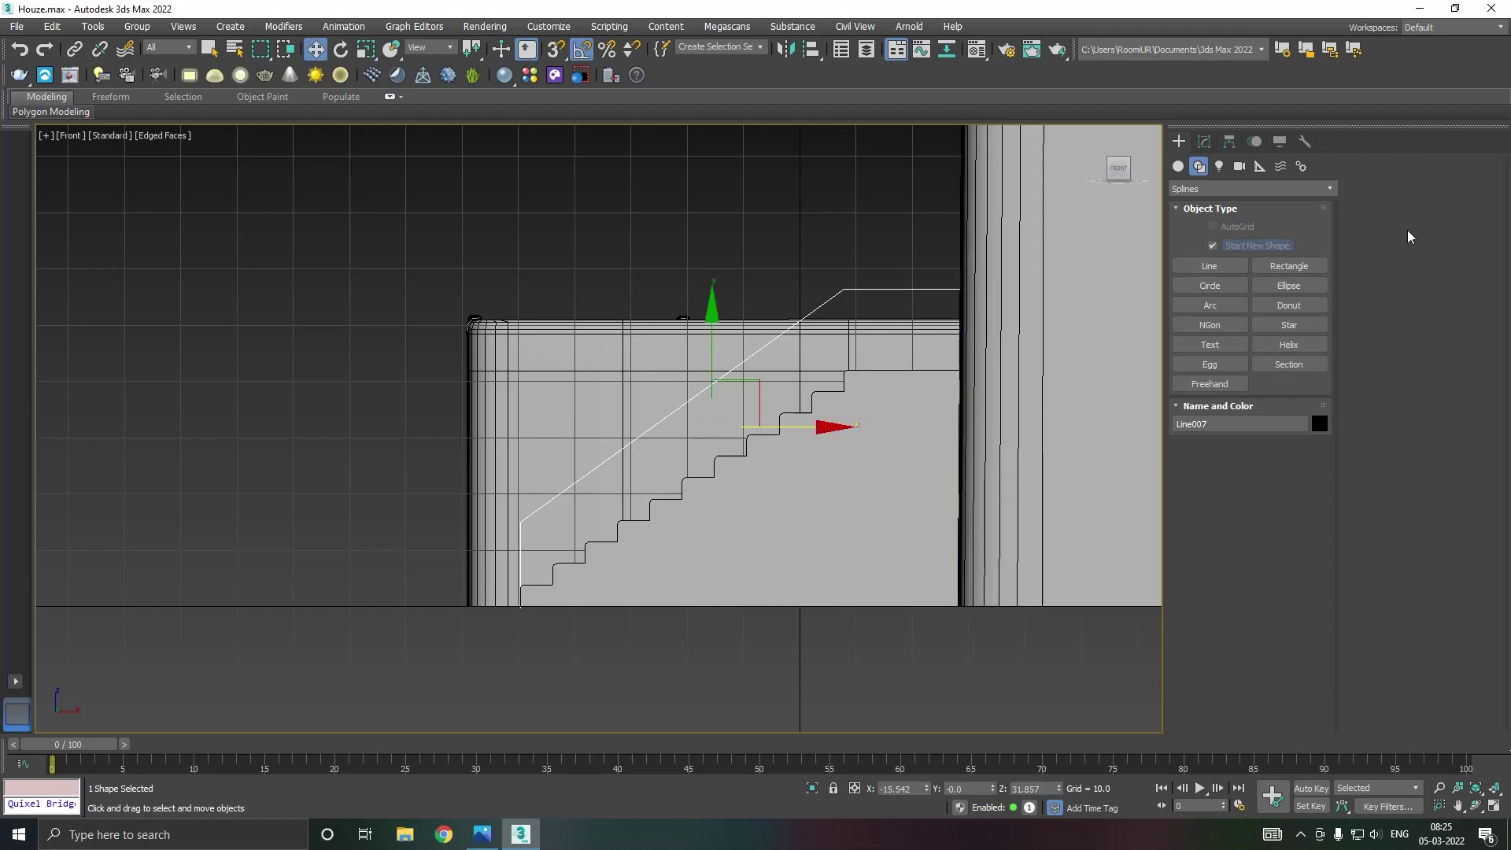
Enable viewport rendering to preview the railing line's rectangular thickness, and delete the line.
{"action": "left_click", "coordinate": [1204, 141]}
{"action": "left_click", "coordinate": [1235, 383]}
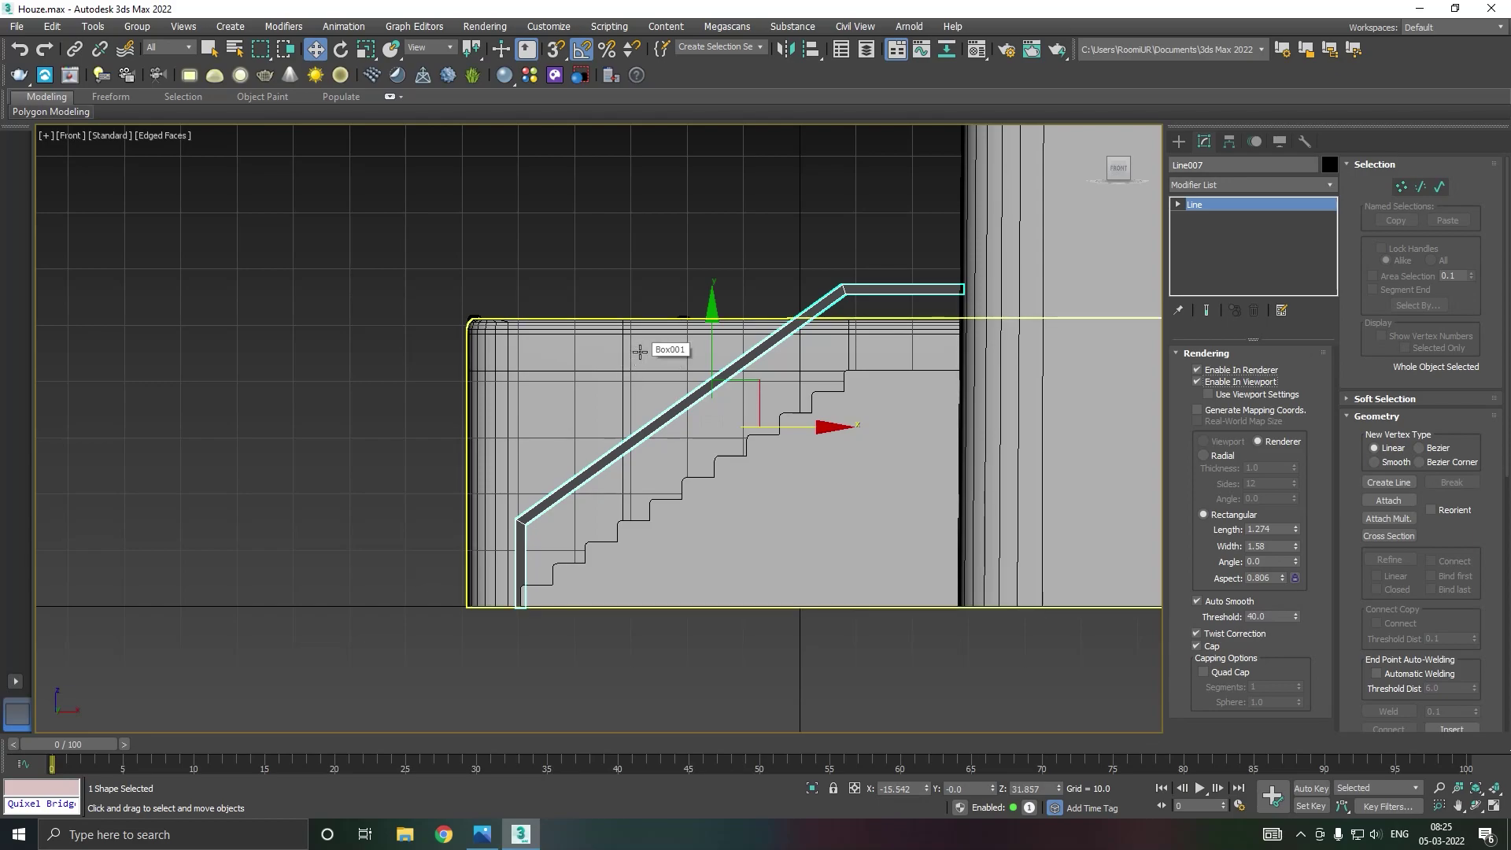
{"action": "key", "text": "Delete"}
Draw a closed line outline around the staircase side in the front view, about 79 units wide with a sloped top above the steps, viewport rendering off.
{"action": "left_click", "coordinate": [1177, 141]}
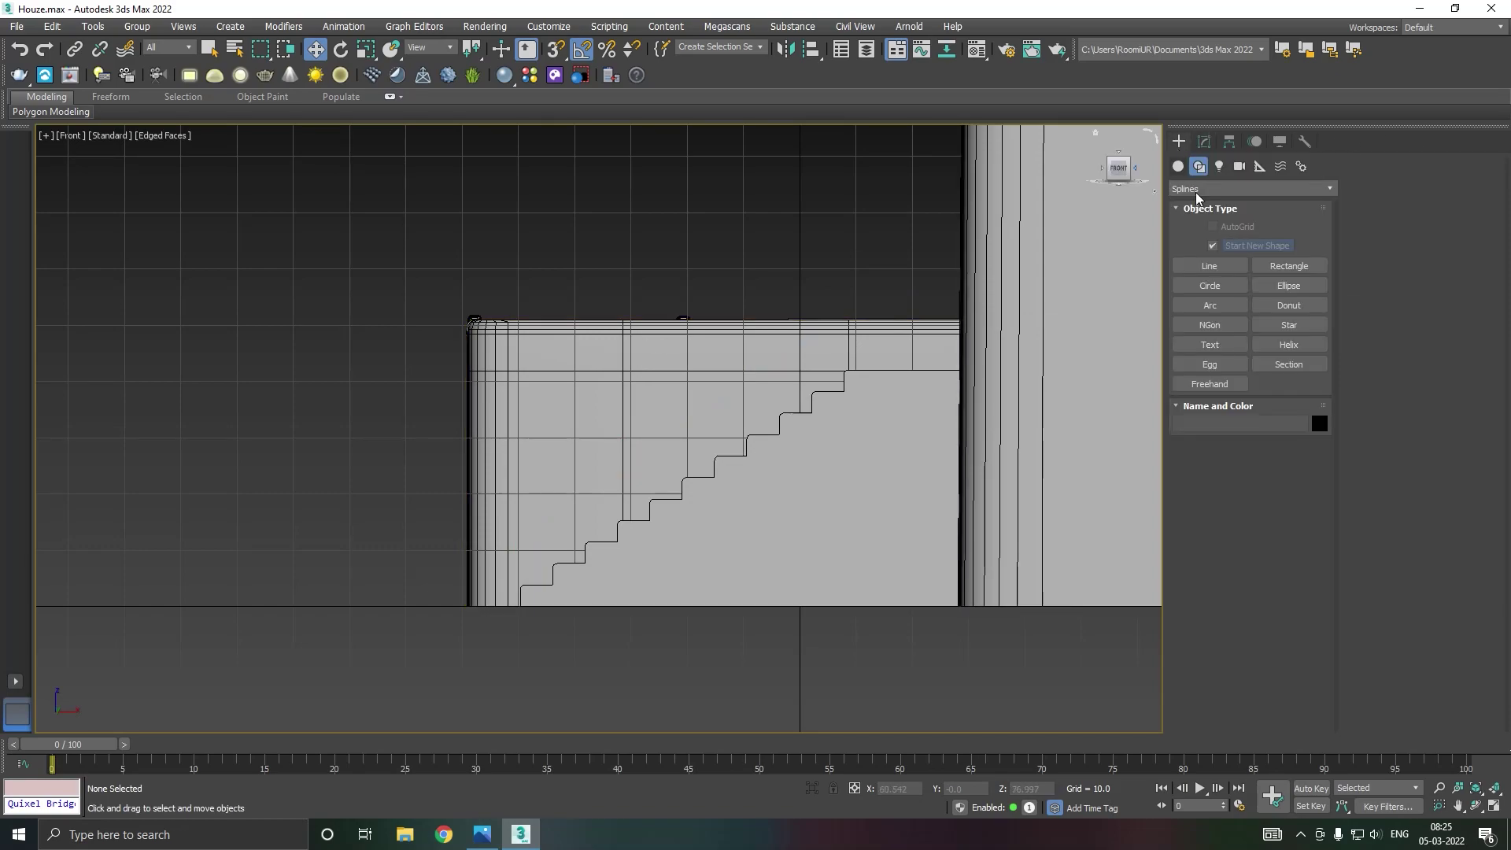
{"action": "left_click", "coordinate": [1210, 266]}
{"action": "left_click", "coordinate": [1367, 193]}
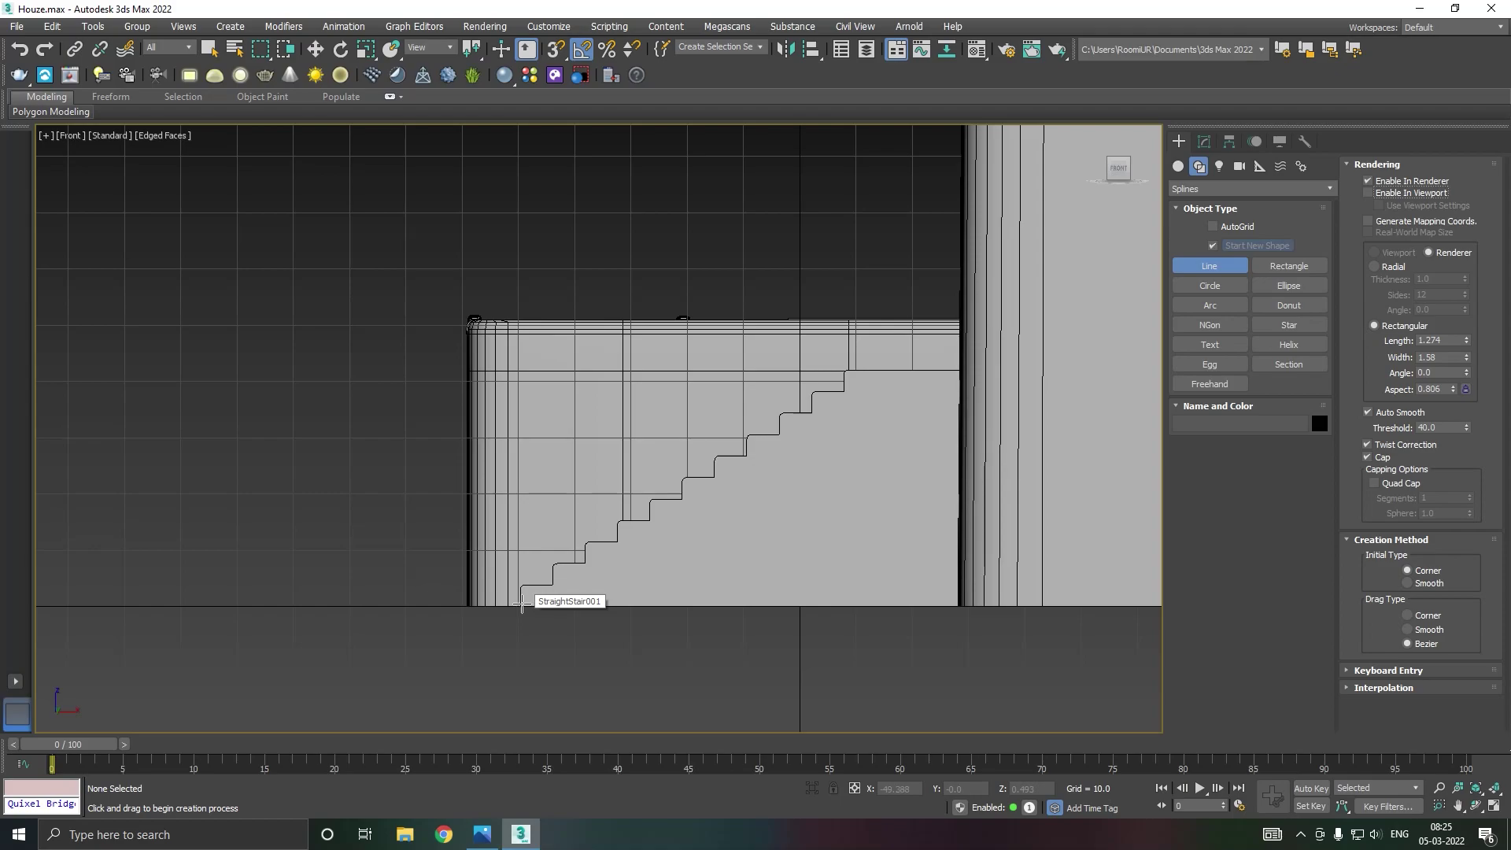
{"action": "left_click", "coordinate": [521, 605]}
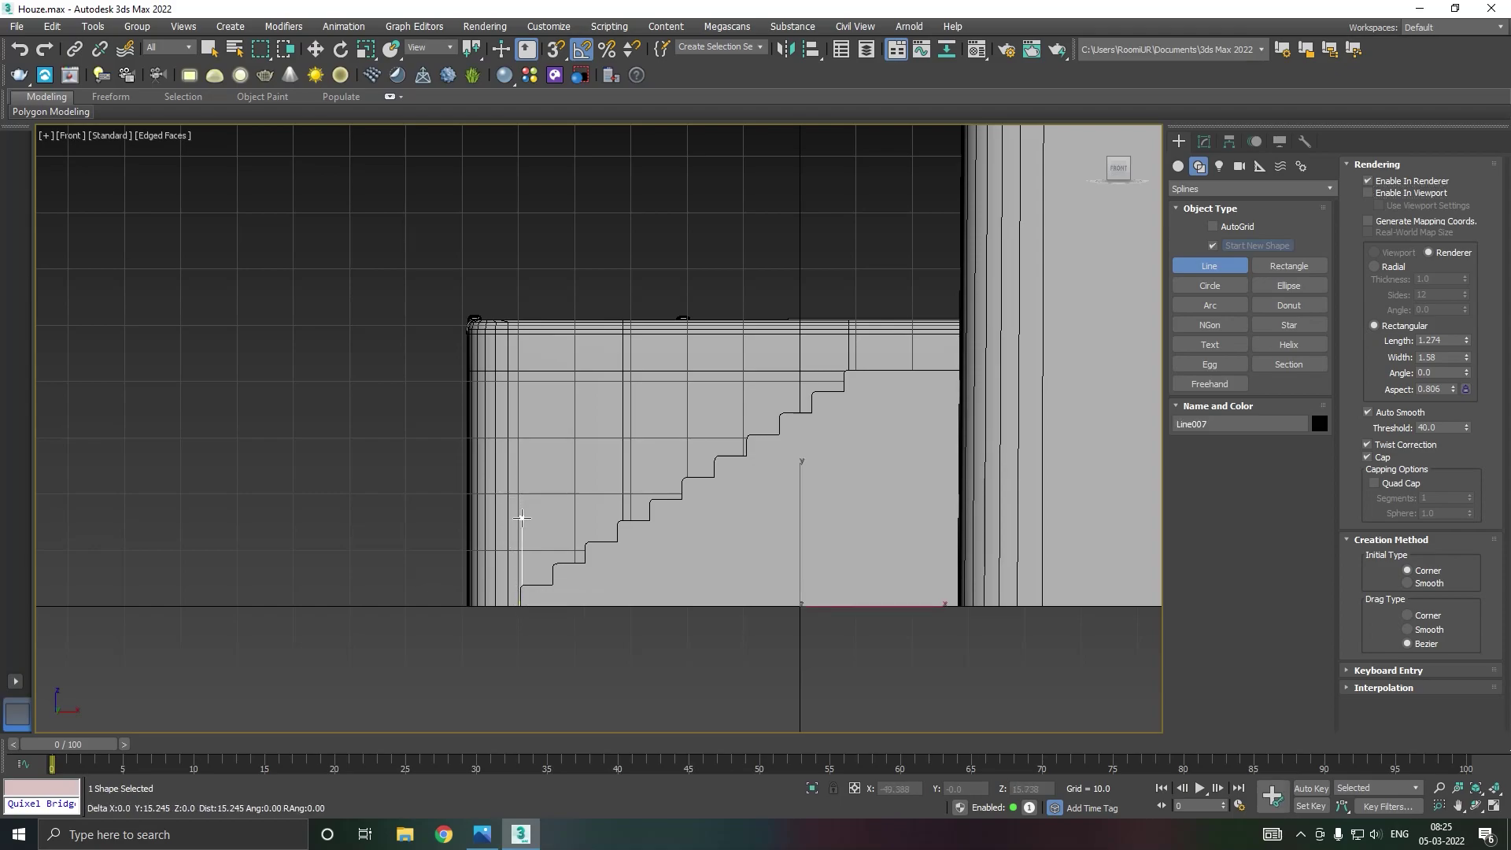
{"action": "left_click", "coordinate": [522, 512]}
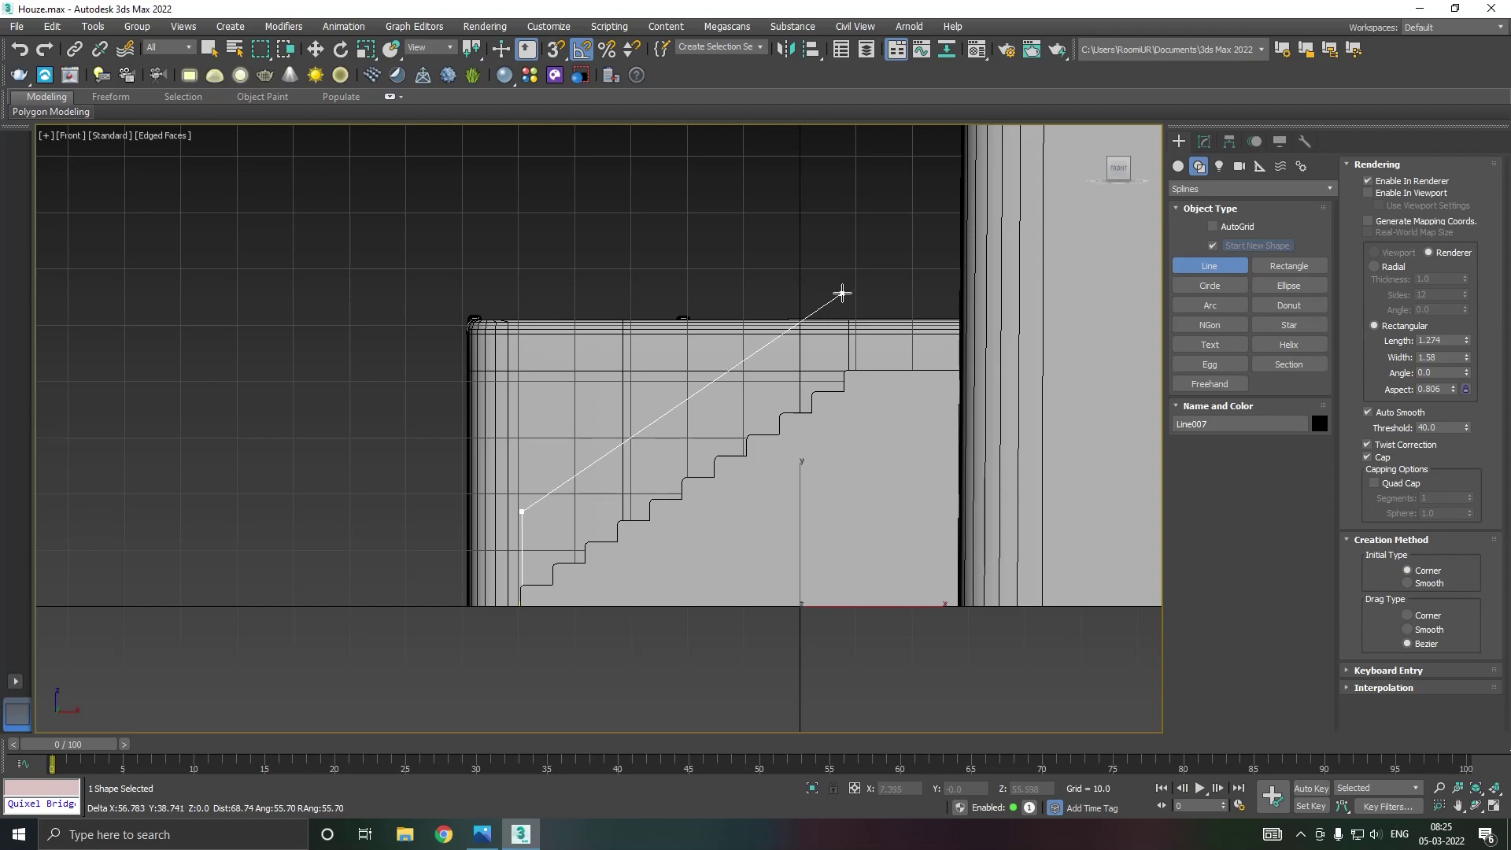
{"action": "left_click", "coordinate": [842, 290]}
{"action": "left_click", "coordinate": [962, 290]}
{"action": "left_click", "coordinate": [962, 605]}
{"action": "left_click", "coordinate": [521, 606]}
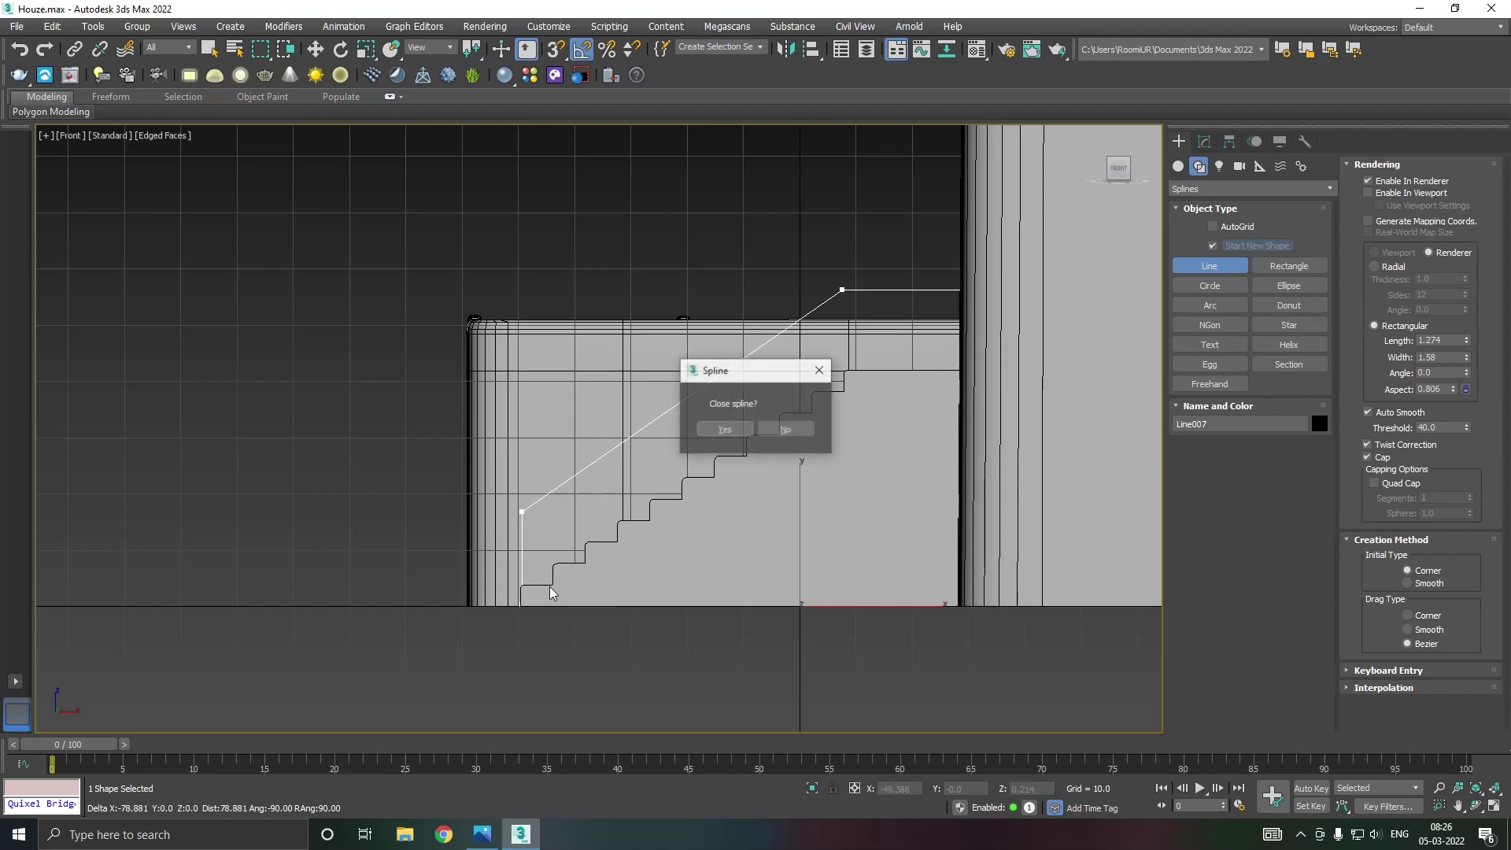
{"action": "left_click", "coordinate": [716, 432]}
{"action": "key", "text": "w"}
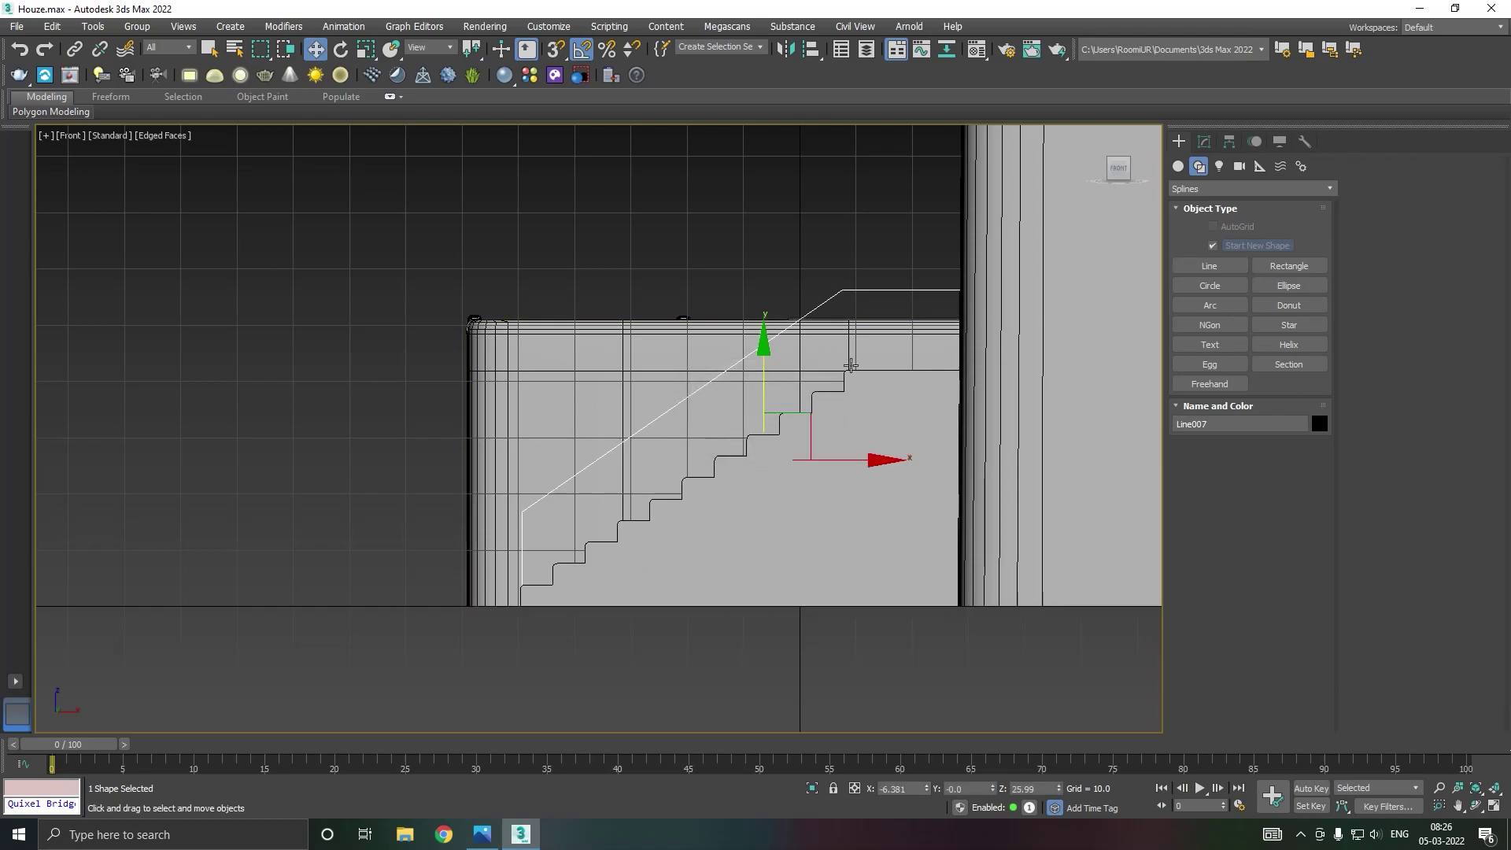
Convert the closed outline to an Editable Poly and move it along Y to about -21.33, at the staircase's outer side.
{"action": "left_click", "coordinate": [1204, 141]}
{"action": "right_click", "coordinate": [1218, 237]}
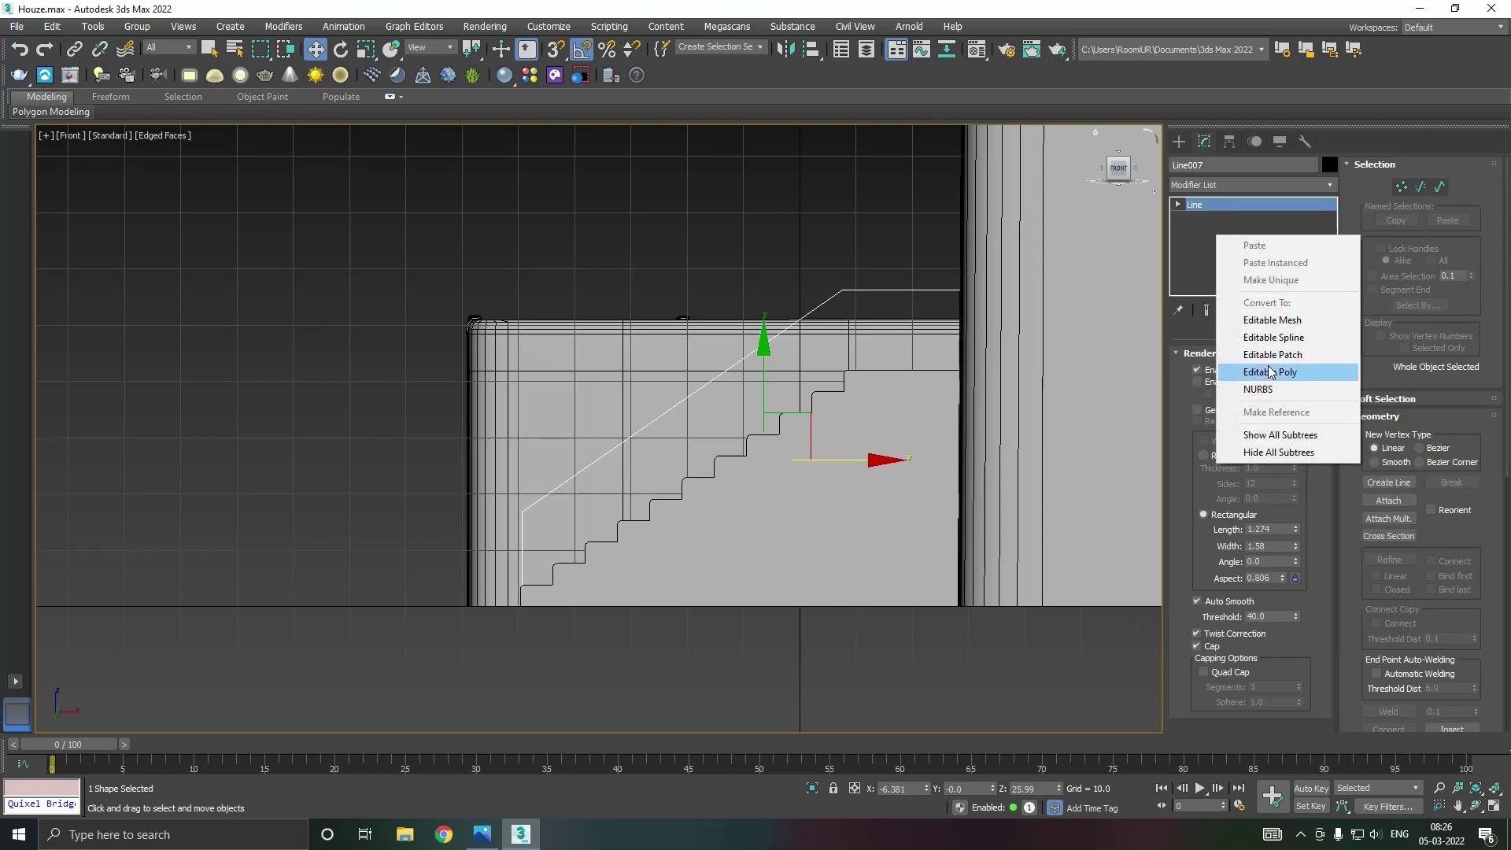
{"action": "left_click", "coordinate": [1266, 373]}
{"action": "key", "text": "shift+z"}
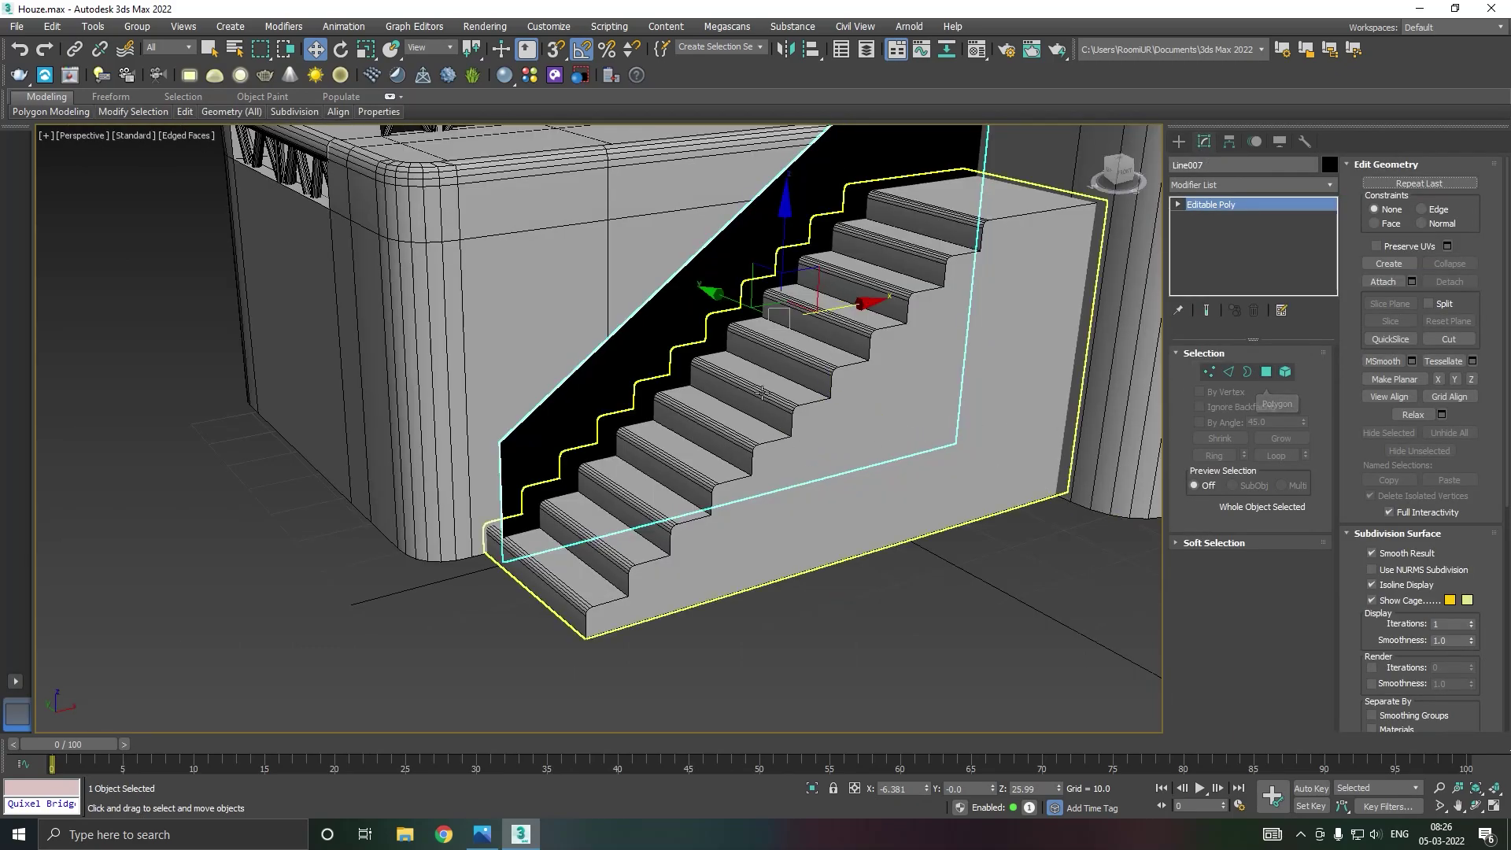
{"action": "left_click_drag", "start_coordinate": [712, 294], "coordinate": [823, 368]}
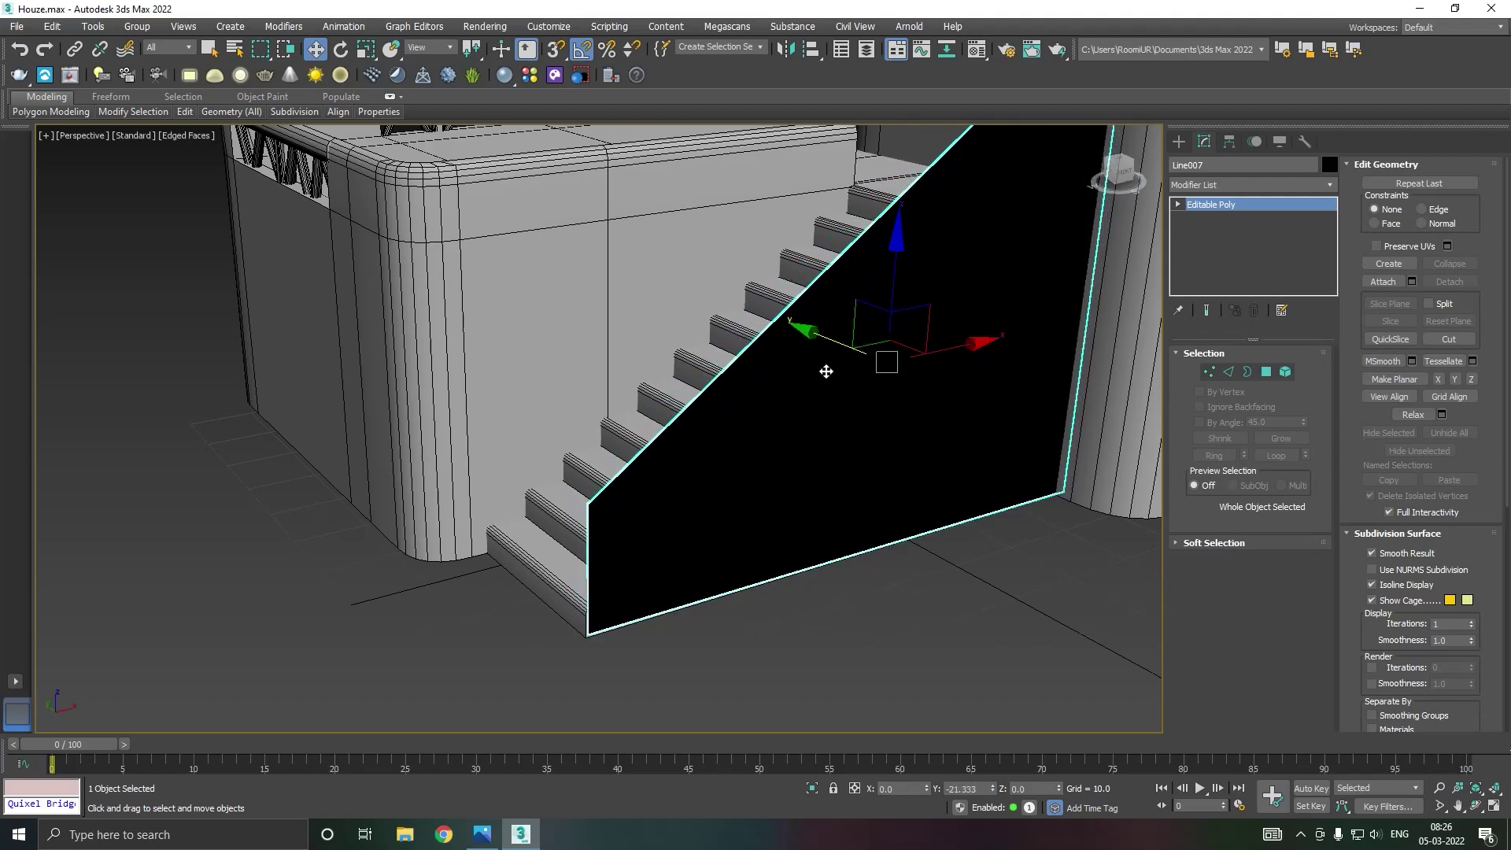
Shift the panel's two front-end vertices to about X -49.73 and lower its bottom vertices to about Z -0.30 to match the staircase.
{"action": "left_click", "coordinate": [1211, 372]}
{"action": "left_click_drag", "start_coordinate": [683, 767], "coordinate": [681, 765]}
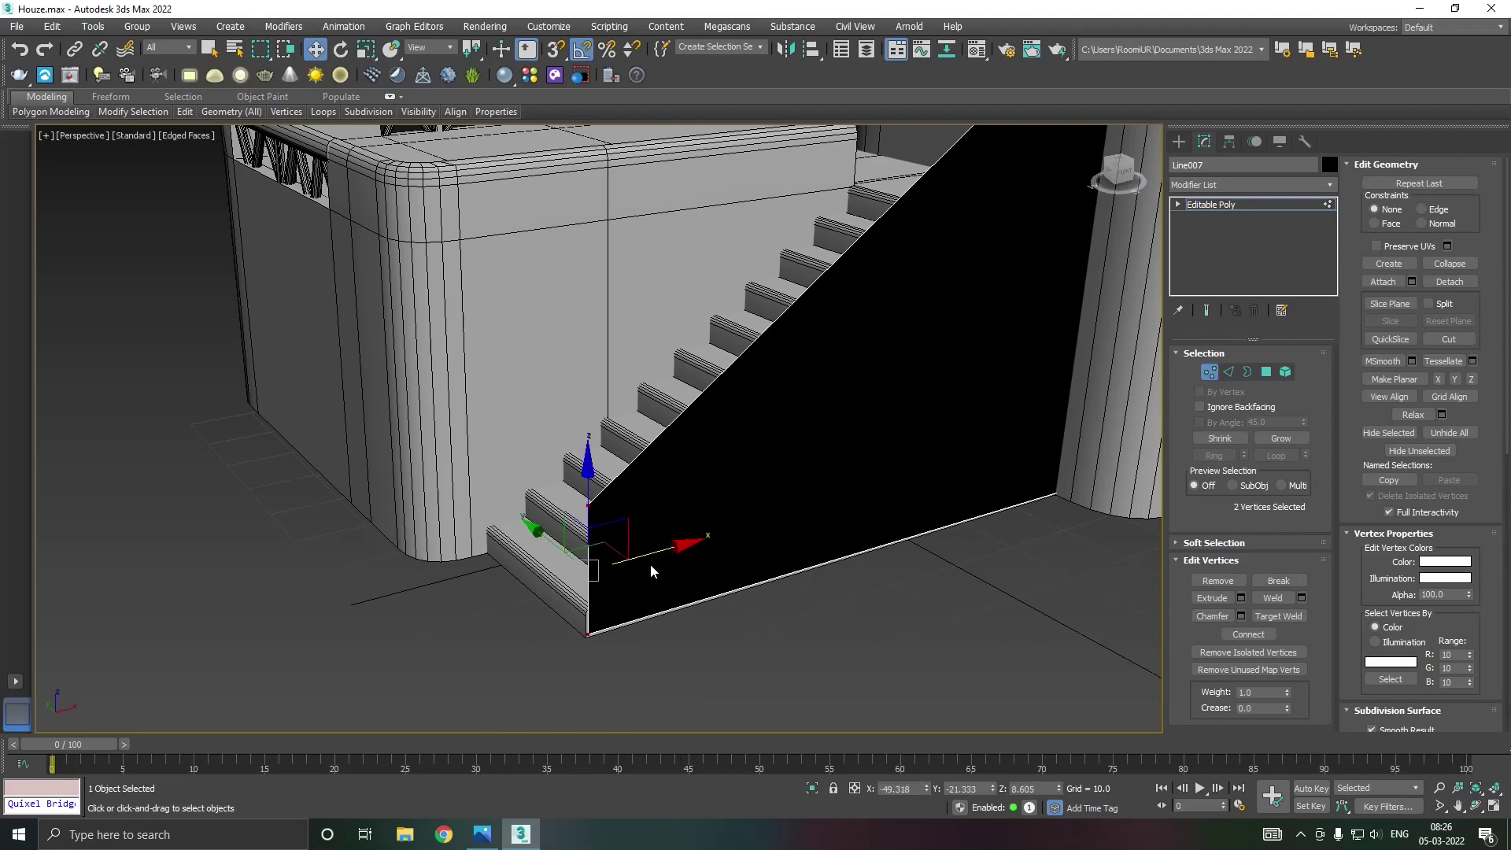
{"action": "left_click_drag", "start_coordinate": [642, 551], "coordinate": [646, 557]}
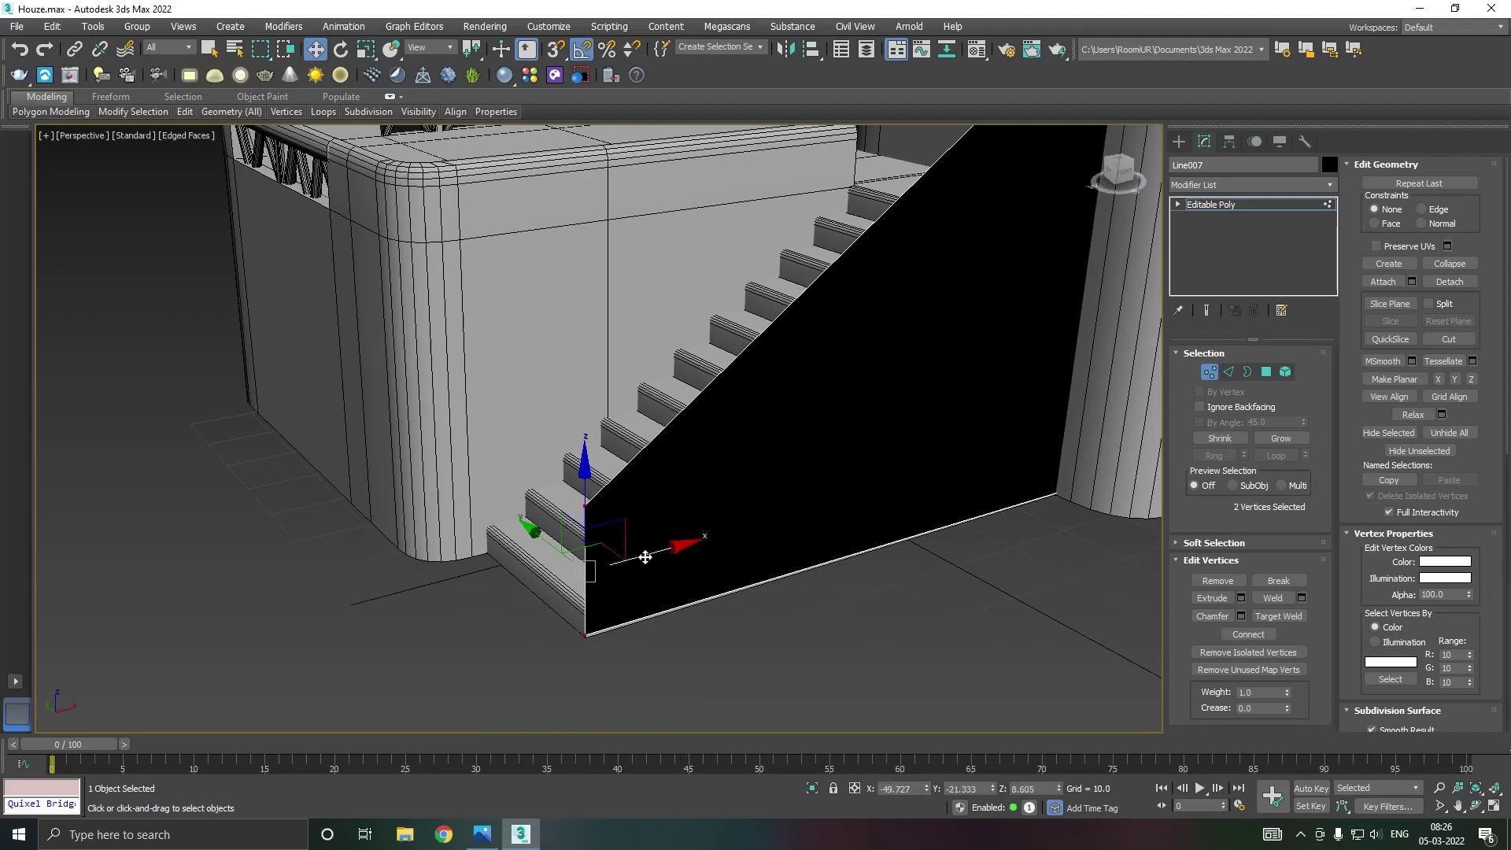
{"action": "key", "text": "f"}
{"action": "left_click_drag", "start_coordinate": [1232, 645], "coordinate": [1212, 629]}
{"action": "left_click_drag", "start_coordinate": [741, 520], "coordinate": [740, 524]}
{"action": "key", "text": "p"}
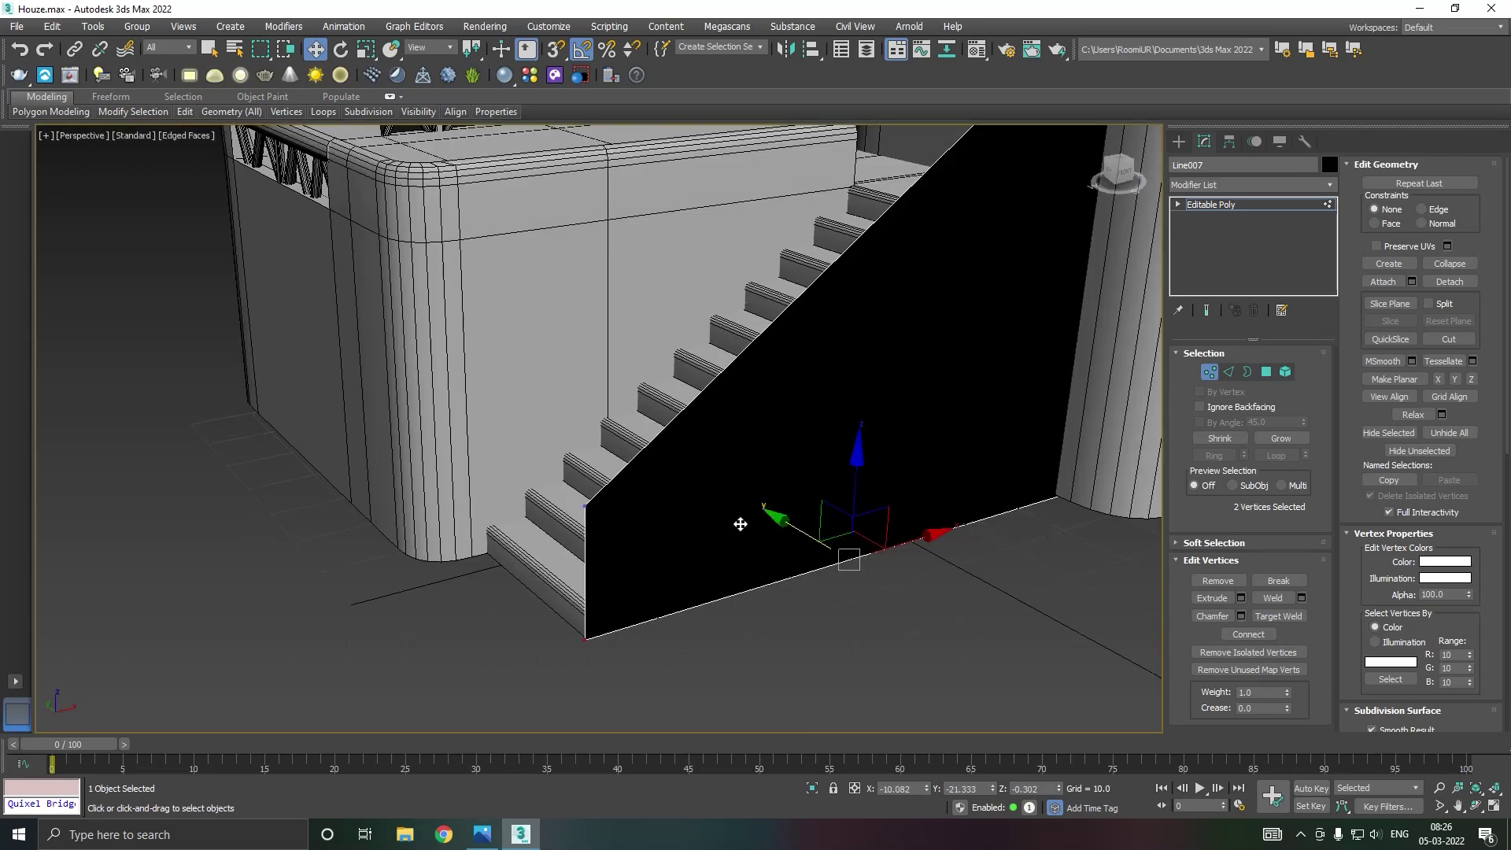
Assign the 01 - Default material to the stair side panel.
{"action": "key", "text": "m"}
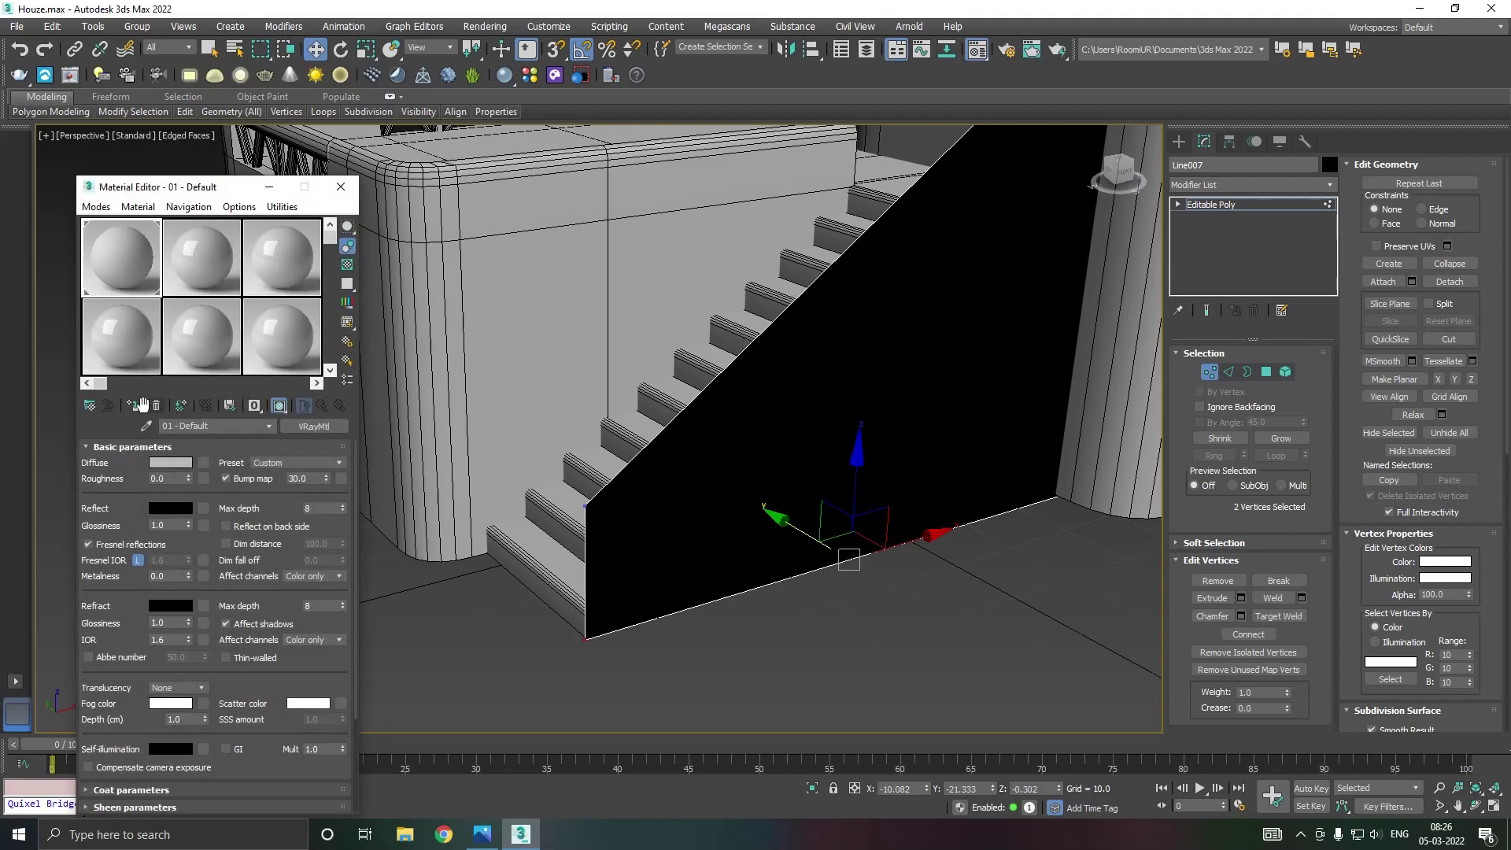
{"action": "left_click", "coordinate": [129, 407]}
{"action": "key", "text": "m"}
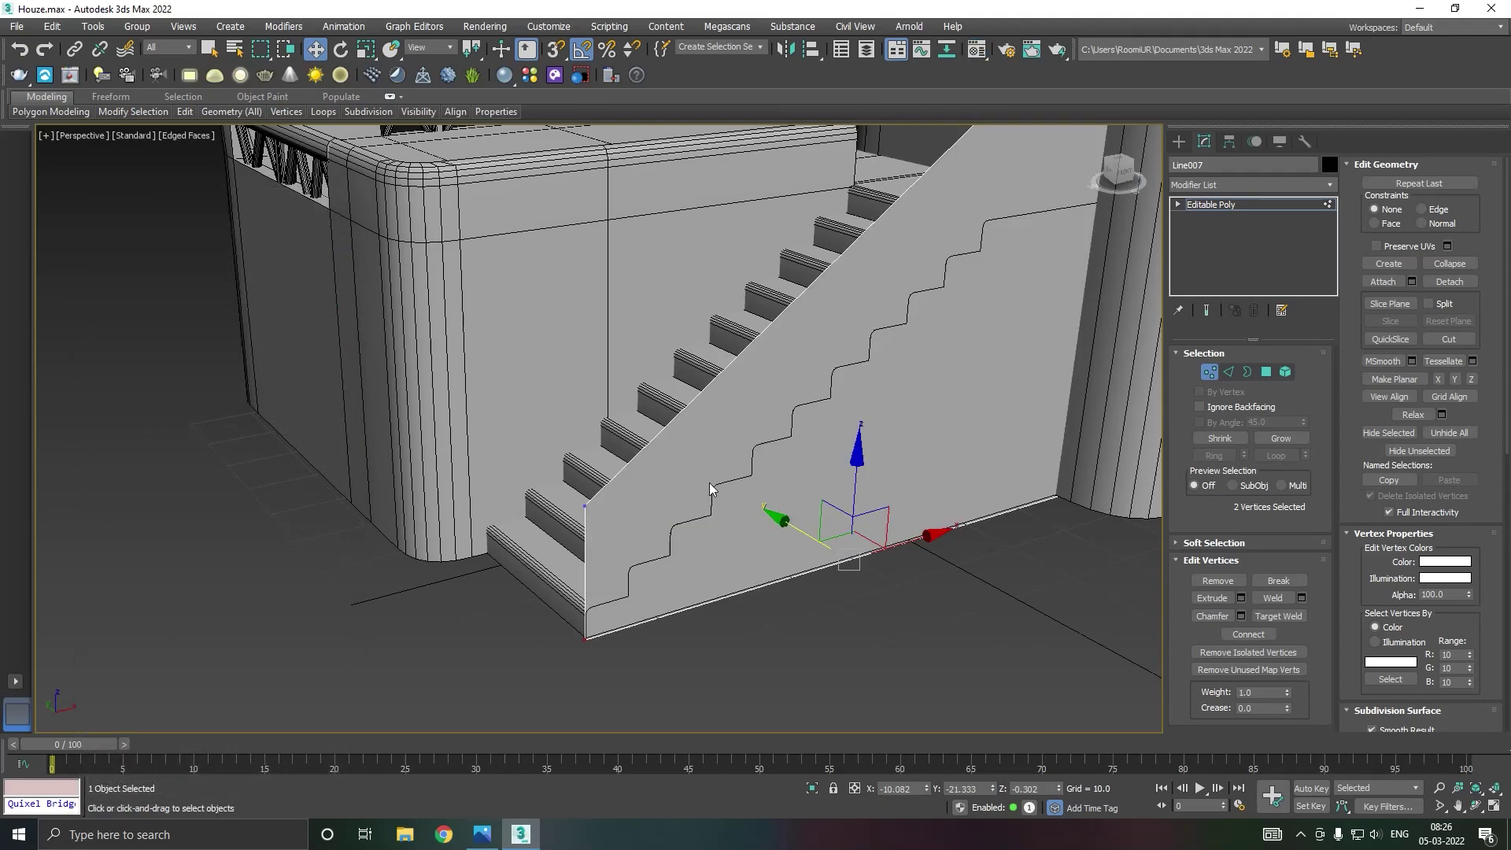
Extend the side panel's open border along Y to about -17.61 to give it thickness, and cap the opening.
{"action": "middle_click_drag", "start_coordinate": [680, 508], "coordinate": [562, 529]}
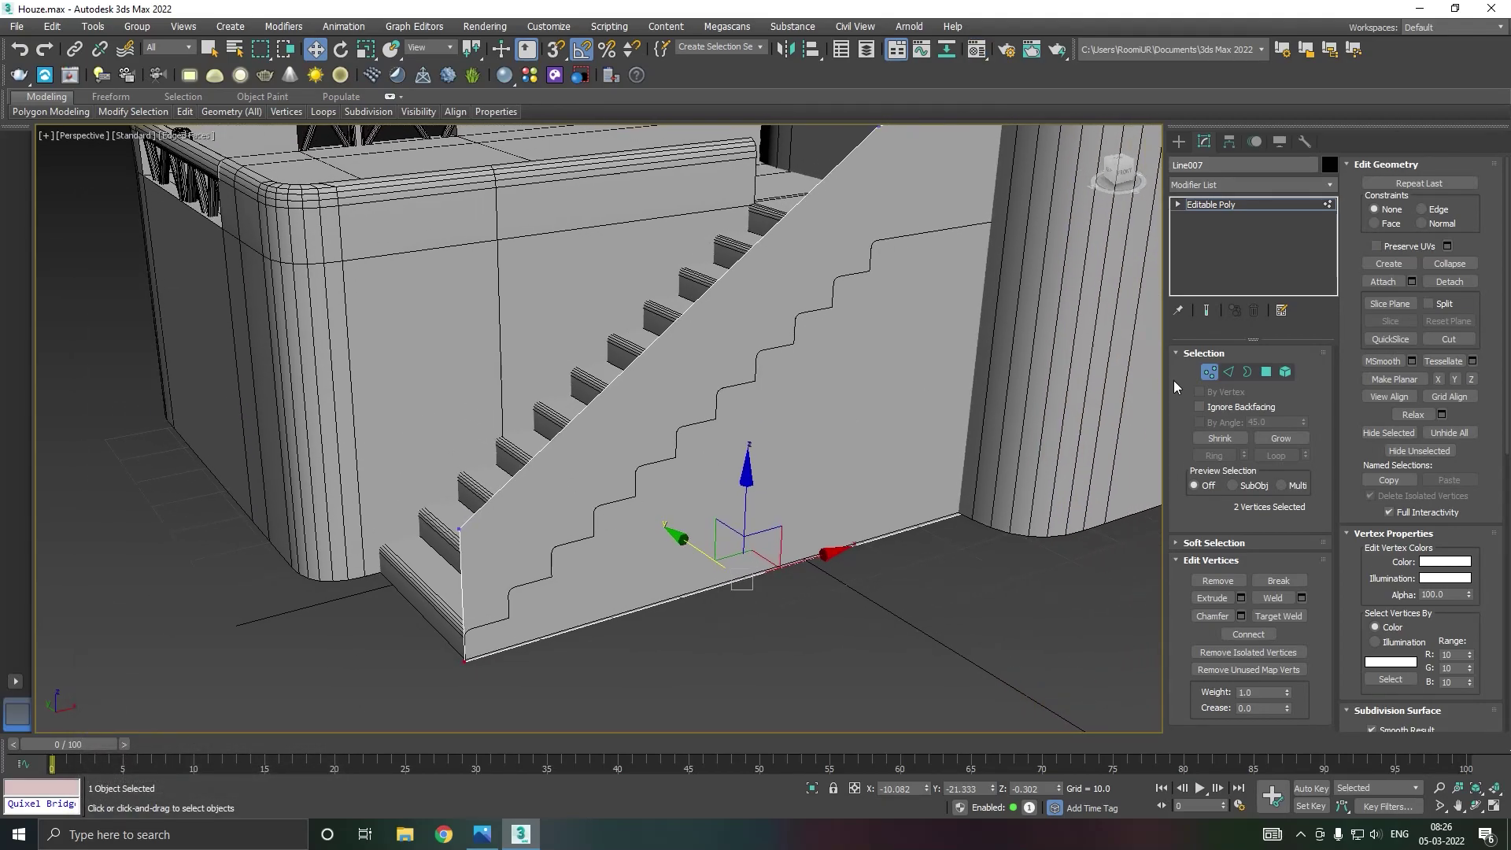
{"action": "left_click", "coordinate": [1247, 371]}
{"action": "left_click", "coordinate": [645, 360]}
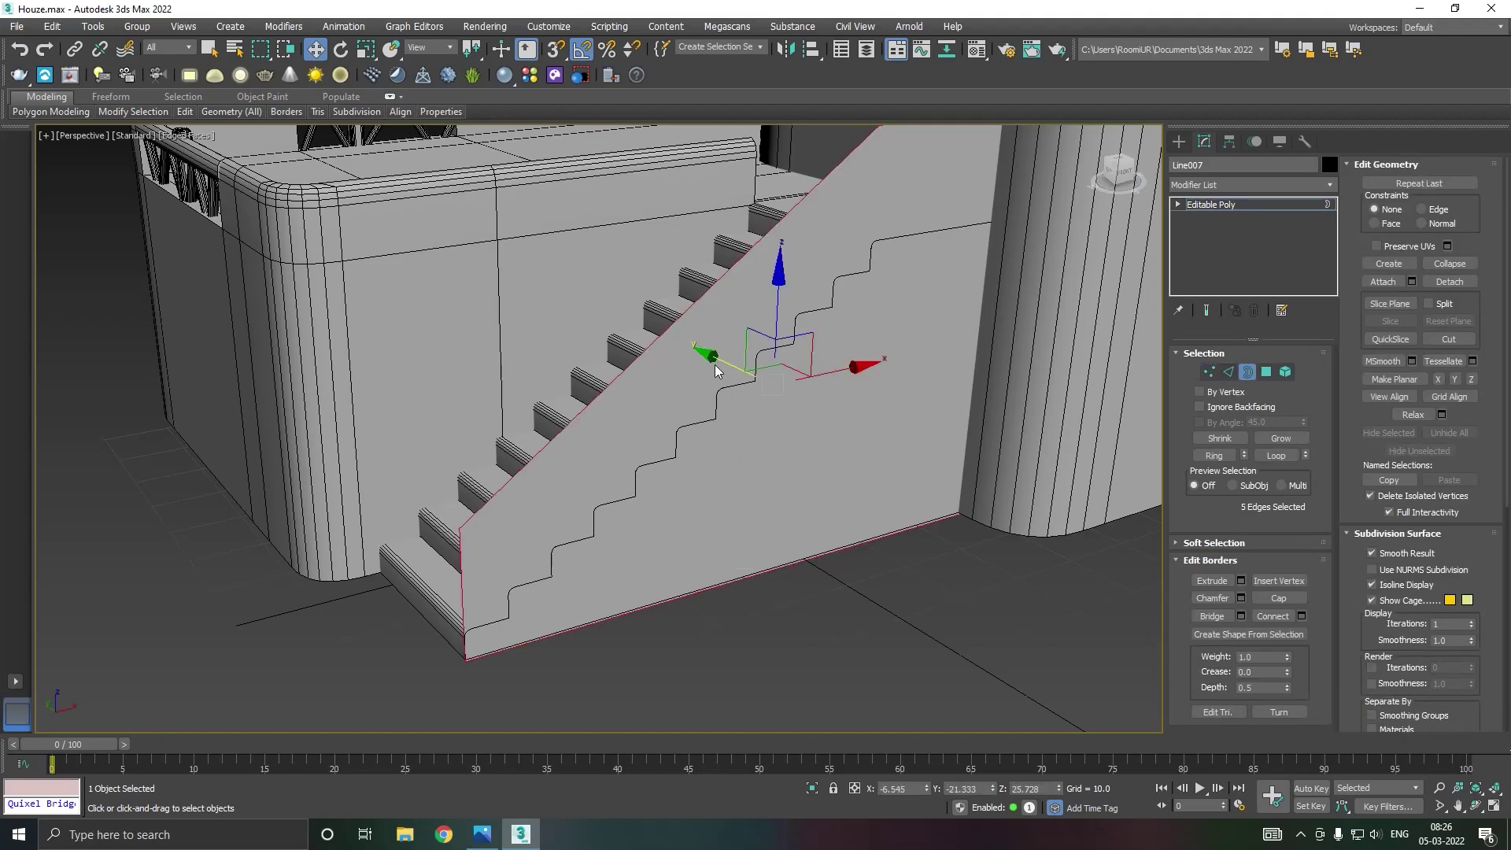
{"action": "left_click_drag", "start_coordinate": [718, 361], "coordinate": [695, 350], "text": "shift"}
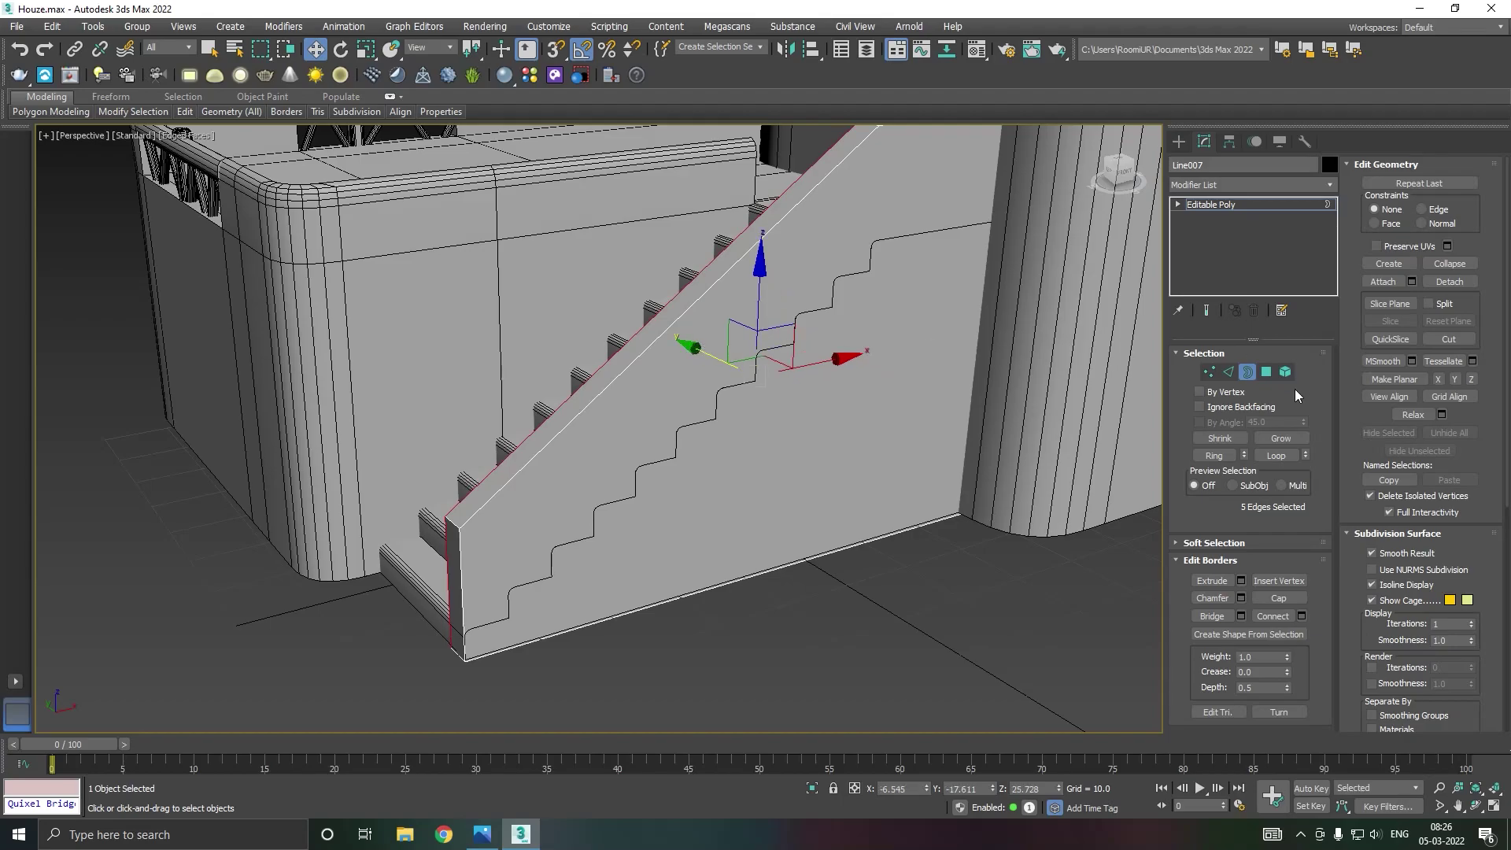
{"action": "left_click", "coordinate": [1257, 598]}
Move the whole side panel outward along Y to about -22.61, leaving border editing first.
{"action": "middle_click_drag", "start_coordinate": [785, 423], "coordinate": [1111, 266], "text": "alt"}
{"action": "left_click", "coordinate": [1255, 206]}
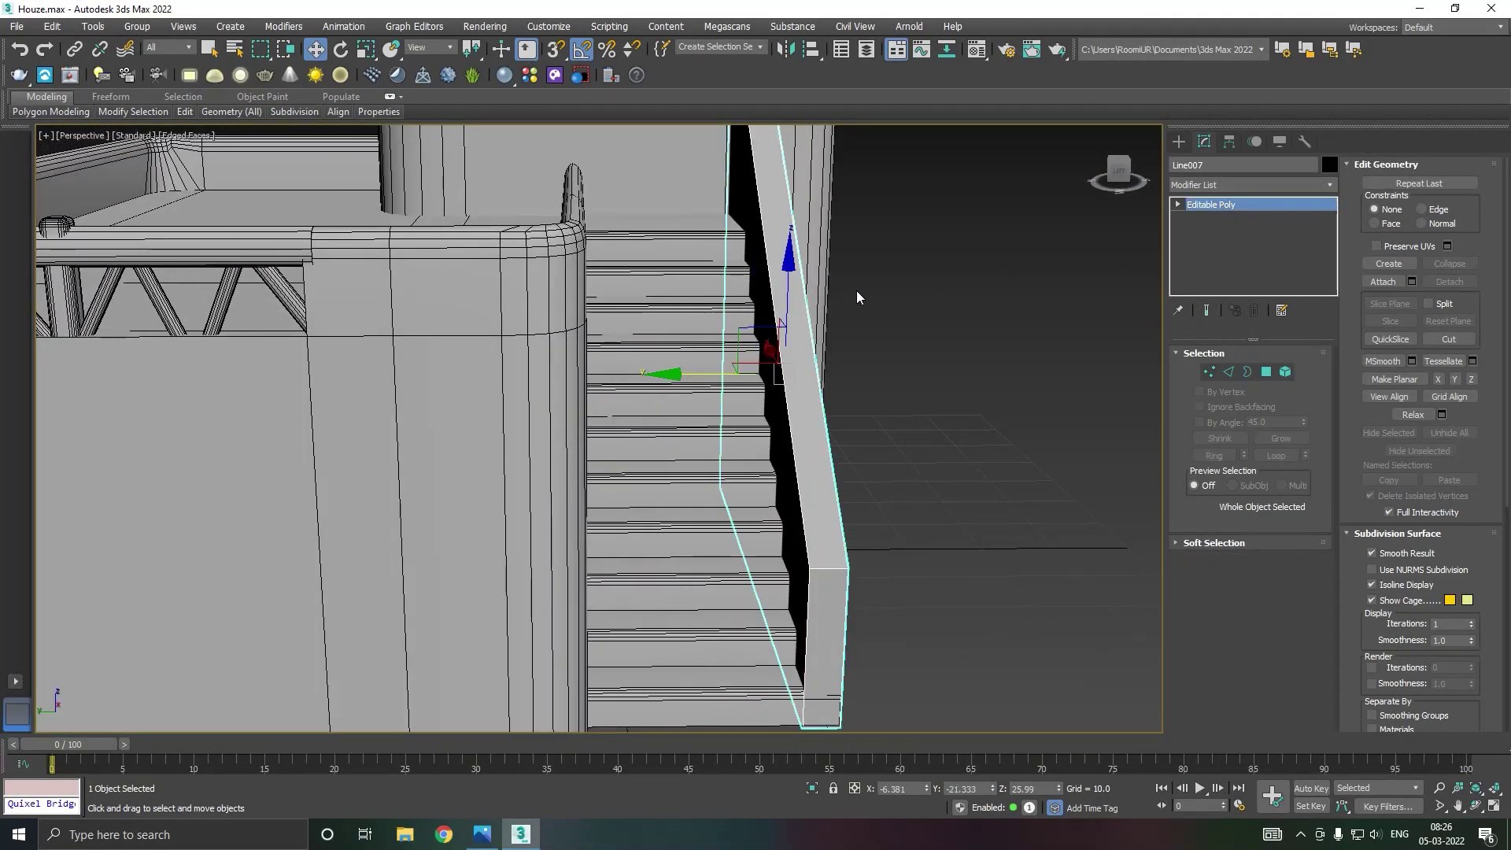
{"action": "left_click_drag", "start_coordinate": [704, 372], "coordinate": [712, 372]}
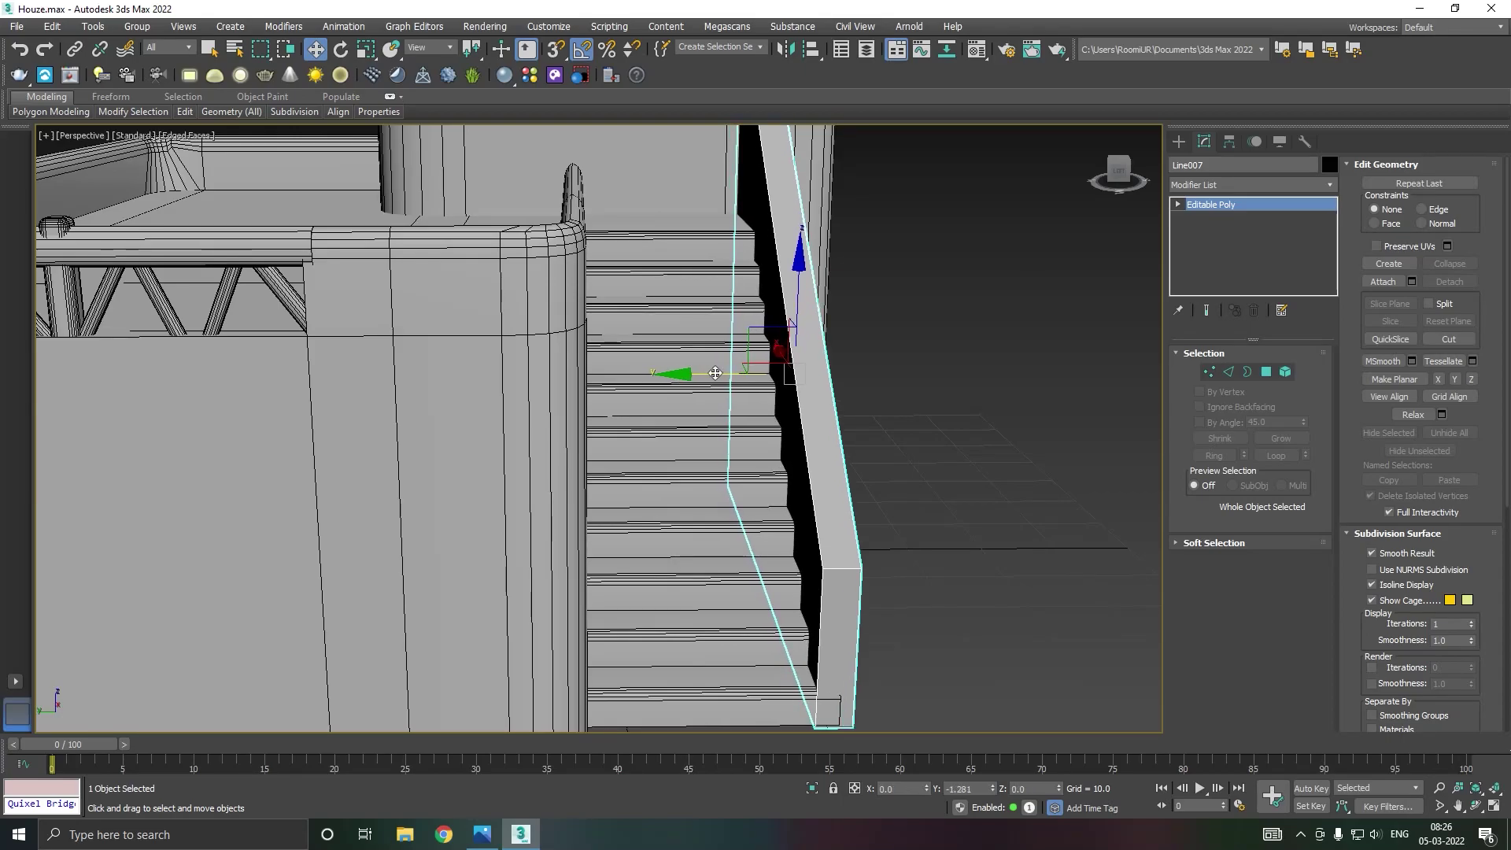
{"action": "middle_click_drag", "start_coordinate": [712, 371], "coordinate": [744, 368], "text": "alt"}
{"action": "left_click", "coordinate": [1208, 371]}
{"action": "left_click_drag", "start_coordinate": [646, 785], "coordinate": [614, 639]}
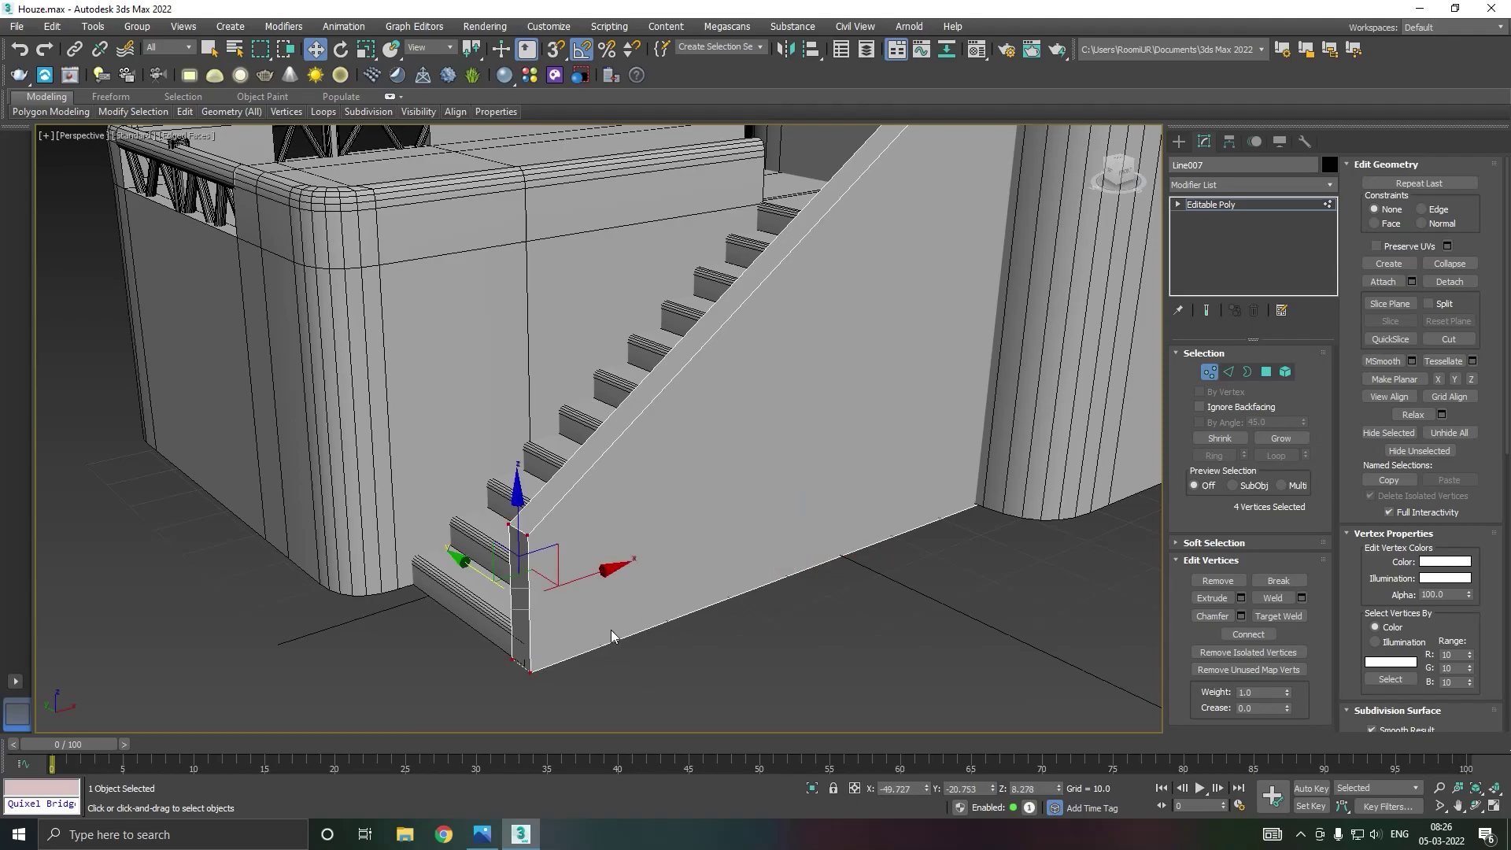
{"action": "mouse_move", "coordinate": [568, 578]}
{"action": "middle_mouse_down", "text": "alt"}
{"action": "mouse_move", "coordinate": [735, 563]}
{"action": "mouse_move", "coordinate": [668, 574]}
{"action": "mouse_move", "coordinate": [707, 546]}
{"action": "mouse_move", "coordinate": [641, 553]}
{"action": "mouse_move", "coordinate": [564, 594]}
{"action": "middle_mouse_up", "text": "alt"}
{"action": "scroll", "coordinate": [640, 554], "scroll_direction": "down", "scroll_amount": 5}
Select the panel's sloped, flat-top and front-end edges on both sides, plus the short cross edges at the two upper bends.
{"action": "left_click", "coordinate": [1228, 371]}
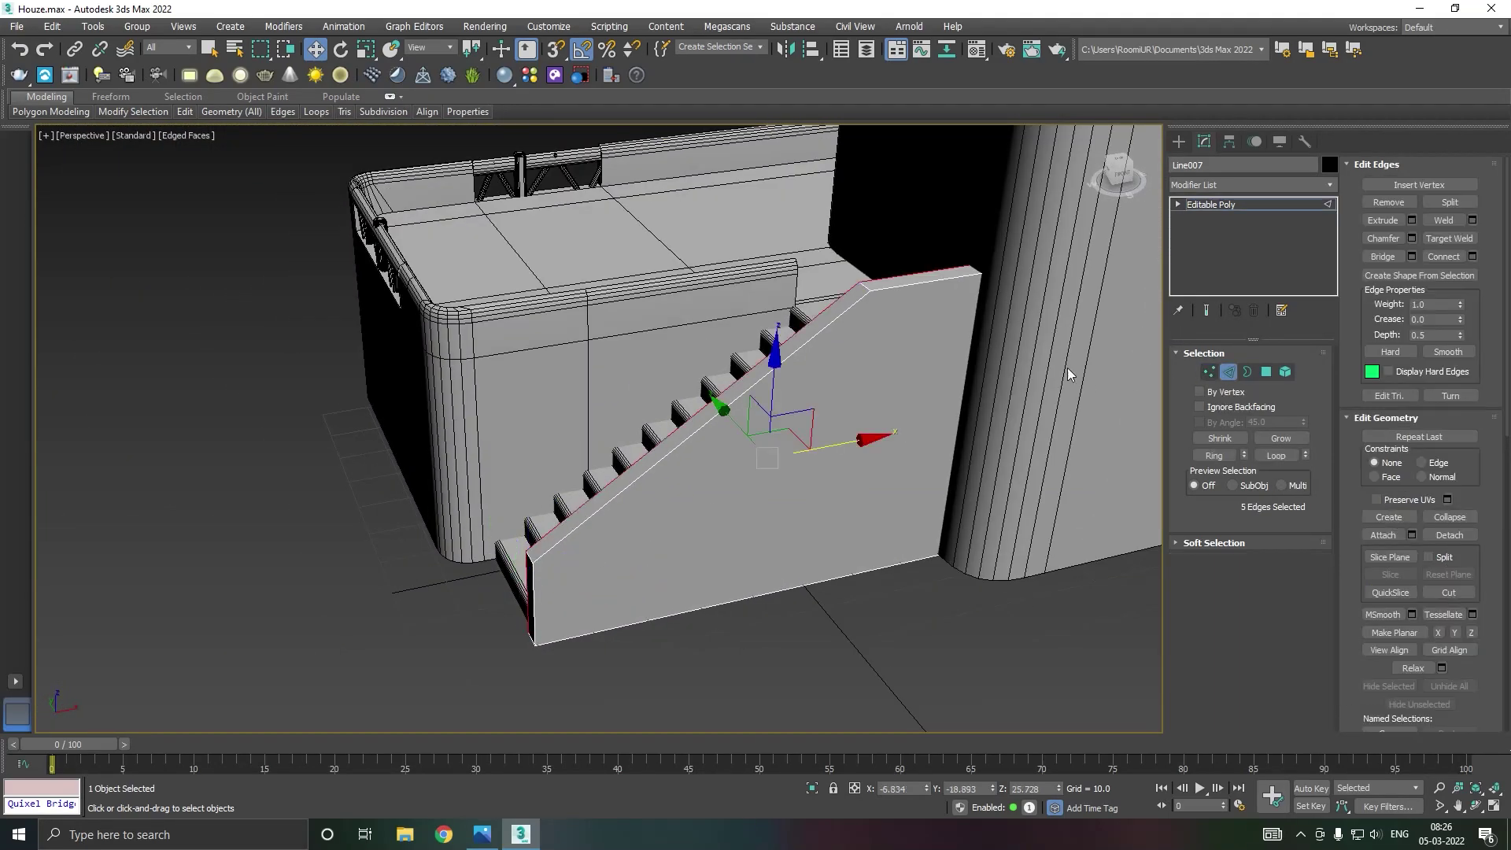
{"action": "left_click", "coordinate": [776, 372]}
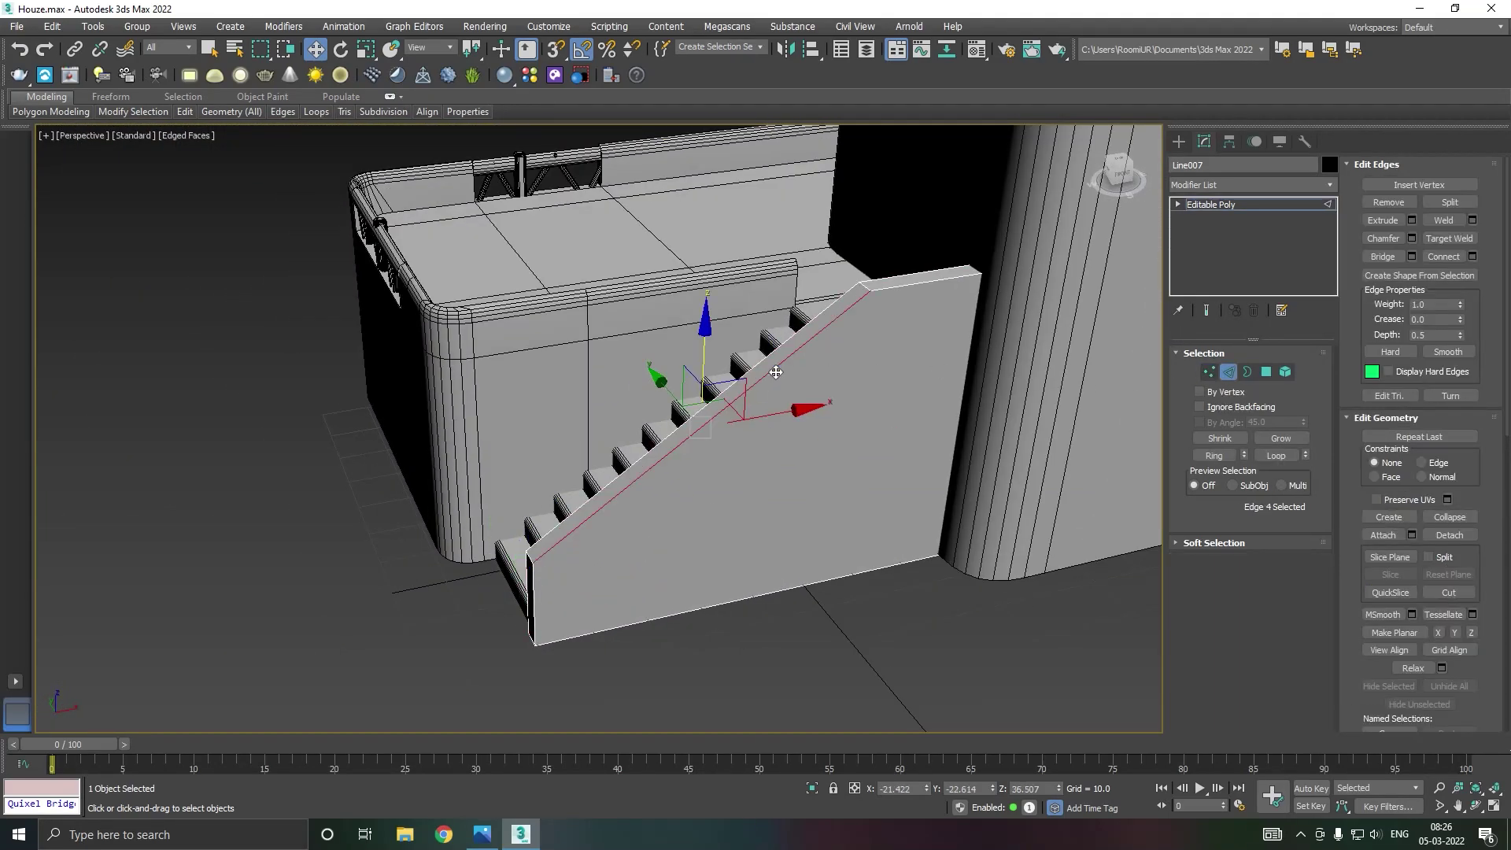
{"action": "left_click", "coordinate": [892, 288], "text": "ctrl"}
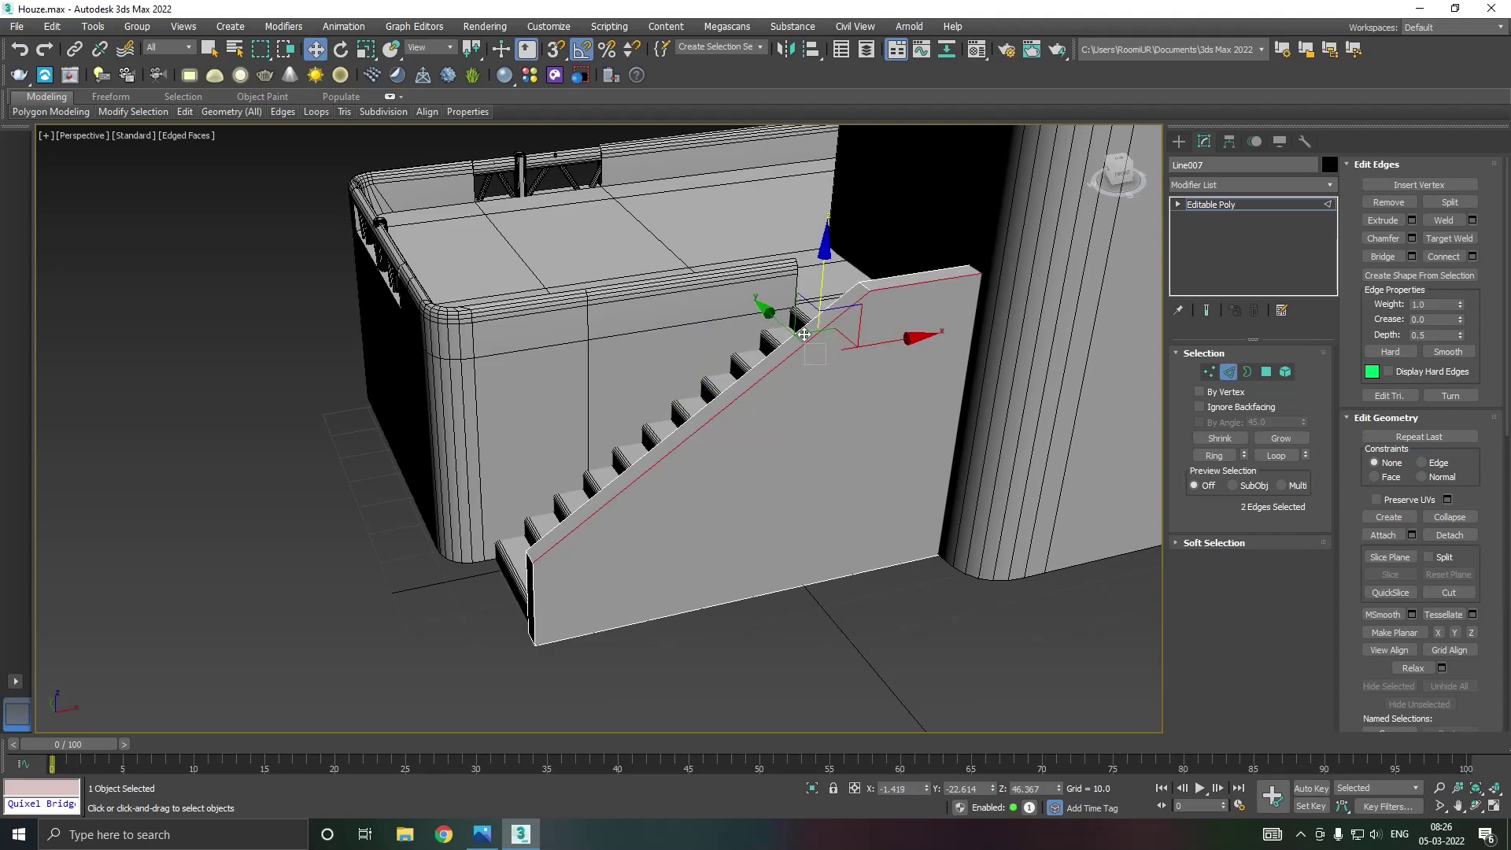
{"action": "left_click", "coordinate": [532, 586], "text": "ctrl"}
{"action": "left_click", "coordinate": [552, 527], "text": "ctrl"}
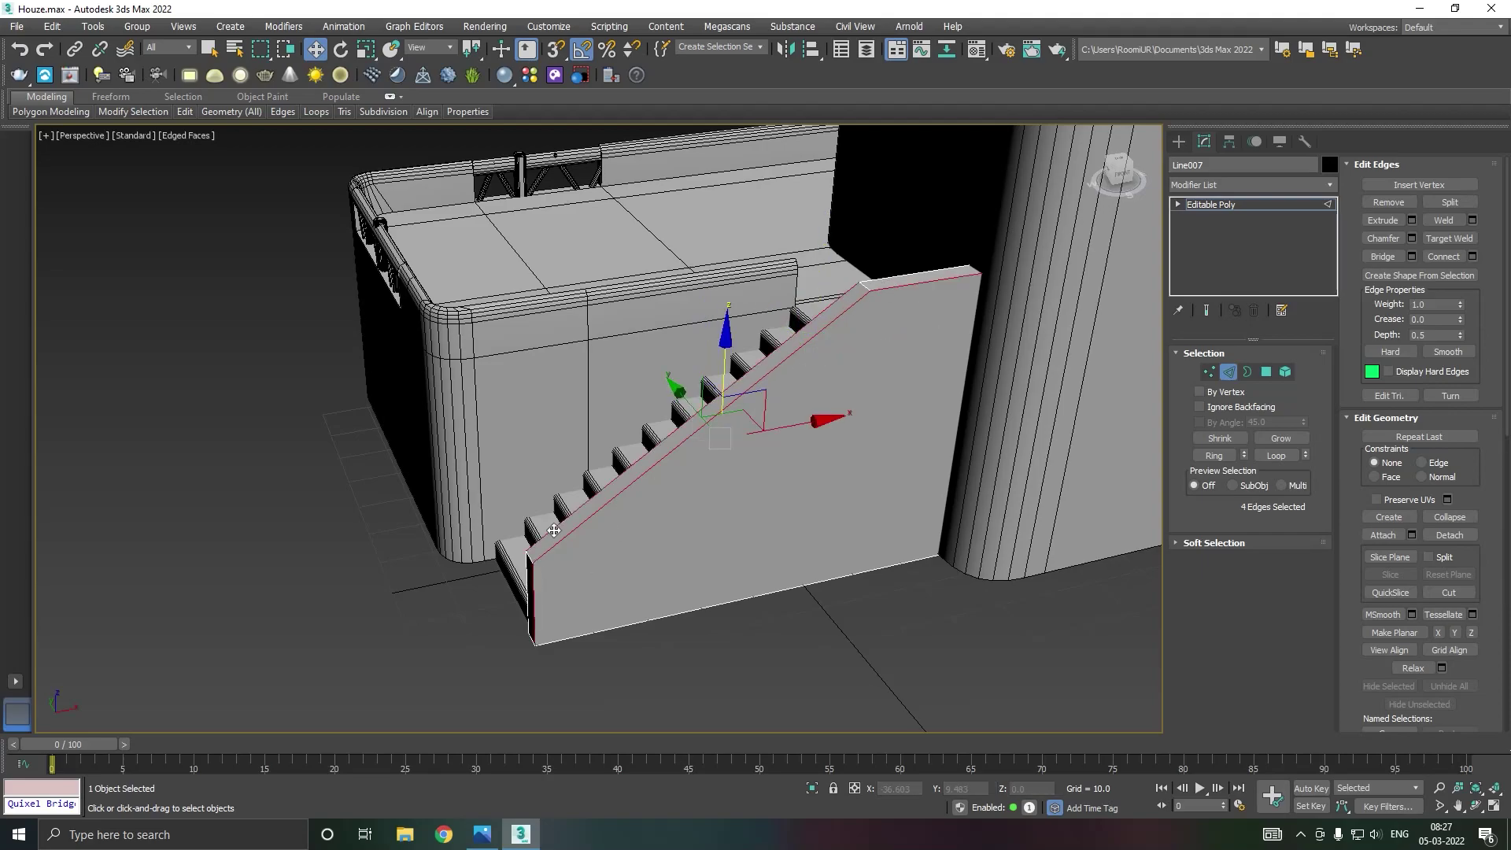
{"action": "scroll", "coordinate": [527, 576], "scroll_direction": "up", "scroll_amount": 3}
{"action": "left_click", "coordinate": [523, 571], "text": "ctrl"}
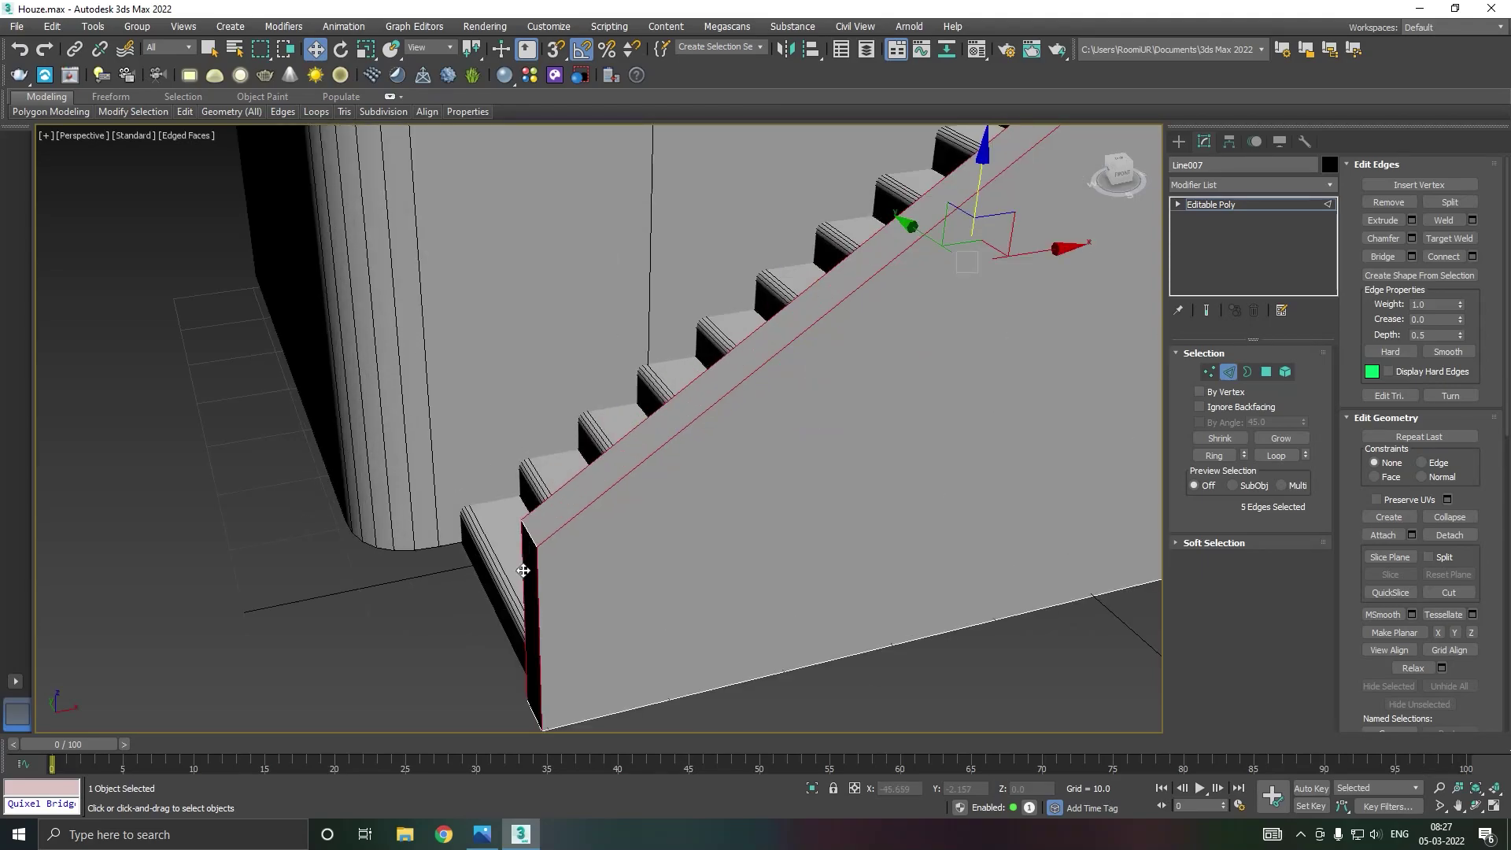
{"action": "scroll", "coordinate": [531, 541], "scroll_direction": "up", "scroll_amount": 2}
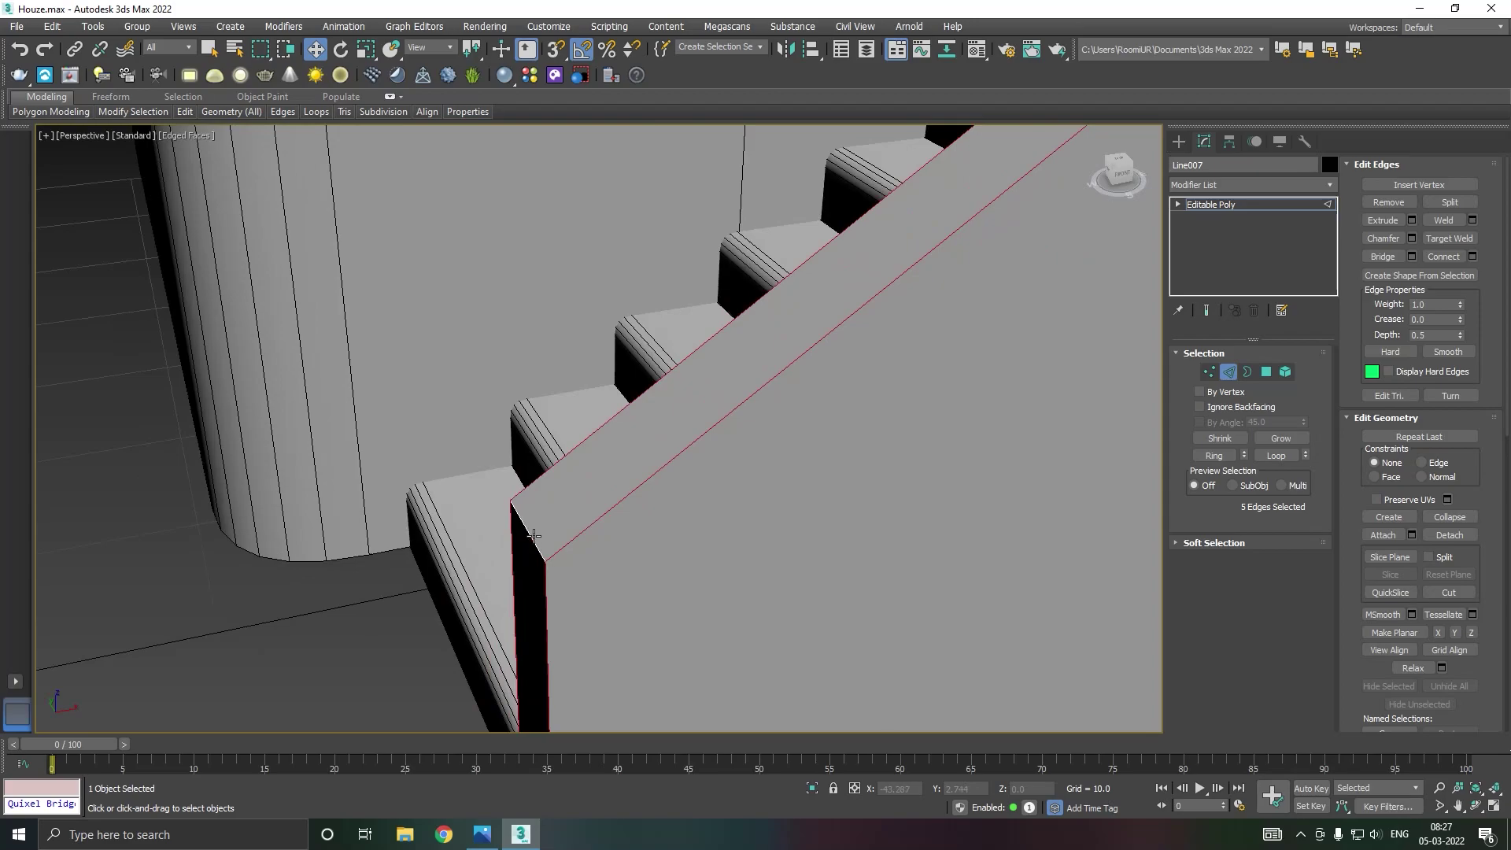
{"action": "left_click", "coordinate": [537, 546], "text": "ctrl"}
{"action": "scroll", "coordinate": [531, 576], "scroll_direction": "down", "scroll_amount": 6}
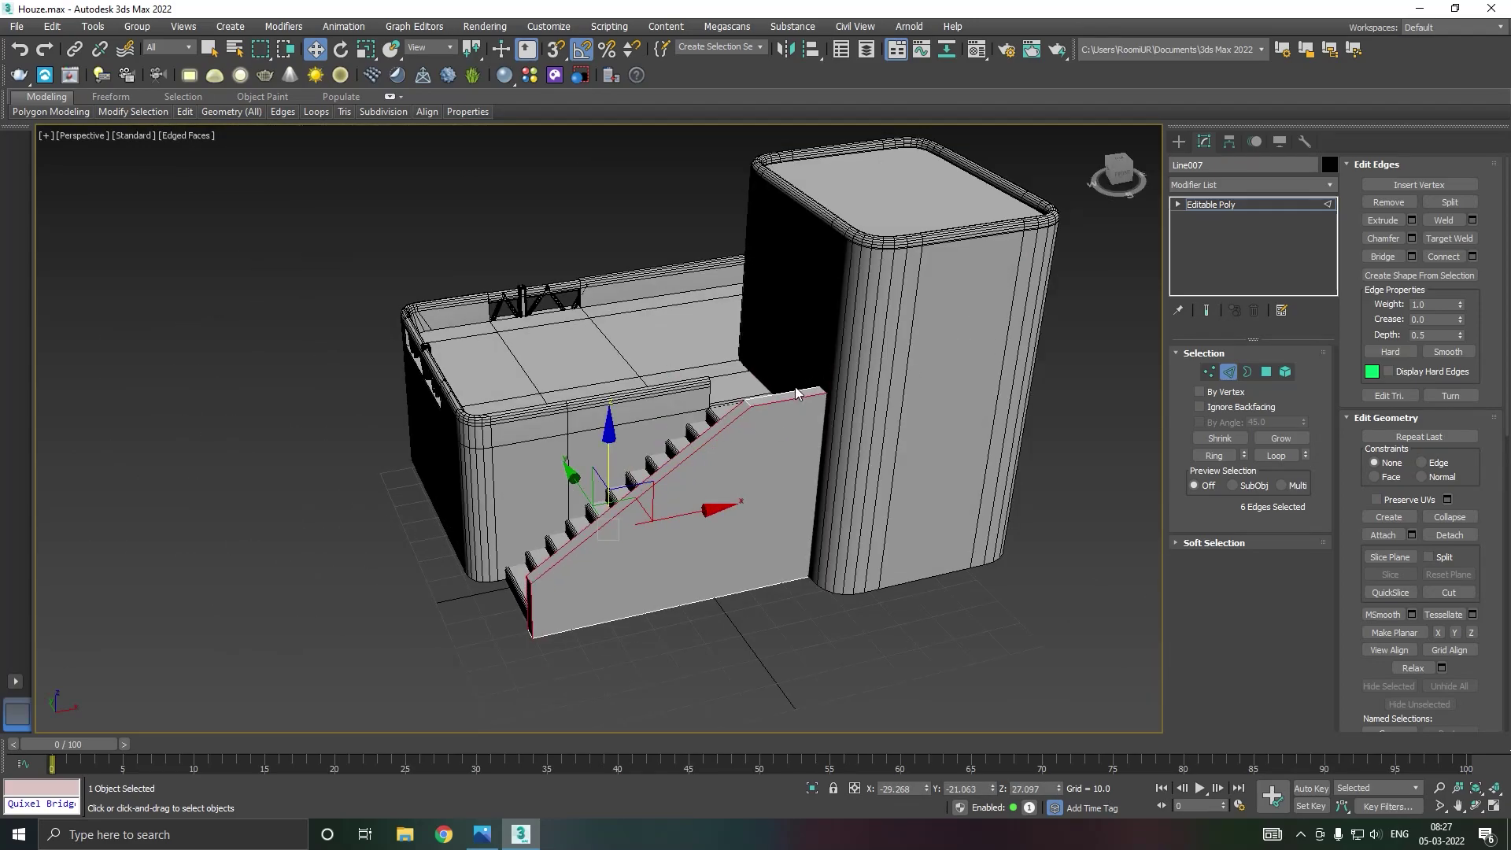
{"action": "scroll", "coordinate": [796, 394], "scroll_direction": "up", "scroll_amount": 6}
{"action": "left_click", "coordinate": [700, 413], "text": "ctrl"}
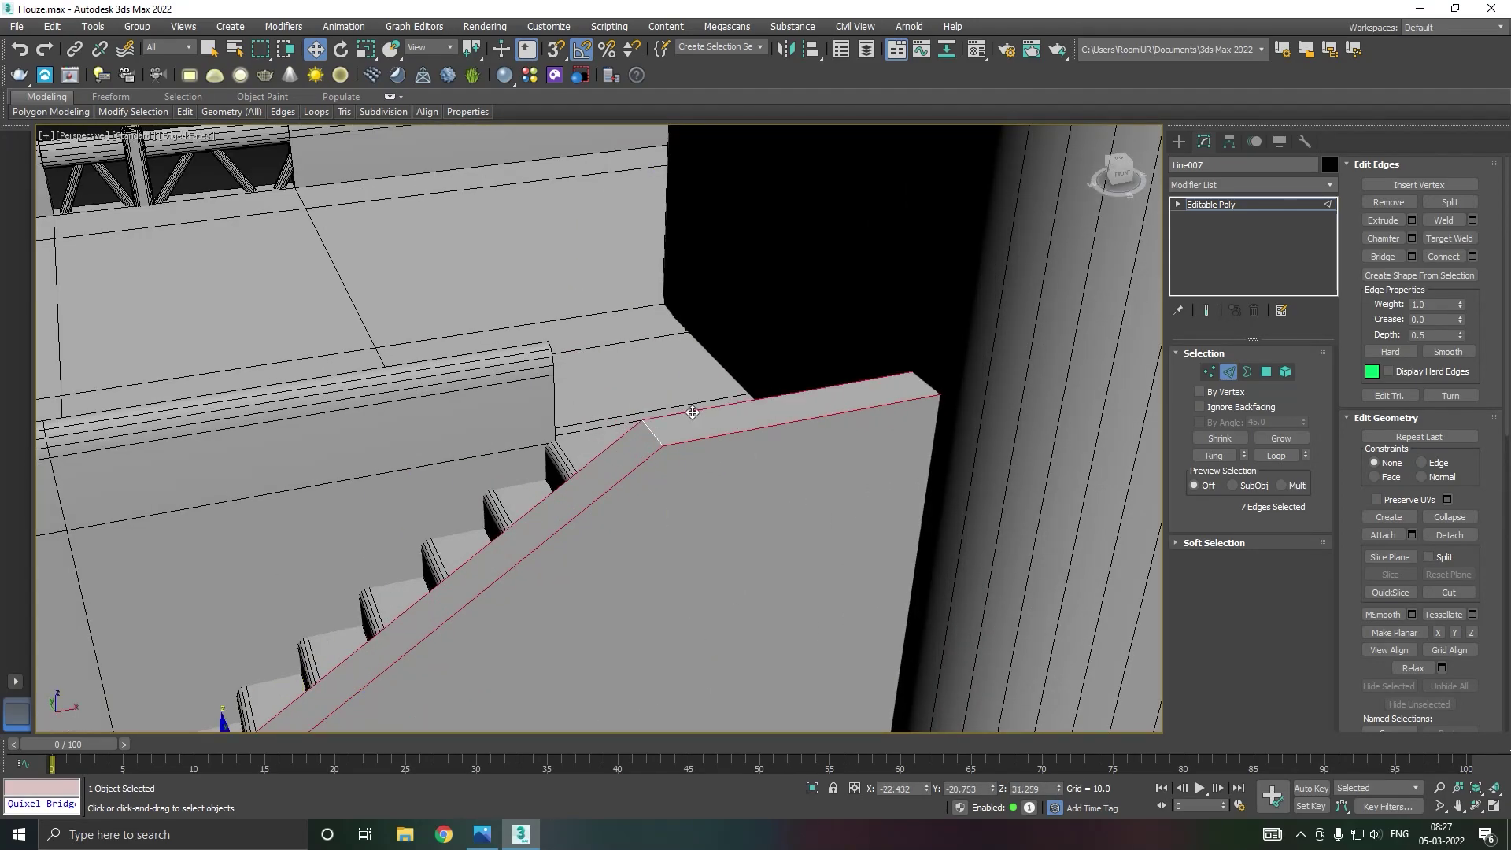
{"action": "left_click", "coordinate": [649, 435], "text": "ctrl"}
Chamfer the selected panel edges by about 2.202 with 2 connect edge segments.
{"action": "left_click", "coordinate": [1411, 238]}
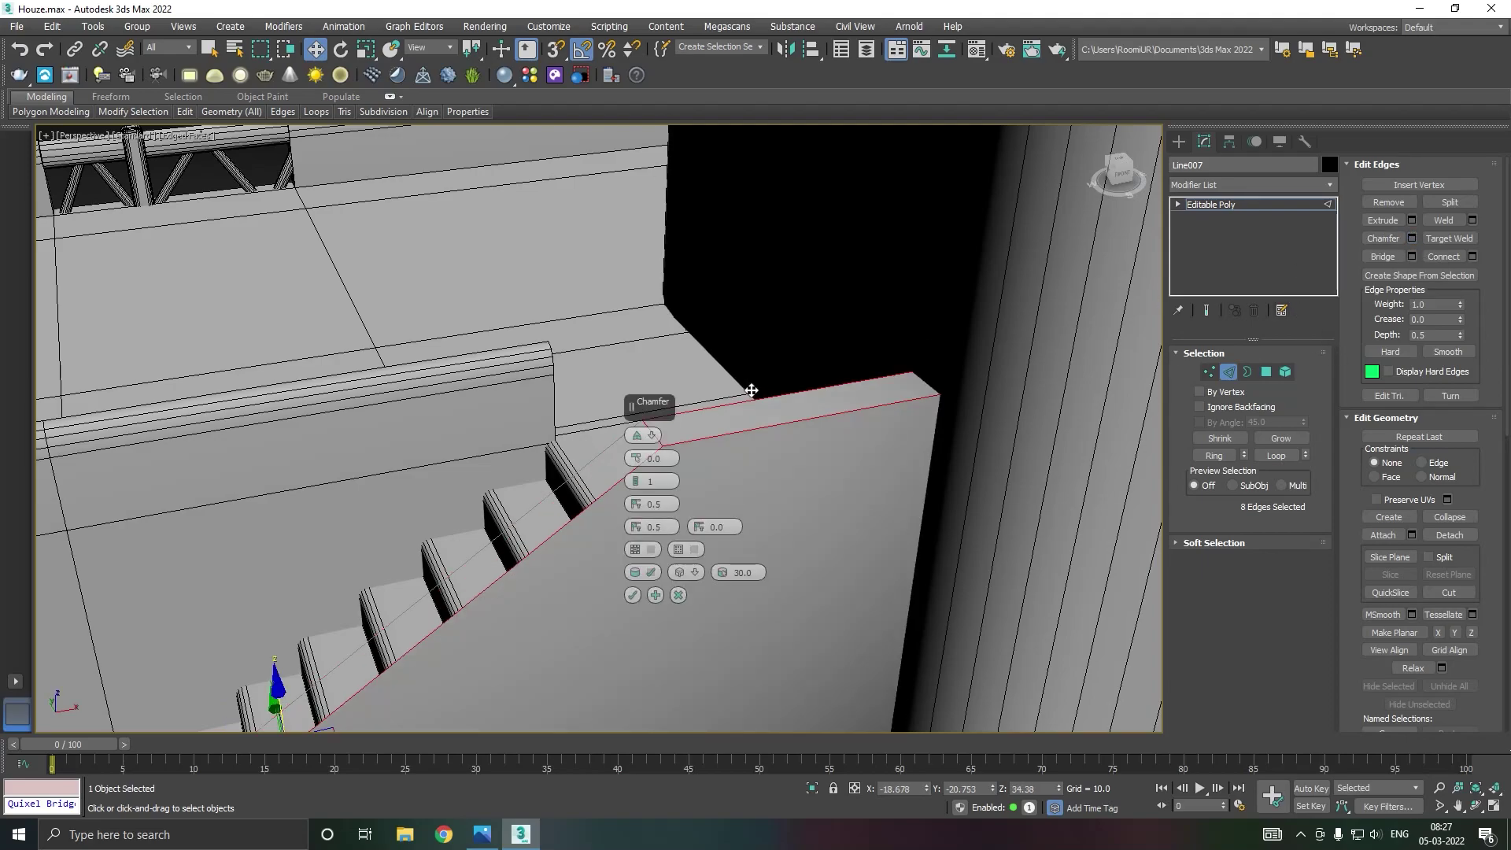
{"action": "left_click_drag", "start_coordinate": [638, 459], "coordinate": [635, 447]}
{"action": "scroll", "coordinate": [499, 448], "scroll_direction": "down", "scroll_amount": 3}
{"action": "middle_click_drag", "start_coordinate": [498, 448], "coordinate": [936, 318], "text": "alt"}
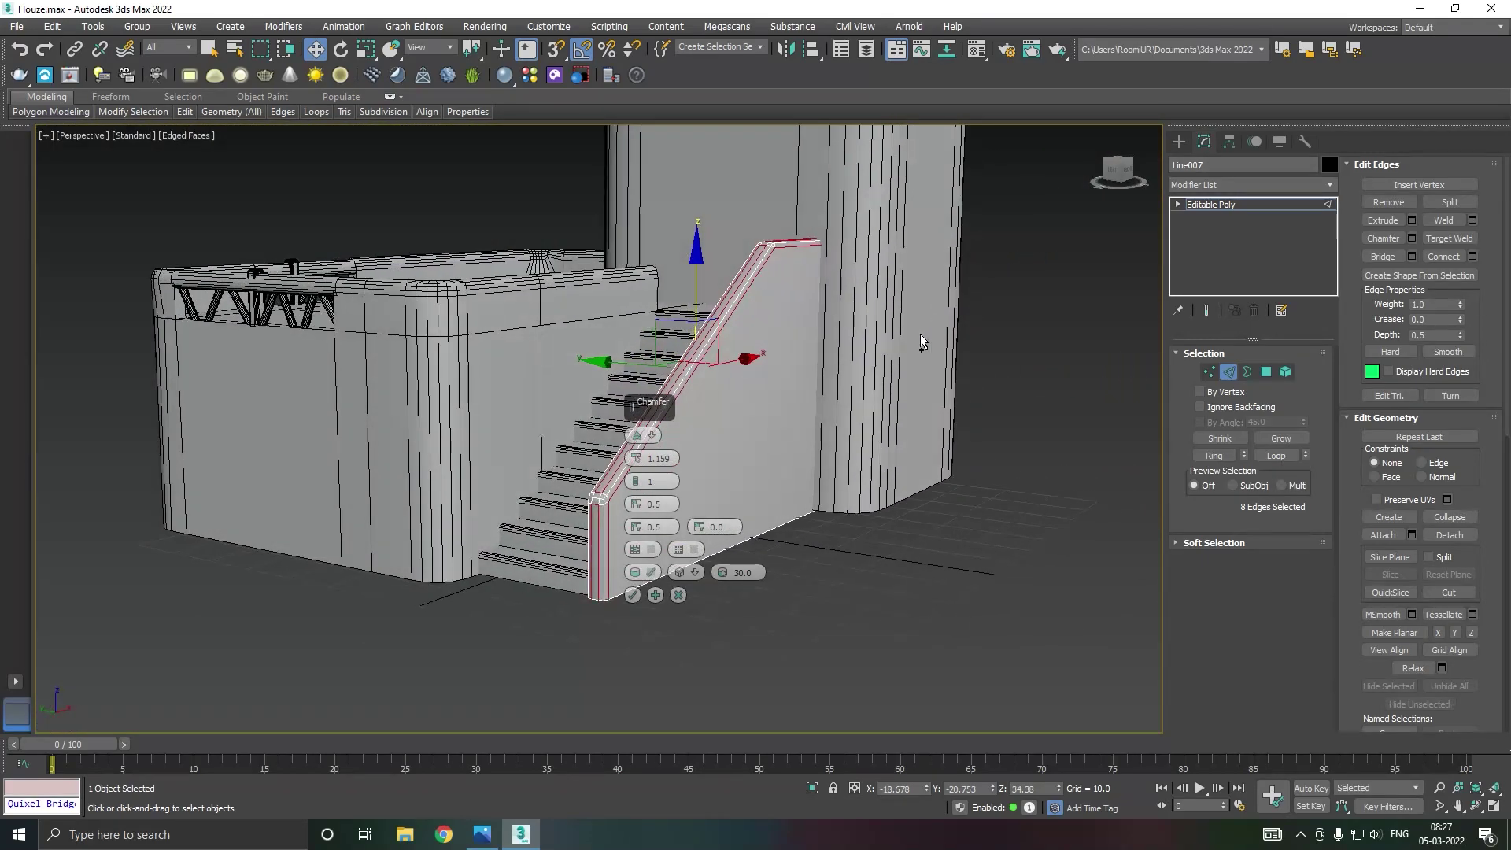
{"action": "scroll", "coordinate": [629, 515], "scroll_direction": "up", "scroll_amount": 5}
{"action": "left_click_drag", "start_coordinate": [636, 462], "coordinate": [639, 481]}
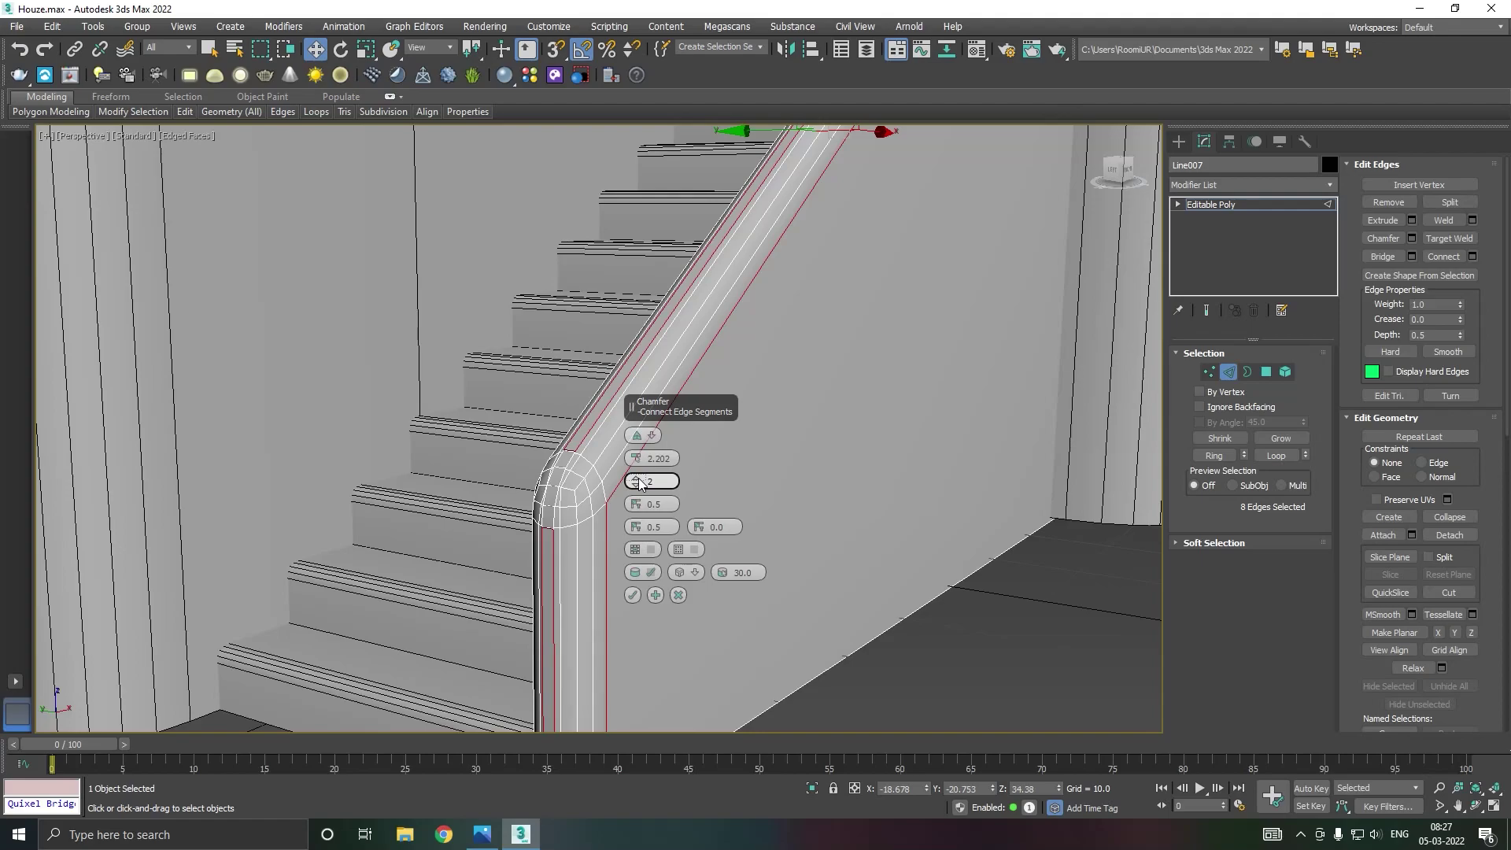
{"action": "left_click", "coordinate": [631, 595]}
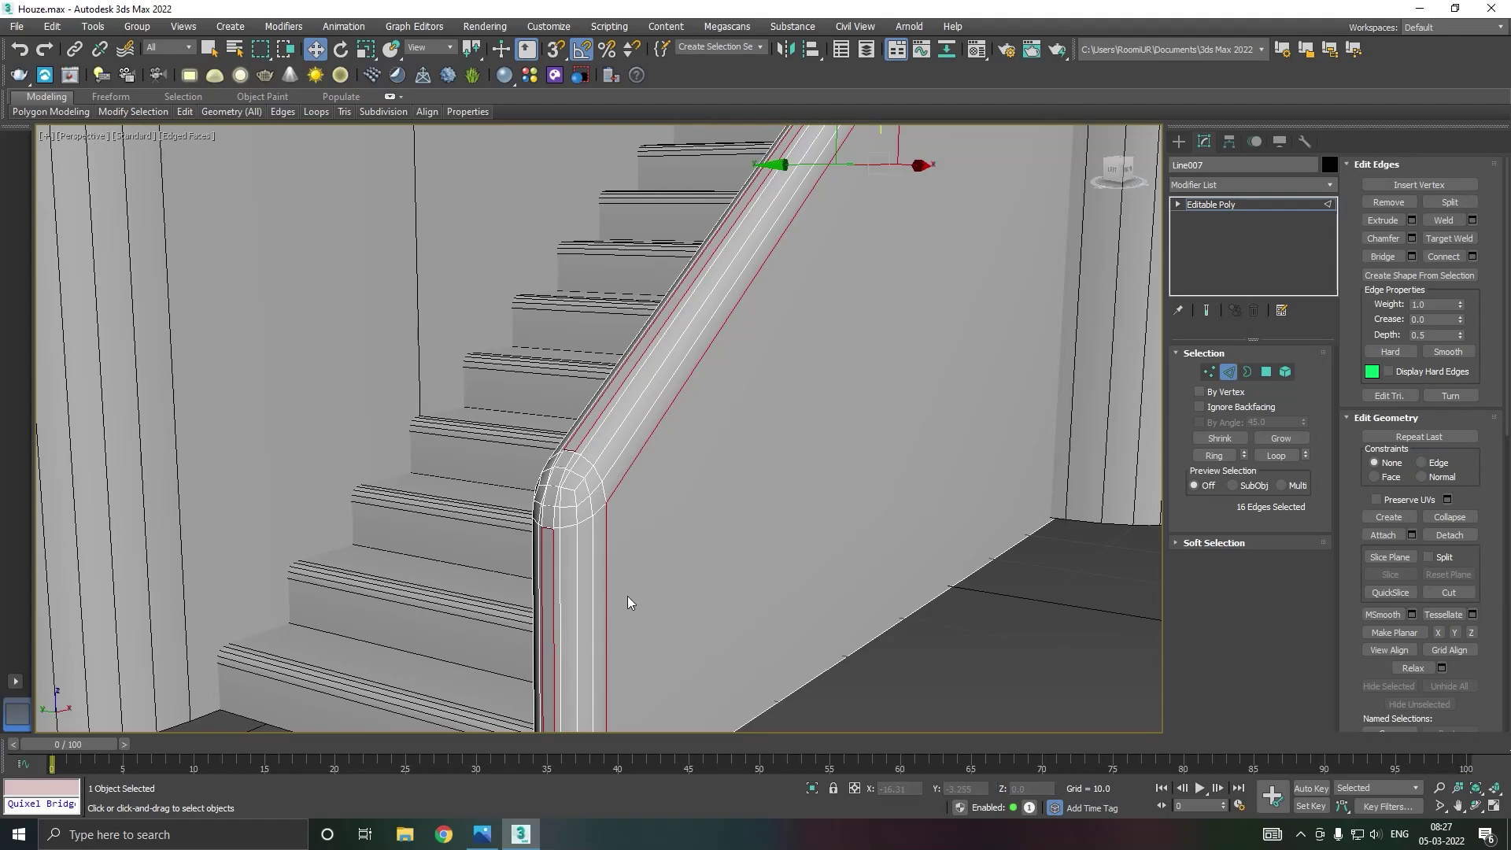
{"action": "double_click", "coordinate": [553, 574]}
{"action": "double_click", "coordinate": [545, 568], "text": "ctrl"}
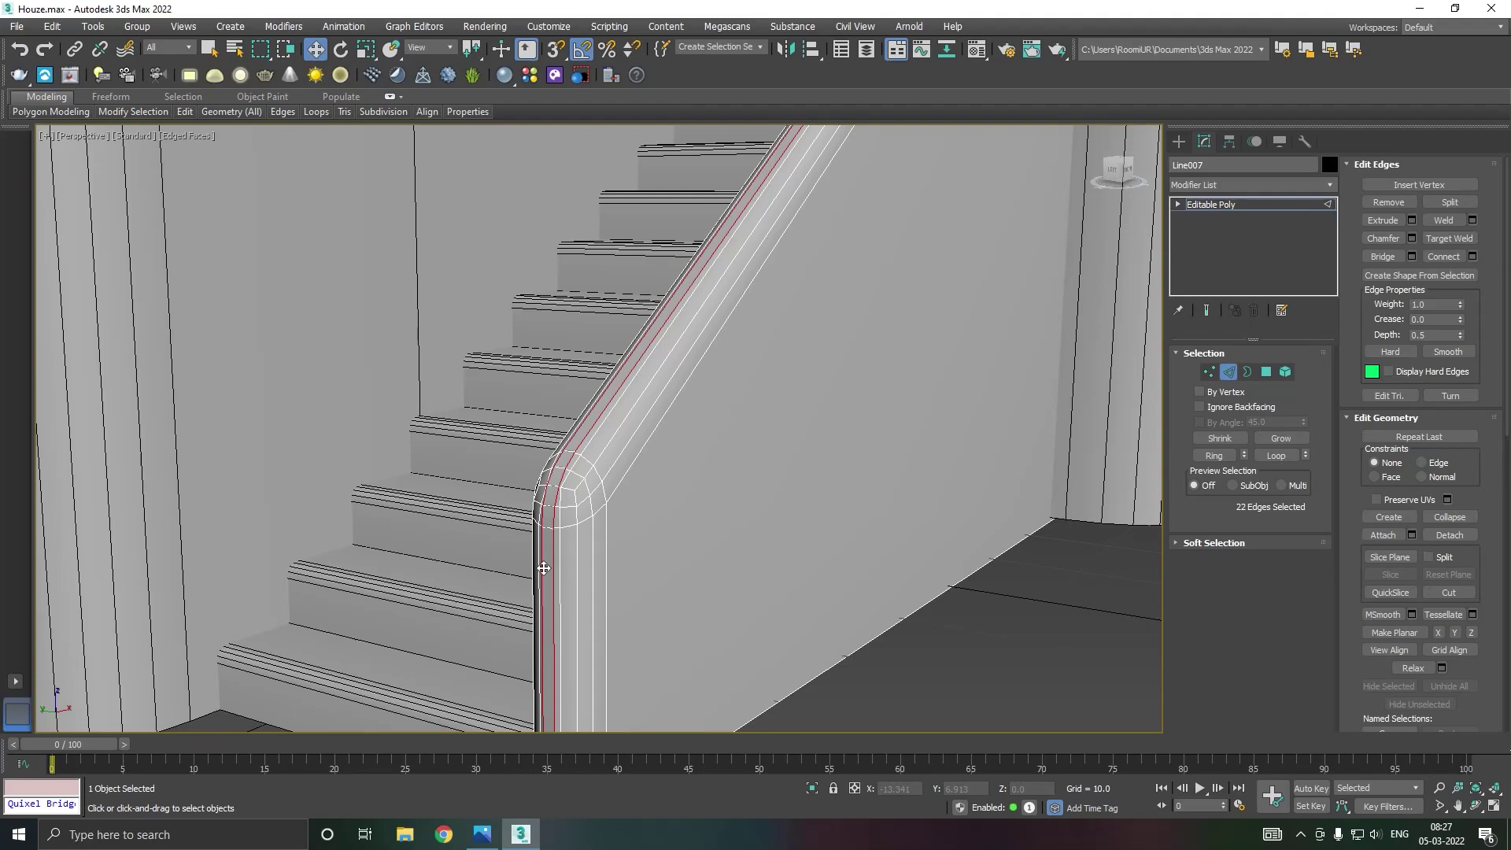
{"action": "key", "text": "ctrl+d"}
Leave edge editing on the stair side panel and deselect it.
{"action": "scroll", "coordinate": [556, 560], "scroll_direction": "down", "scroll_amount": 5}
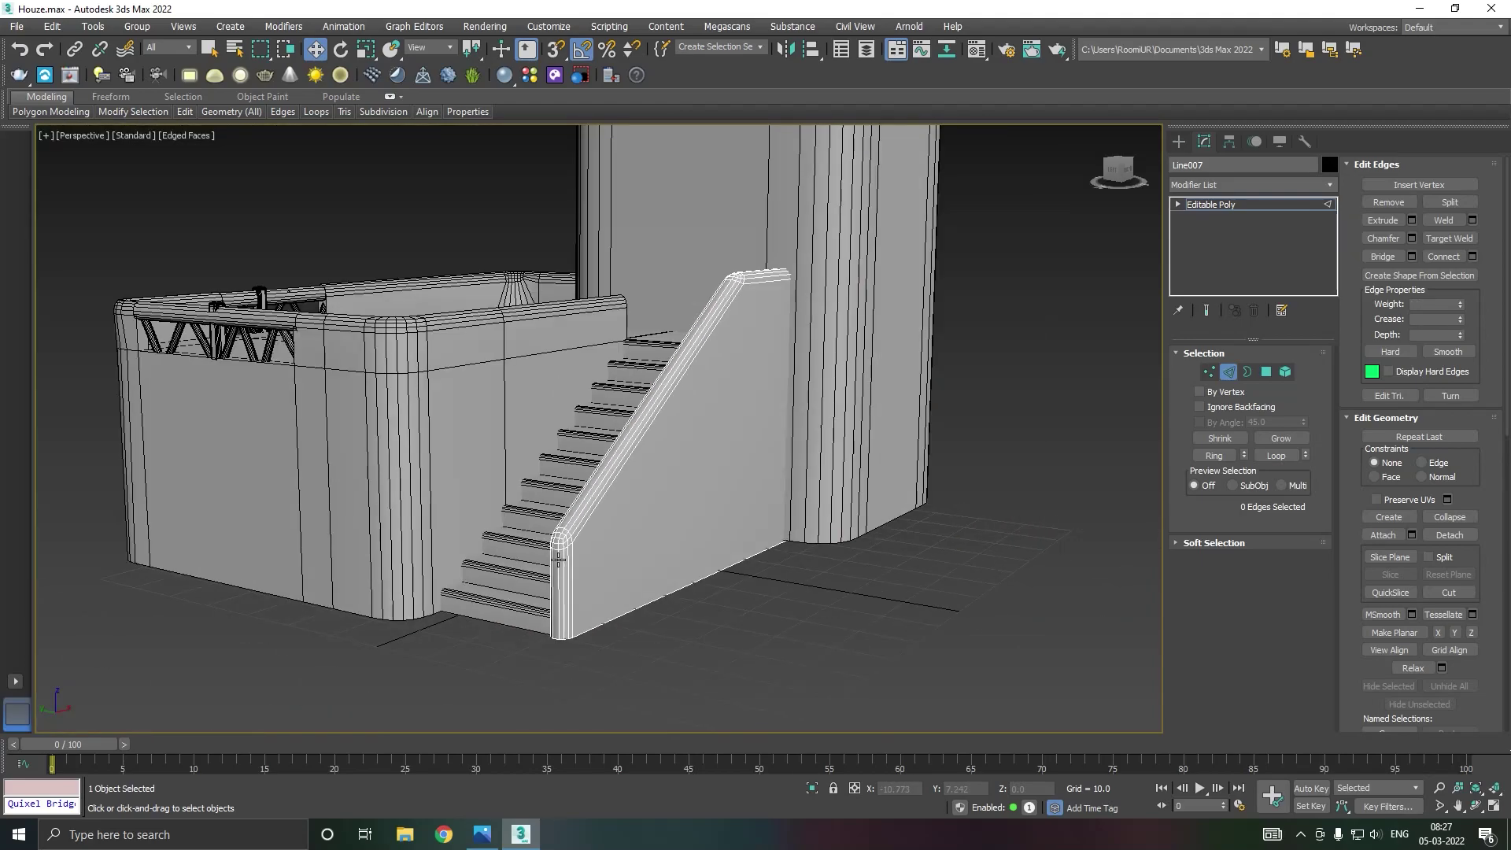
{"action": "mouse_move", "coordinate": [635, 532]}
{"action": "middle_mouse_down", "text": "alt"}
{"action": "mouse_move", "coordinate": [661, 529]}
{"action": "mouse_move", "coordinate": [604, 567]}
{"action": "mouse_move", "coordinate": [705, 544]}
{"action": "mouse_move", "coordinate": [658, 567]}
{"action": "mouse_move", "coordinate": [654, 544]}
{"action": "middle_mouse_up", "text": "alt"}
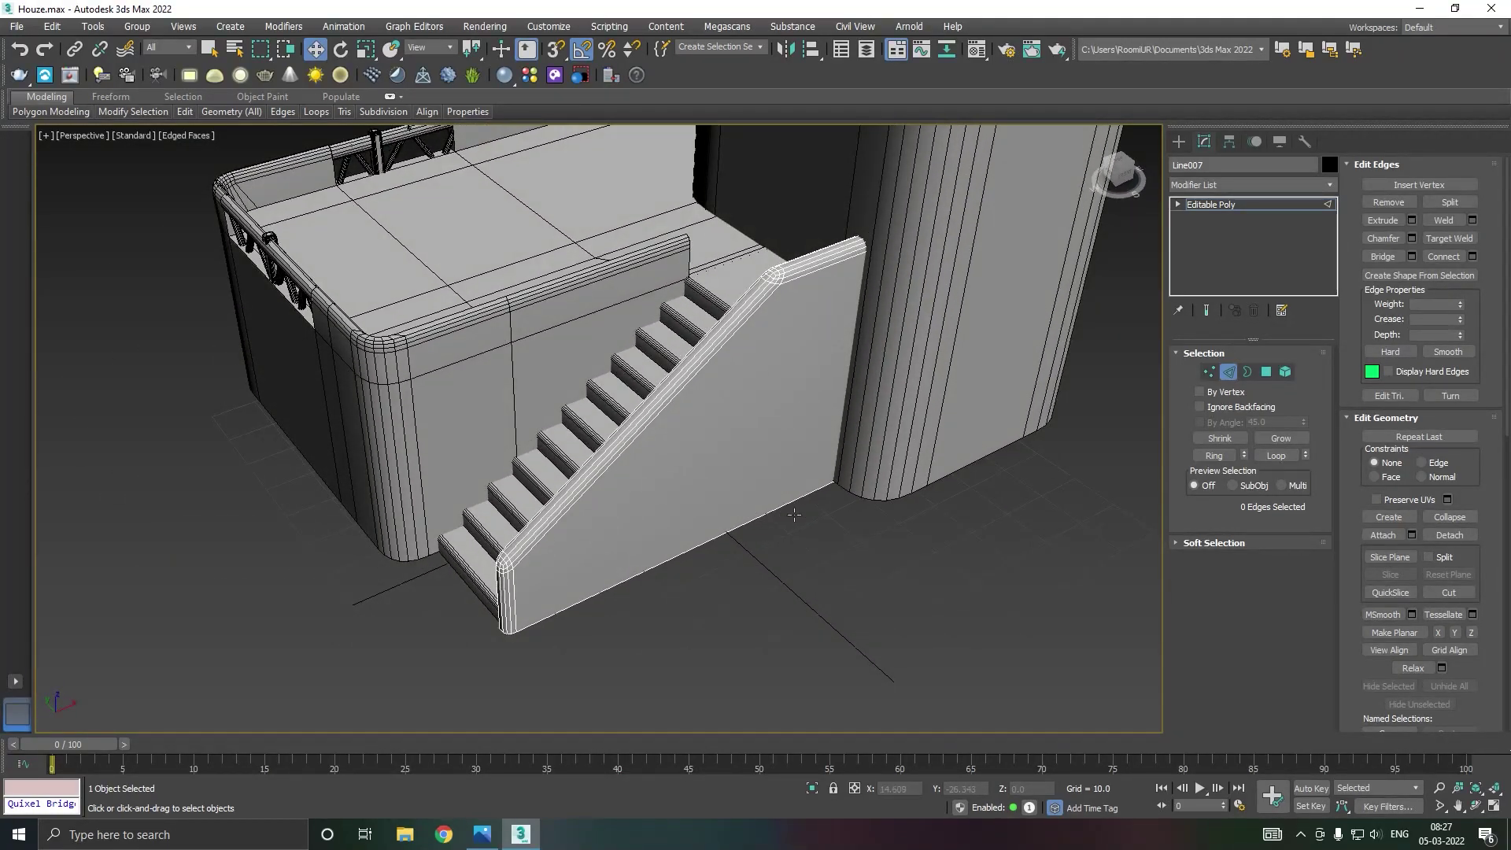
{"action": "left_click", "coordinate": [1224, 207]}
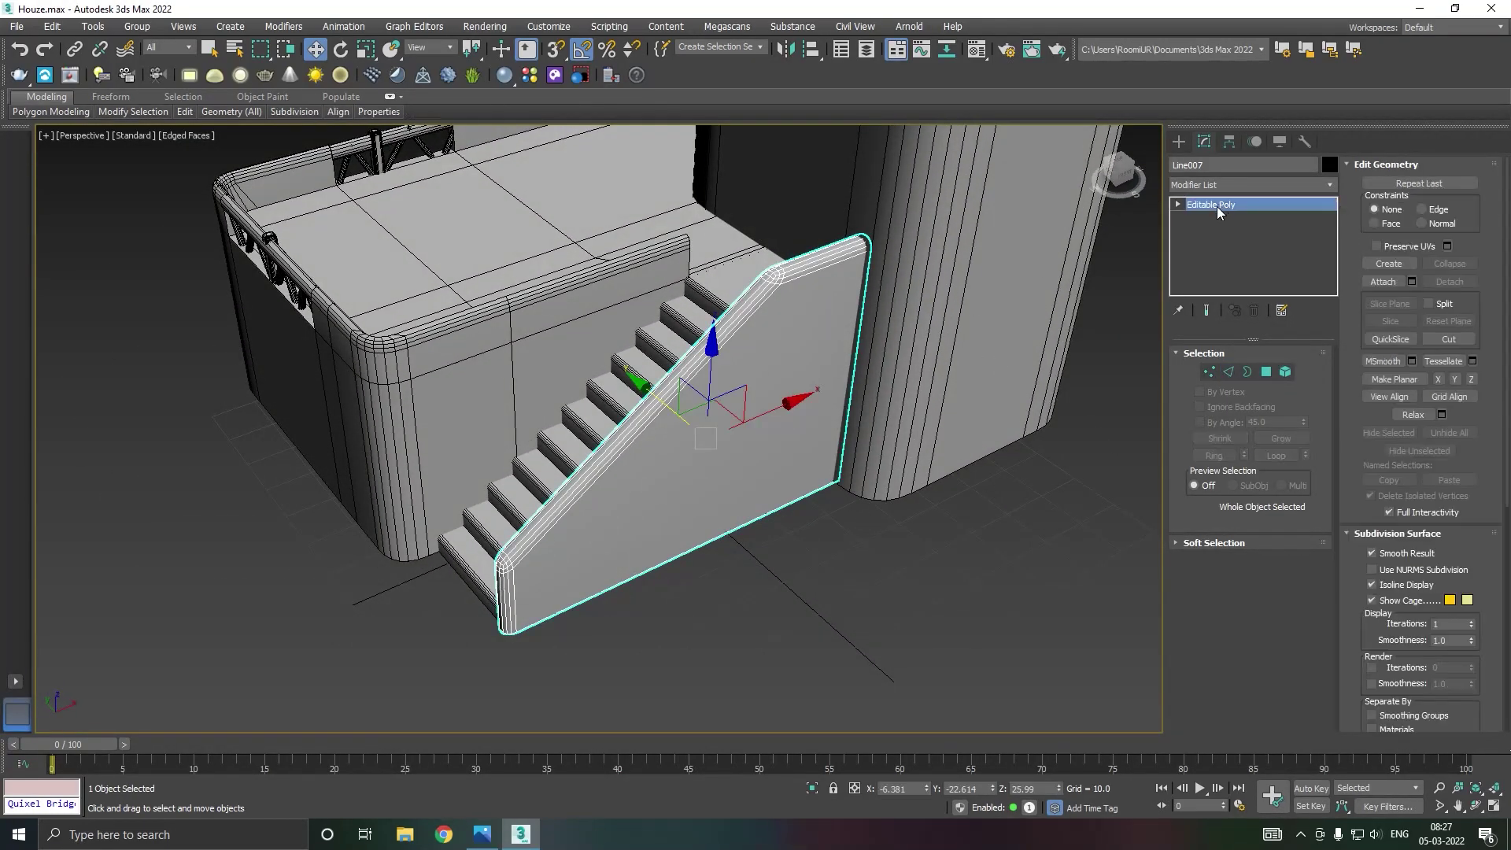
{"action": "scroll", "coordinate": [725, 565], "scroll_direction": "down", "scroll_amount": 5}
{"action": "middle_click_drag", "start_coordinate": [760, 537], "coordinate": [818, 496], "text": "alt"}
{"action": "left_click", "coordinate": [840, 517]}
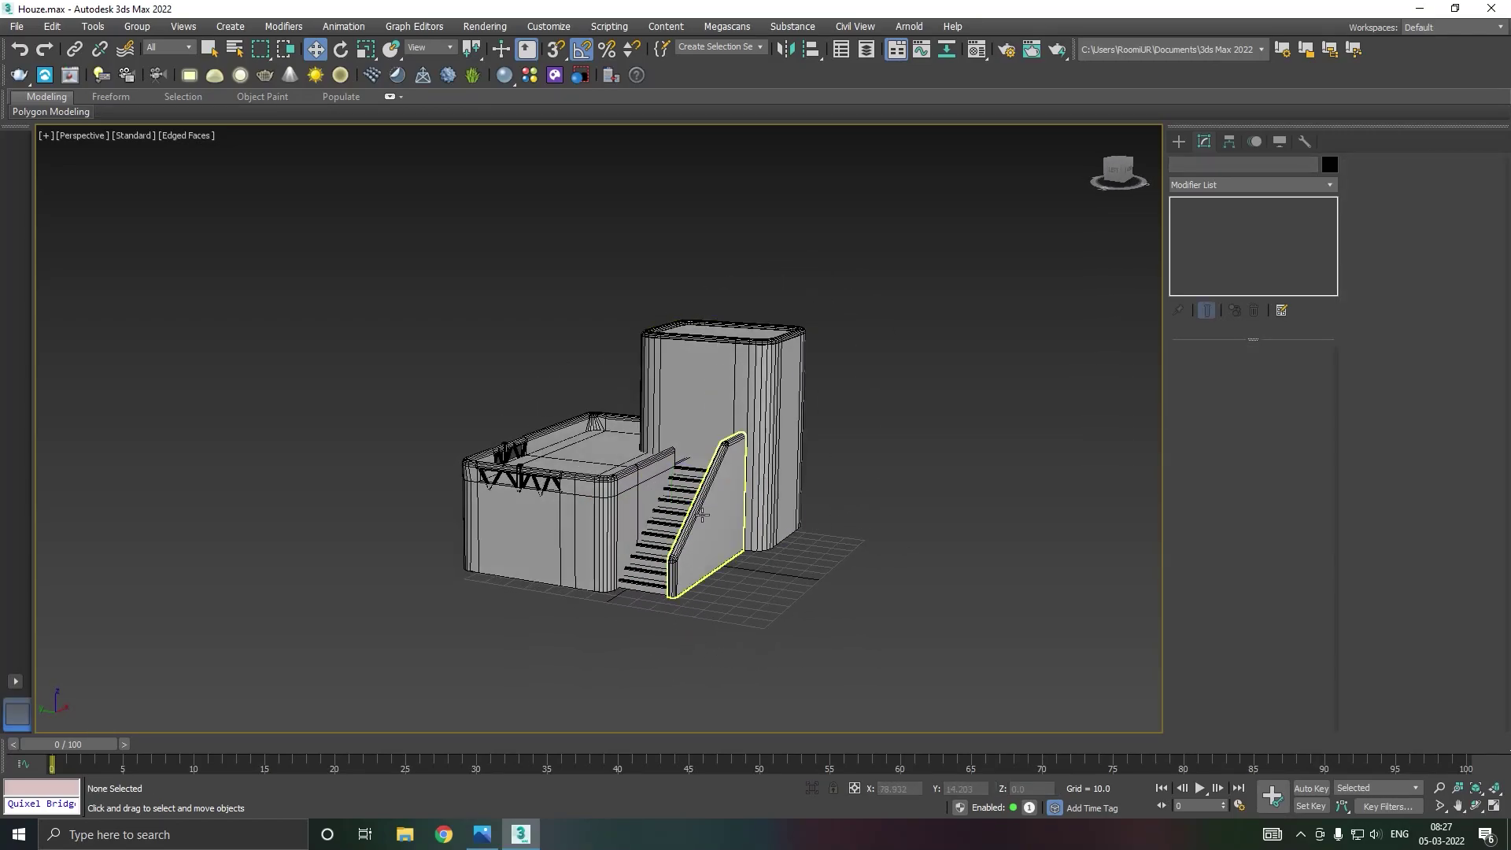
Insert a horizontal edge loop around the lower part of the tall tower block with Swift Loop.
{"action": "scroll", "coordinate": [818, 514], "scroll_direction": "up", "scroll_amount": 5}
{"action": "middle_click_drag", "start_coordinate": [817, 515], "coordinate": [735, 534], "text": "alt"}
{"action": "scroll", "coordinate": [727, 532], "scroll_direction": "down", "scroll_amount": 5}
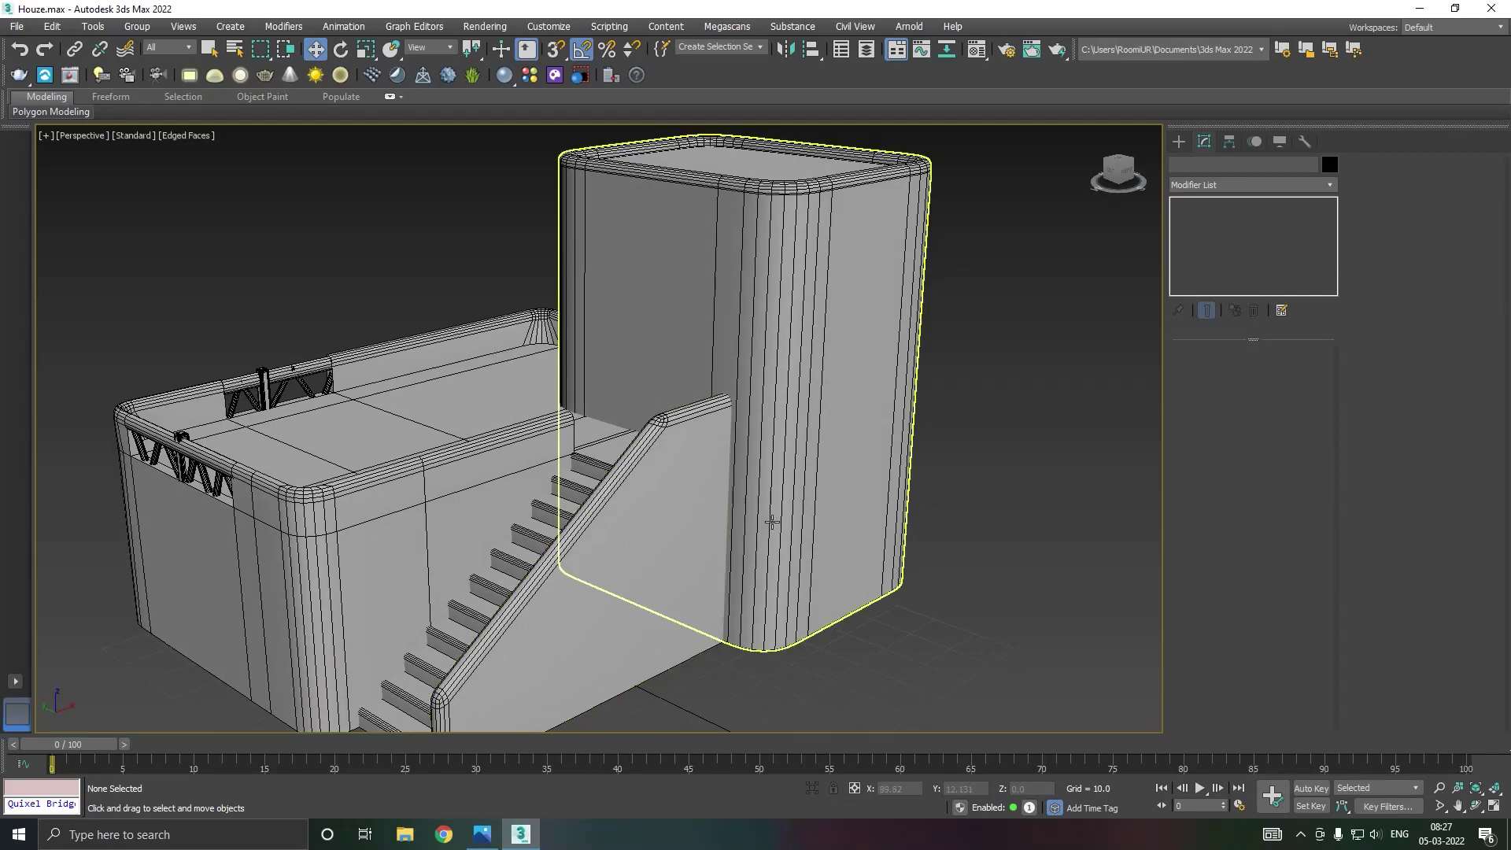
{"action": "left_click", "coordinate": [785, 530]}
{"action": "middle_click_drag", "start_coordinate": [786, 529], "coordinate": [784, 560], "text": "alt"}
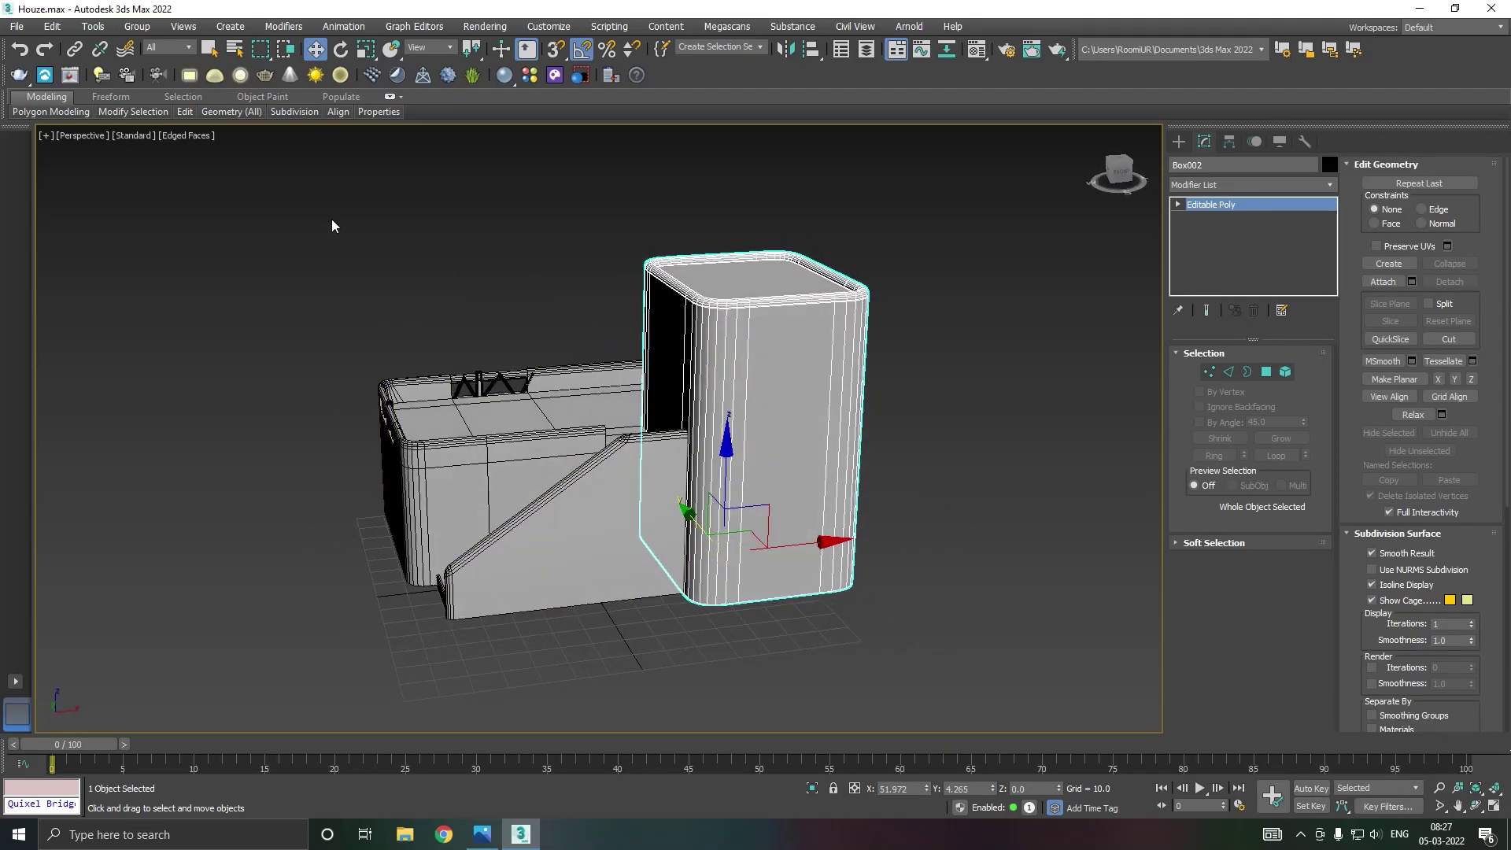
{"action": "mouse_move", "coordinate": [195, 115]}
{"action": "left_click", "coordinate": [313, 149]}
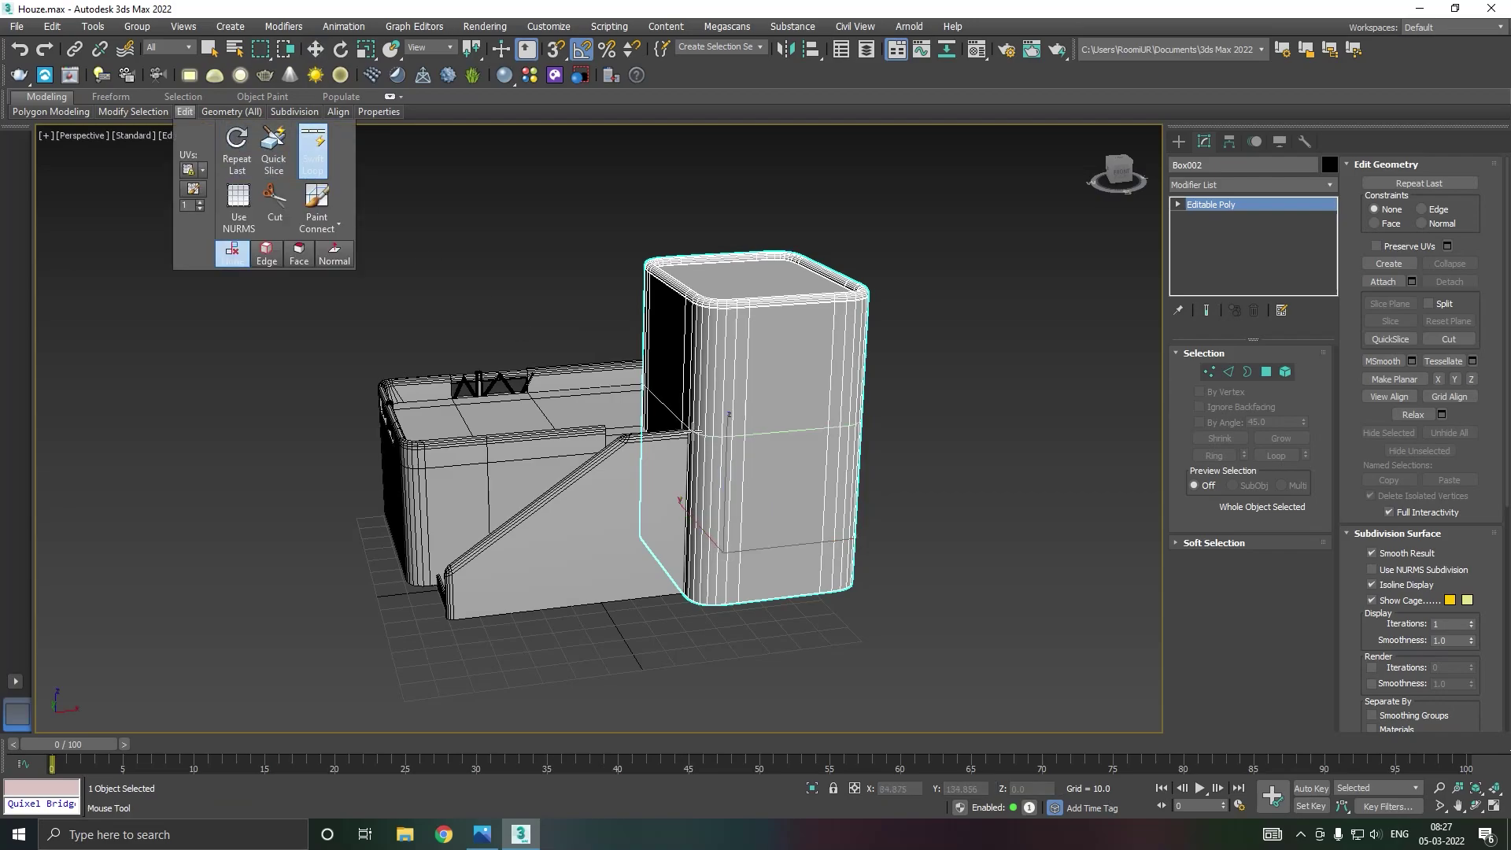
{"action": "scroll", "coordinate": [748, 495], "scroll_direction": "up", "scroll_amount": 5}
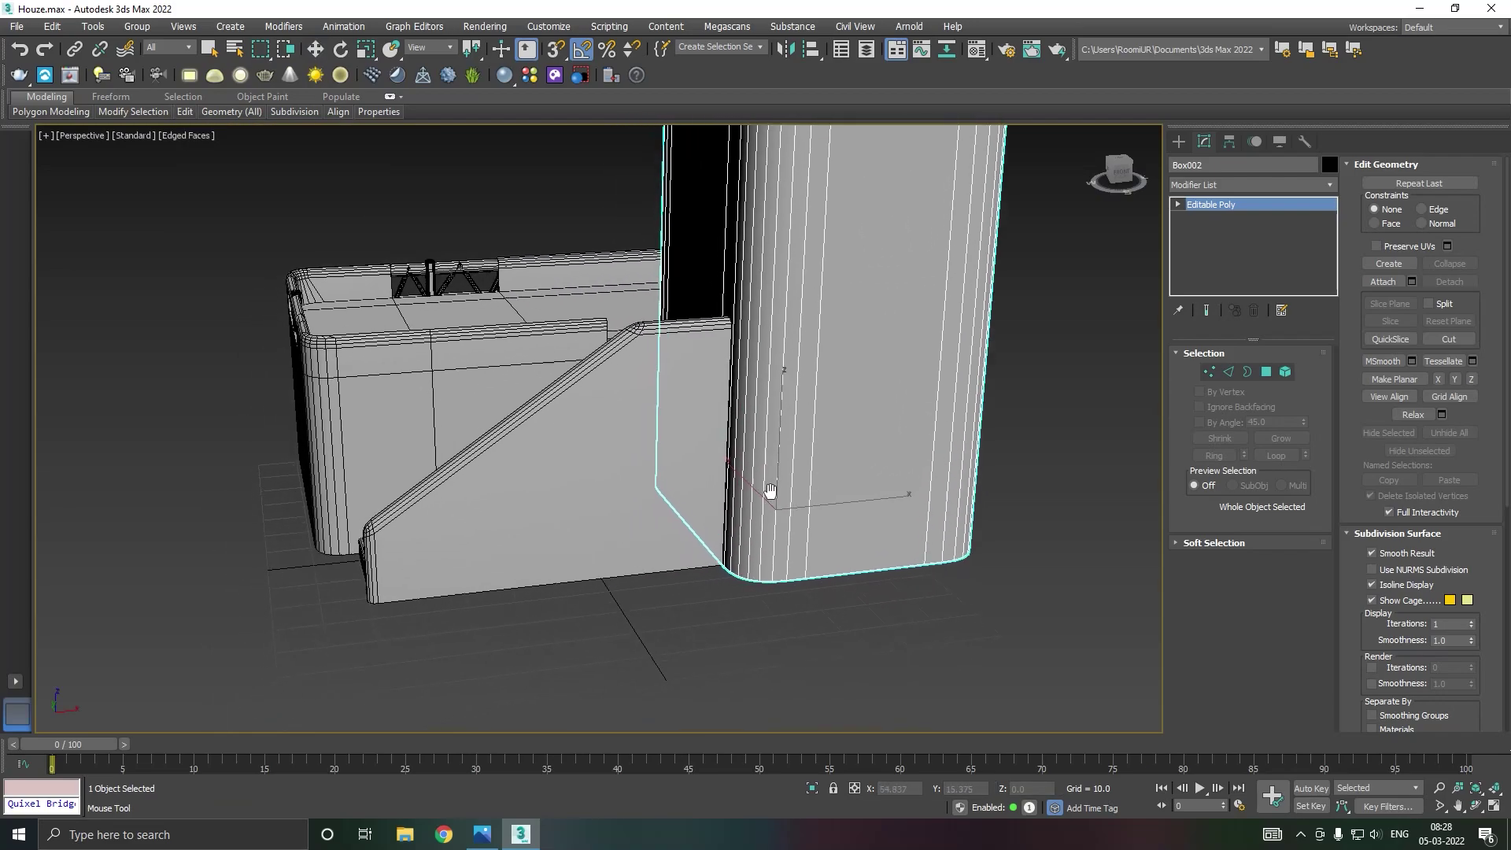
{"action": "middle_click_drag", "start_coordinate": [784, 479], "coordinate": [807, 464], "text": "alt"}
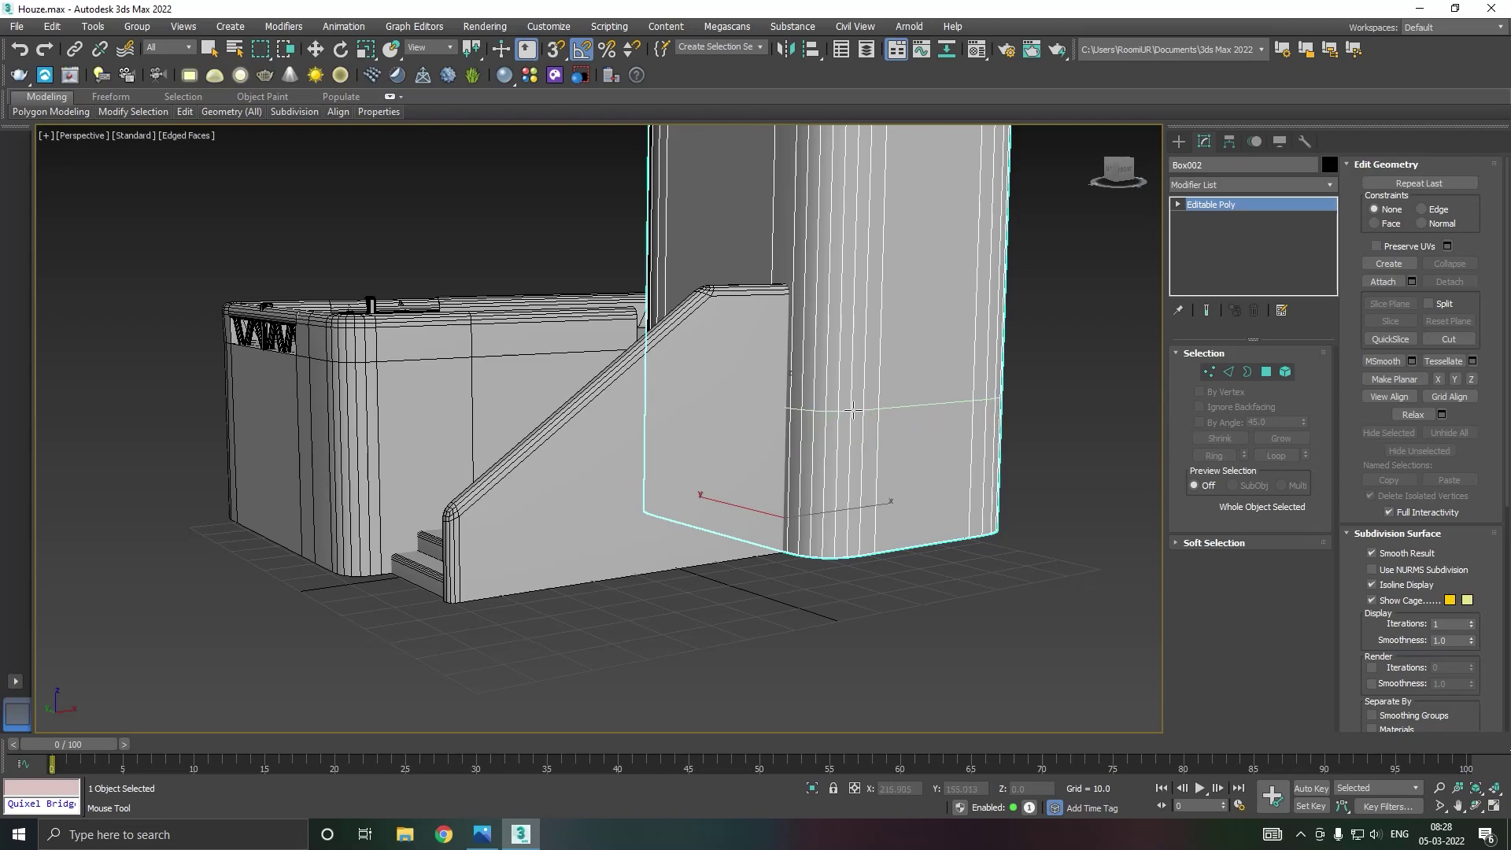
{"action": "left_click", "coordinate": [856, 407]}
{"action": "right_click", "coordinate": [855, 407]}
Raise the tower block's new horizontal edge loop to about Z 37.45.
{"action": "middle_click_drag", "start_coordinate": [856, 413], "coordinate": [782, 454], "text": "alt"}
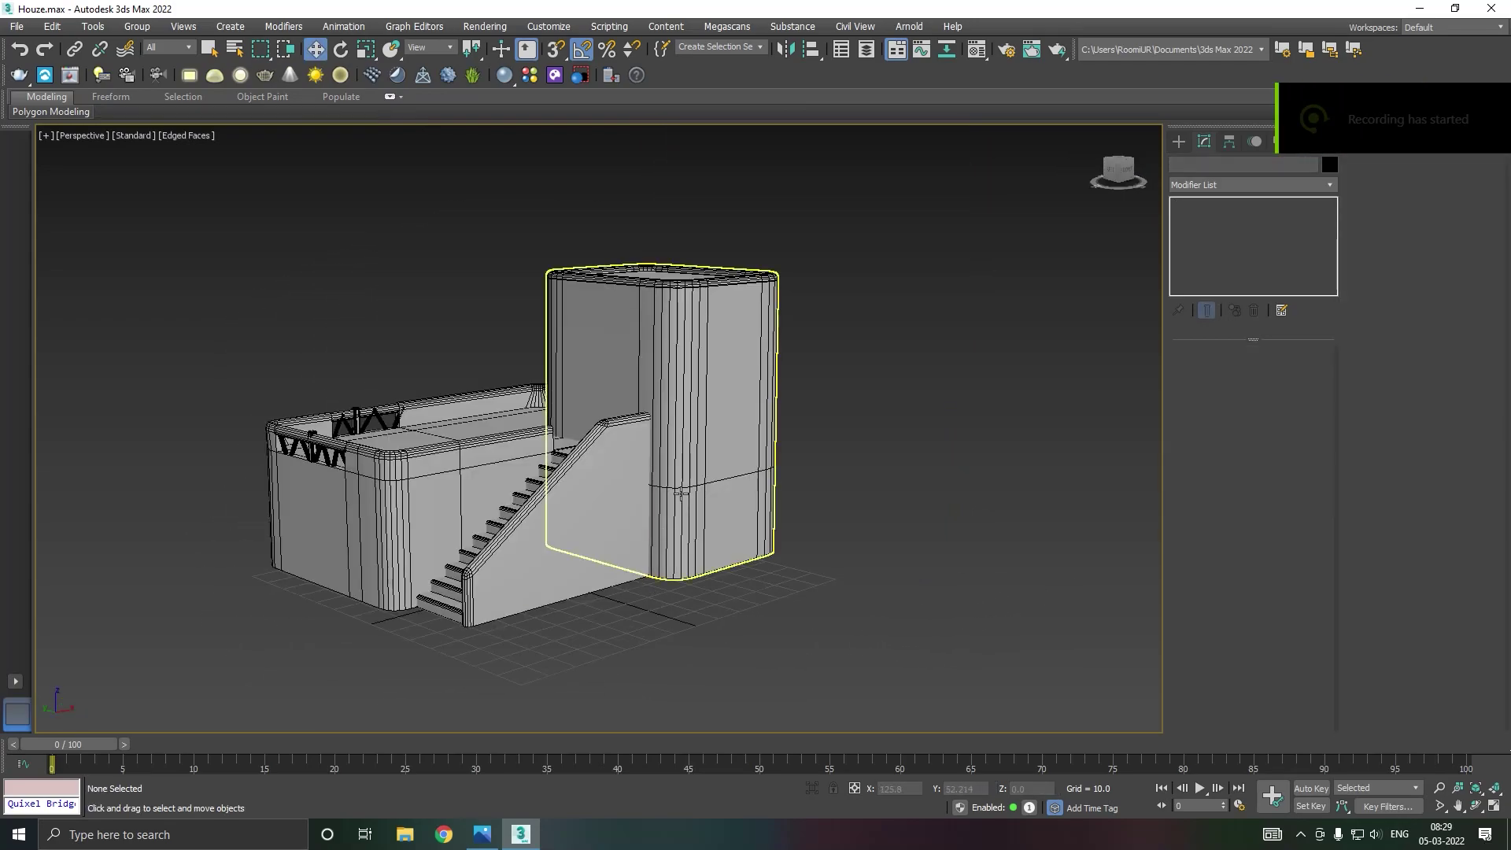
{"action": "scroll", "coordinate": [709, 494], "scroll_direction": "up", "scroll_amount": 8}
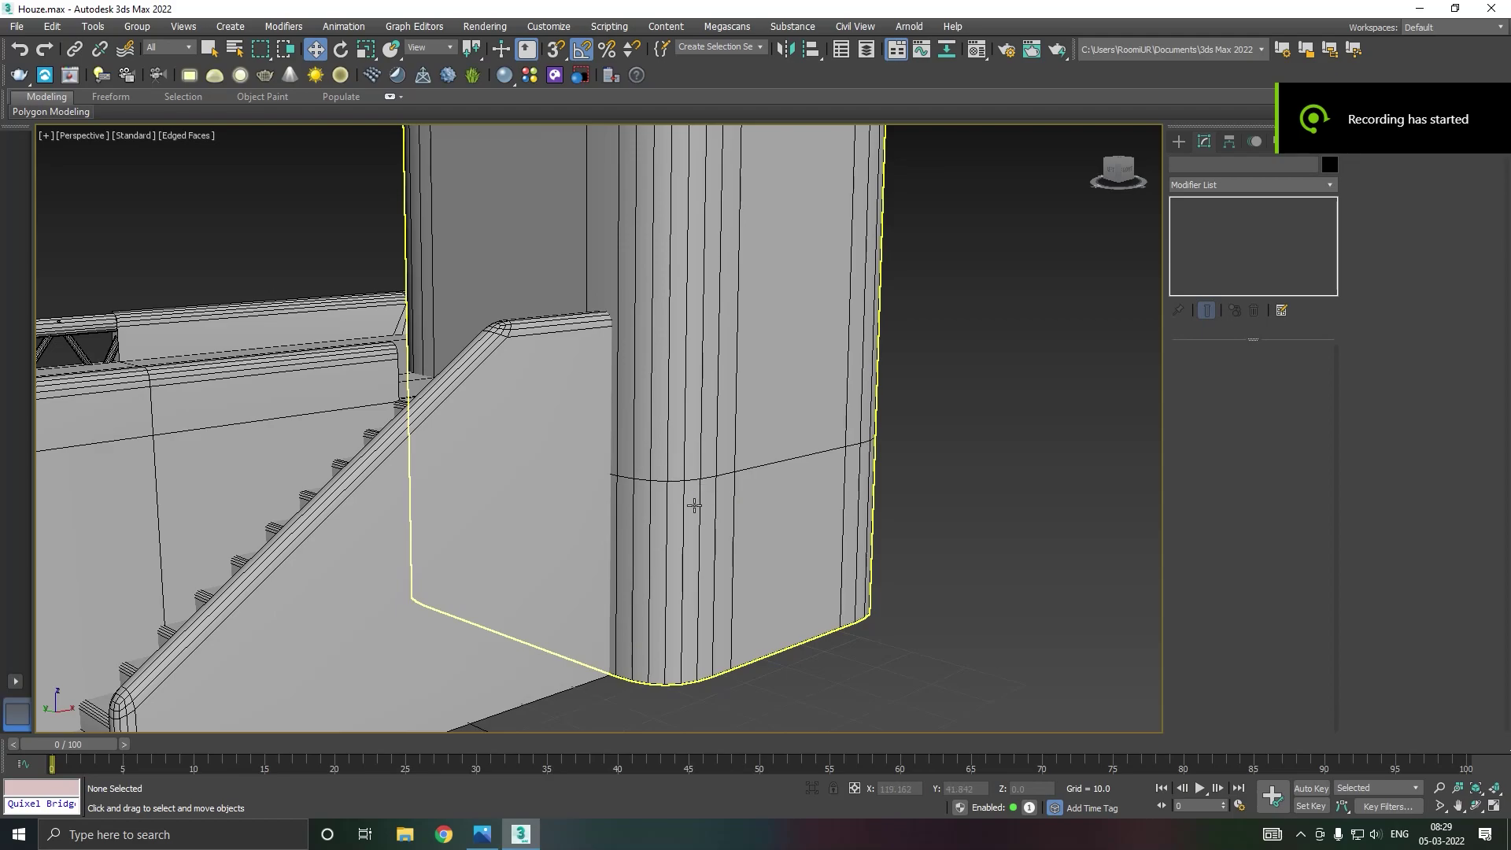
{"action": "left_click", "coordinate": [694, 505]}
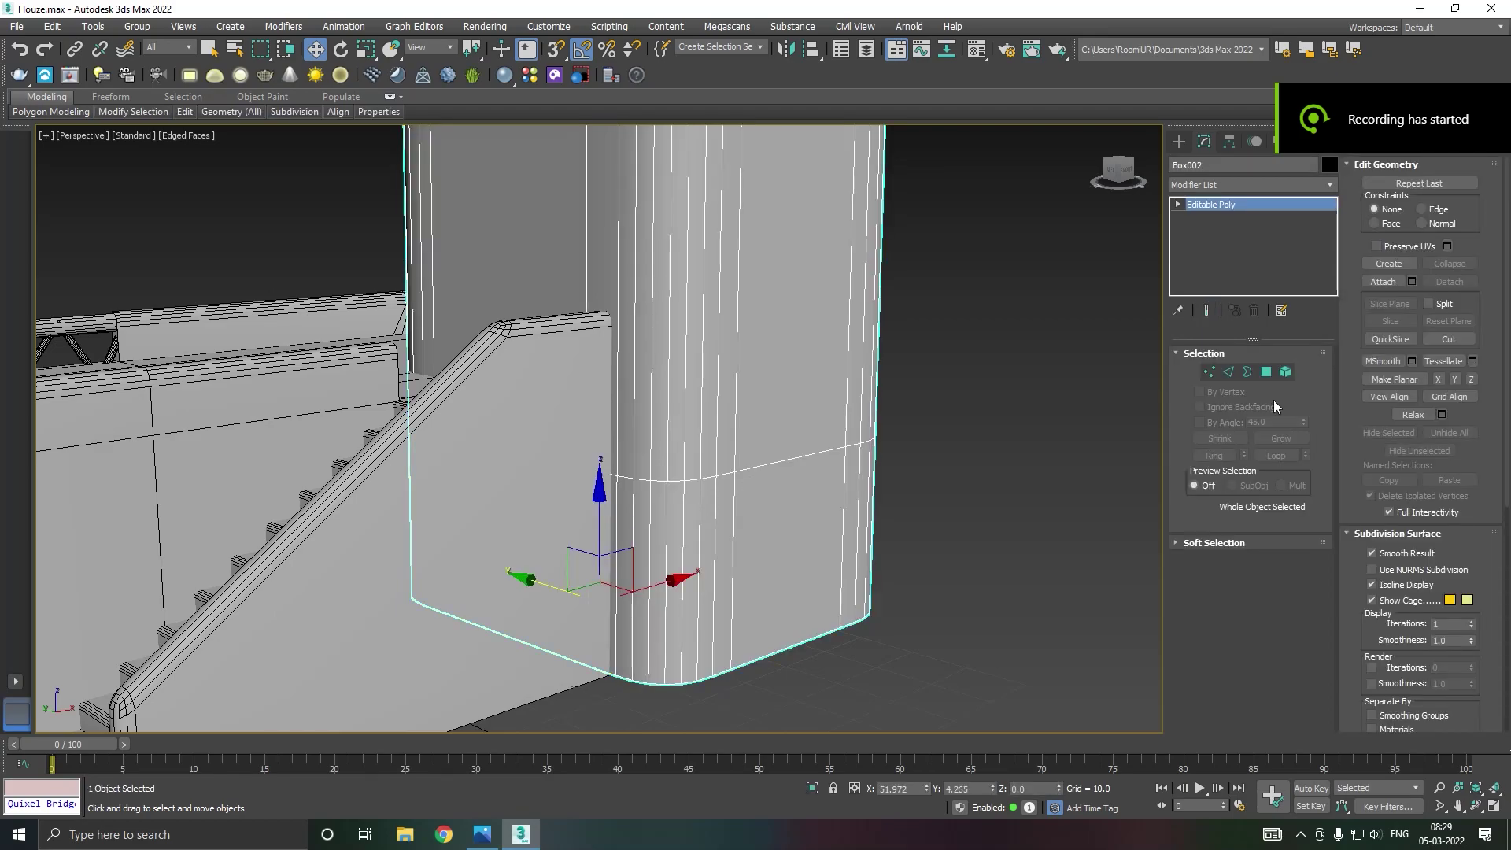
{"action": "left_click", "coordinate": [1228, 373]}
{"action": "left_click_drag", "start_coordinate": [634, 343], "coordinate": [632, 316]}
Delete the nine polygons that close the underside of the tower block.
{"action": "scroll", "coordinate": [760, 419], "scroll_direction": "down", "scroll_amount": 3}
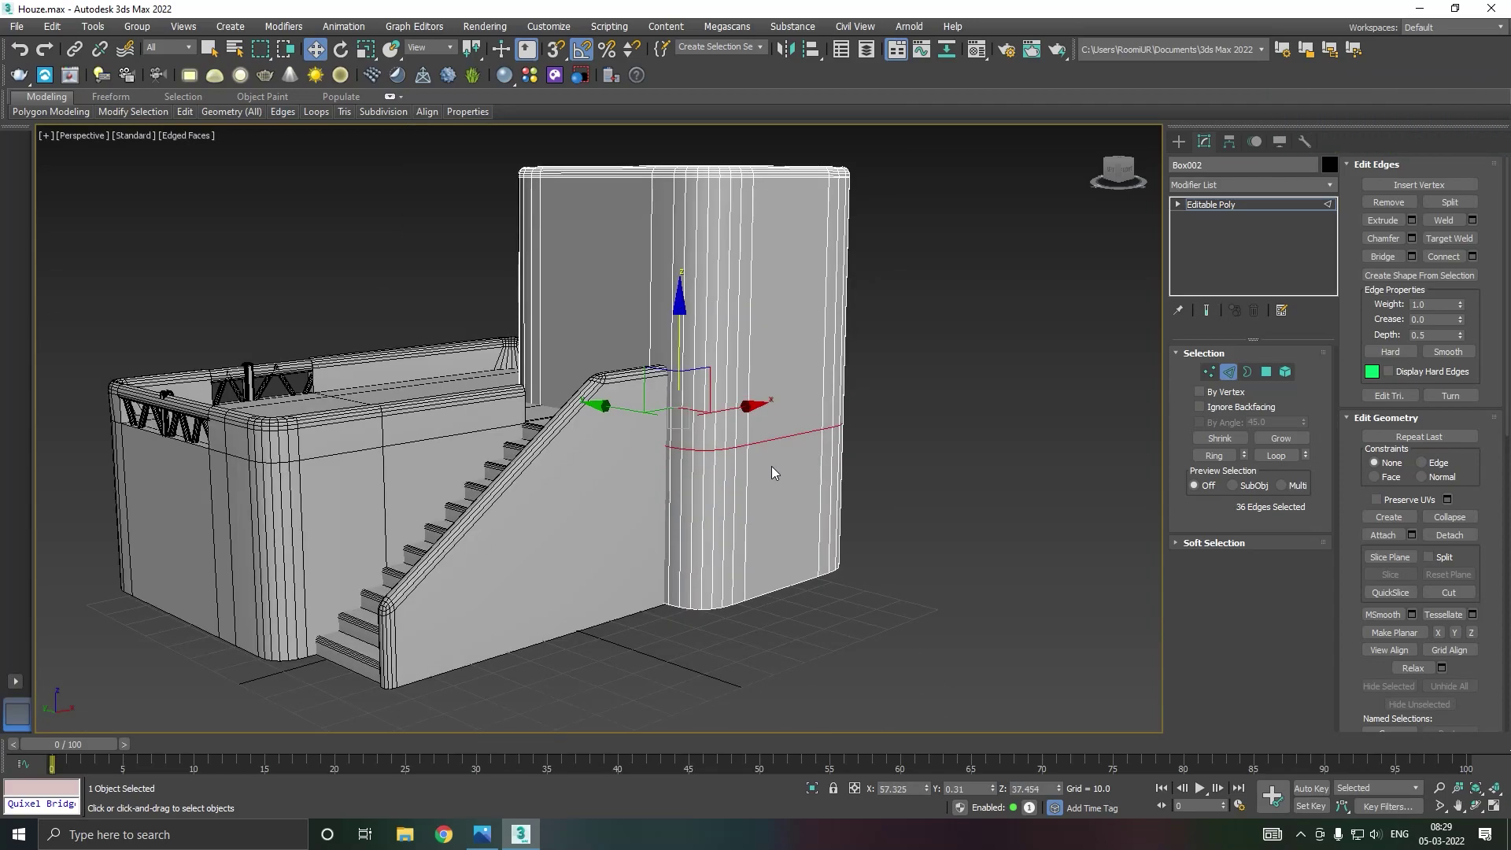
{"action": "left_click", "coordinate": [1264, 375]}
{"action": "left_click", "coordinate": [792, 512]}
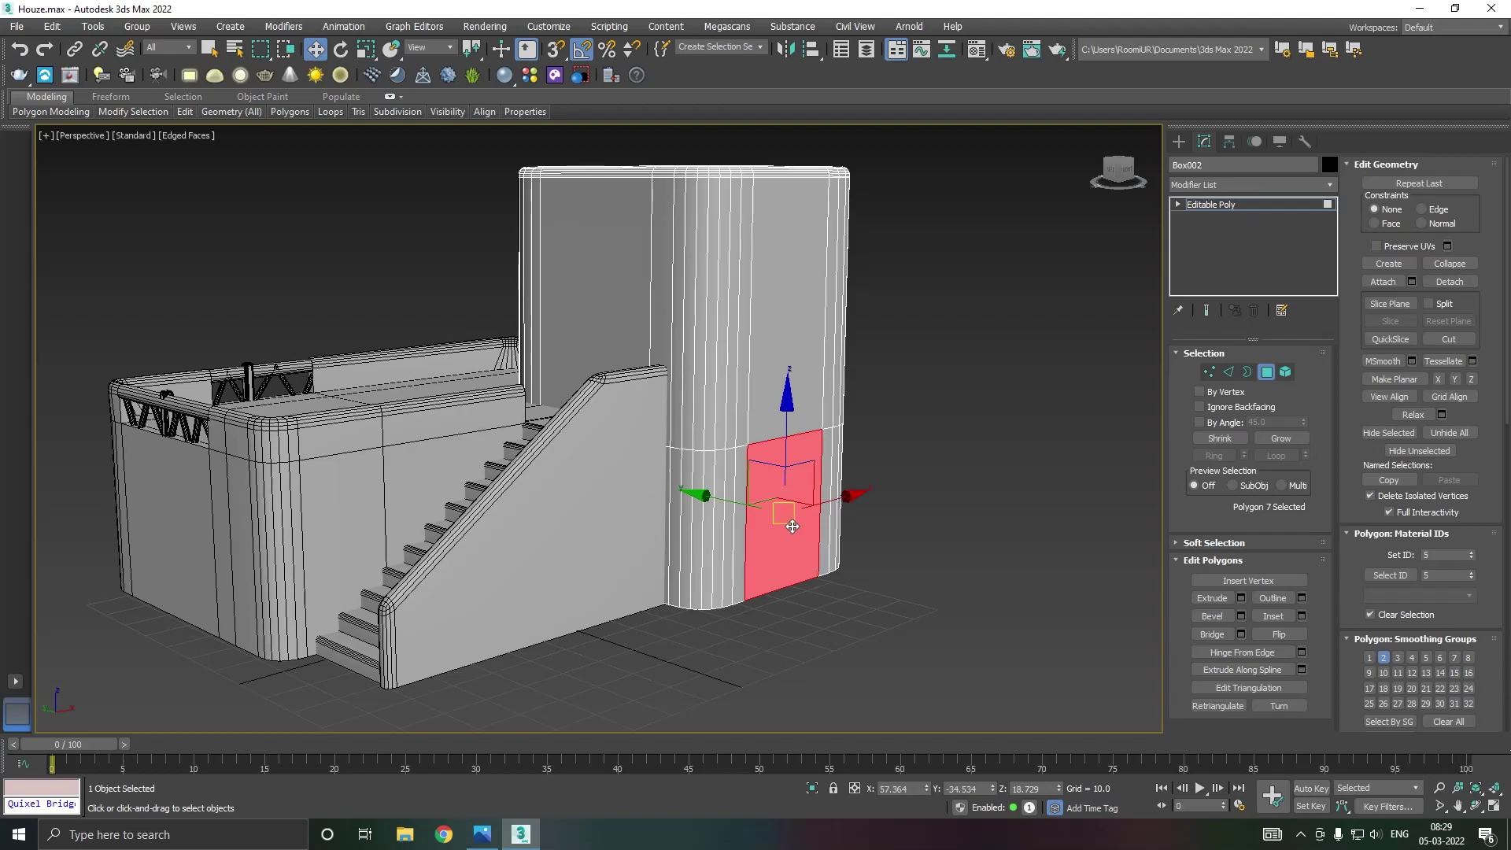
{"action": "scroll", "coordinate": [773, 573], "scroll_direction": "up", "scroll_amount": 3}
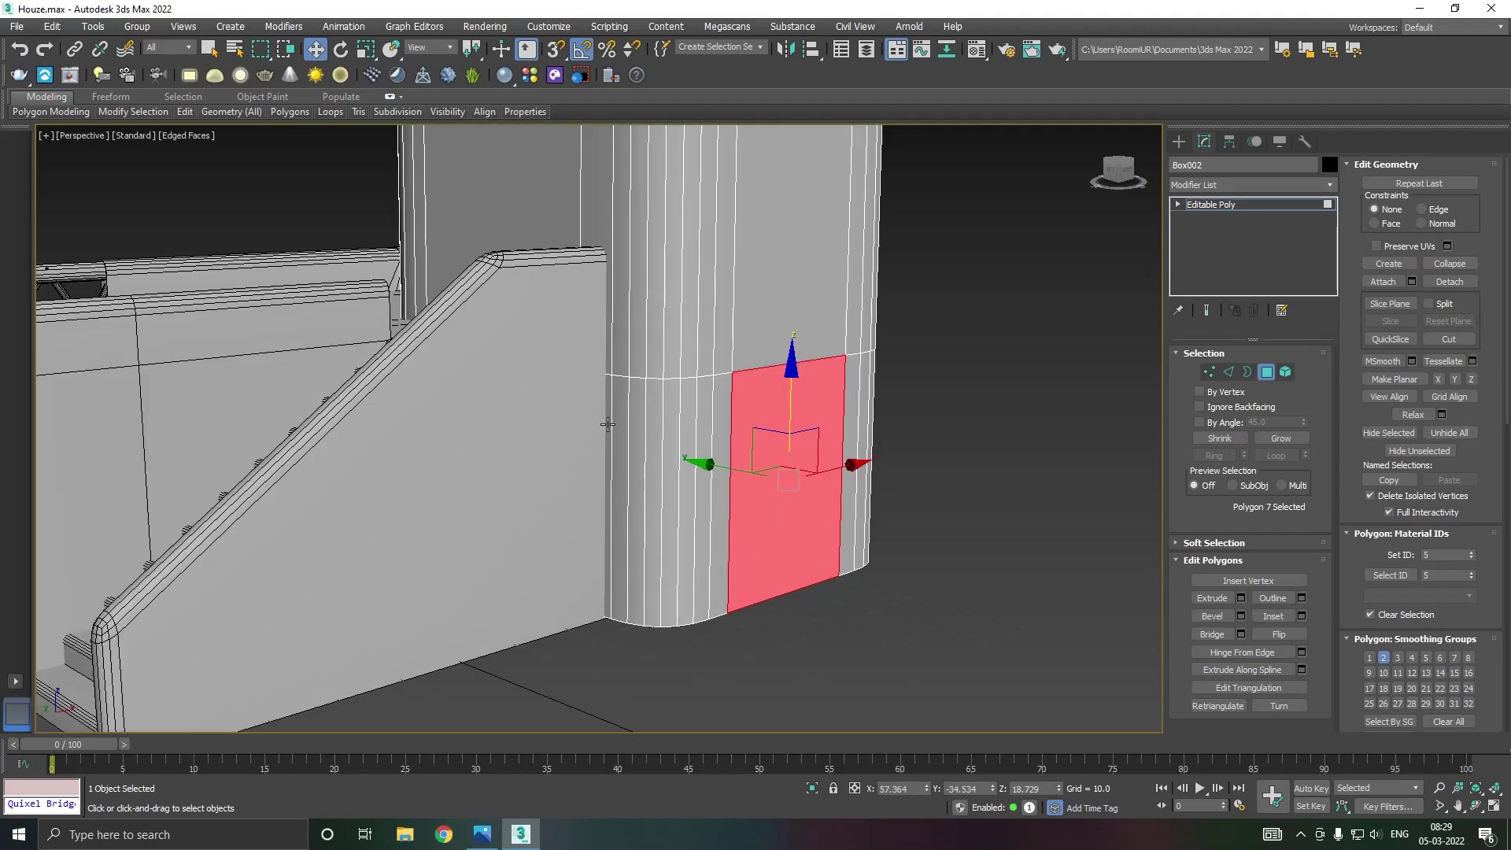
{"action": "middle_click_drag", "start_coordinate": [1012, 450], "coordinate": [869, 433], "text": "alt"}
{"action": "left_click", "coordinate": [763, 622]}
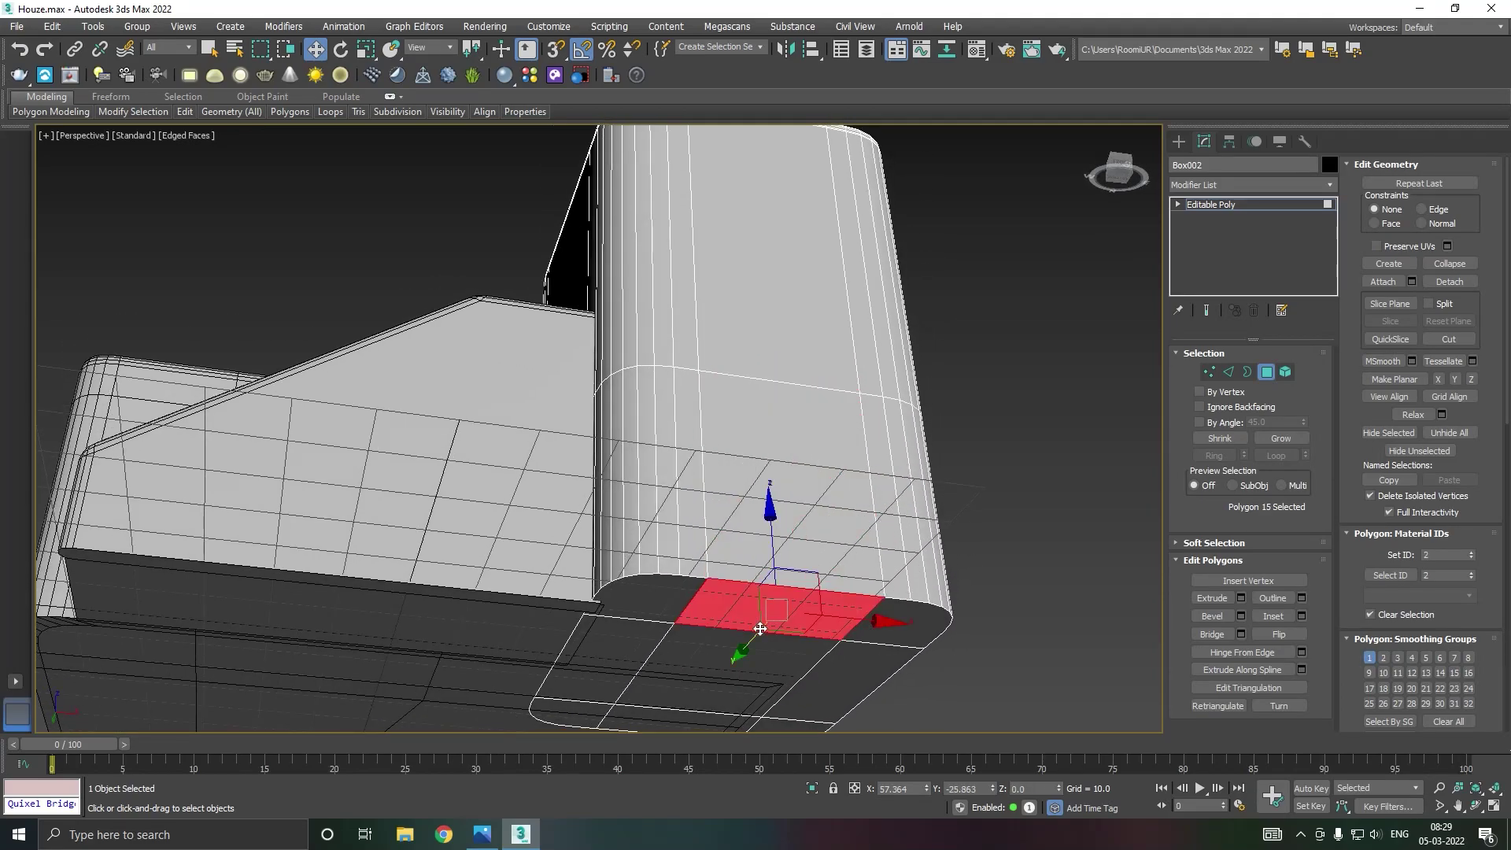
{"action": "left_click", "coordinate": [732, 661], "text": "ctrl"}
{"action": "left_click", "coordinate": [632, 650], "text": "ctrl"}
{"action": "left_click", "coordinate": [587, 708], "text": "ctrl"}
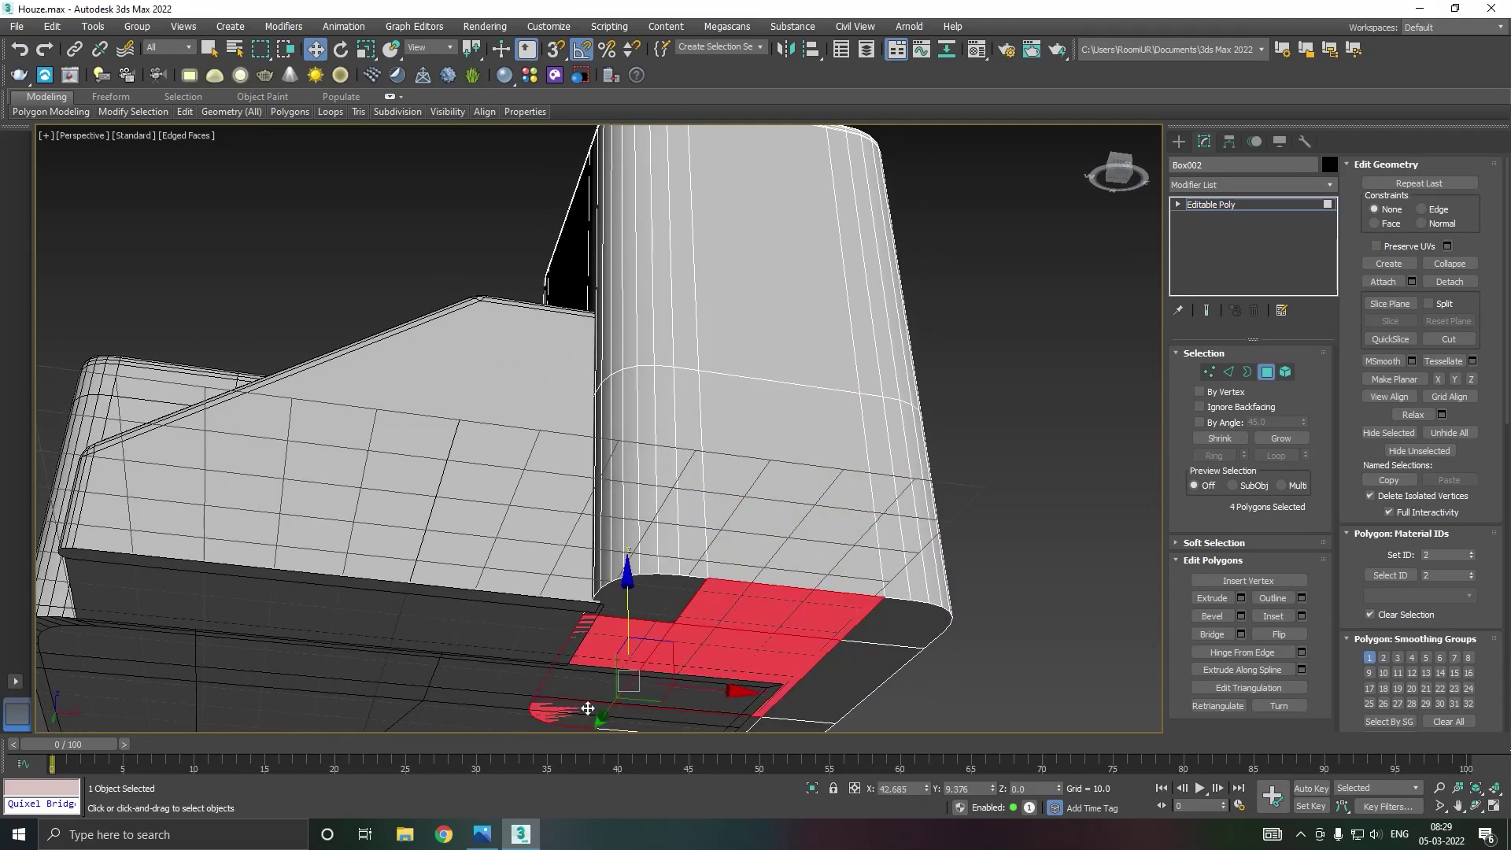
{"action": "left_click", "coordinate": [653, 611], "text": "ctrl"}
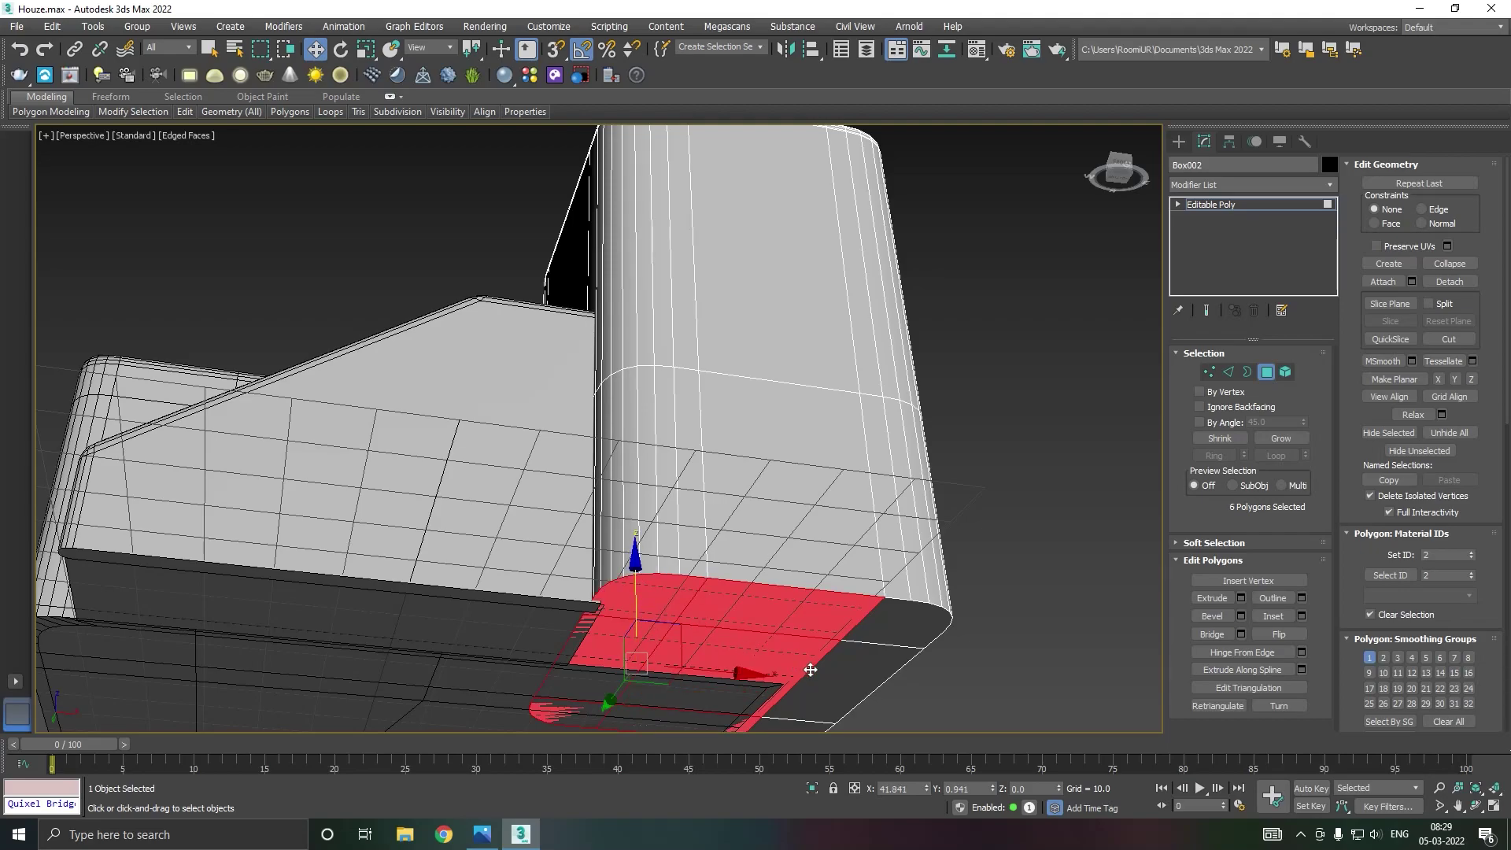
{"action": "left_click", "coordinate": [826, 669], "text": "ctrl"}
{"action": "left_click", "coordinate": [860, 630], "text": "ctrl"}
{"action": "left_click", "coordinate": [786, 727], "text": "ctrl"}
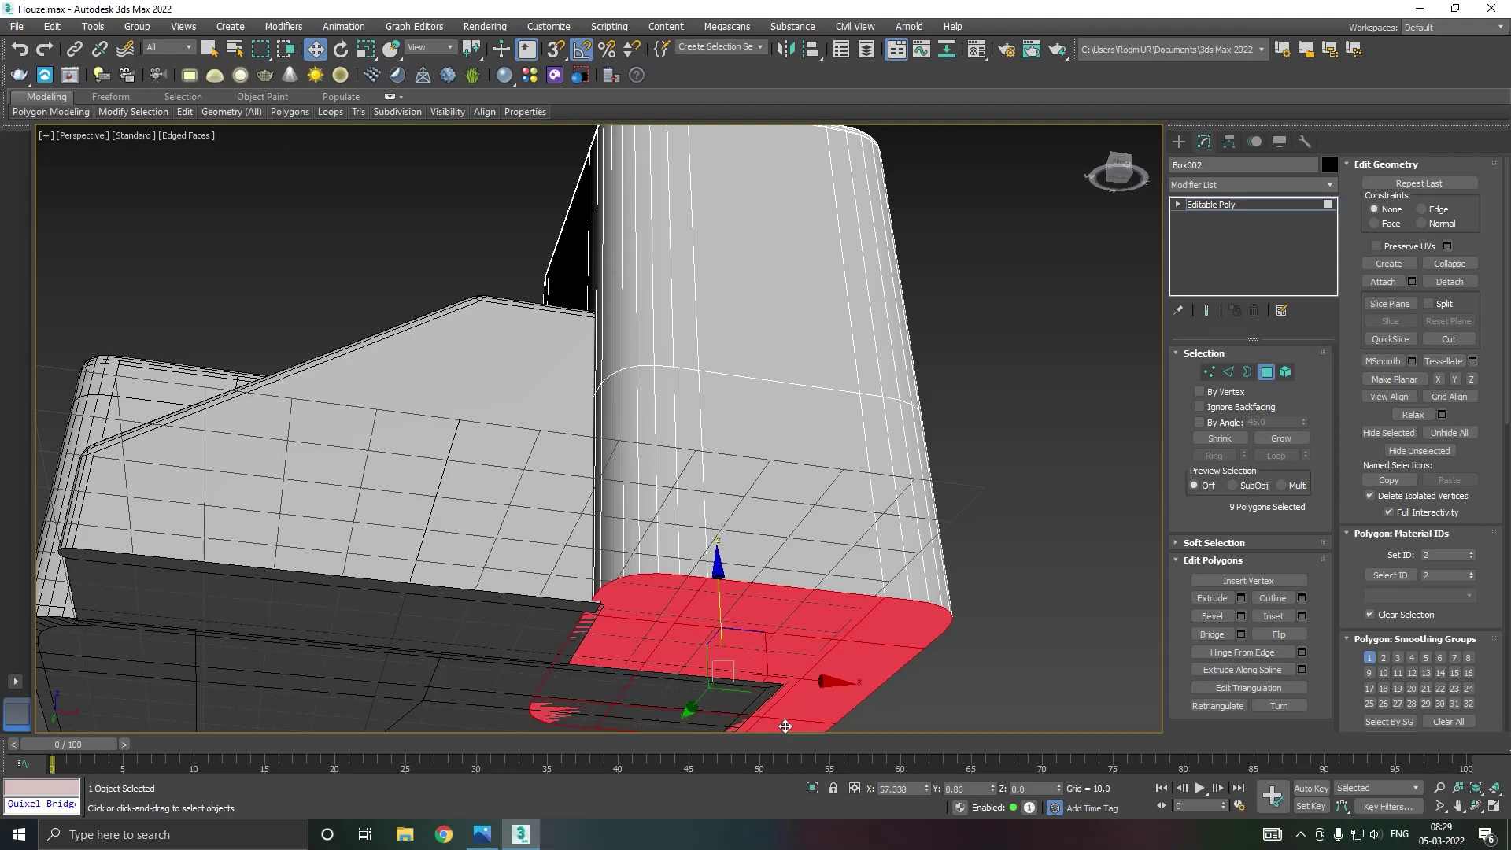
{"action": "key", "text": "Delete"}
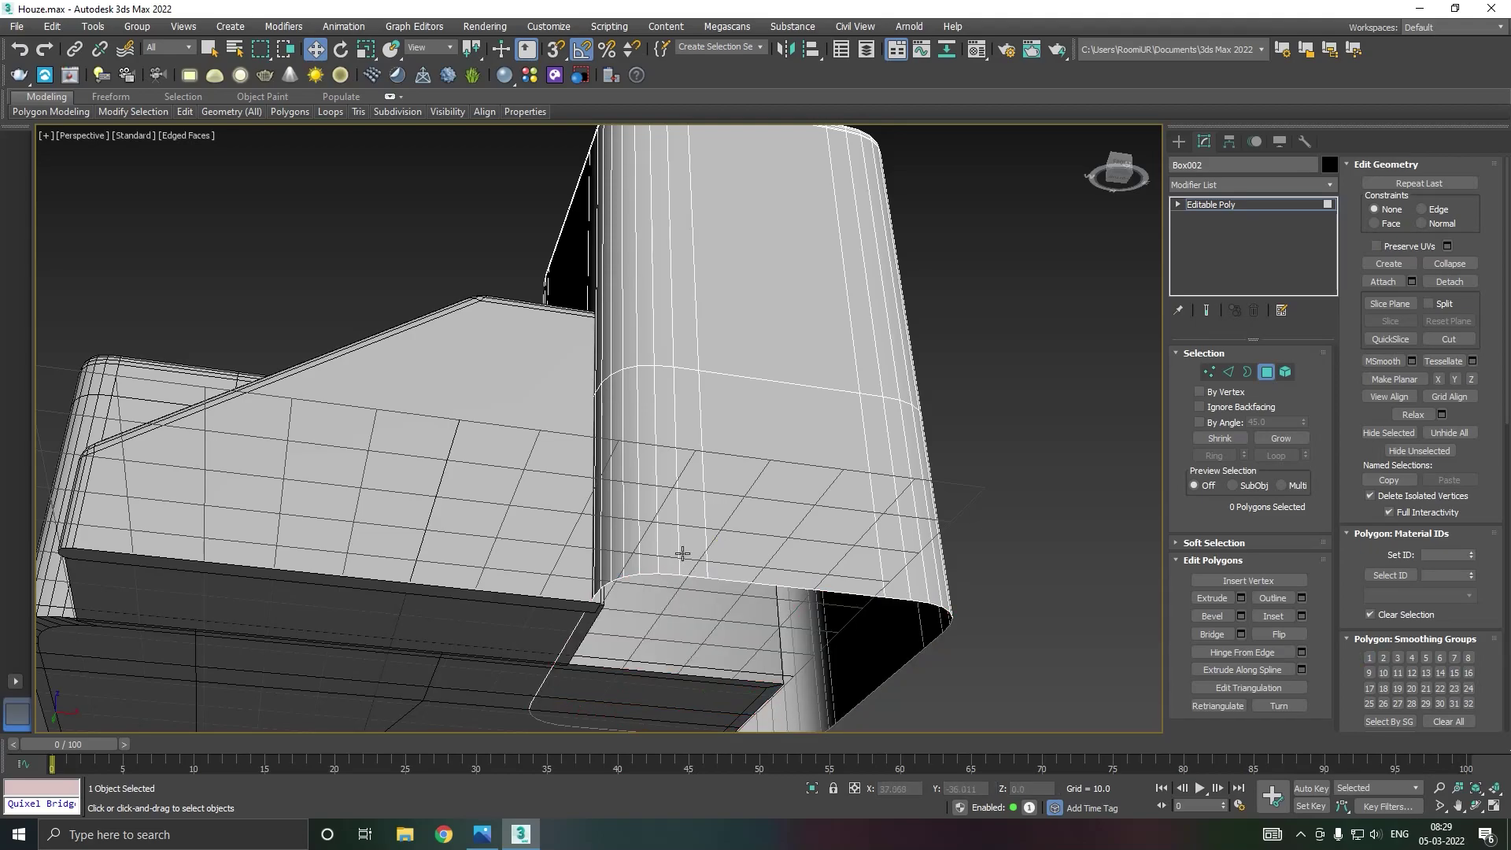
Try extruding the tower block's lower front polygon inward with a height of -2.398.
{"action": "left_click", "coordinate": [747, 504]}
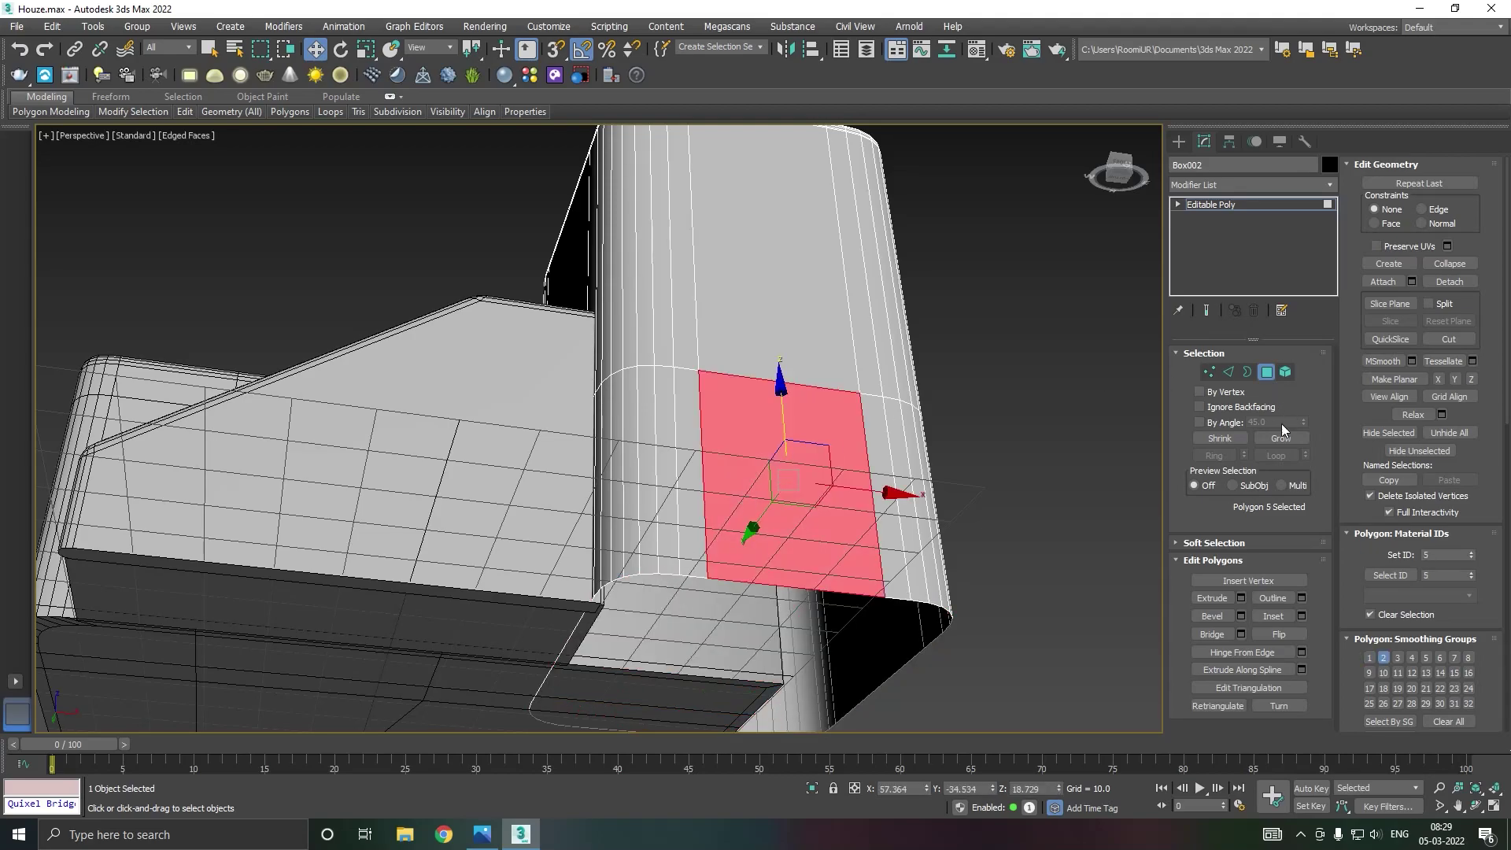
{"action": "left_click", "coordinate": [1241, 599]}
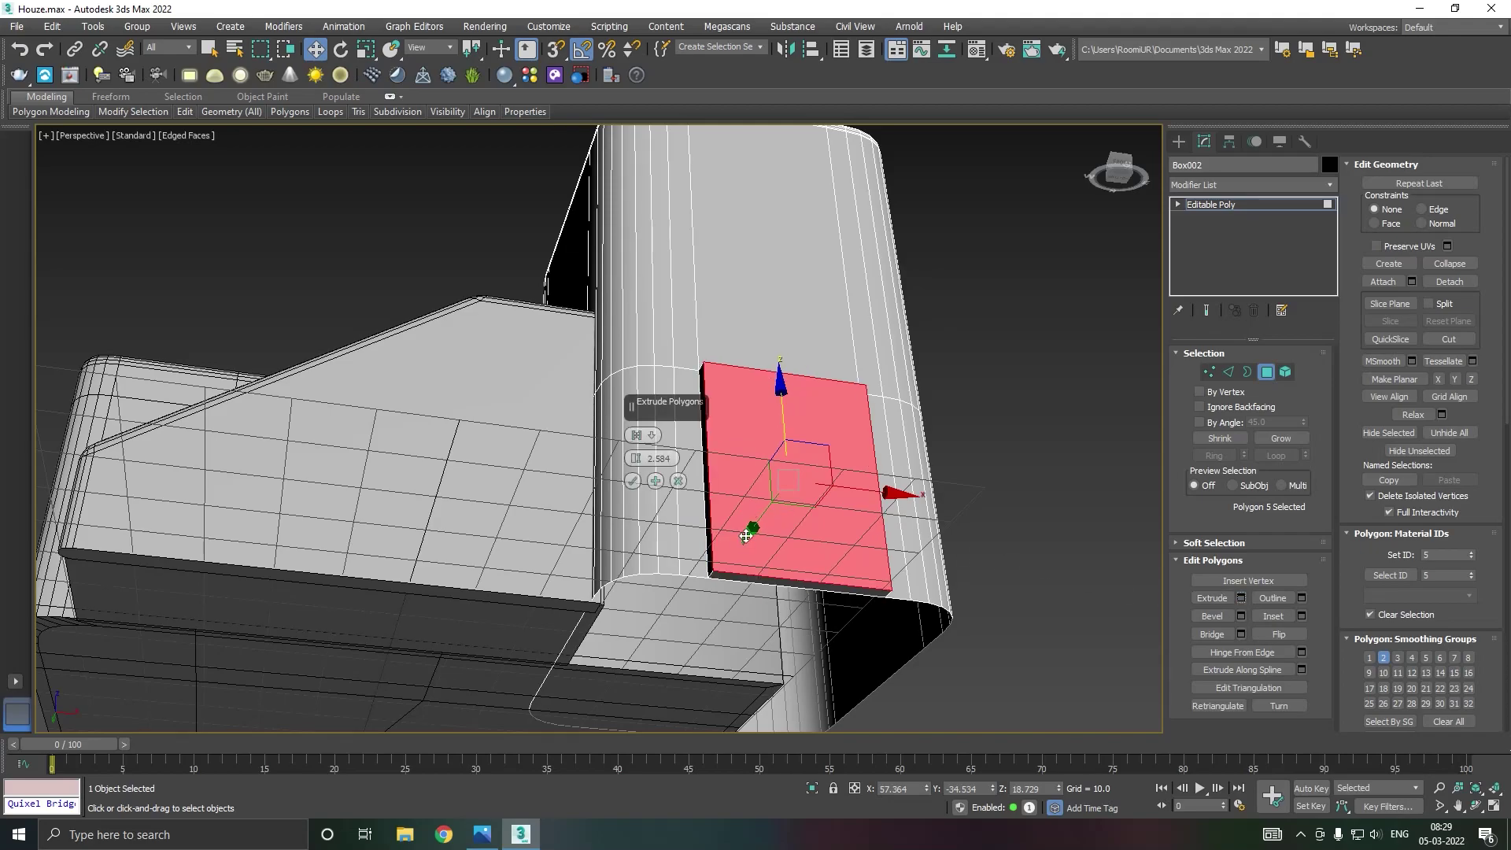
{"action": "left_click_drag", "start_coordinate": [636, 458], "coordinate": [647, 494]}
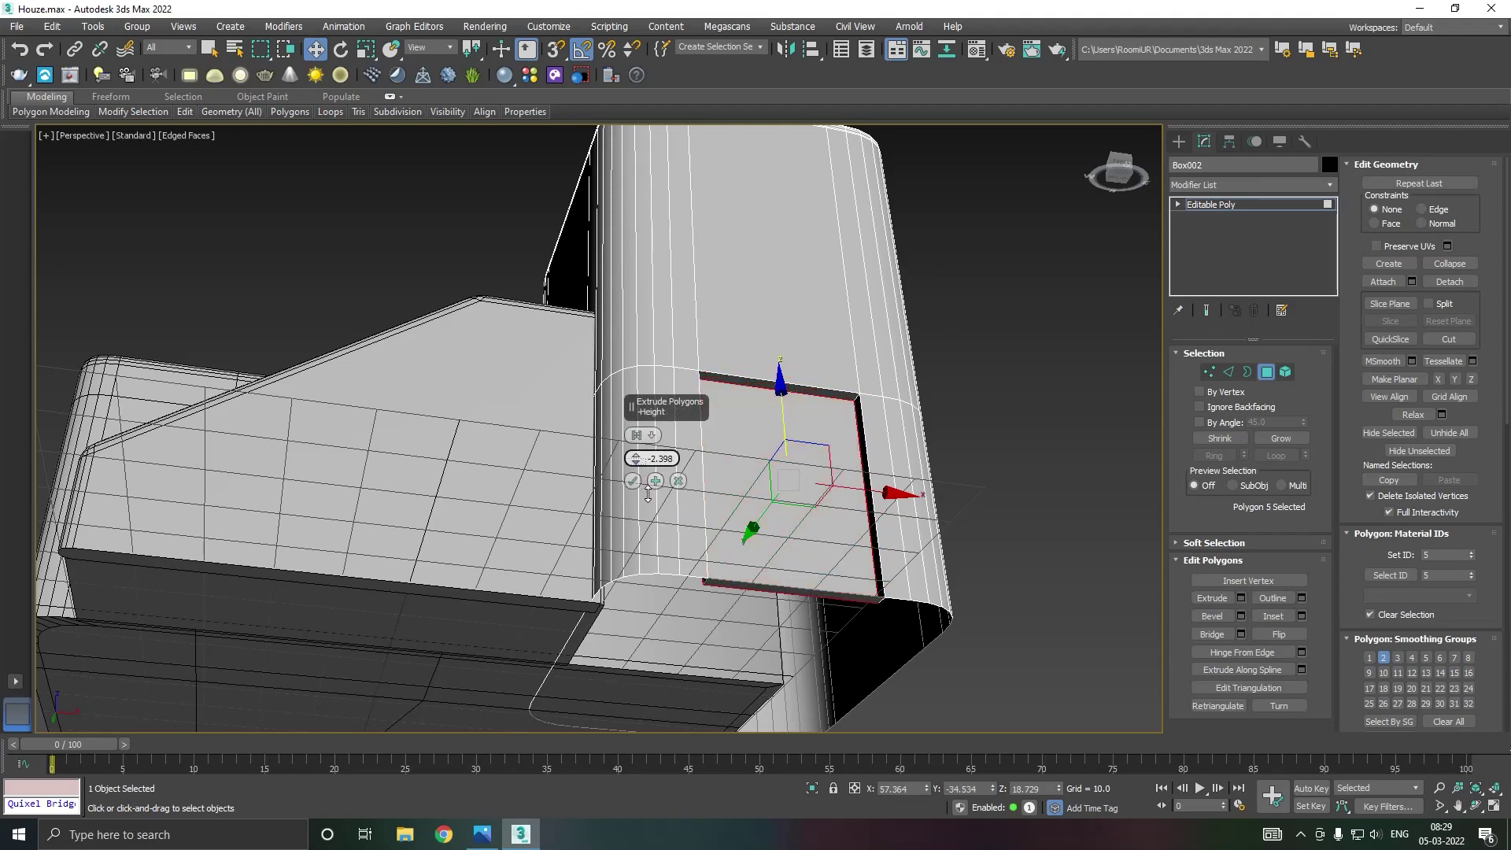
{"action": "left_click", "coordinate": [633, 481]}
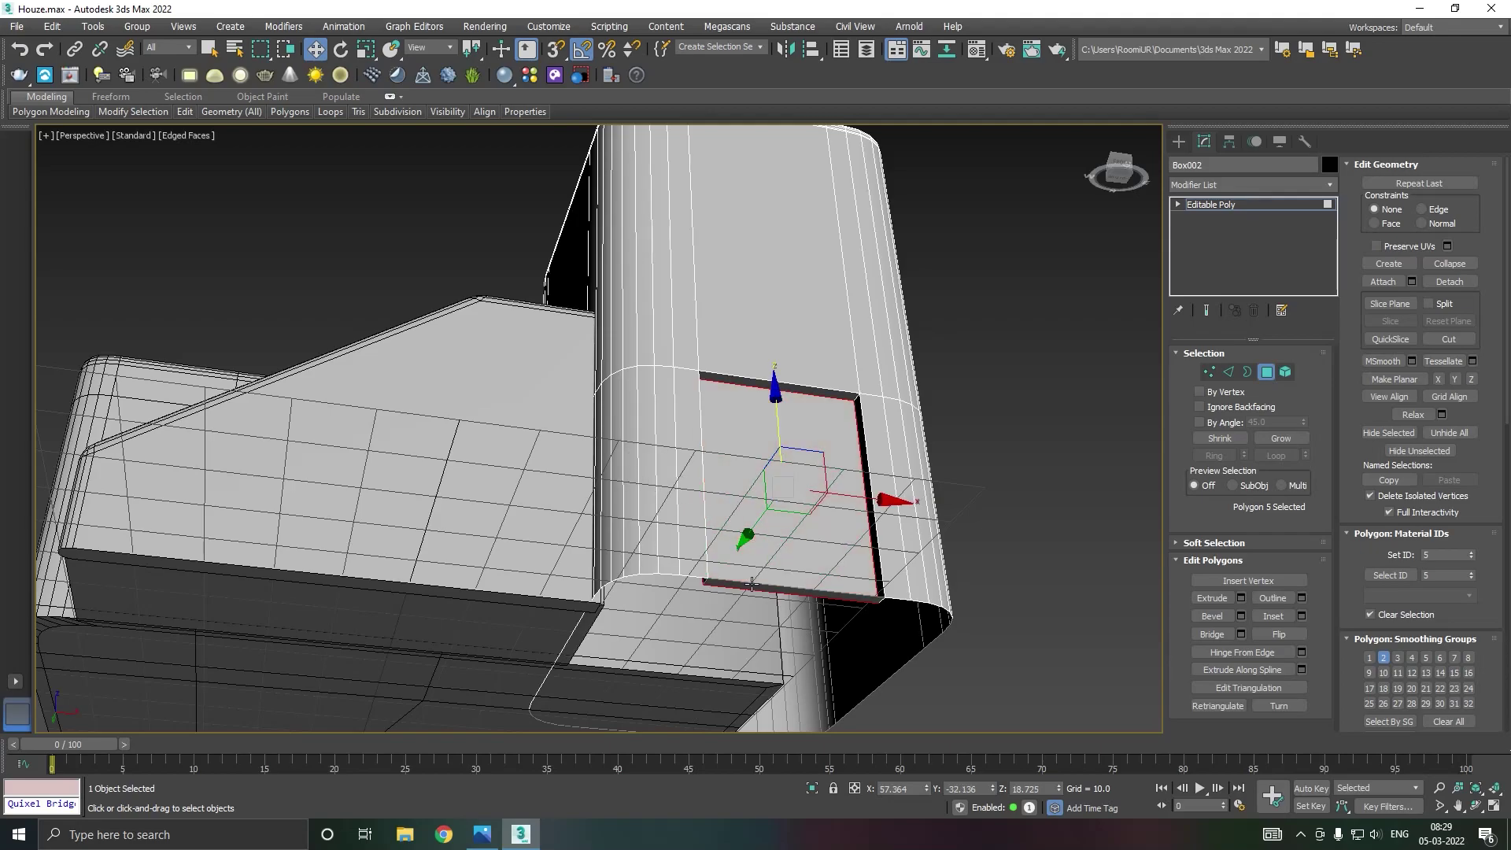
{"action": "key", "text": "ctrl+d"}
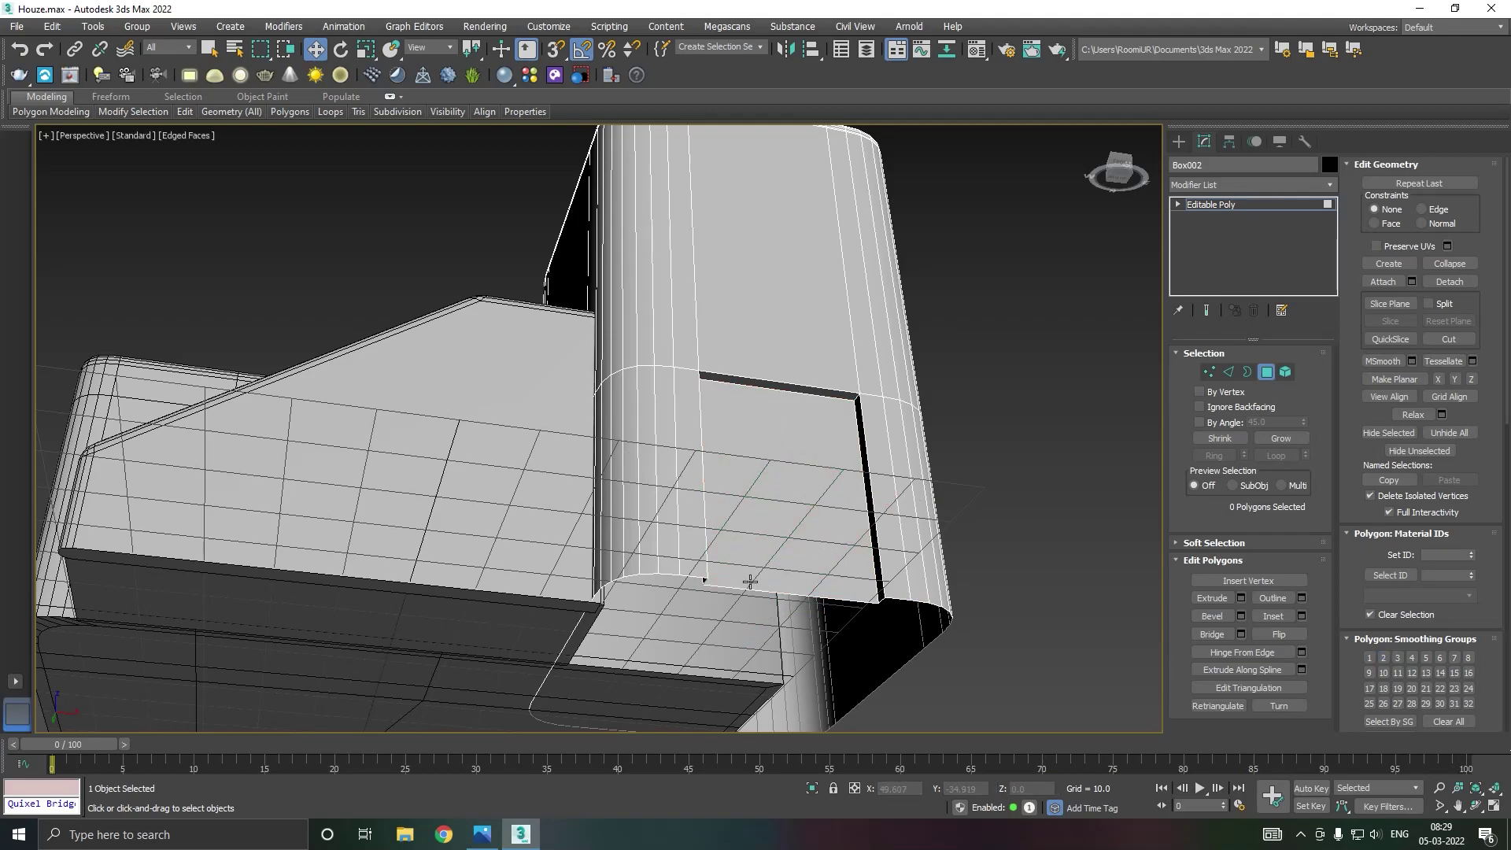
{"action": "middle_click_drag", "start_coordinate": [758, 533], "coordinate": [772, 610], "text": "alt"}
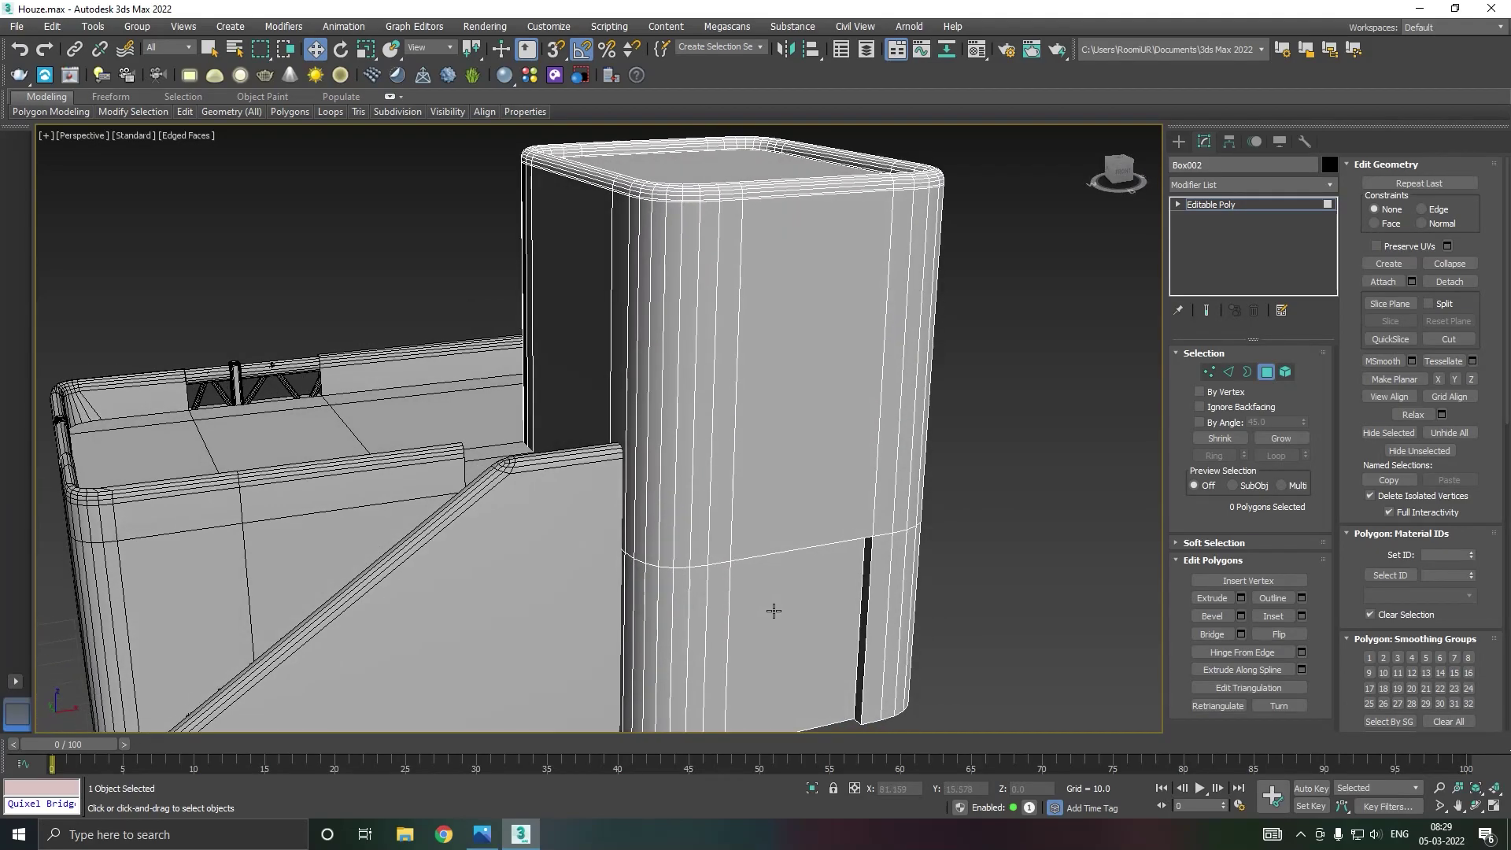
Move the recessed front polygon outward along Y to about -33.
{"action": "scroll", "coordinate": [782, 483], "scroll_direction": "up", "scroll_amount": 3}
{"action": "left_click", "coordinate": [782, 517]}
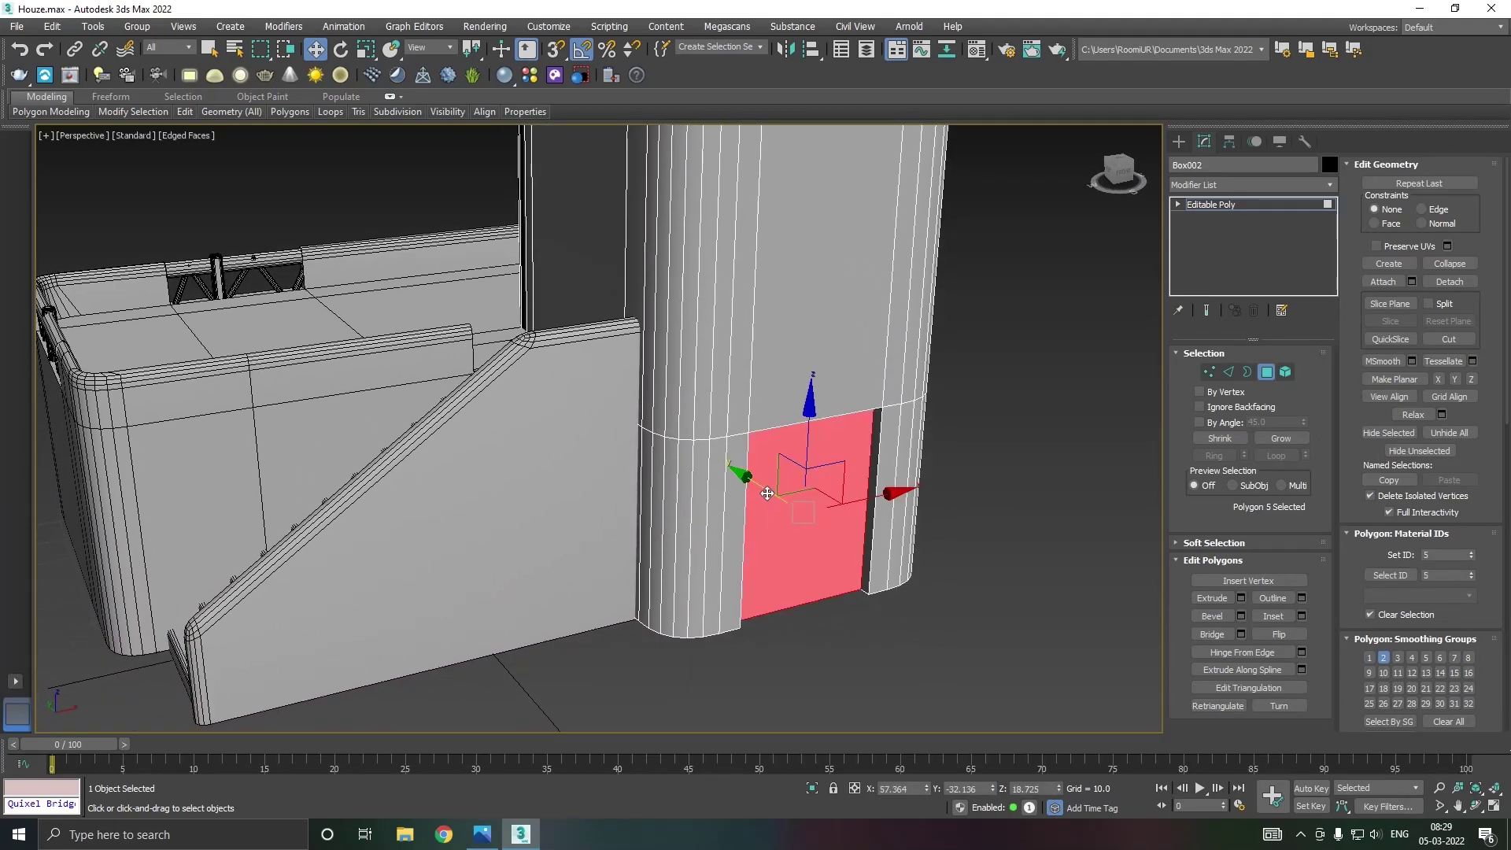
{"action": "left_click_drag", "start_coordinate": [764, 487], "coordinate": [764, 485]}
{"action": "middle_click_drag", "start_coordinate": [809, 505], "coordinate": [737, 502], "text": "alt"}
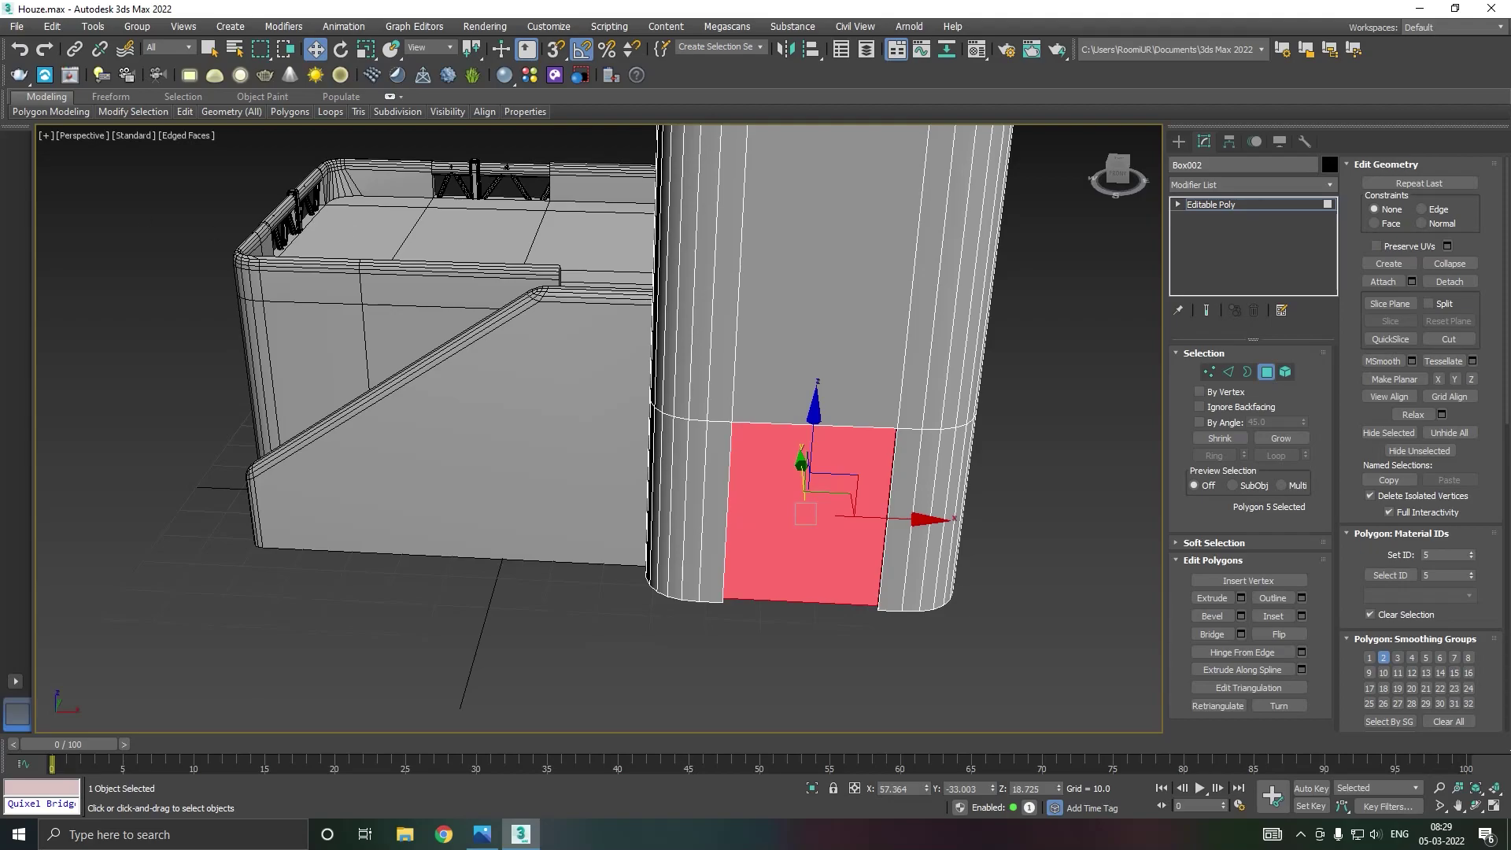
Undo the recessed polygon's move and its inward extrusion.
{"action": "left_click", "coordinate": [23, 50]}
{"action": "left_click", "coordinate": [23, 49]}
{"action": "left_click", "coordinate": [24, 50]}
{"action": "left_click", "coordinate": [23, 49]}
{"action": "left_click", "coordinate": [23, 49]}
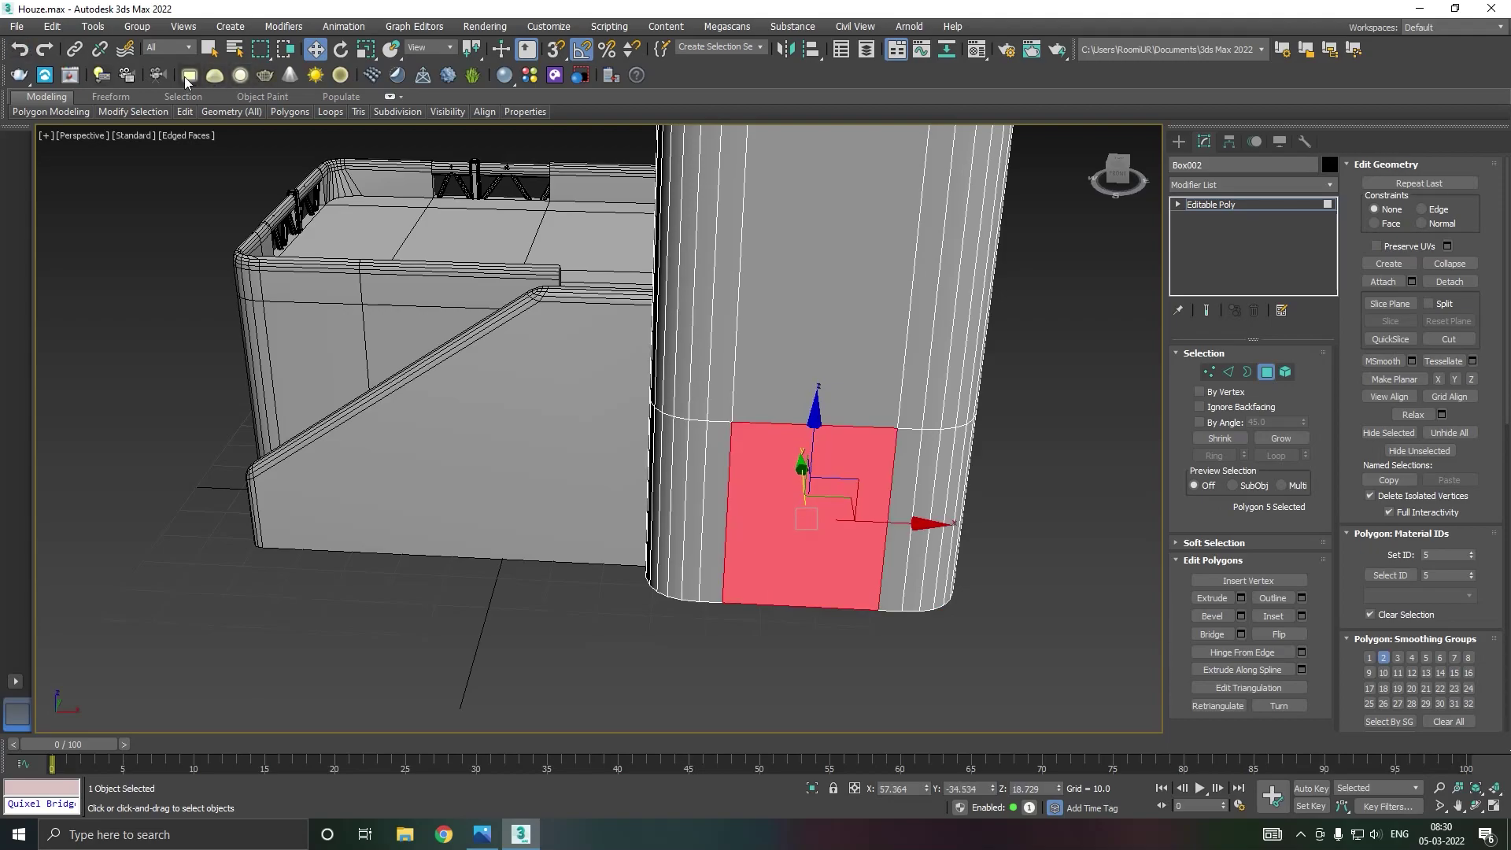
Insert a vertical edge loop near the stair-side edge of the tower's front polygons with Swift Loop.
{"action": "mouse_move", "coordinate": [184, 111]}
{"action": "left_click", "coordinate": [313, 150]}
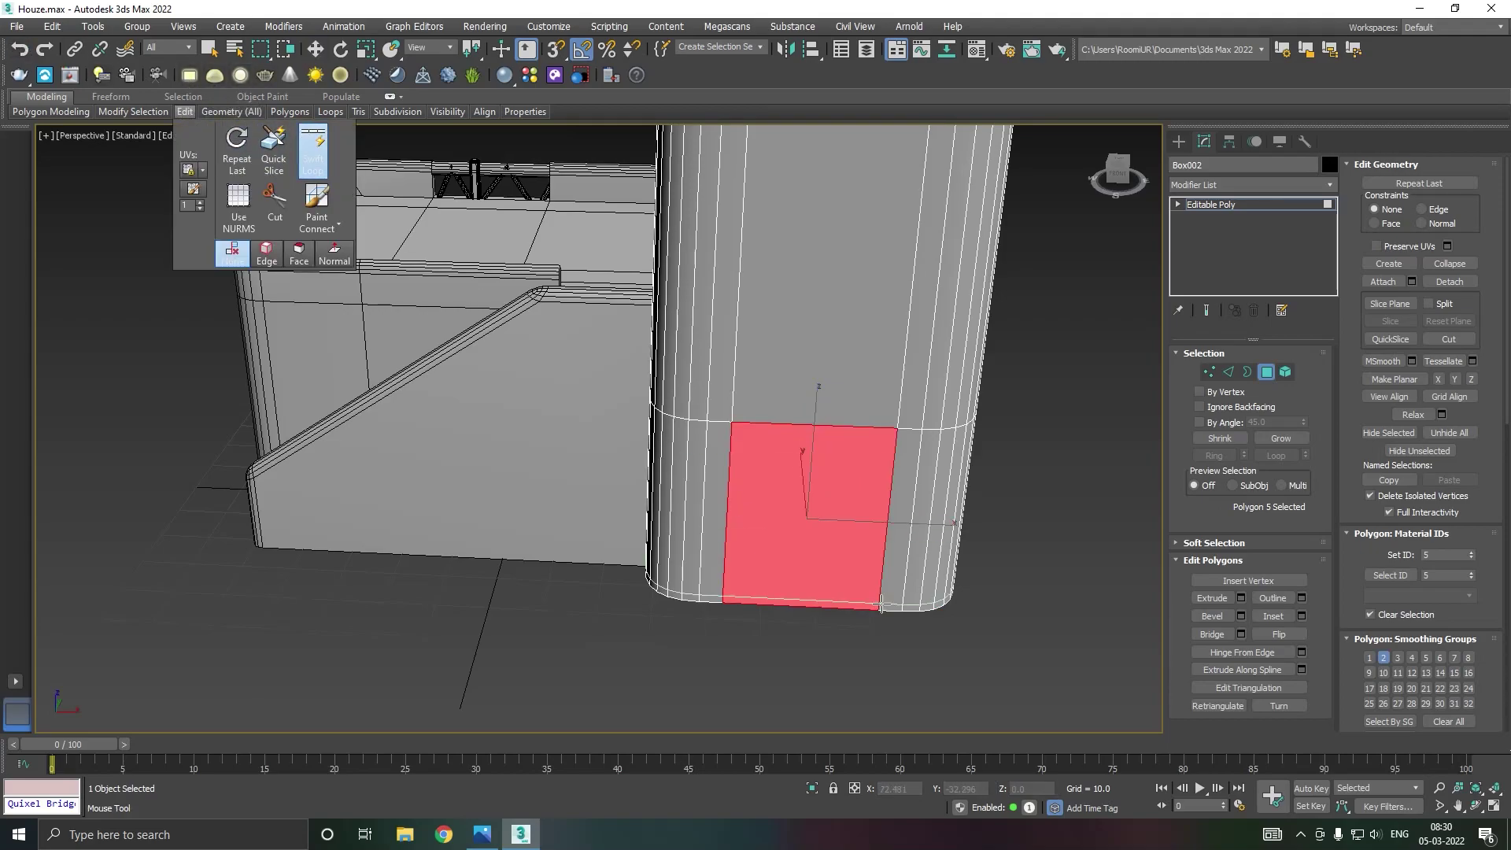
{"action": "left_click", "coordinate": [748, 427]}
Extrude the narrowed lower front polygon of the tower inward with a height of -2.398.
{"action": "left_click", "coordinate": [775, 504]}
{"action": "key", "text": "w"}
{"action": "middle_click_drag", "start_coordinate": [674, 504], "coordinate": [768, 513], "text": "alt"}
{"action": "left_click", "coordinate": [1260, 612]}
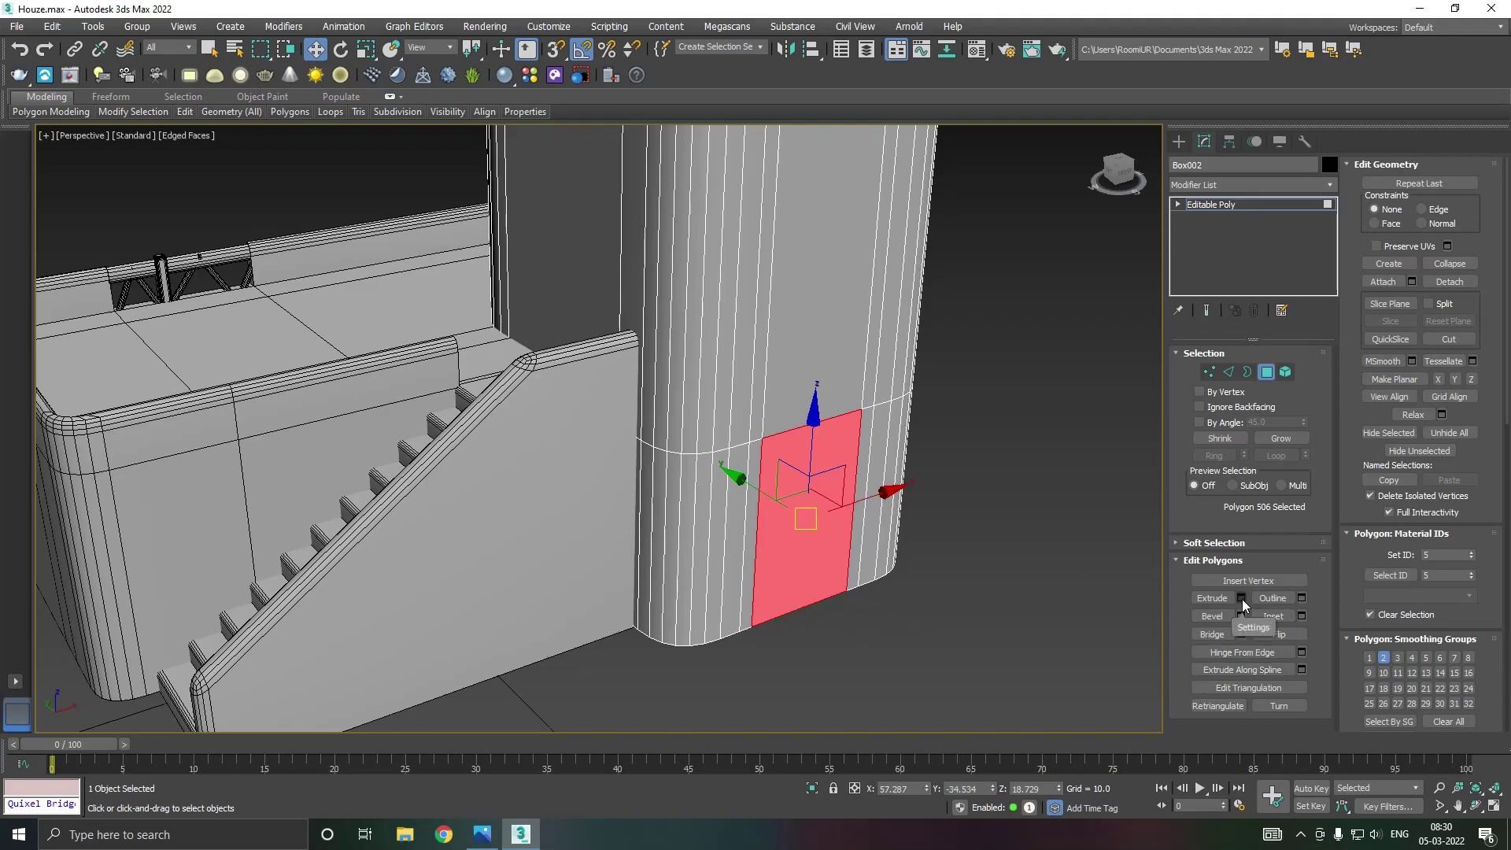
{"action": "left_click", "coordinate": [1242, 598]}
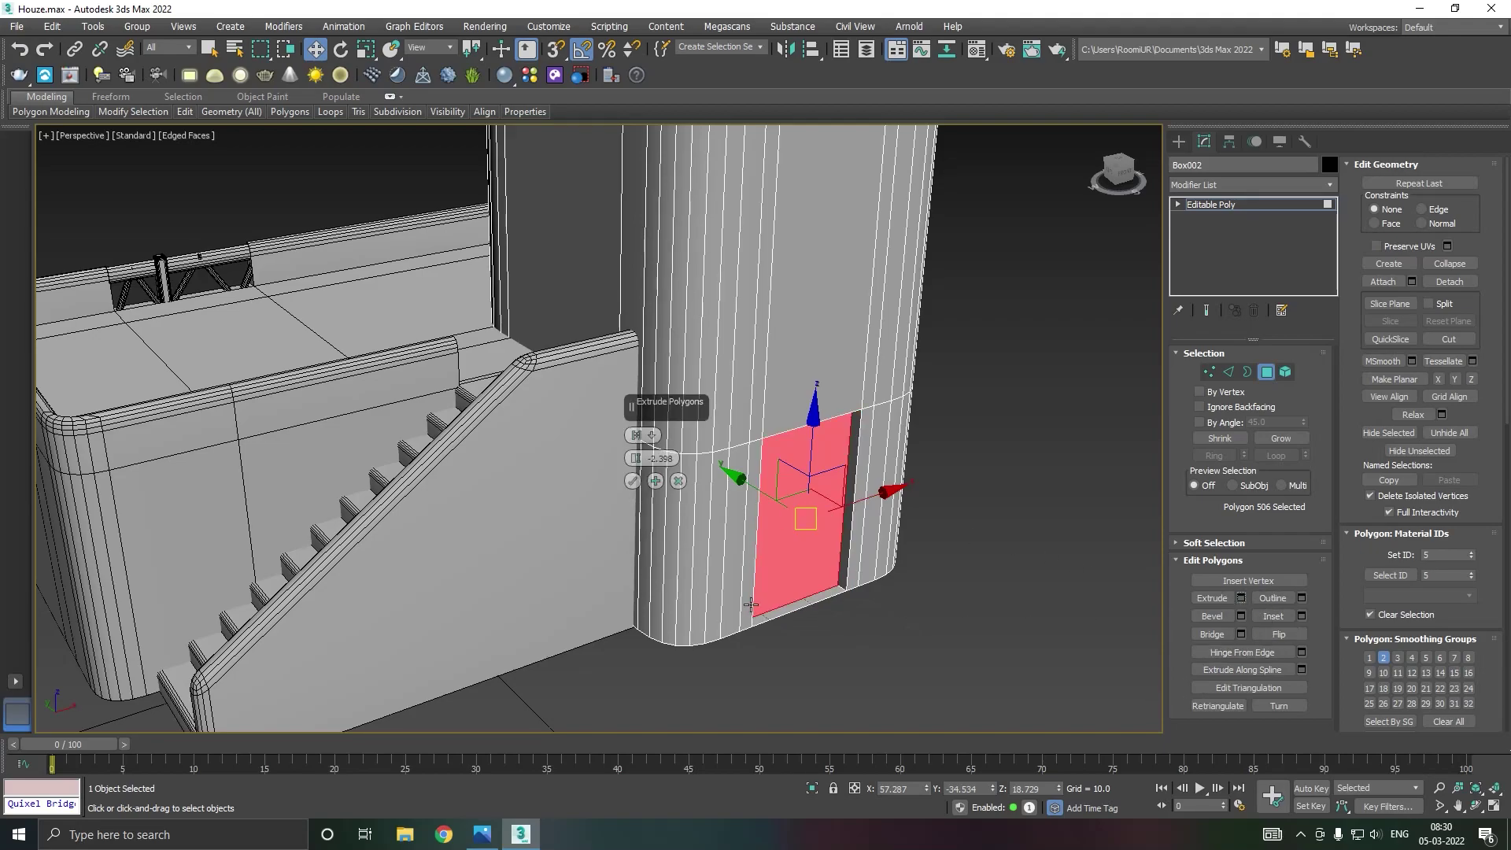
{"action": "left_click", "coordinate": [633, 482]}
Delete the recess's bottom ledge polygon, move its back face outward to about Y -33.18, and leave polygon editing.
{"action": "left_click", "coordinate": [800, 609]}
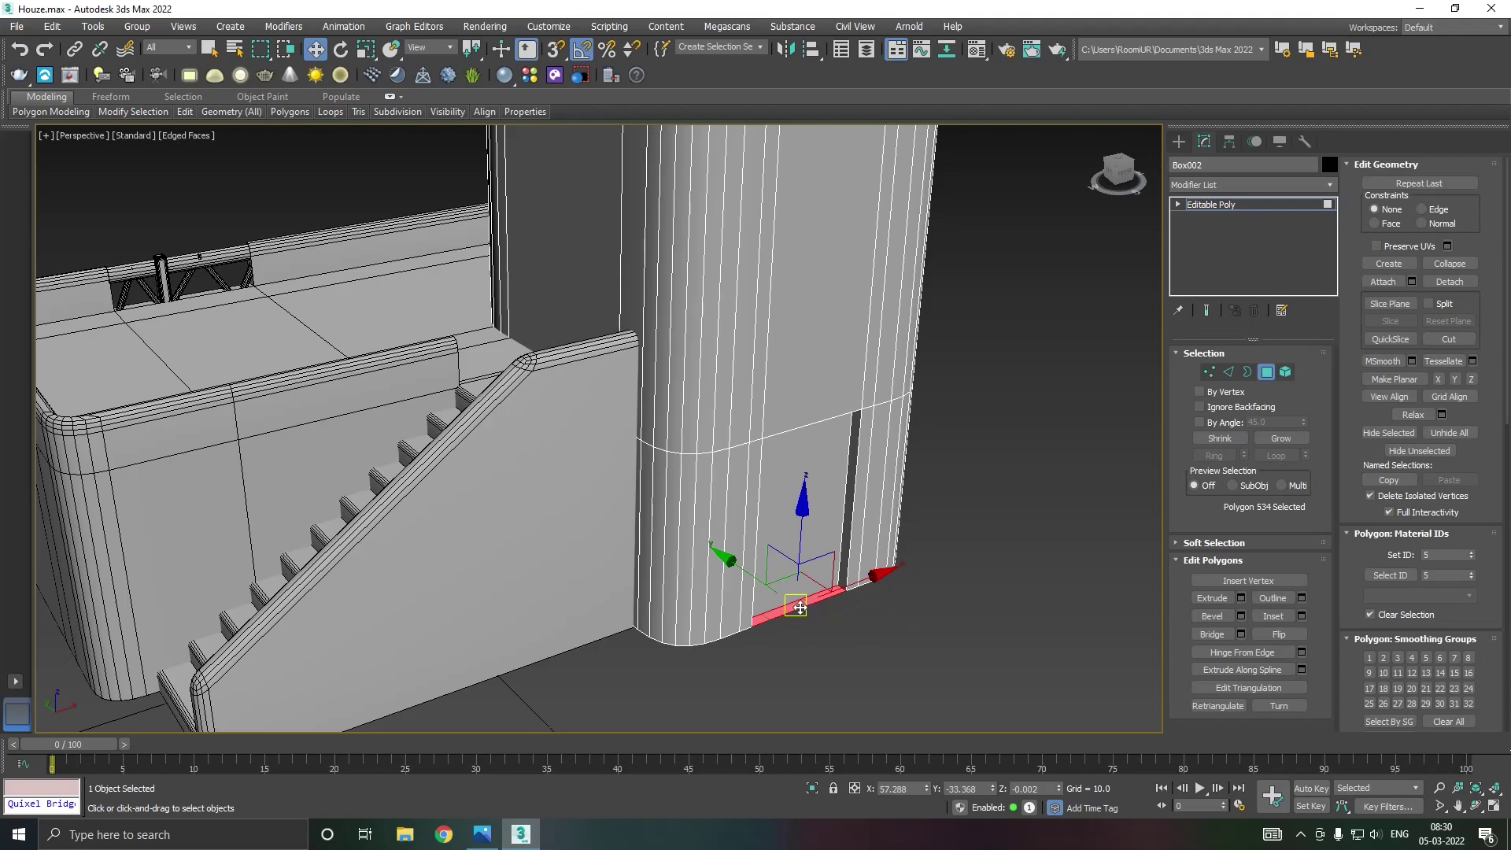
{"action": "key", "text": "ctrl+z"}
{"action": "left_click_drag", "start_coordinate": [748, 484], "coordinate": [758, 488]}
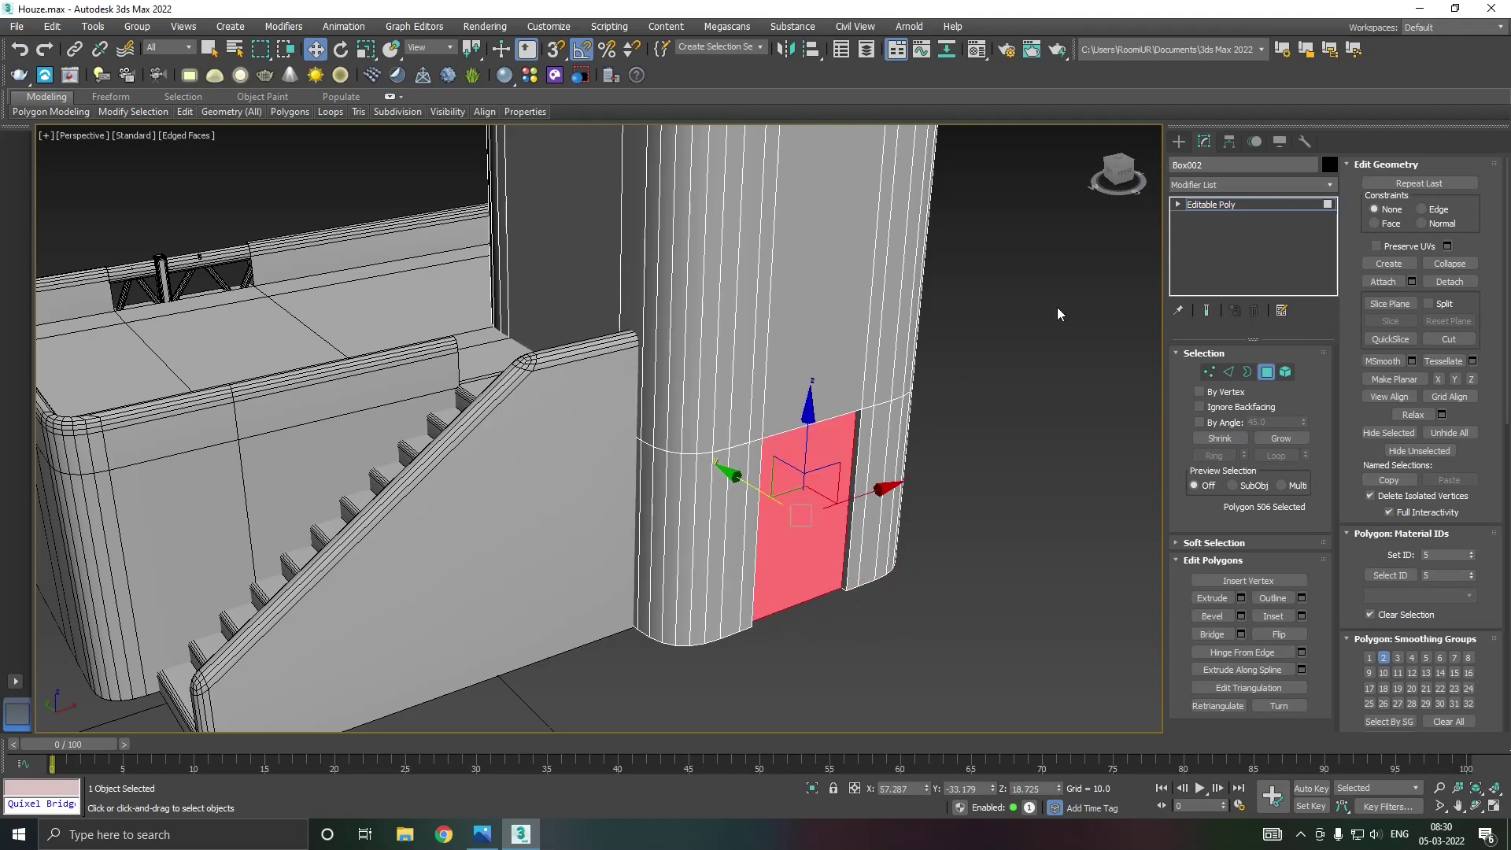
{"action": "left_click", "coordinate": [1227, 204]}
Draw a vertical spline line in the Front view along the recess's stair-side edge, from the ground to the horizontal edge loop.
{"action": "key", "text": "f"}
{"action": "scroll", "coordinate": [774, 425], "scroll_direction": "down", "scroll_amount": 2}
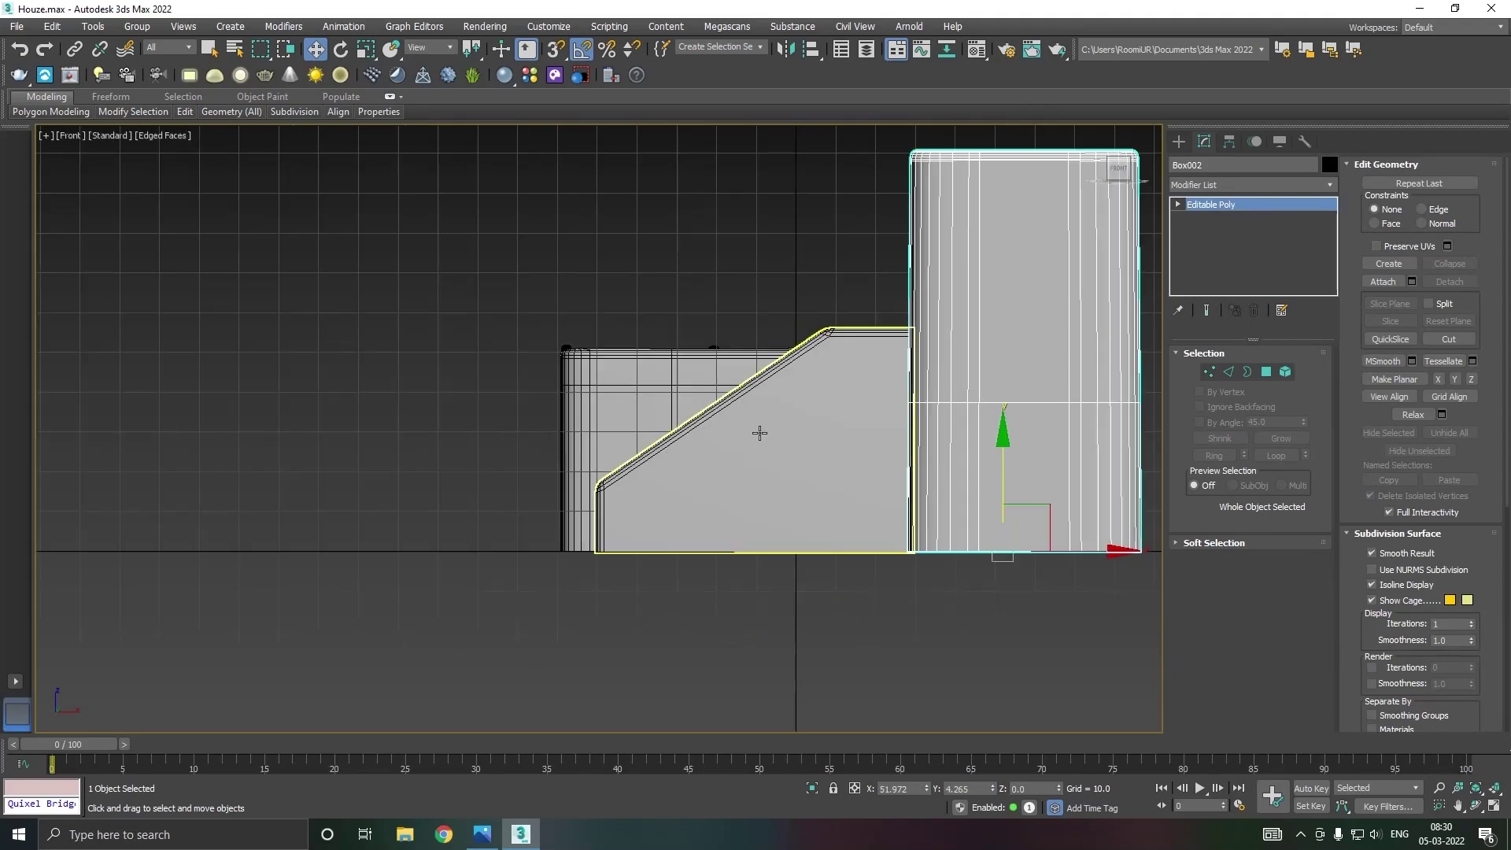
{"action": "middle_click_drag", "start_coordinate": [1062, 516], "coordinate": [870, 516]}
{"action": "scroll", "coordinate": [871, 516], "scroll_direction": "up", "scroll_amount": 3}
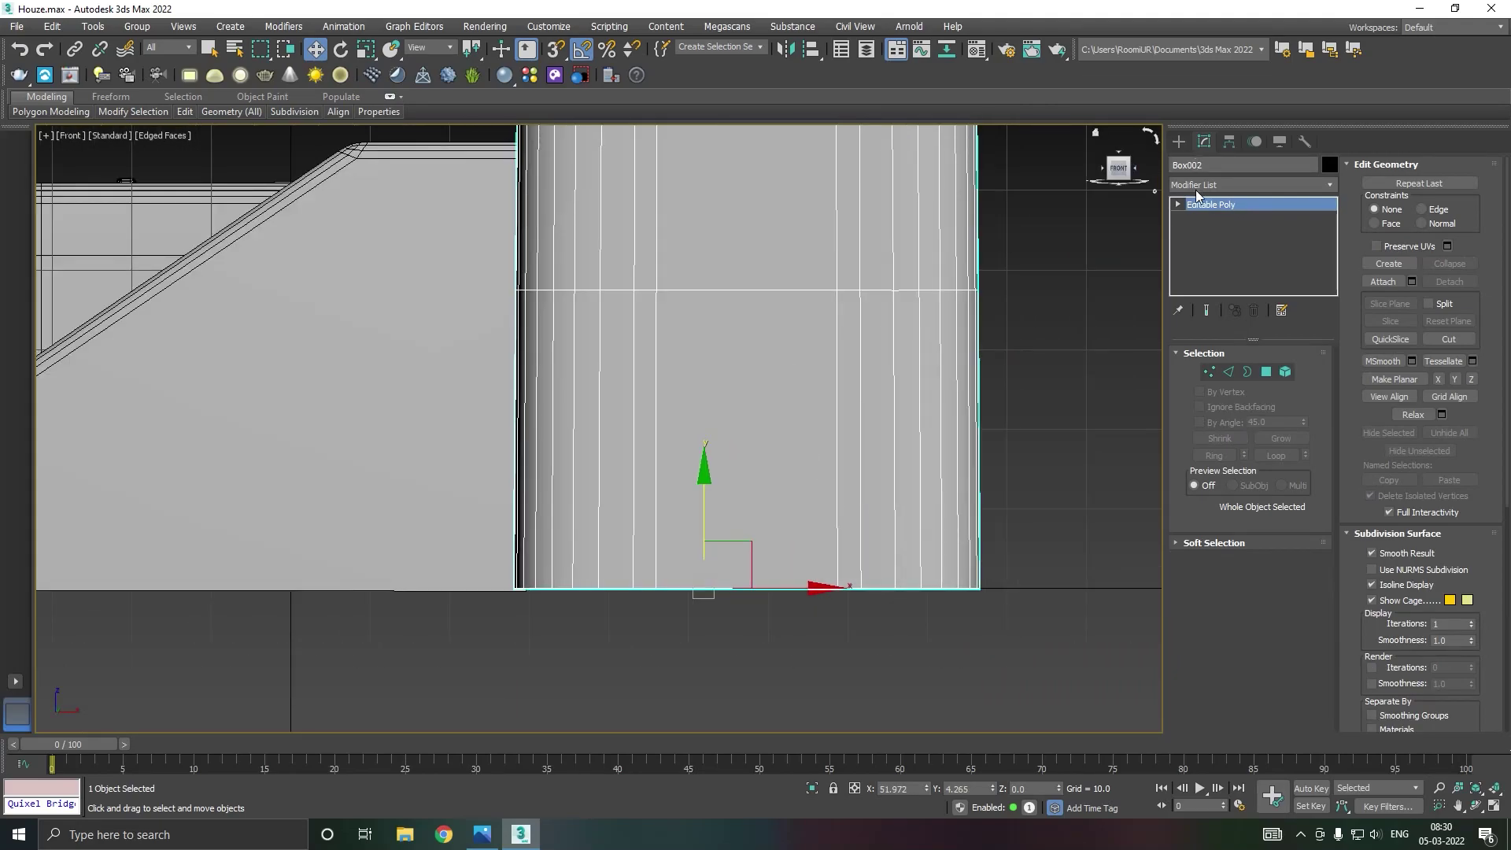
{"action": "left_click", "coordinate": [1178, 142]}
{"action": "left_click", "coordinate": [1208, 266]}
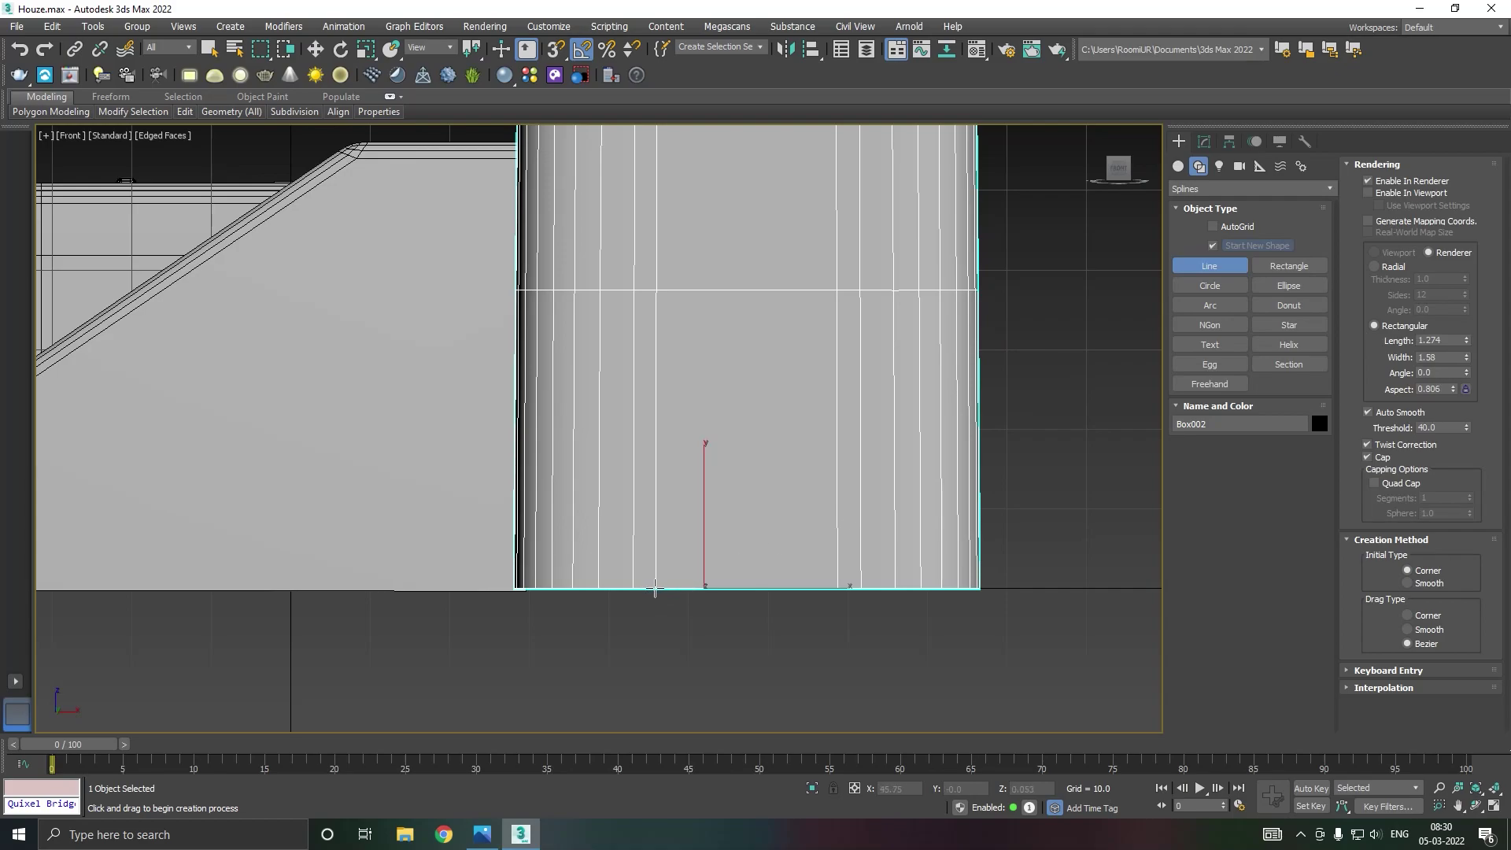
{"action": "left_click", "coordinate": [654, 588]}
{"action": "left_click", "coordinate": [653, 291]}
{"action": "right_click", "coordinate": [717, 287]}
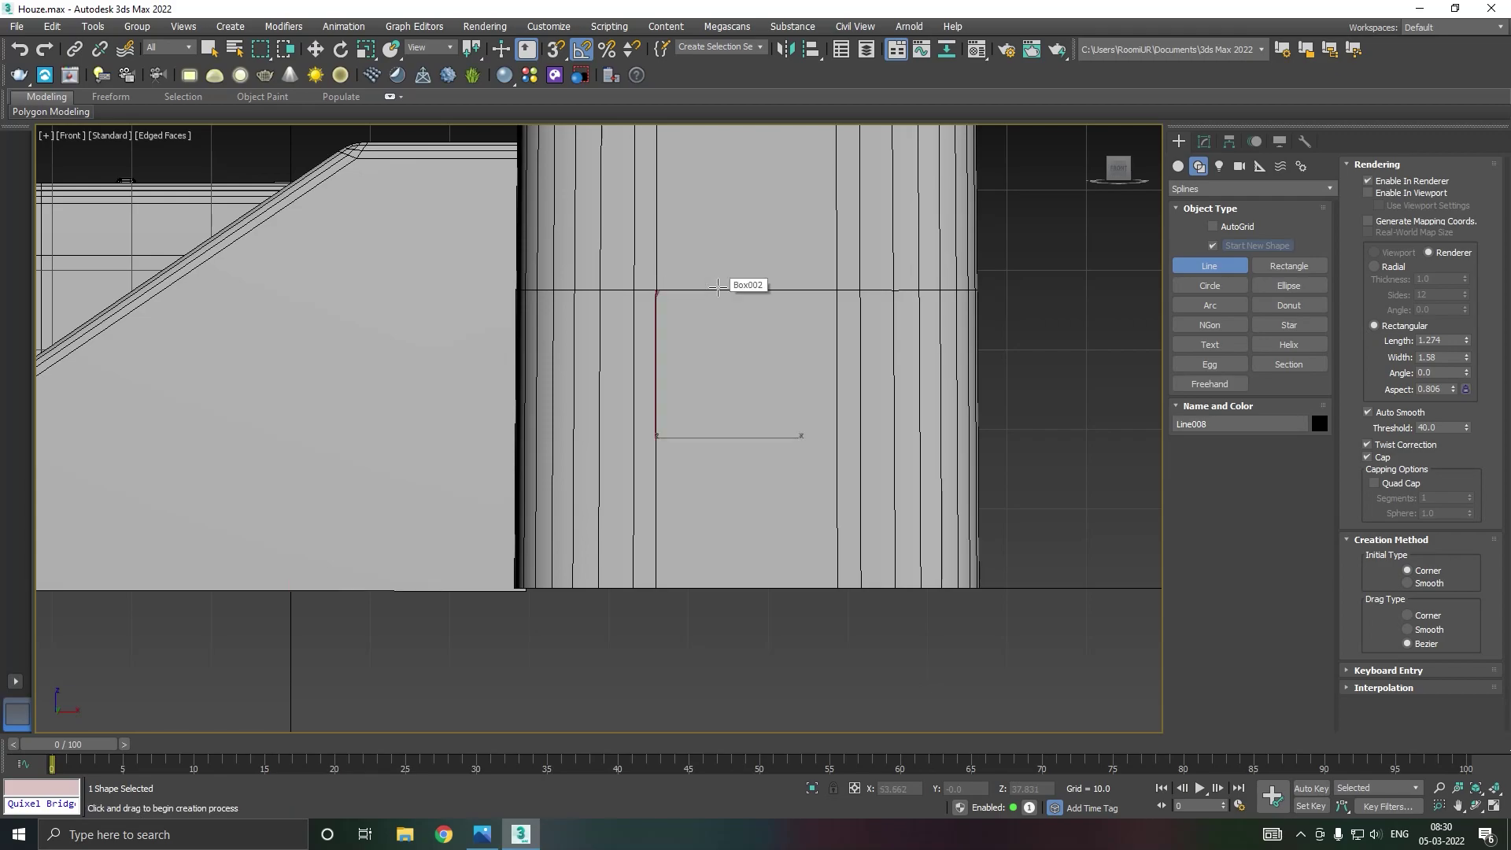
Move the new line in the perspective view to the tower's front face, at about Y -34.63.
{"action": "key", "text": "p"}
{"action": "key", "text": "w"}
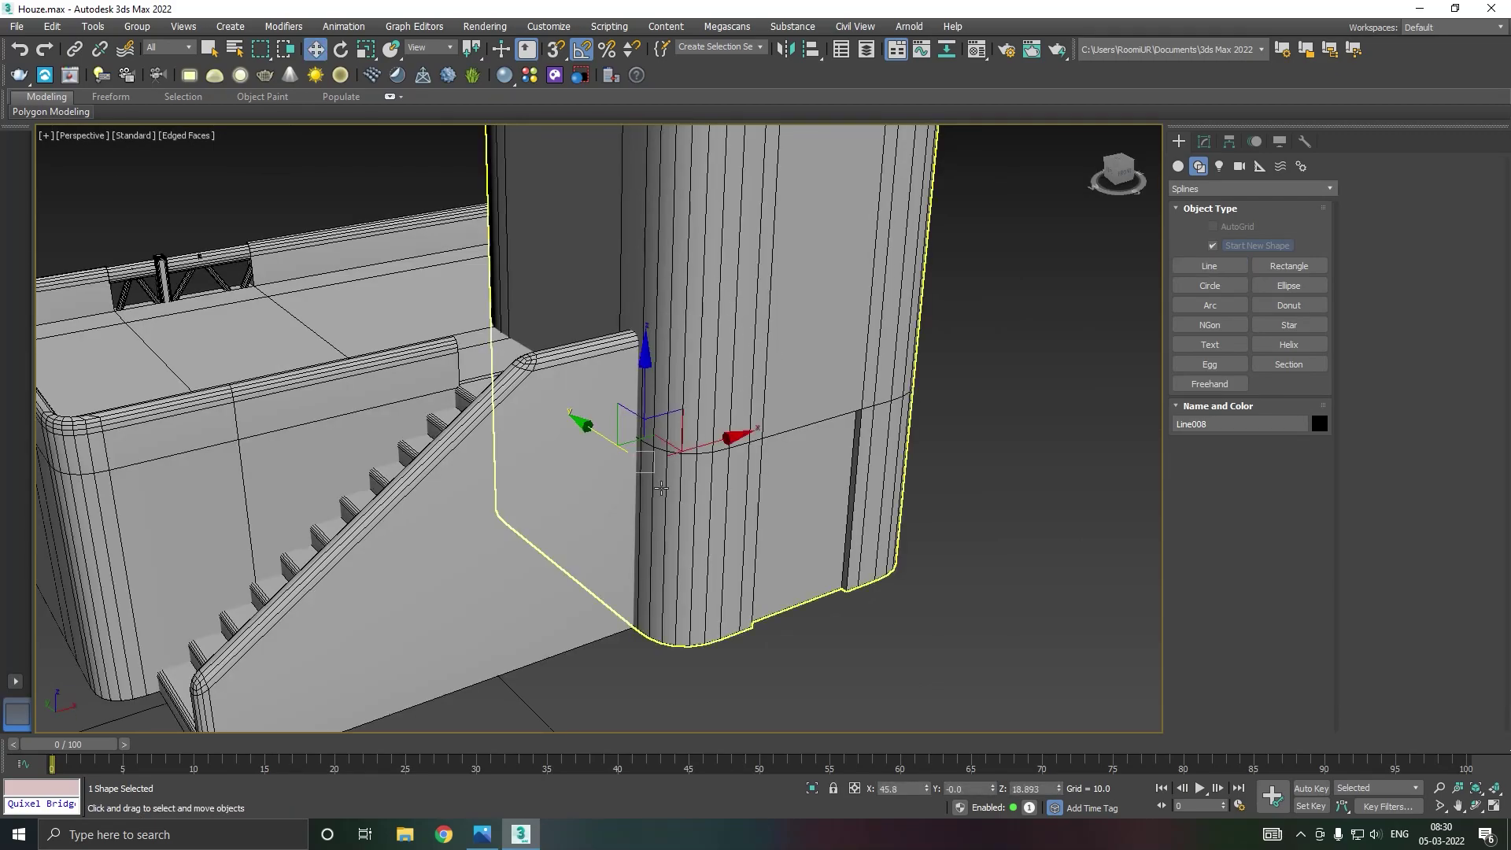
{"action": "left_click_drag", "start_coordinate": [615, 443], "coordinate": [728, 491]}
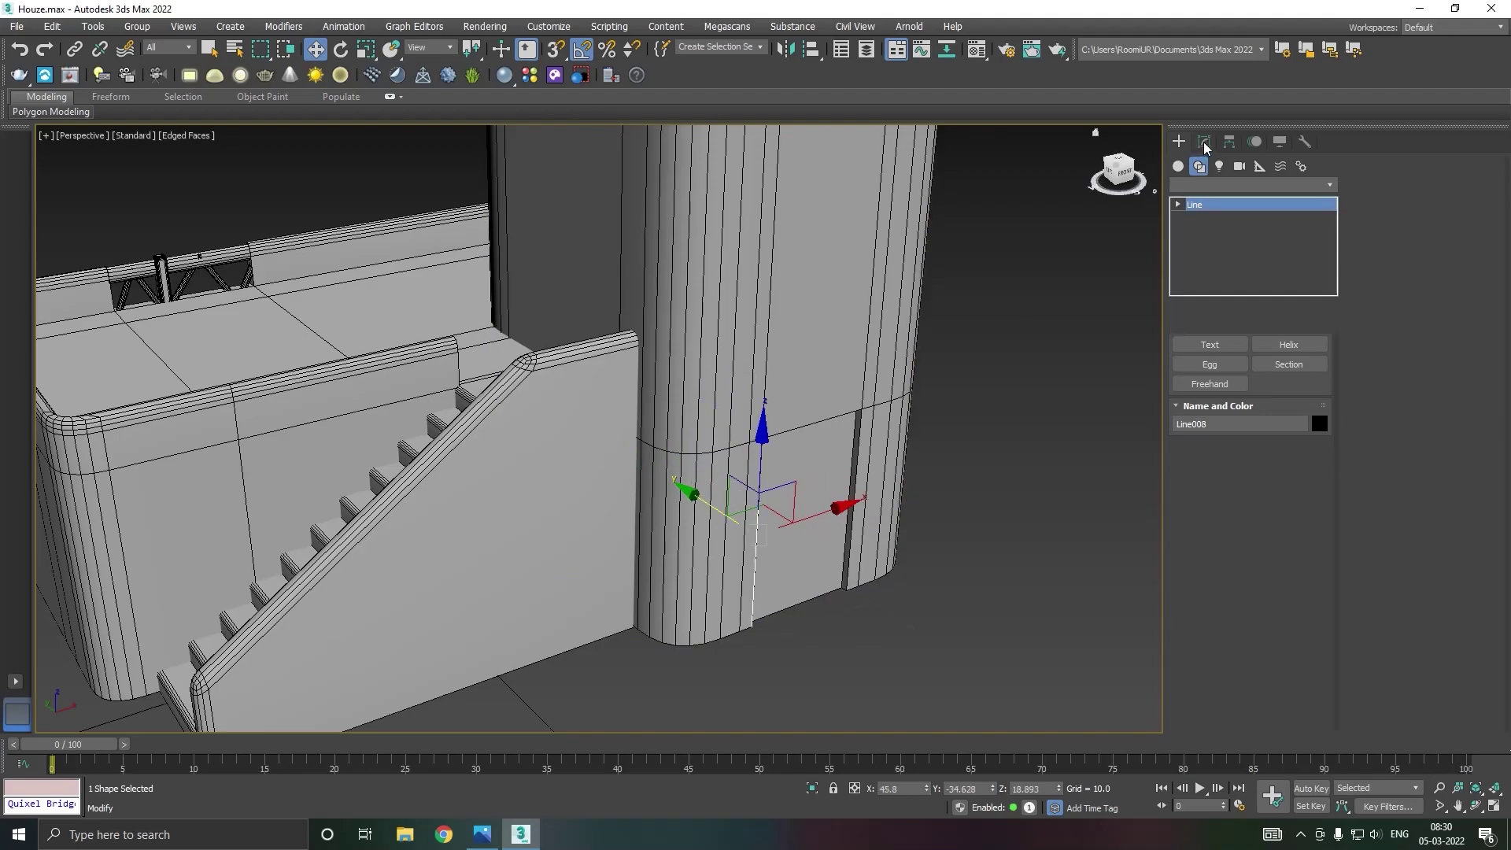
Enable the line in the viewport and set its rectangular section to length 1.516 and width 2.702.
{"action": "left_click", "coordinate": [1204, 141]}
{"action": "left_click", "coordinate": [1197, 382]}
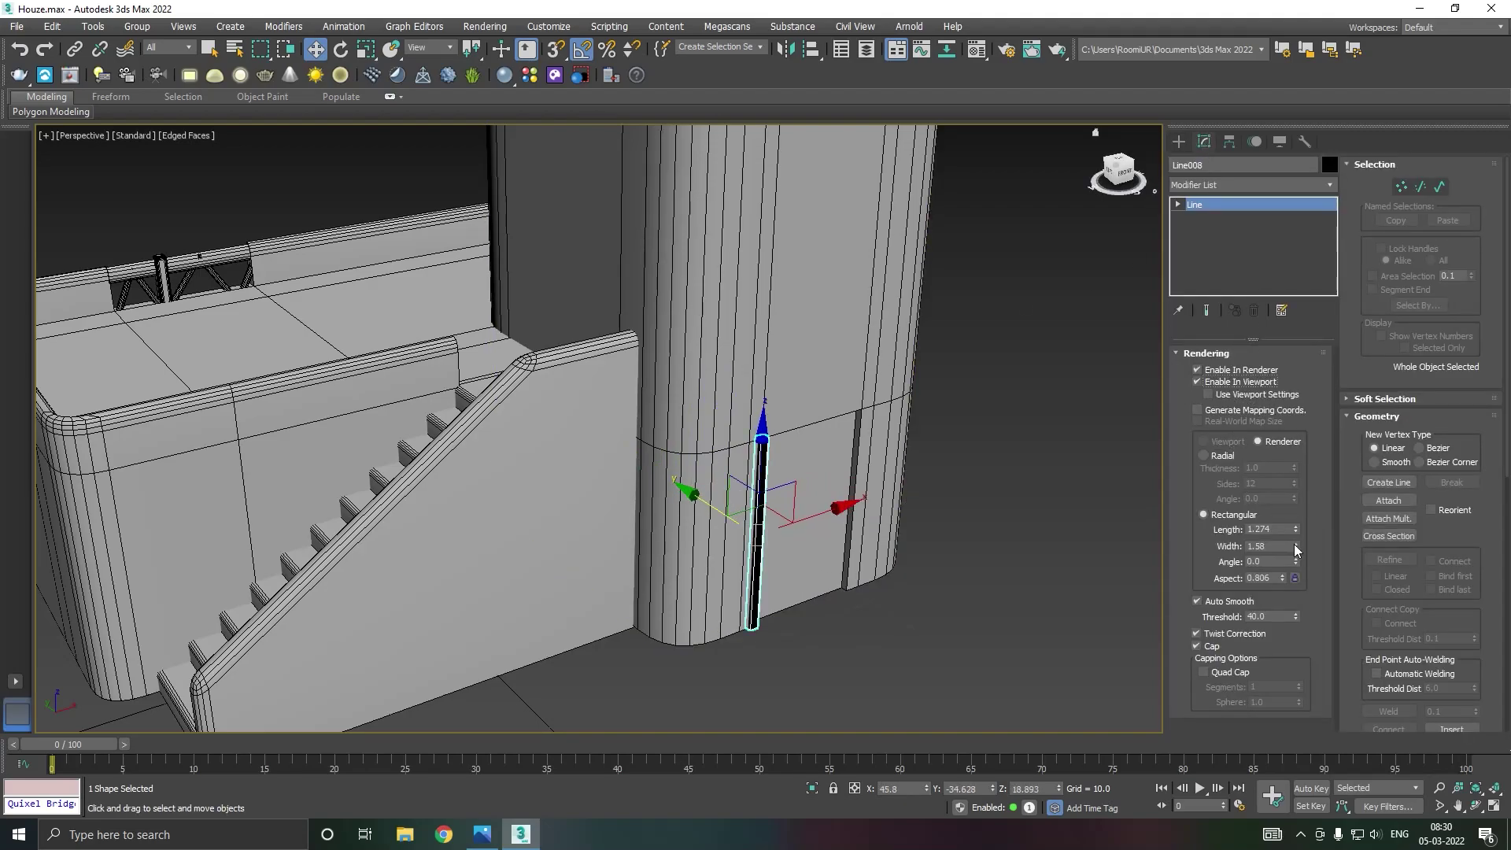
{"action": "left_click_drag", "start_coordinate": [1293, 526], "coordinate": [1293, 493]}
{"action": "left_click_drag", "start_coordinate": [1295, 547], "coordinate": [1294, 494]}
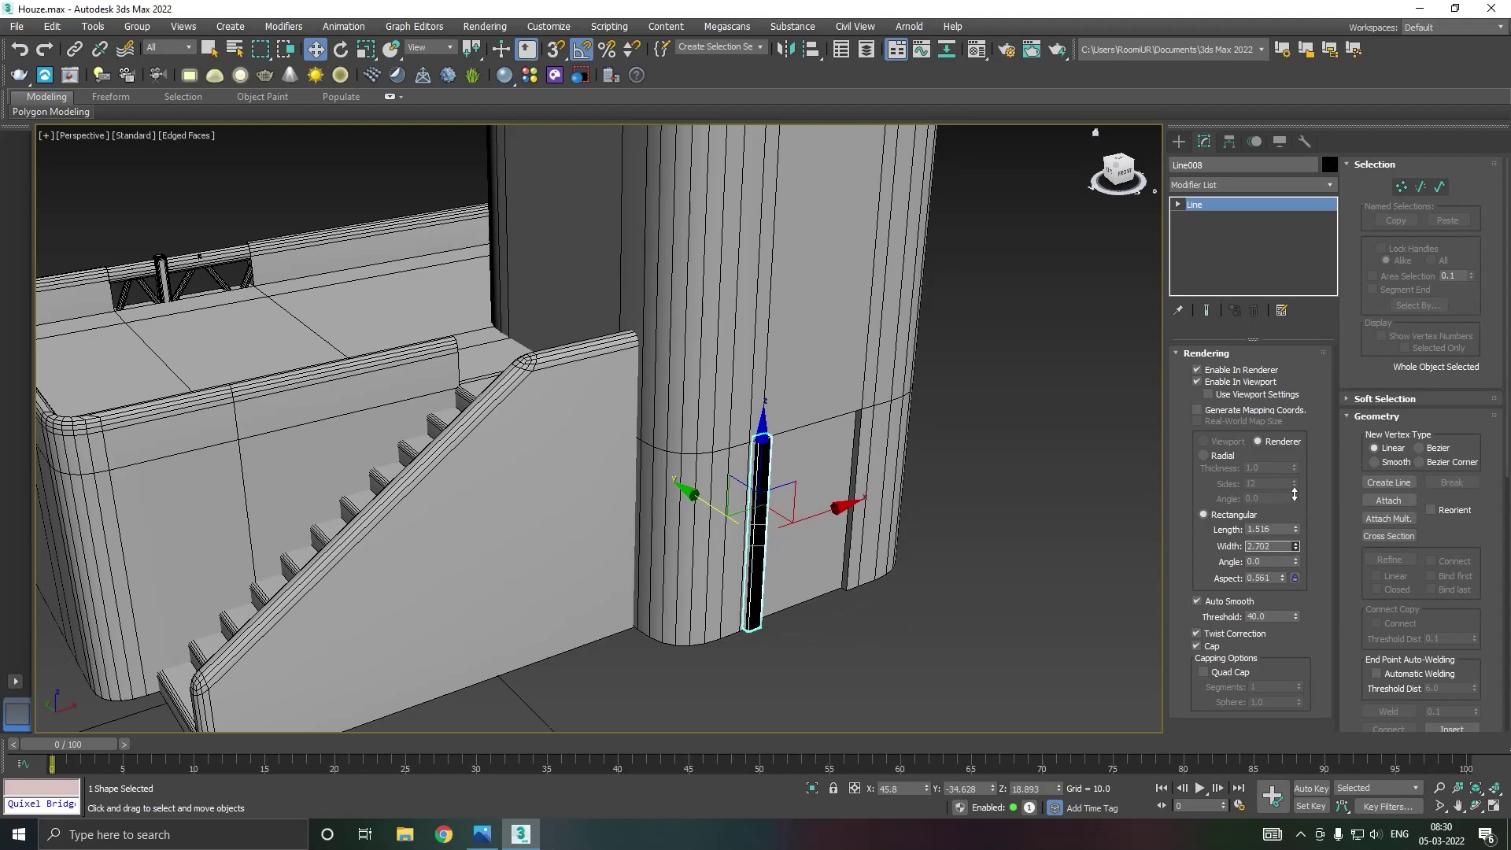
{"action": "key", "text": "m"}
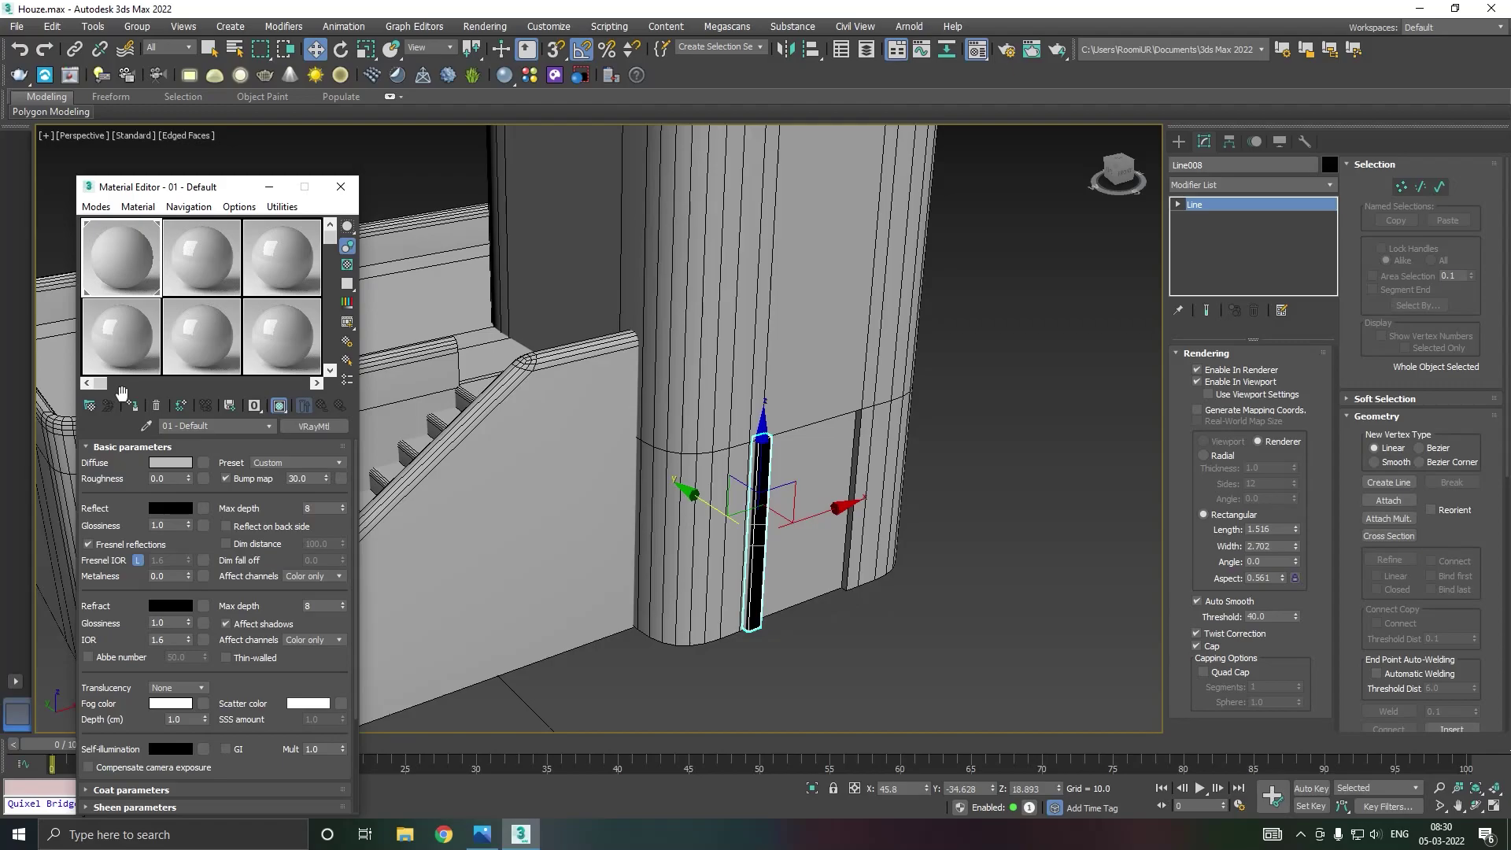
{"action": "left_click", "coordinate": [340, 187]}
Fit the bar to the recess's depth by setting its section length to 2.293 and moving it to about Y -34.39.
{"action": "middle_click_drag", "start_coordinate": [645, 536], "coordinate": [544, 469]}
{"action": "mouse_move", "coordinate": [679, 479]}
{"action": "middle_mouse_down", "text": "alt"}
{"action": "mouse_move", "coordinate": [612, 479]}
{"action": "mouse_move", "coordinate": [661, 456]}
{"action": "middle_mouse_up", "text": "alt"}
{"action": "scroll", "coordinate": [617, 484], "scroll_direction": "up", "scroll_amount": 5}
{"action": "left_click_drag", "start_coordinate": [696, 438], "coordinate": [701, 432]}
{"action": "middle_click_drag", "start_coordinate": [701, 432], "coordinate": [583, 326], "text": "alt"}
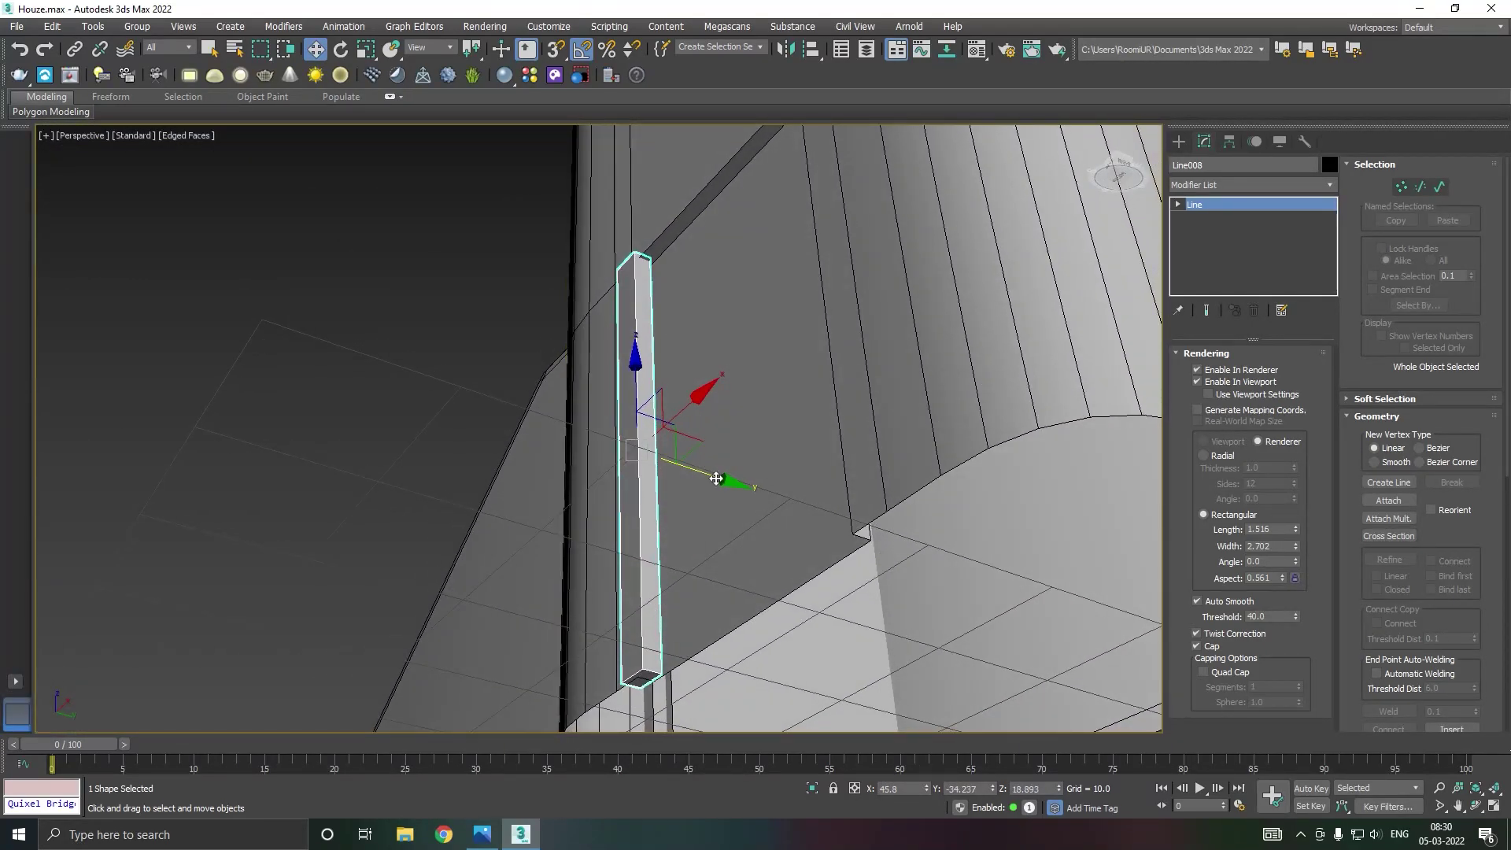
{"action": "left_click_drag", "start_coordinate": [712, 479], "coordinate": [717, 472]}
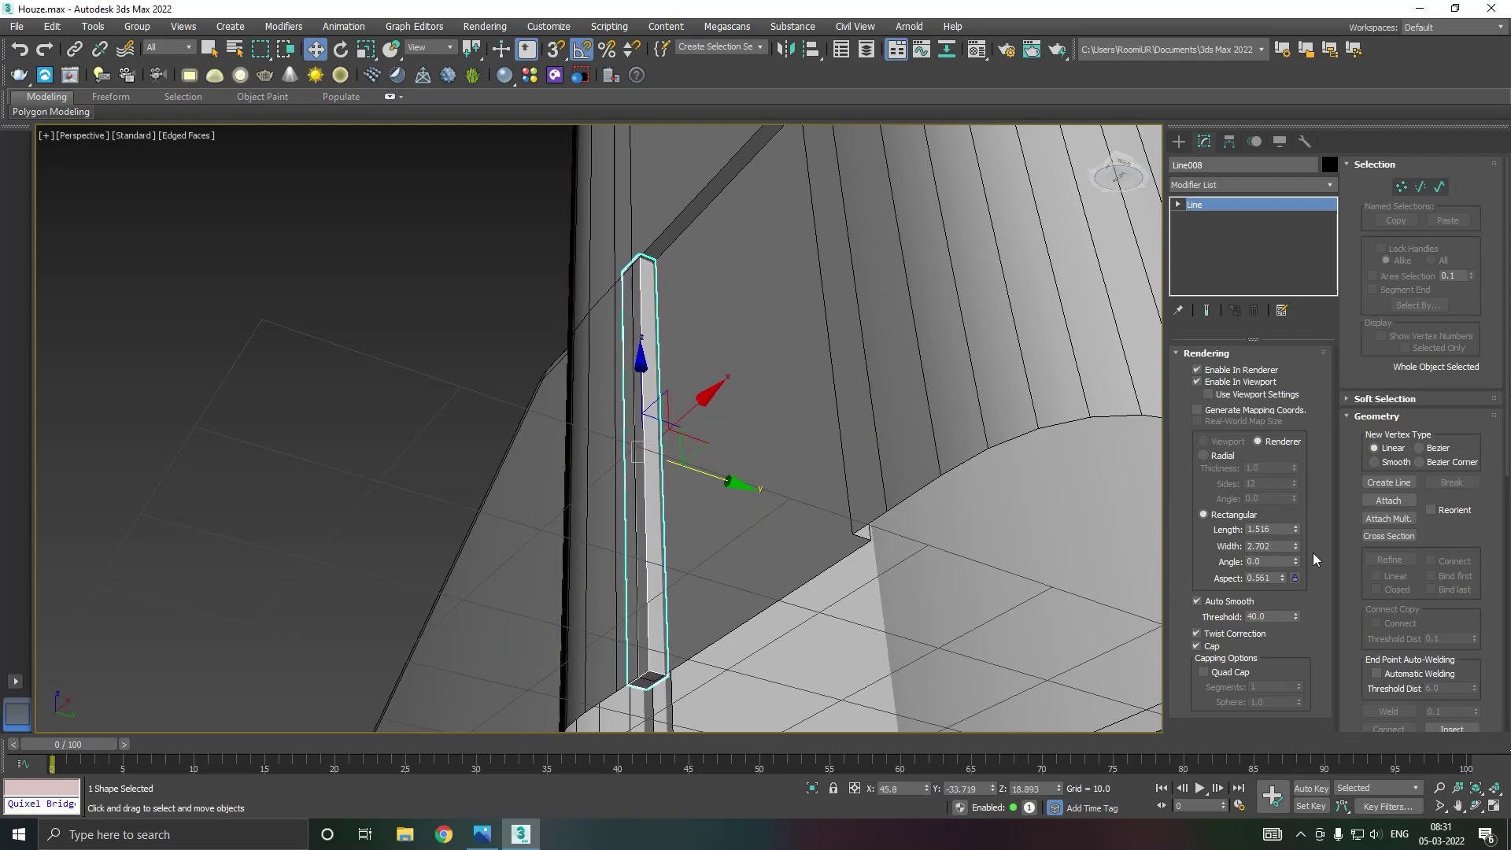
{"action": "left_click_drag", "start_coordinate": [1297, 533], "coordinate": [1290, 508]}
{"action": "left_click_drag", "start_coordinate": [729, 482], "coordinate": [722, 481]}
{"action": "middle_click_drag", "start_coordinate": [723, 481], "coordinate": [762, 522], "text": "alt"}
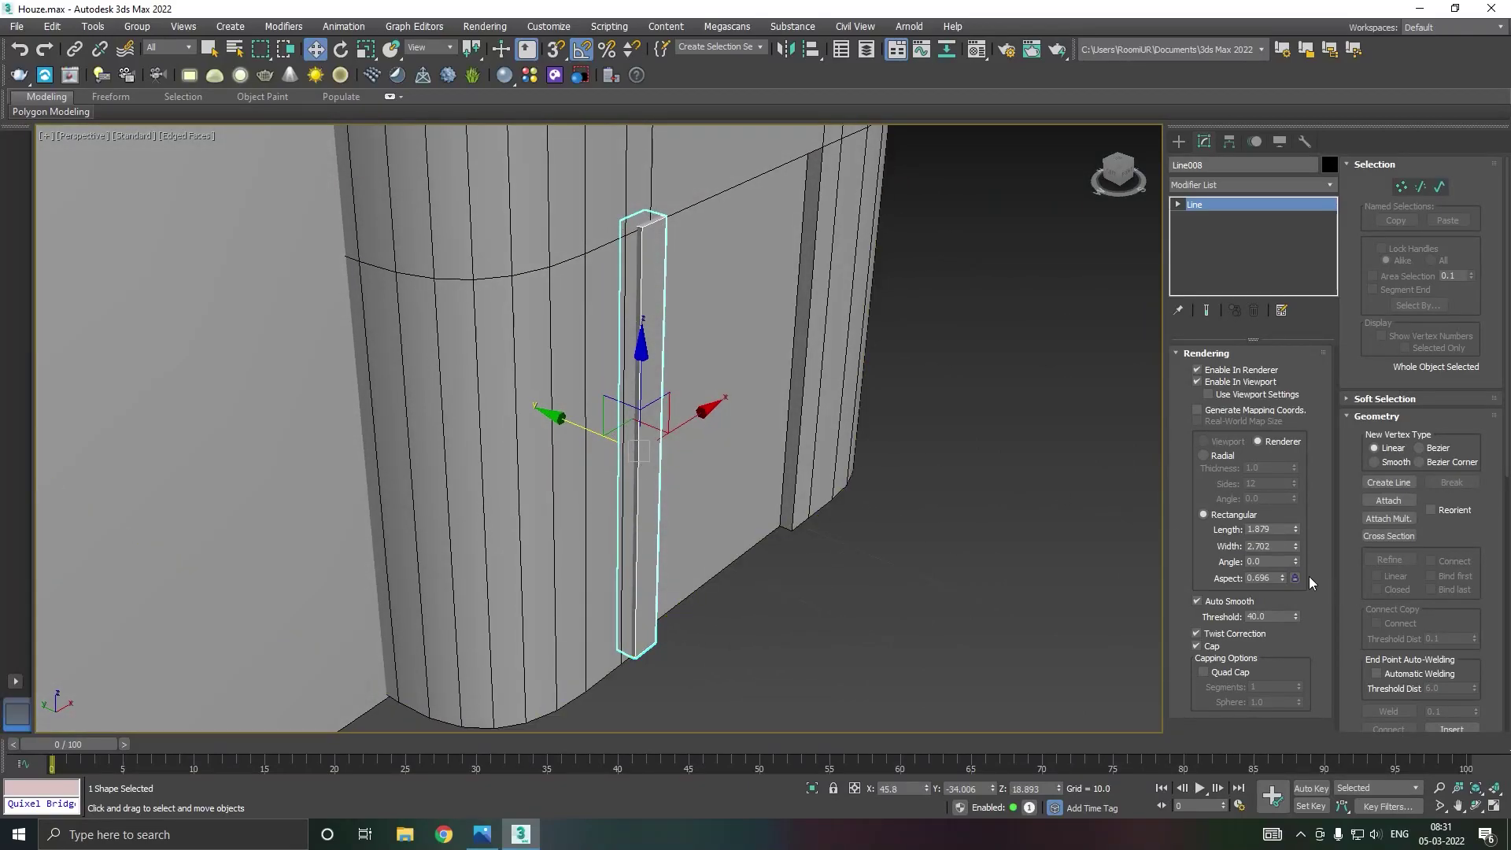
{"action": "left_click_drag", "start_coordinate": [1296, 529], "coordinate": [1296, 516]}
{"action": "left_click_drag", "start_coordinate": [595, 432], "coordinate": [598, 431]}
{"action": "middle_click_drag", "start_coordinate": [598, 431], "coordinate": [703, 481], "text": "alt"}
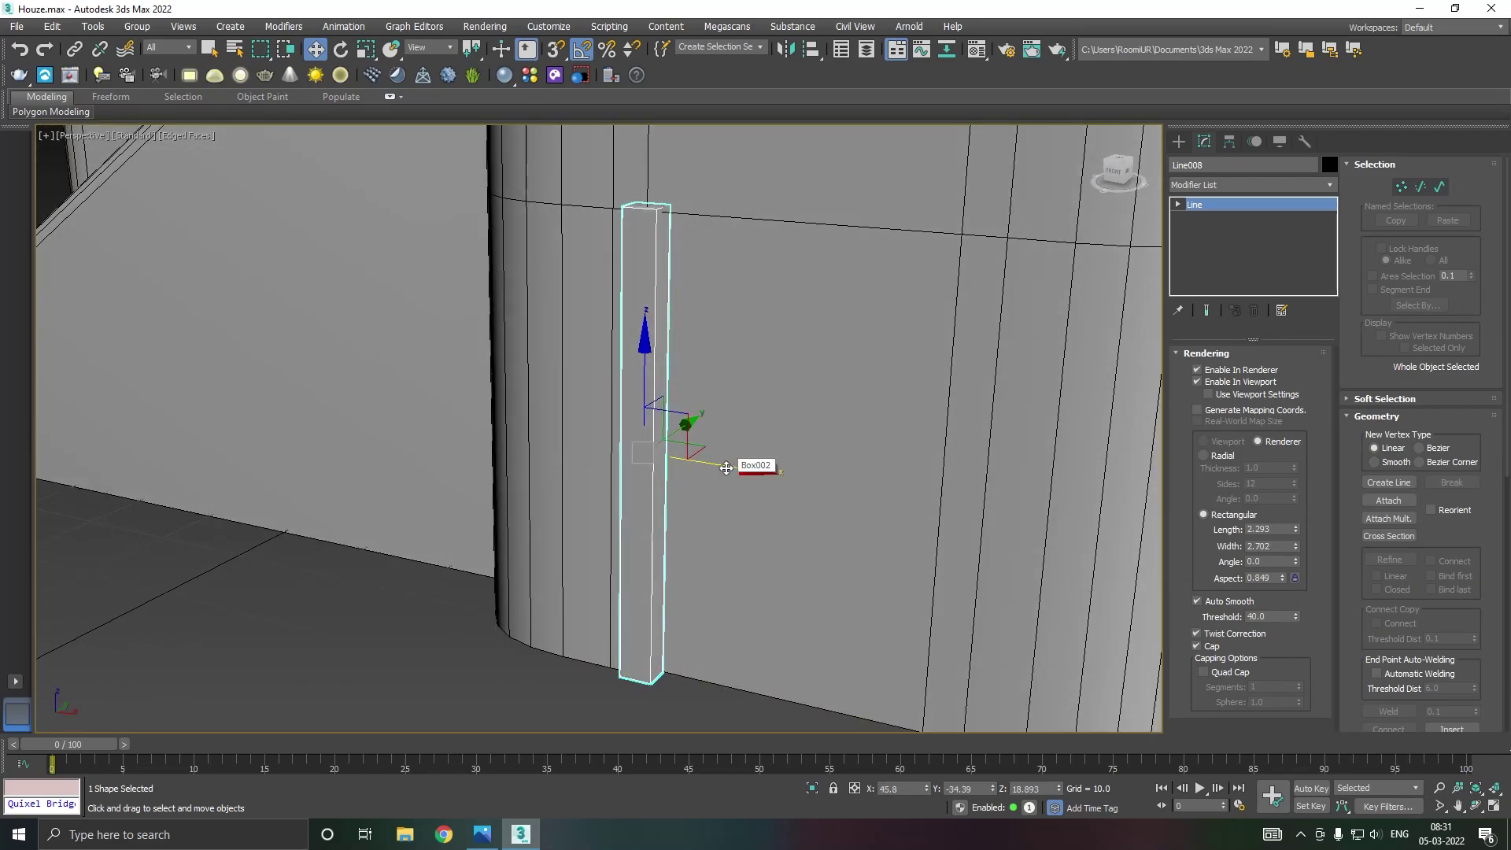
Convert the doorway's vertical bar to an editable poly and make a copy of it rotated 90° into a horizontal bar.
{"action": "right_click", "coordinate": [1255, 274]}
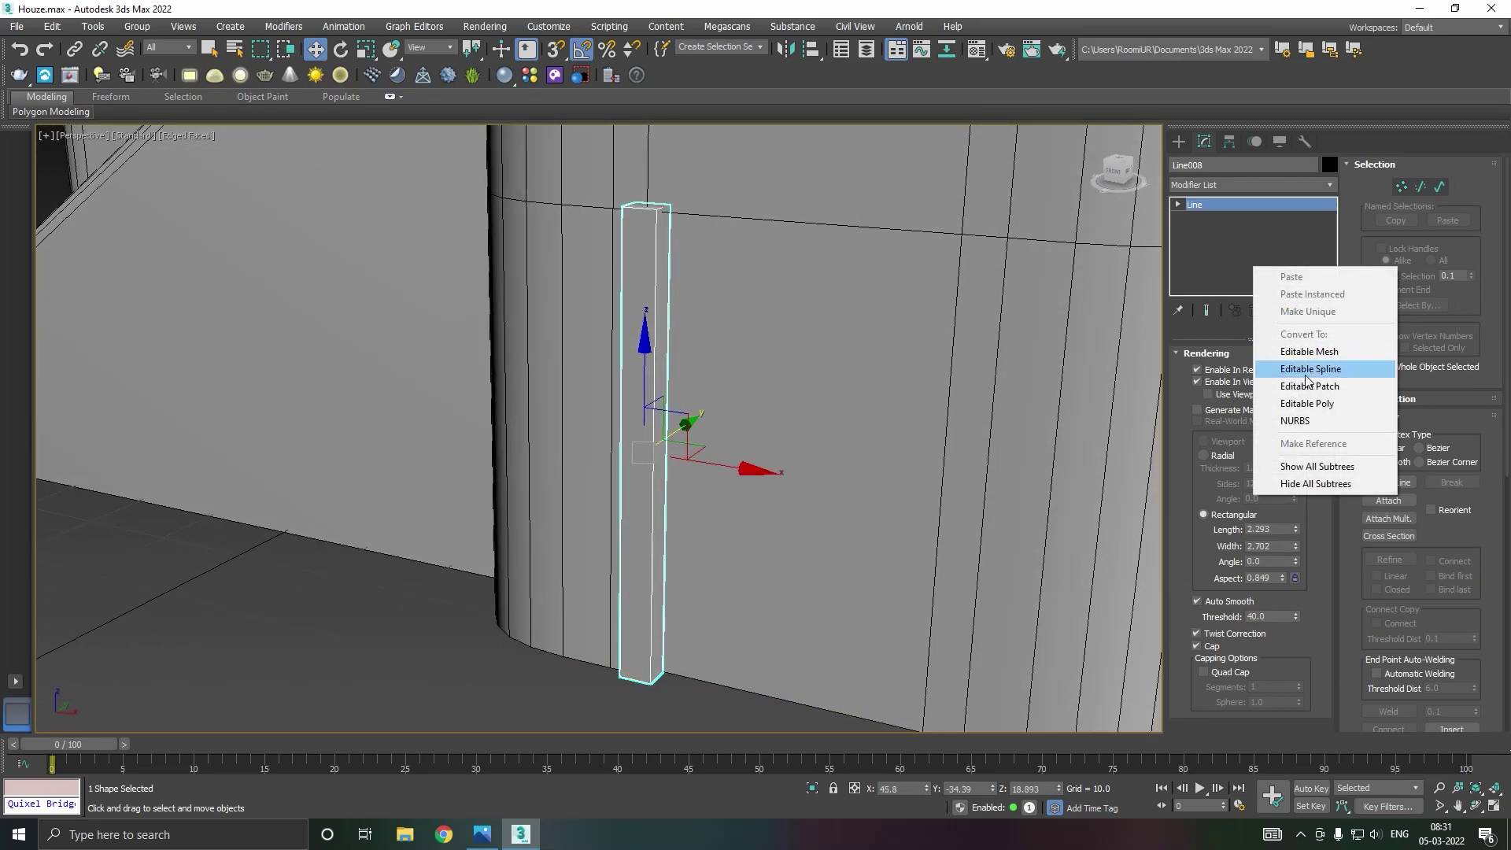
{"action": "left_click", "coordinate": [1308, 403]}
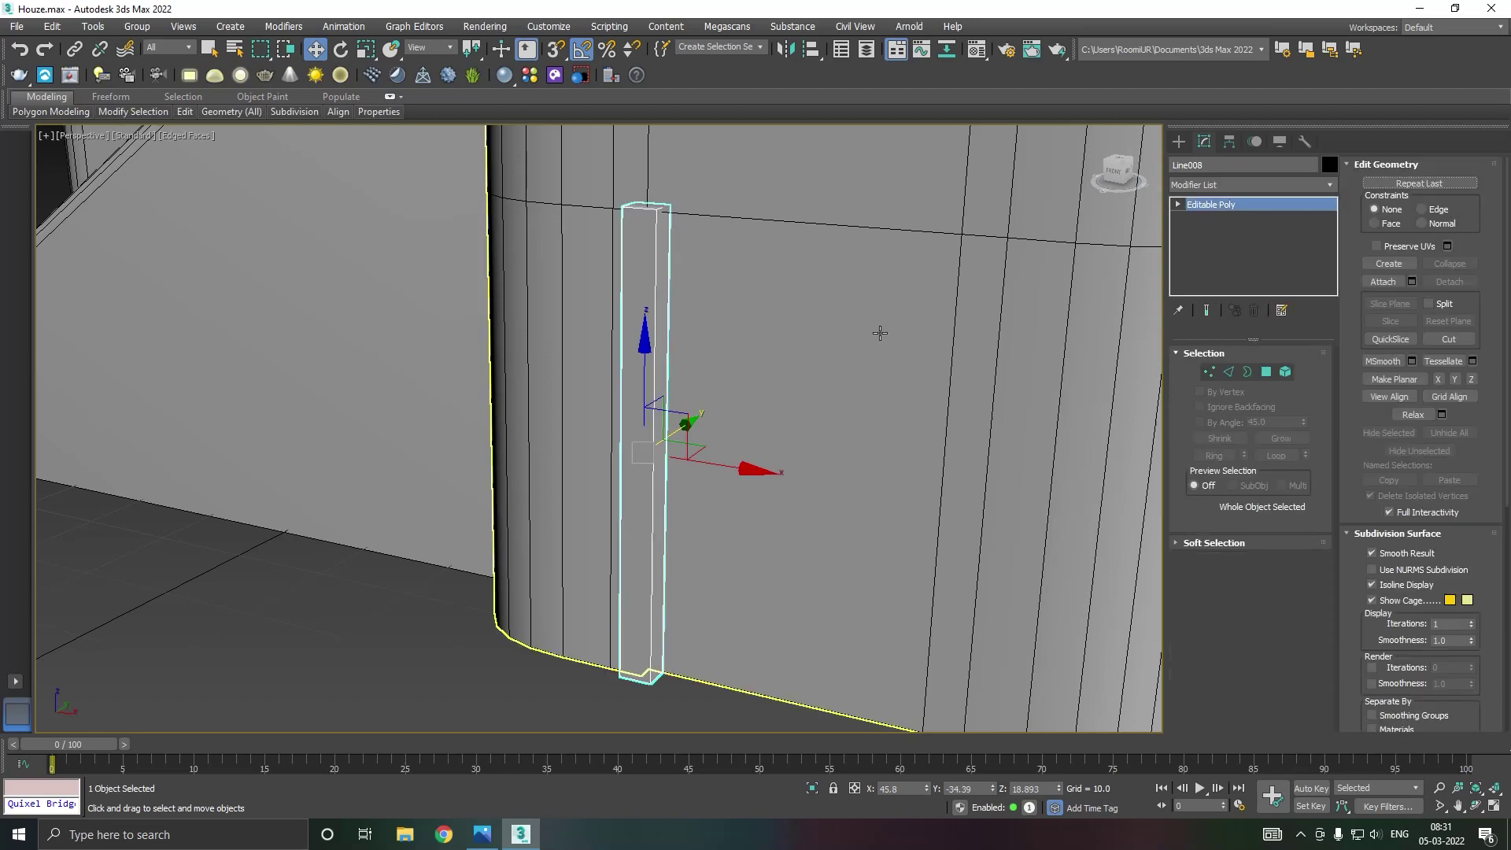
{"action": "key", "text": "e"}
{"action": "left_click_drag", "start_coordinate": [708, 382], "coordinate": [724, 389], "text": "shift"}
{"action": "left_click", "coordinate": [756, 483]}
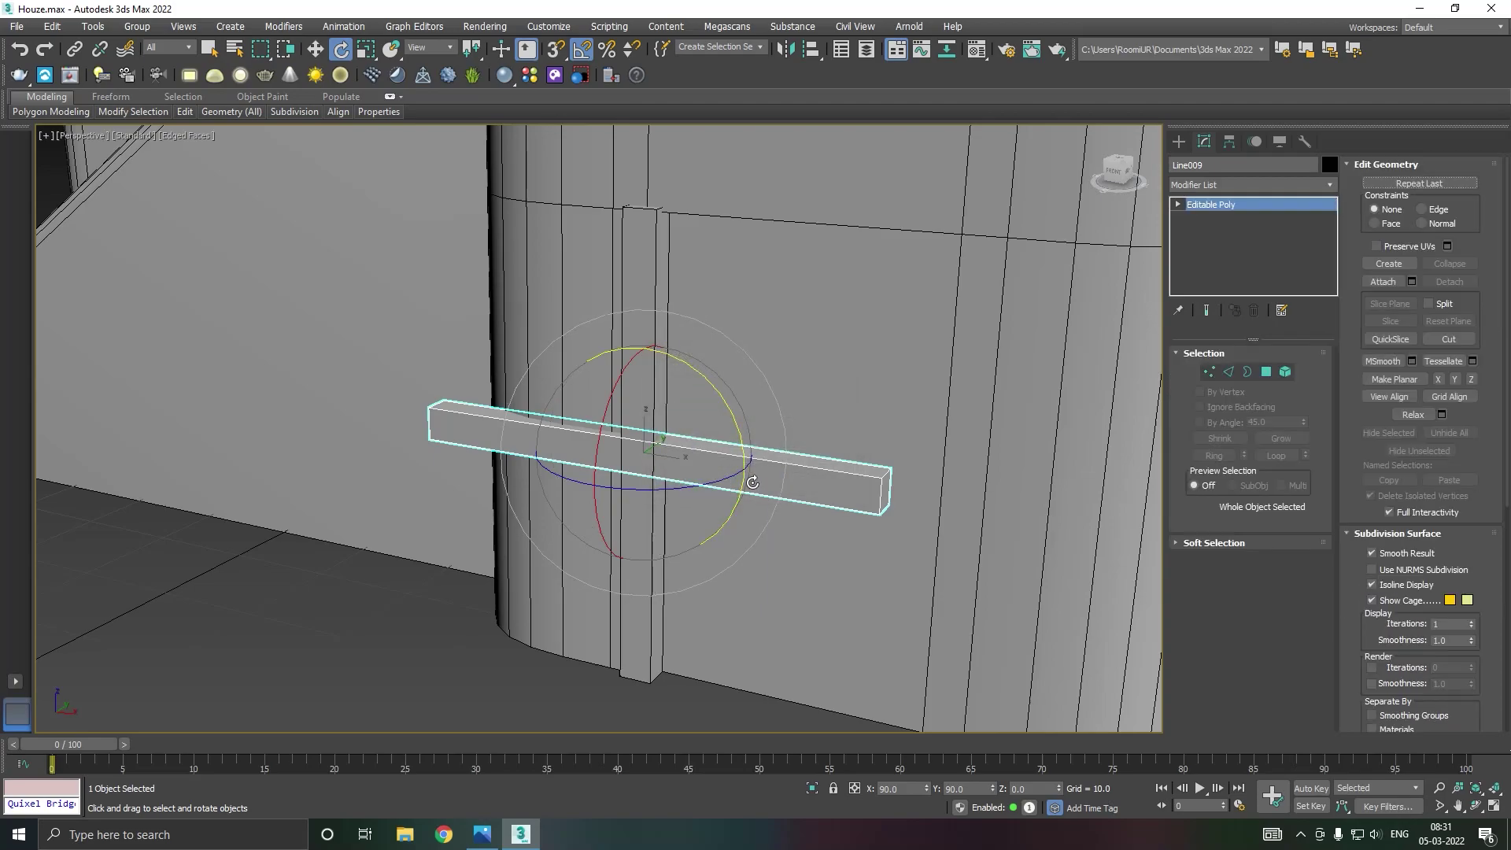
Move the horizontal bar to the head of the doorway, at about X 59.922, Y -34.765, Z 36.621.
{"action": "key", "text": "w"}
{"action": "left_click_drag", "start_coordinate": [634, 359], "coordinate": [653, 162]}
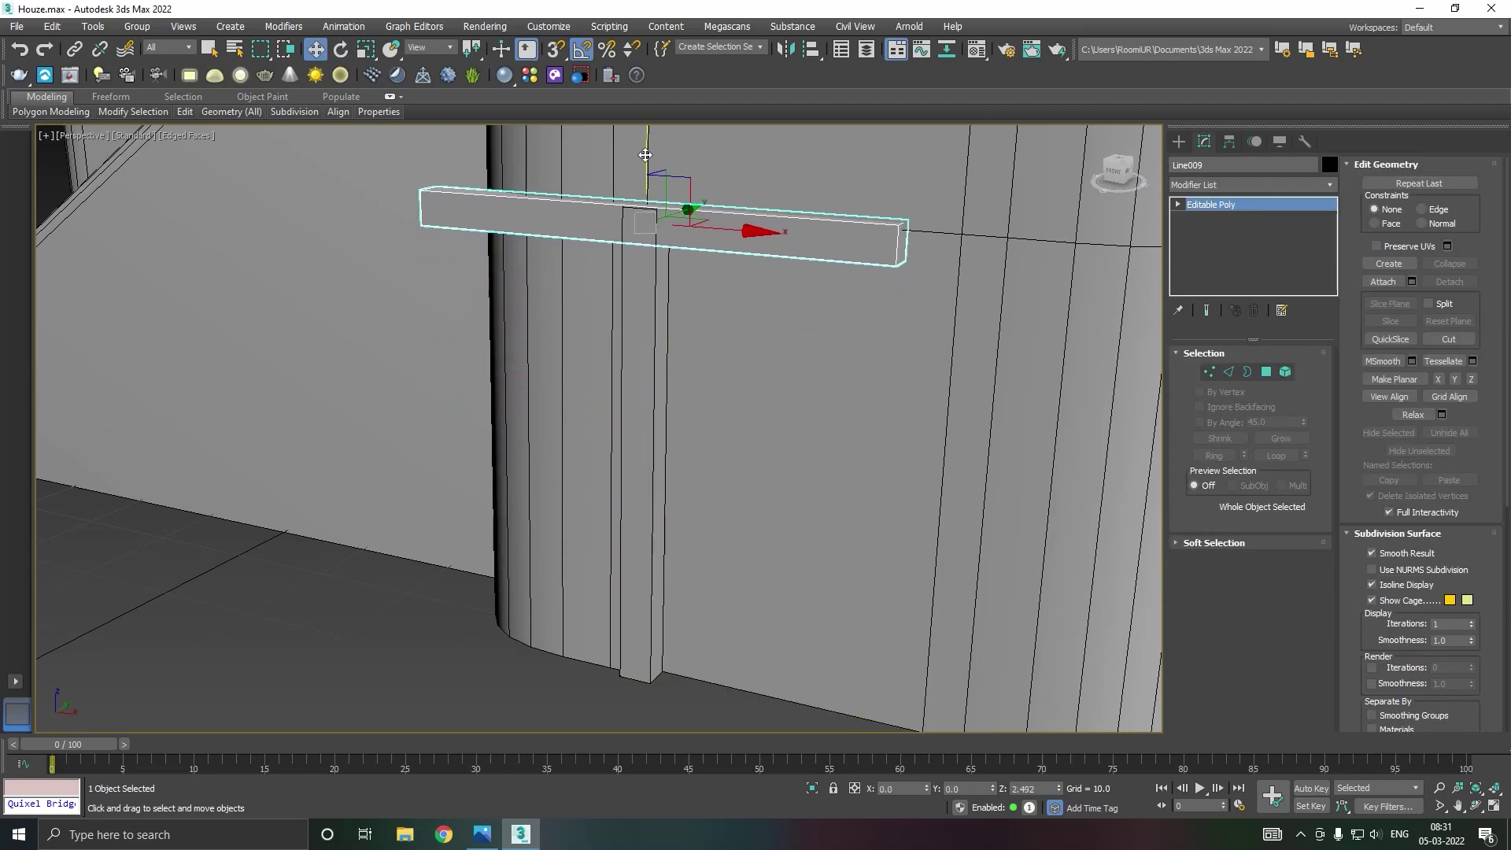
{"action": "left_click_drag", "start_coordinate": [735, 219], "coordinate": [913, 221]}
{"action": "middle_click_drag", "start_coordinate": [914, 221], "coordinate": [774, 217], "text": "alt"}
{"action": "left_click_drag", "start_coordinate": [770, 211], "coordinate": [778, 214]}
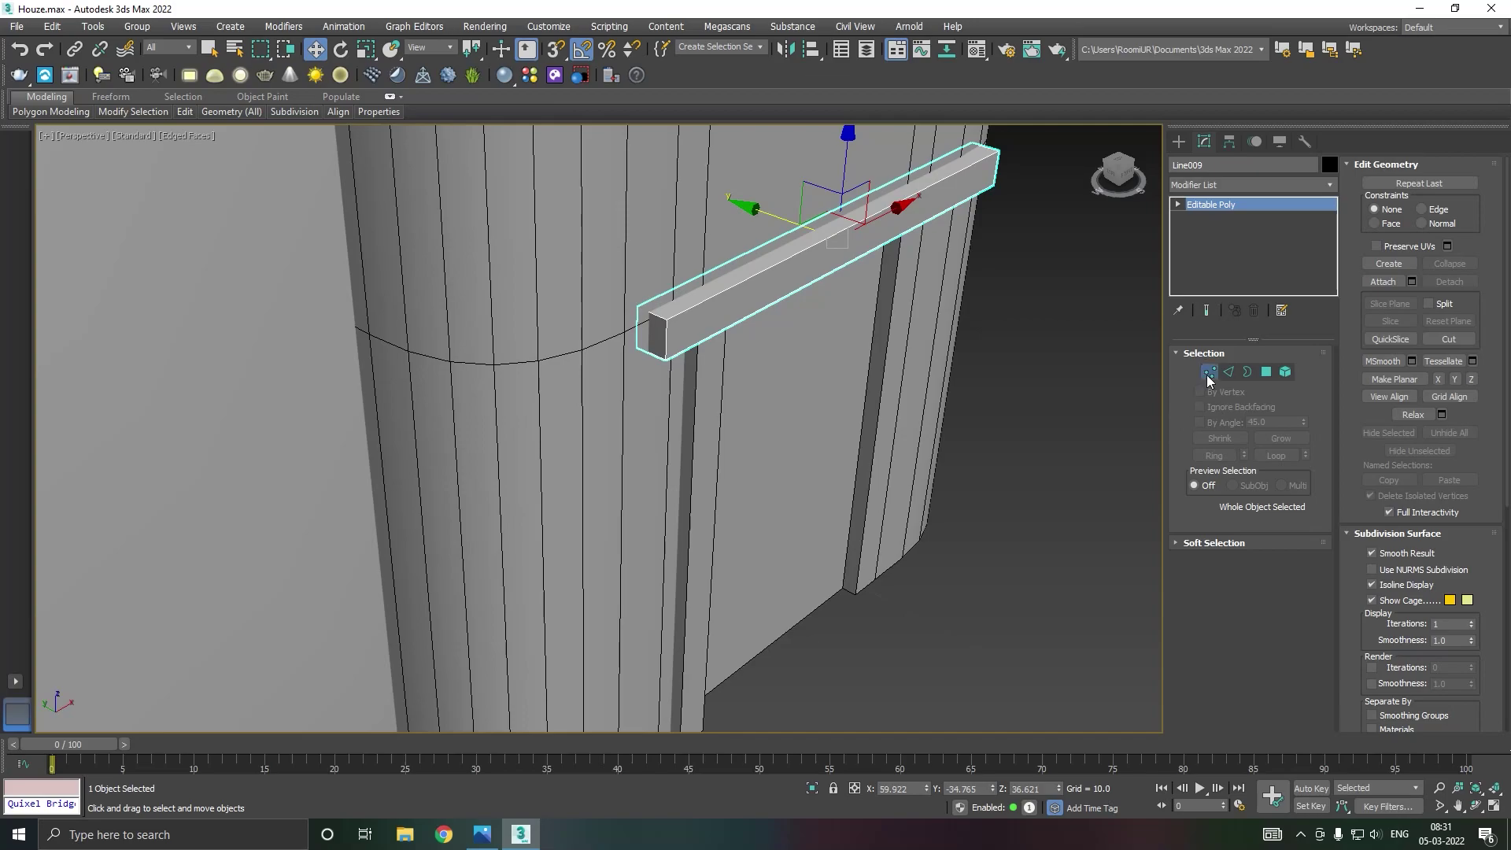
Shorten the horizontal bar by moving the vertices of its end away from the stairs about -9.063 along X.
{"action": "left_click", "coordinate": [1209, 372]}
{"action": "middle_click_drag", "start_coordinate": [772, 469], "coordinate": [681, 366], "text": "alt"}
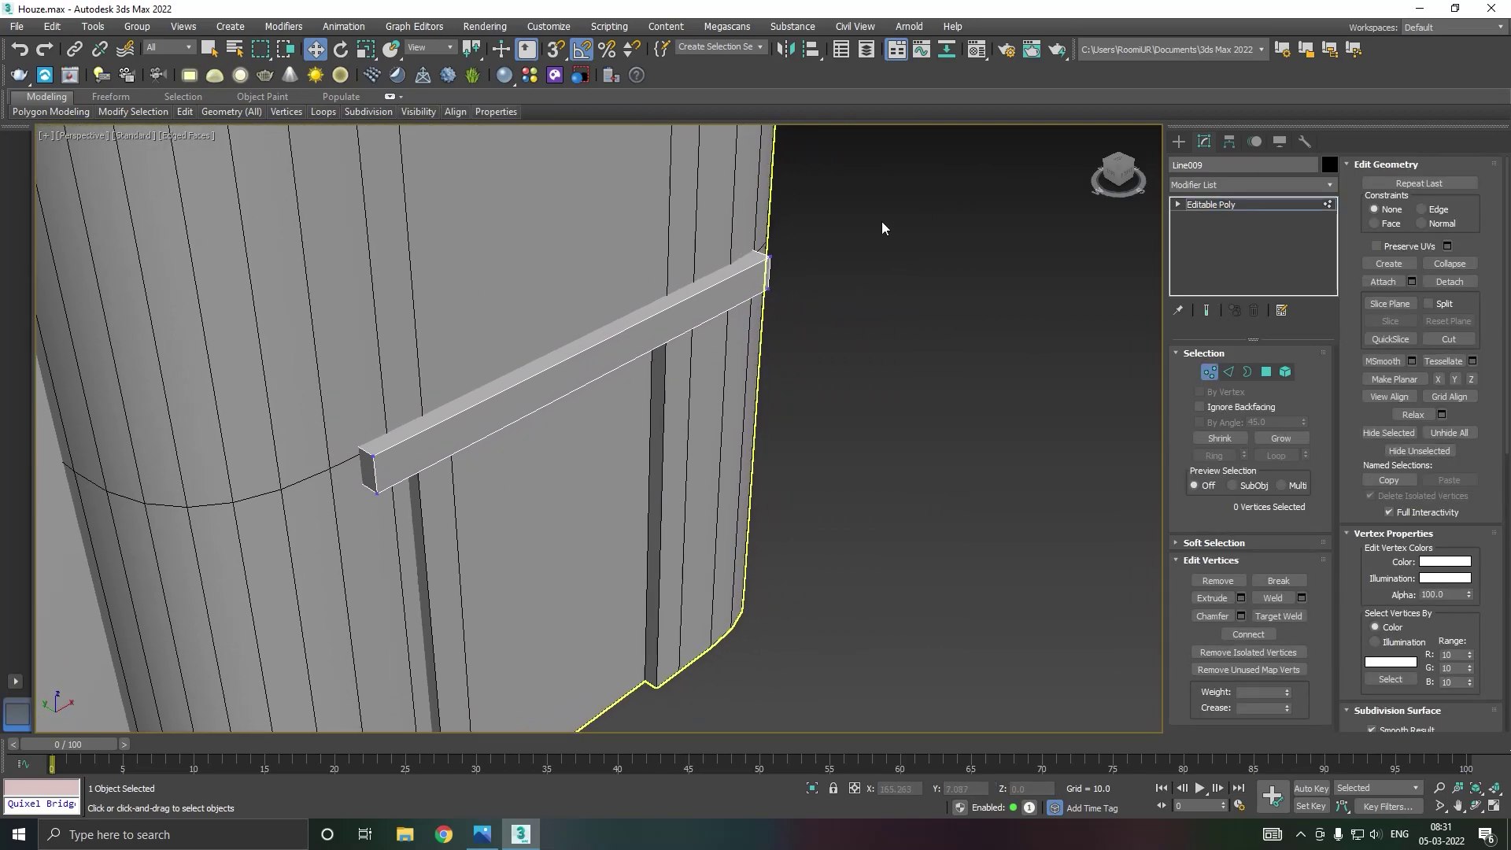
{"action": "left_click_drag", "start_coordinate": [611, 342], "coordinate": [618, 339]}
{"action": "left_click_drag", "start_coordinate": [808, 246], "coordinate": [722, 277]}
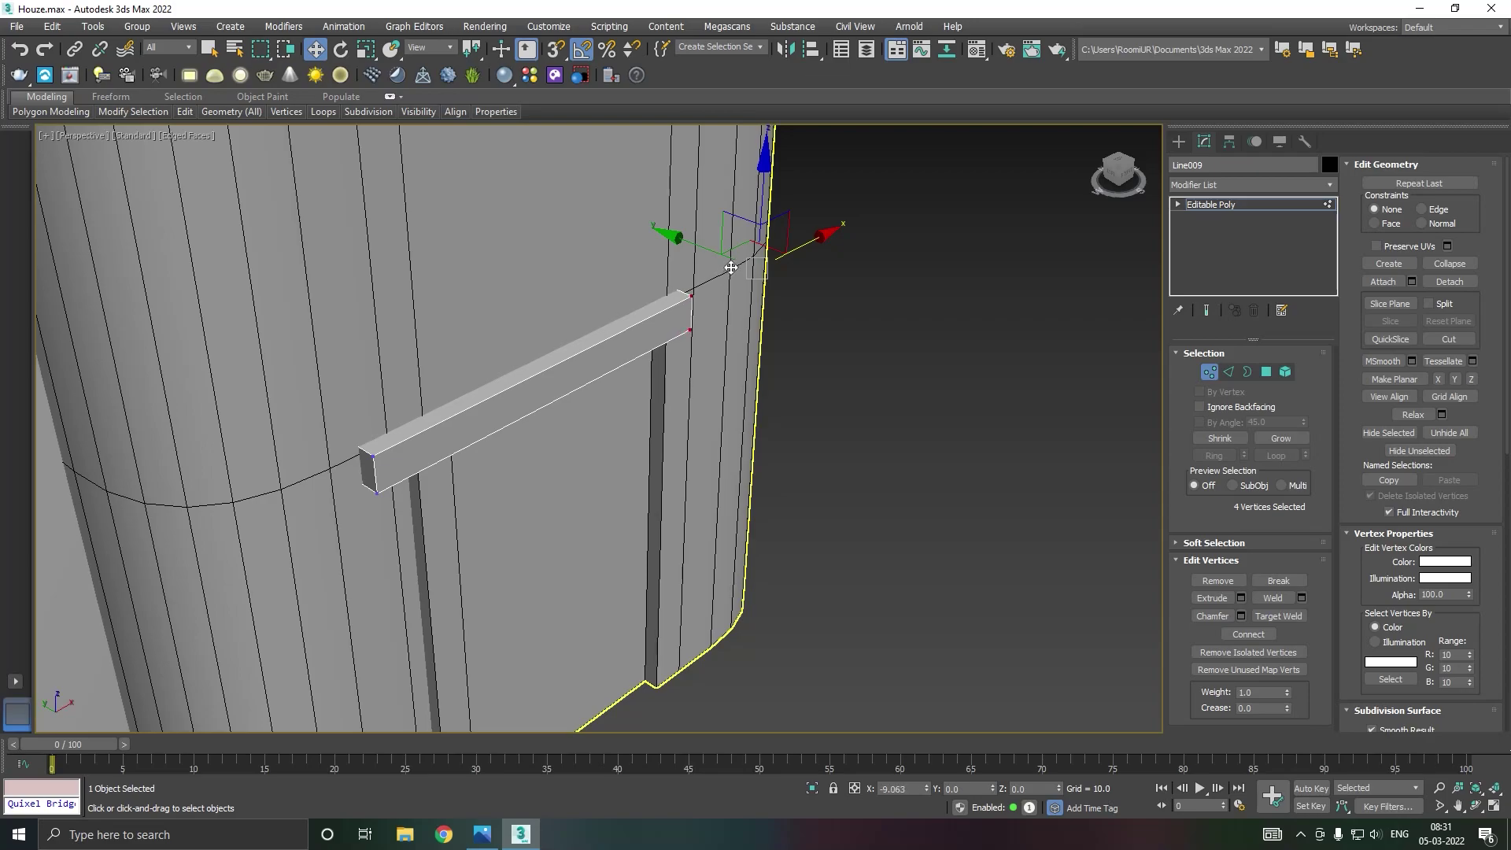
{"action": "left_click", "coordinate": [1263, 204]}
Copy the vertical bar along X to the opposite edge of the doorway as the second post.
{"action": "middle_click_drag", "start_coordinate": [983, 299], "coordinate": [783, 301], "text": "alt"}
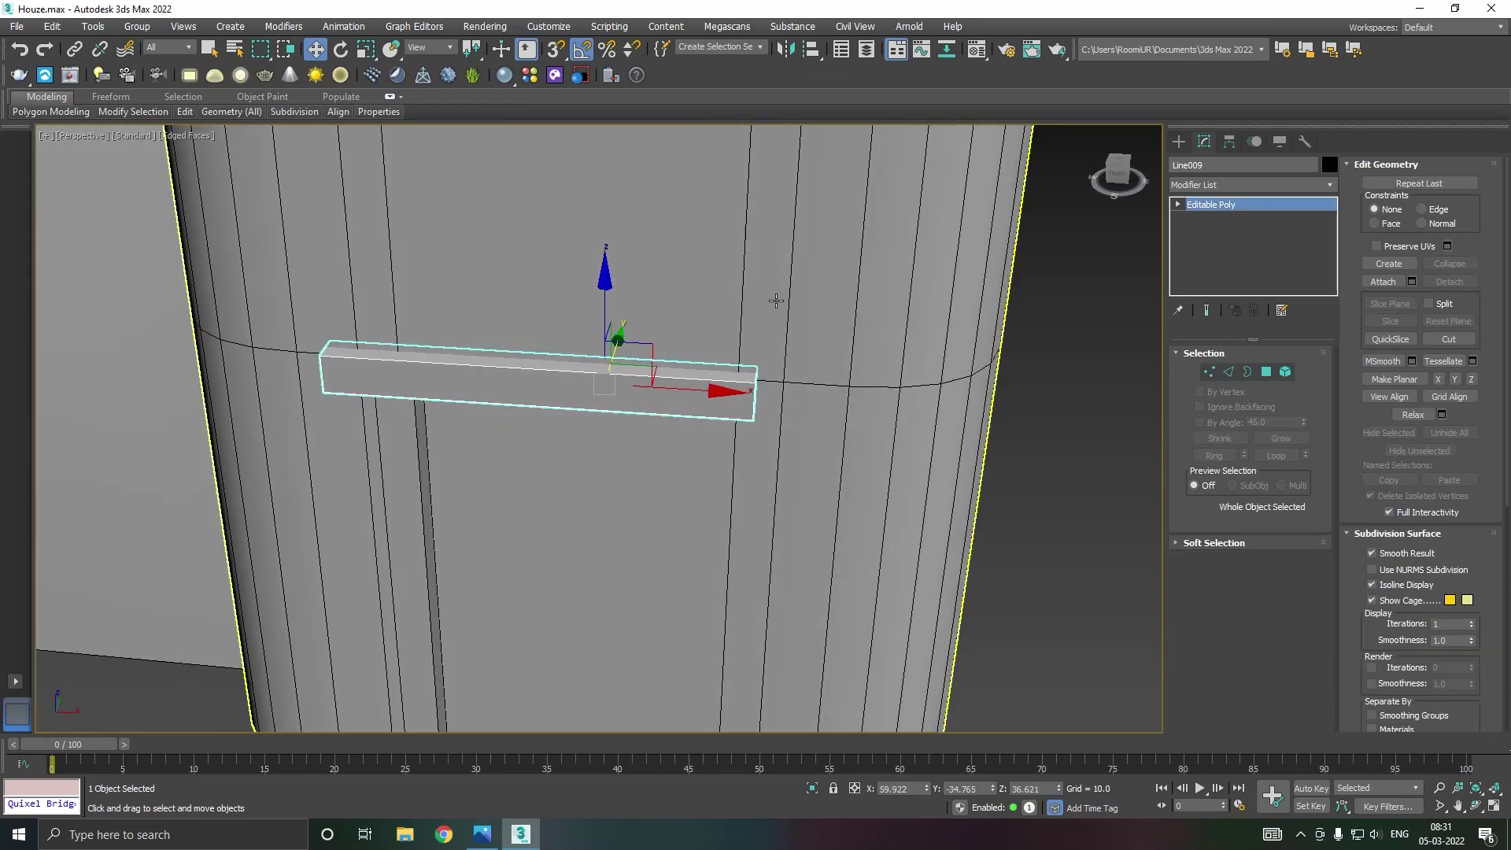
{"action": "scroll", "coordinate": [783, 301], "scroll_direction": "down", "scroll_amount": 4}
{"action": "left_click", "coordinate": [521, 480]}
{"action": "left_click_drag", "start_coordinate": [587, 502], "coordinate": [819, 499], "text": "shift"}
{"action": "left_click", "coordinate": [765, 483]}
Move the lintel bar to about X 61.064 and extend its end vertices beyond the second post.
{"action": "left_click", "coordinate": [602, 356]}
{"action": "mouse_move", "coordinate": [744, 358]}
{"action": "left_mouse_down"}
{"action": "mouse_move", "coordinate": [774, 358]}
{"action": "mouse_move", "coordinate": [757, 358]}
{"action": "left_mouse_up"}
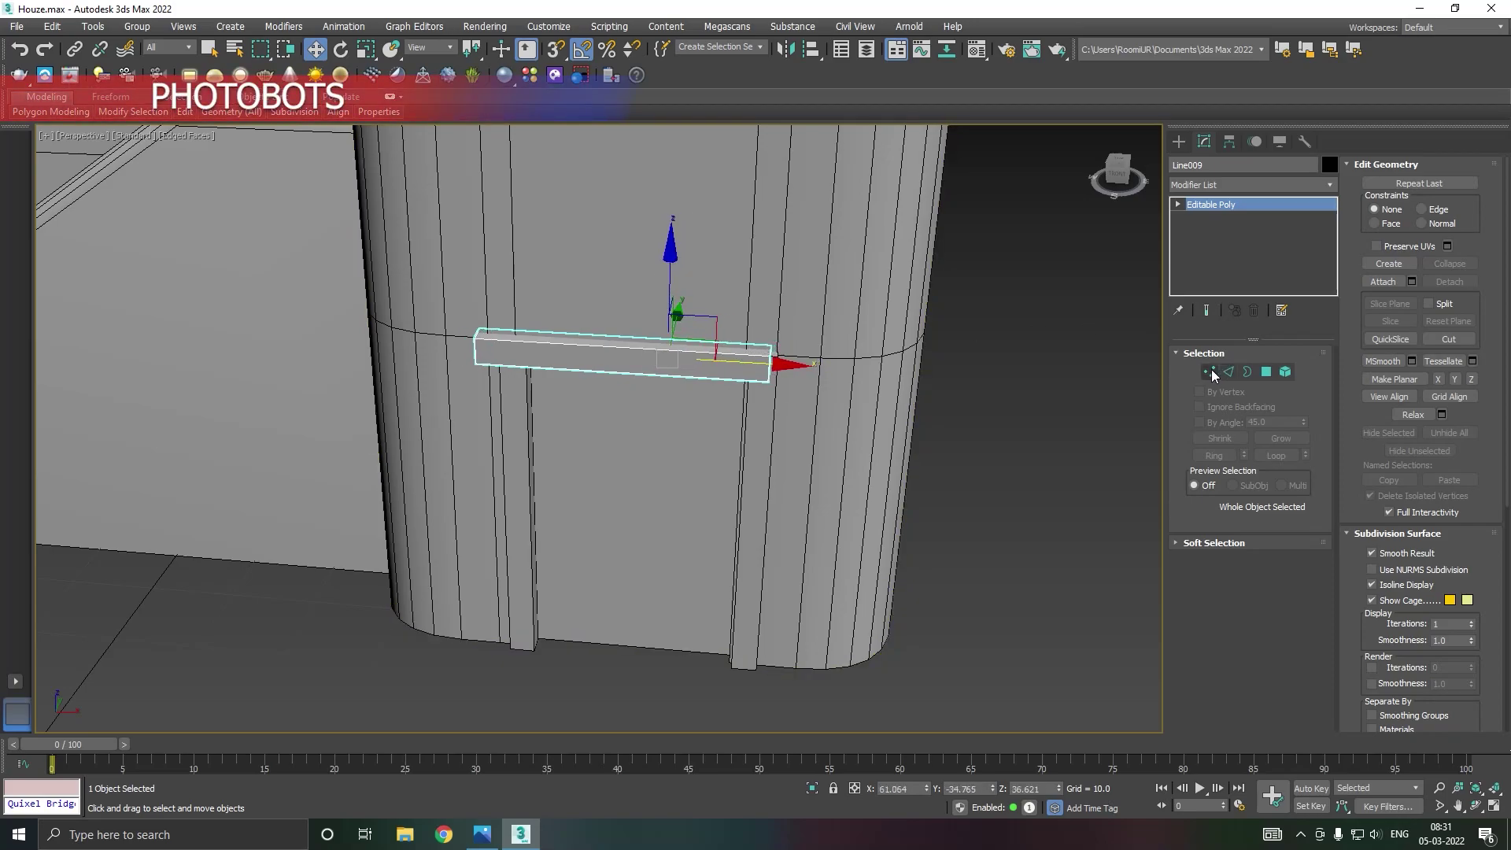
{"action": "left_click", "coordinate": [1211, 373]}
{"action": "left_click_drag", "start_coordinate": [861, 366], "coordinate": [867, 362]}
{"action": "mouse_move", "coordinate": [867, 362]}
{"action": "middle_mouse_down", "text": "alt"}
{"action": "mouse_move", "coordinate": [938, 306]}
{"action": "mouse_move", "coordinate": [918, 377]}
{"action": "mouse_move", "coordinate": [867, 387]}
{"action": "middle_mouse_up", "text": "alt"}
{"action": "left_click", "coordinate": [1204, 204]}
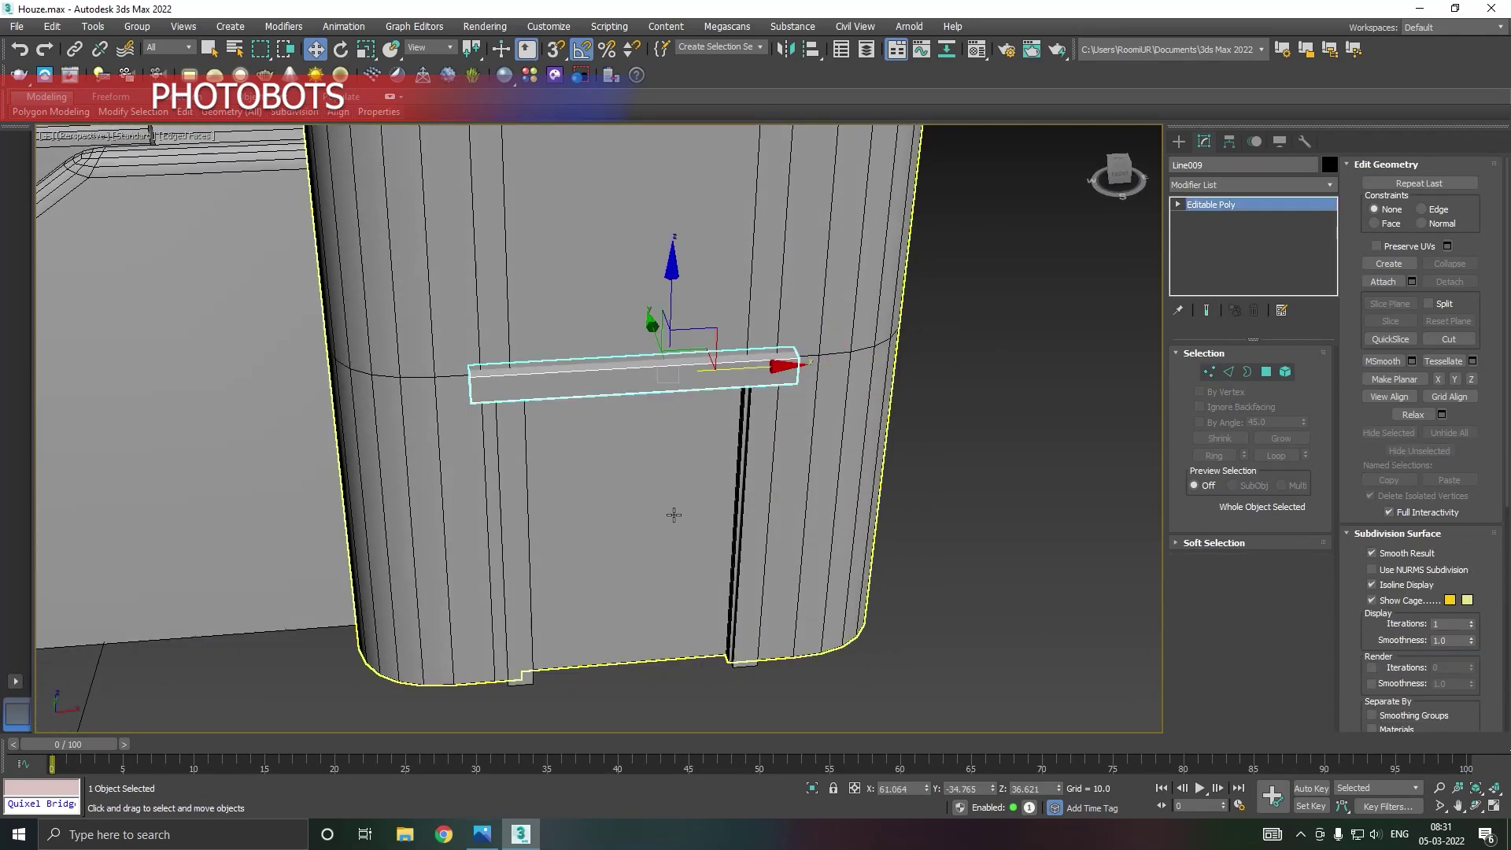
Shift the second post to about X 69.898 and attach the lintel and the stair-side post to it.
{"action": "left_click", "coordinate": [732, 512]}
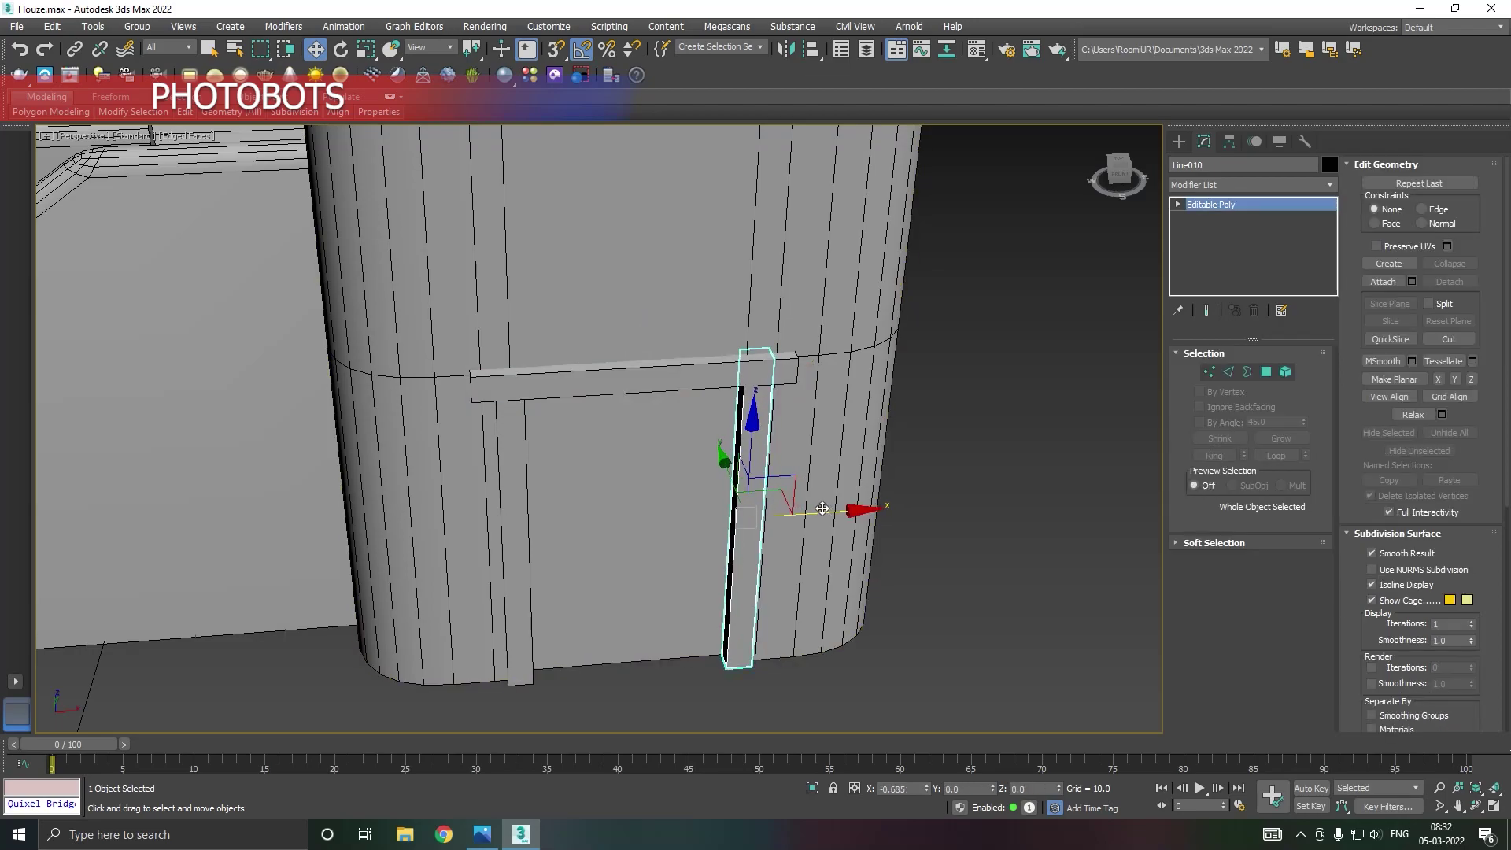
{"action": "middle_click_drag", "start_coordinate": [823, 509], "coordinate": [770, 476], "text": "alt"}
{"action": "left_click", "coordinate": [1391, 283]}
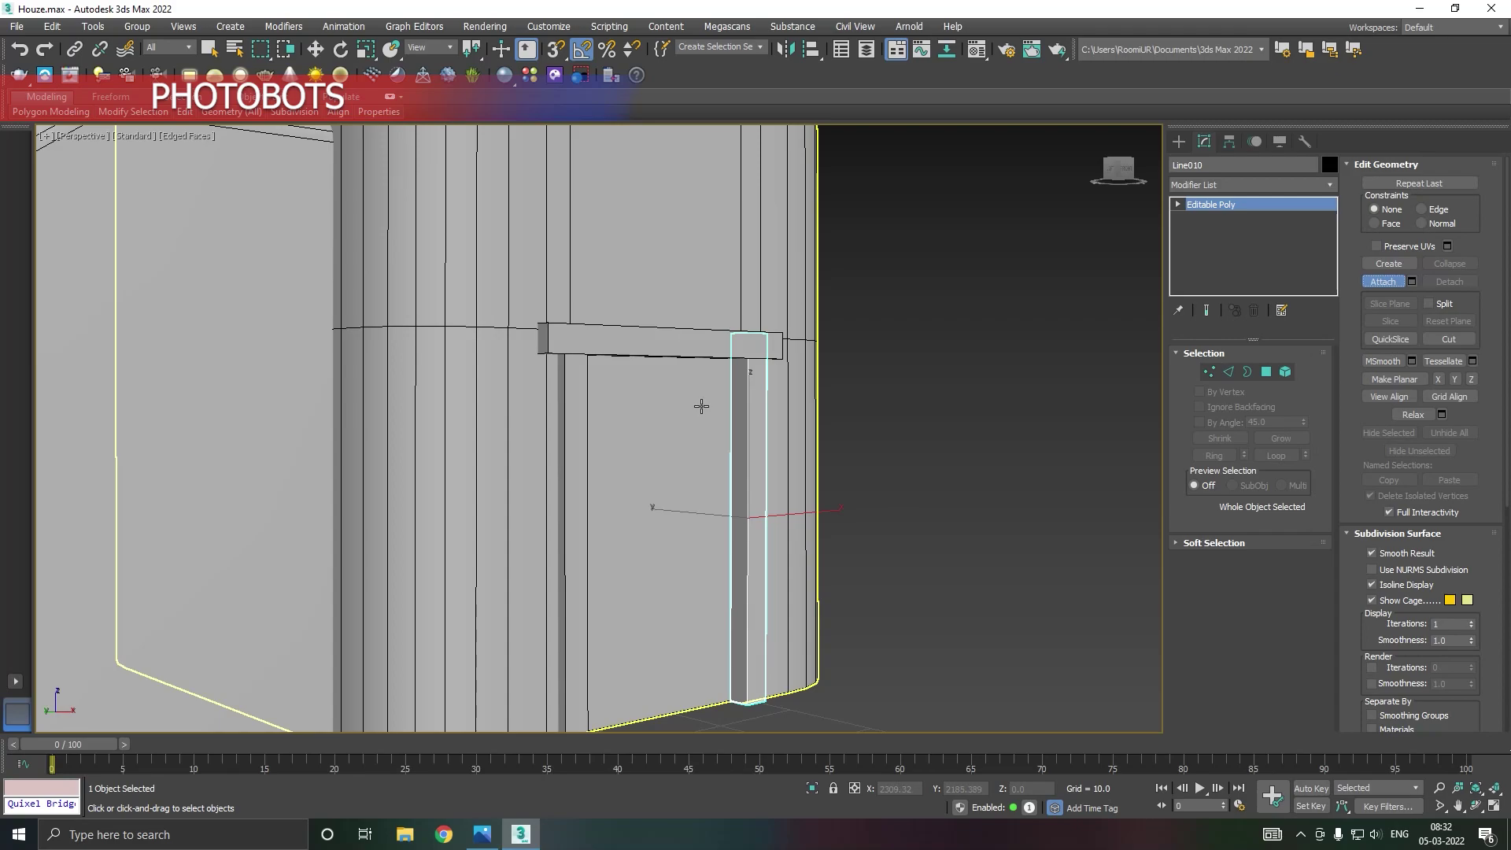
{"action": "left_click", "coordinate": [692, 343]}
{"action": "left_click", "coordinate": [583, 414]}
{"action": "key", "text": "w"}
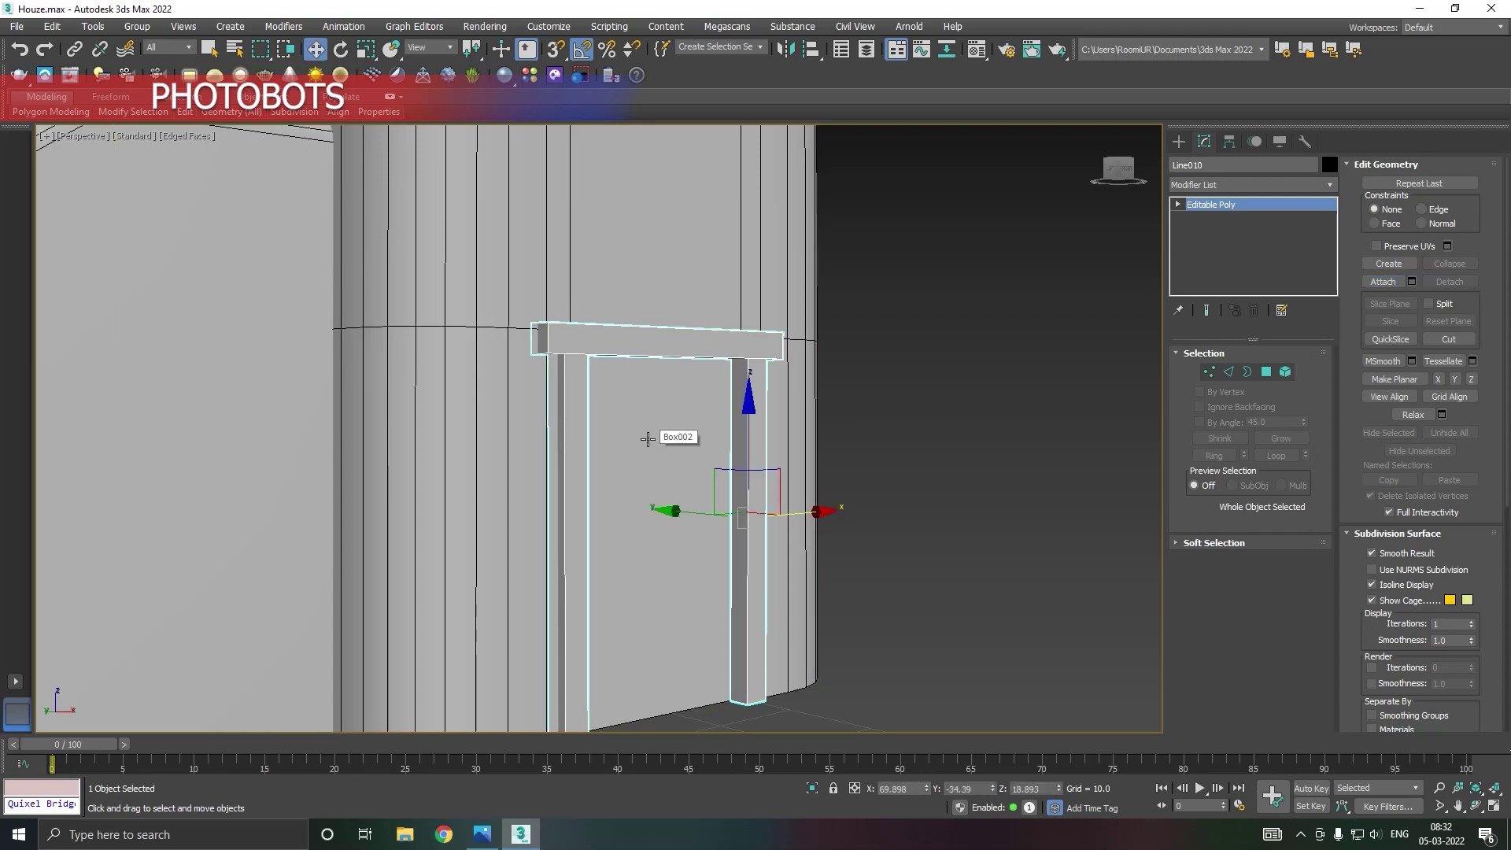
Try a chamfer on all edges of the door frame with amount 0.811 and 2 segments.
{"action": "scroll", "coordinate": [650, 437], "scroll_direction": "down", "scroll_amount": 2}
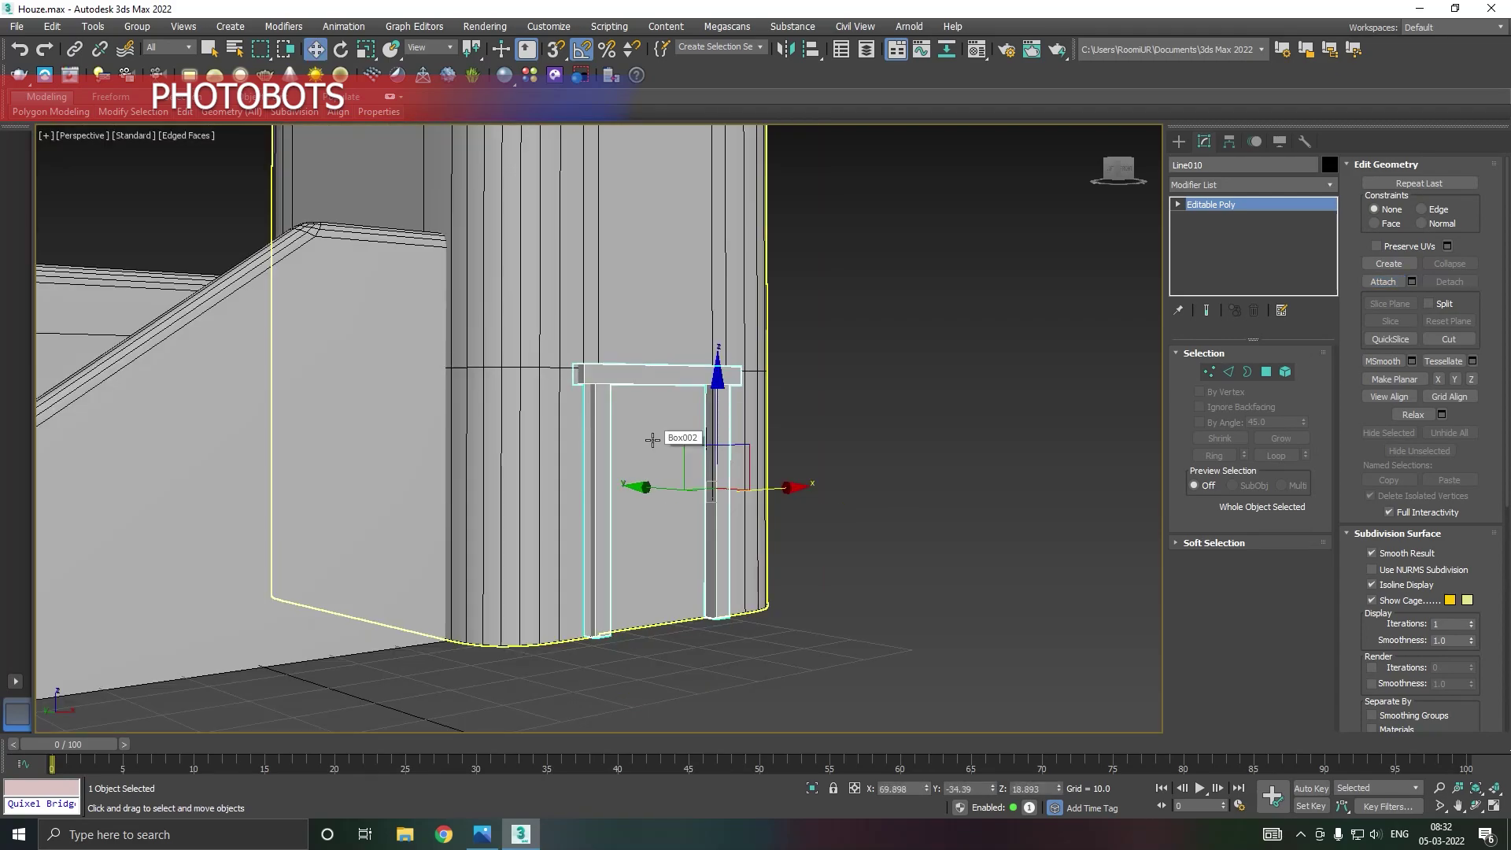
{"action": "left_click", "coordinate": [1221, 375]}
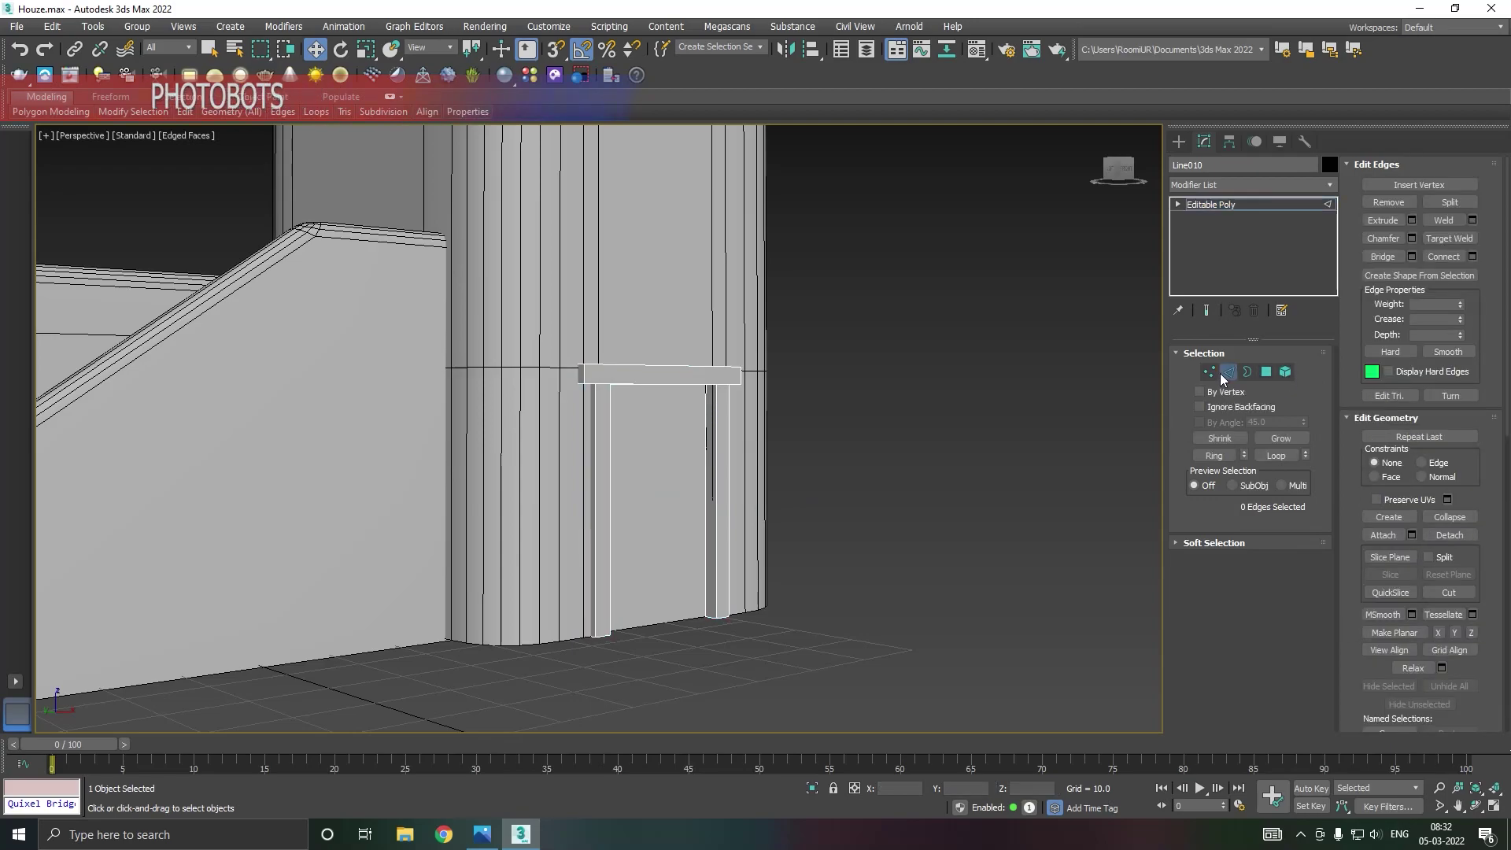
{"action": "left_click", "coordinate": [1411, 238]}
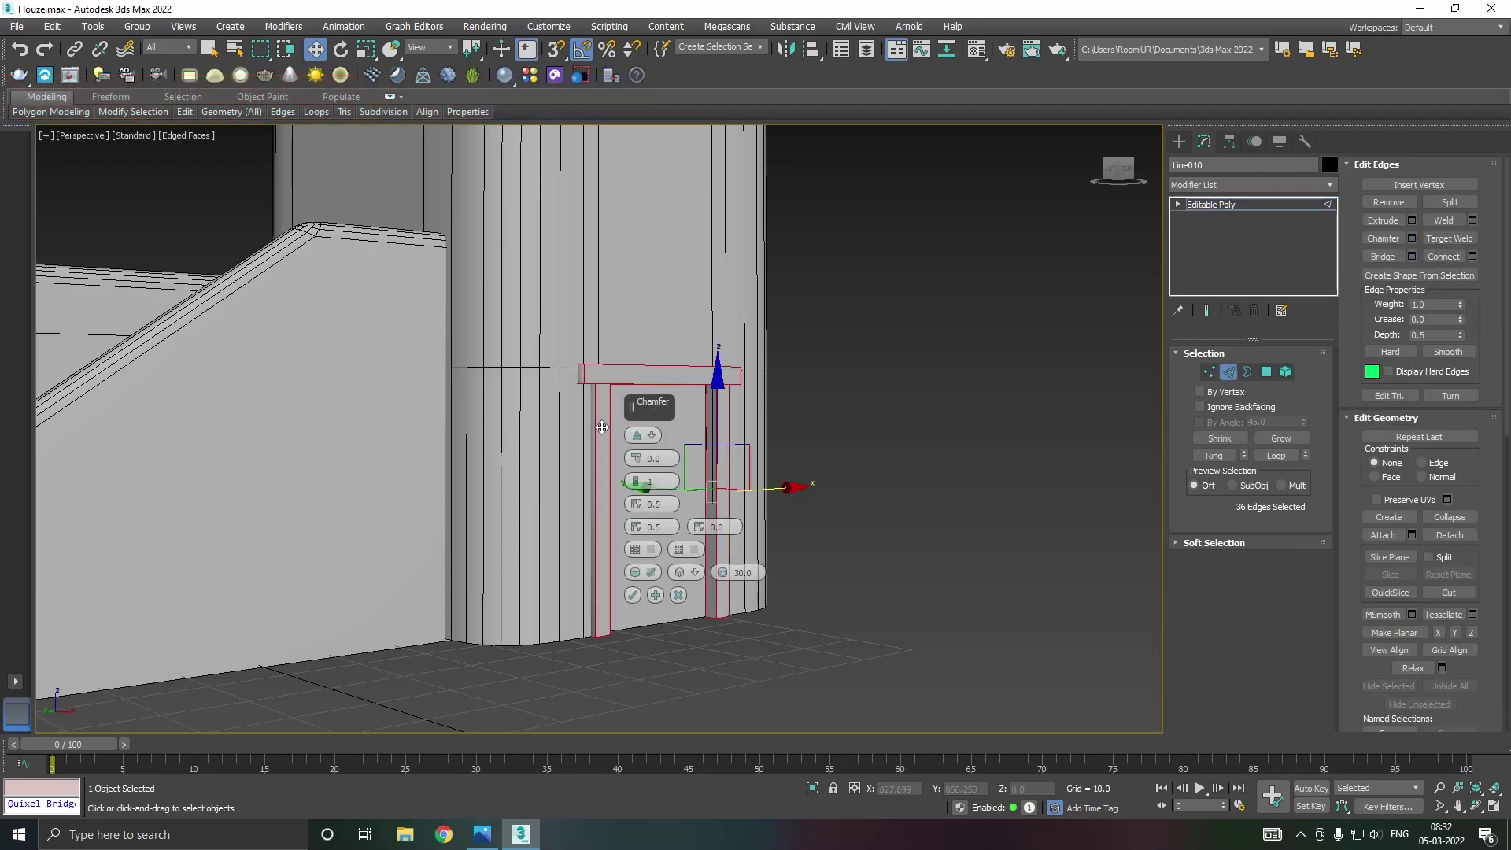
{"action": "scroll", "coordinate": [605, 426], "scroll_direction": "up", "scroll_amount": 5}
{"action": "left_click_drag", "start_coordinate": [635, 460], "coordinate": [634, 454]}
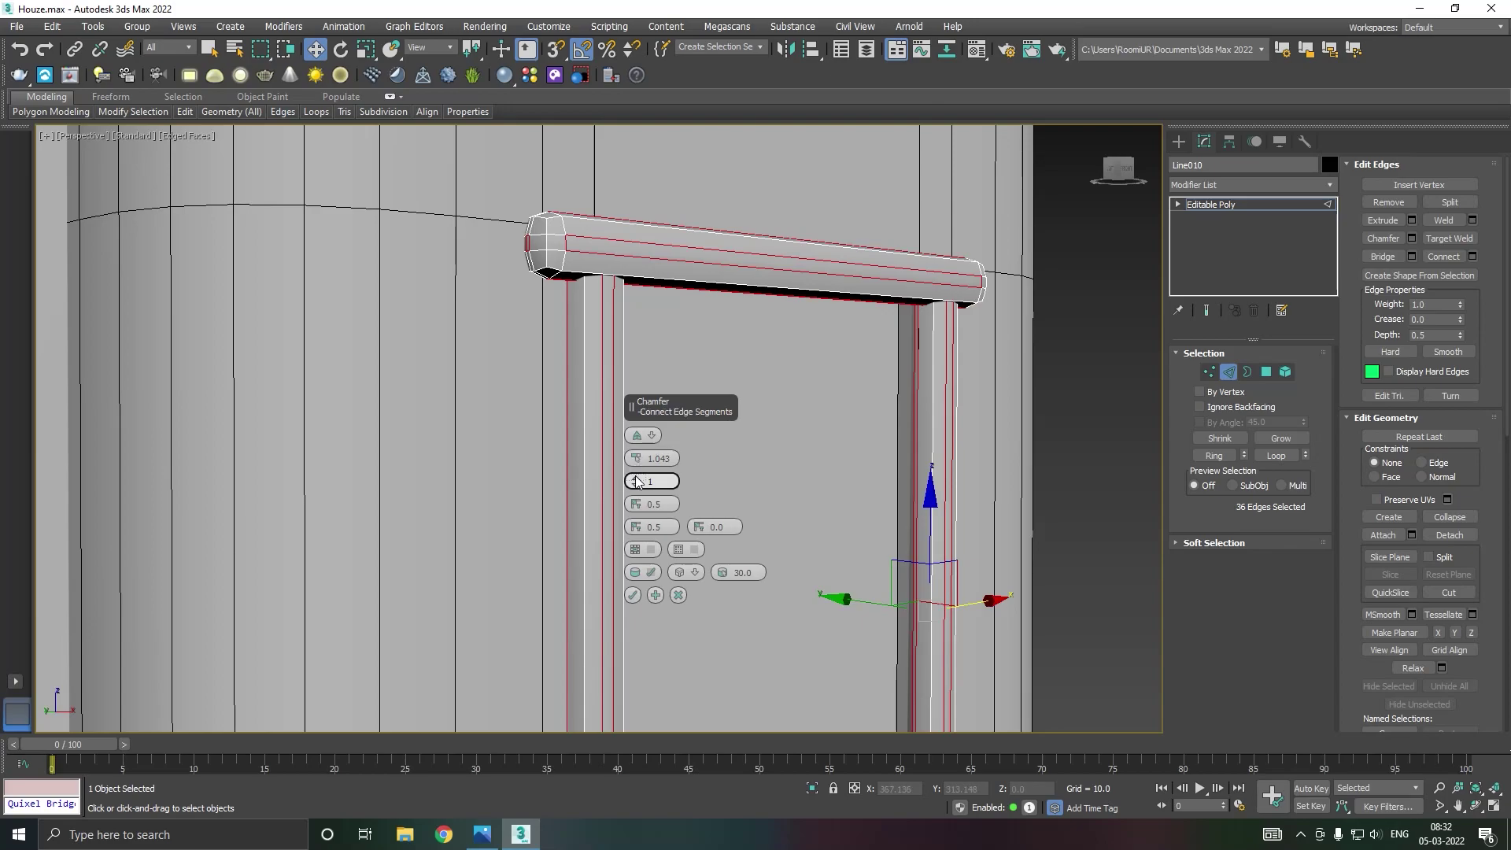
{"action": "left_click_drag", "start_coordinate": [638, 482], "coordinate": [639, 481]}
{"action": "mouse_move", "coordinate": [819, 469]}
{"action": "middle_mouse_down", "text": "alt"}
{"action": "mouse_move", "coordinate": [840, 469]}
{"action": "mouse_move", "coordinate": [826, 494]}
{"action": "middle_mouse_up", "text": "alt"}
{"action": "left_click_drag", "start_coordinate": [635, 460], "coordinate": [636, 461]}
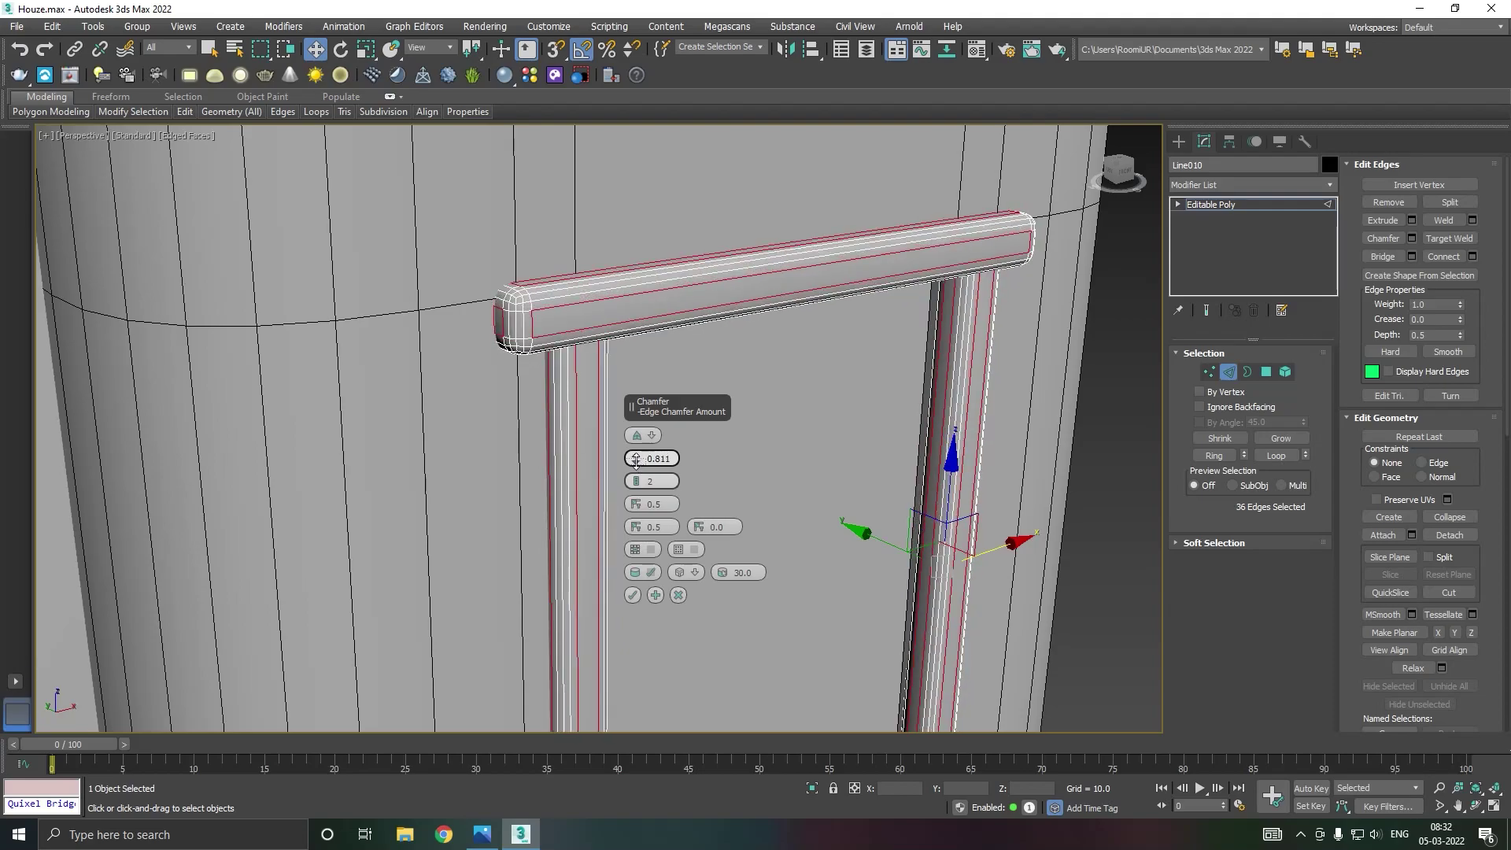
{"action": "scroll", "coordinate": [795, 428], "scroll_direction": "down", "scroll_amount": 5}
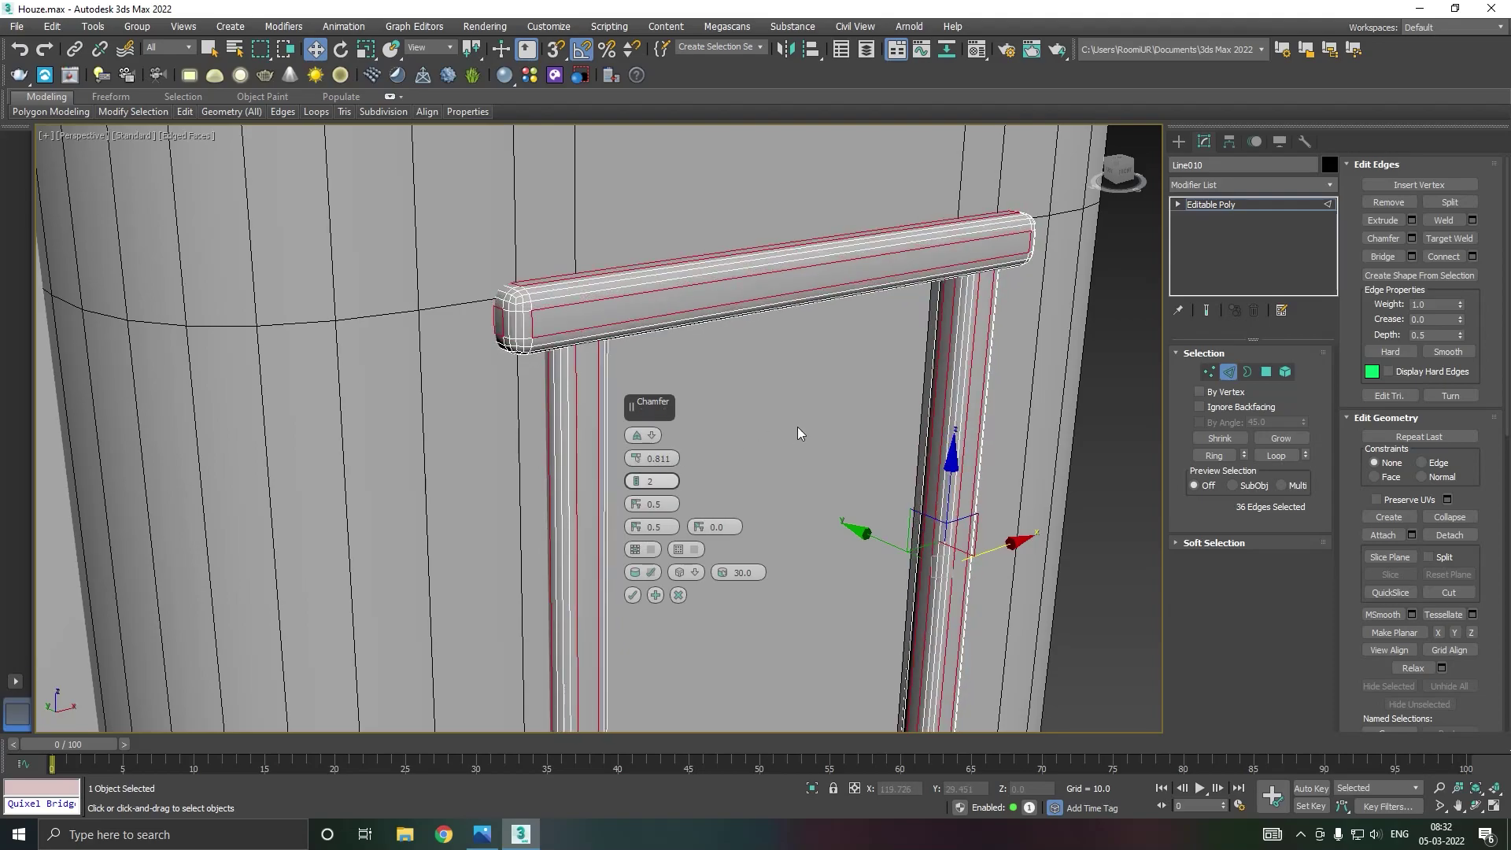
{"action": "middle_click_drag", "start_coordinate": [796, 426], "coordinate": [926, 500], "text": "alt"}
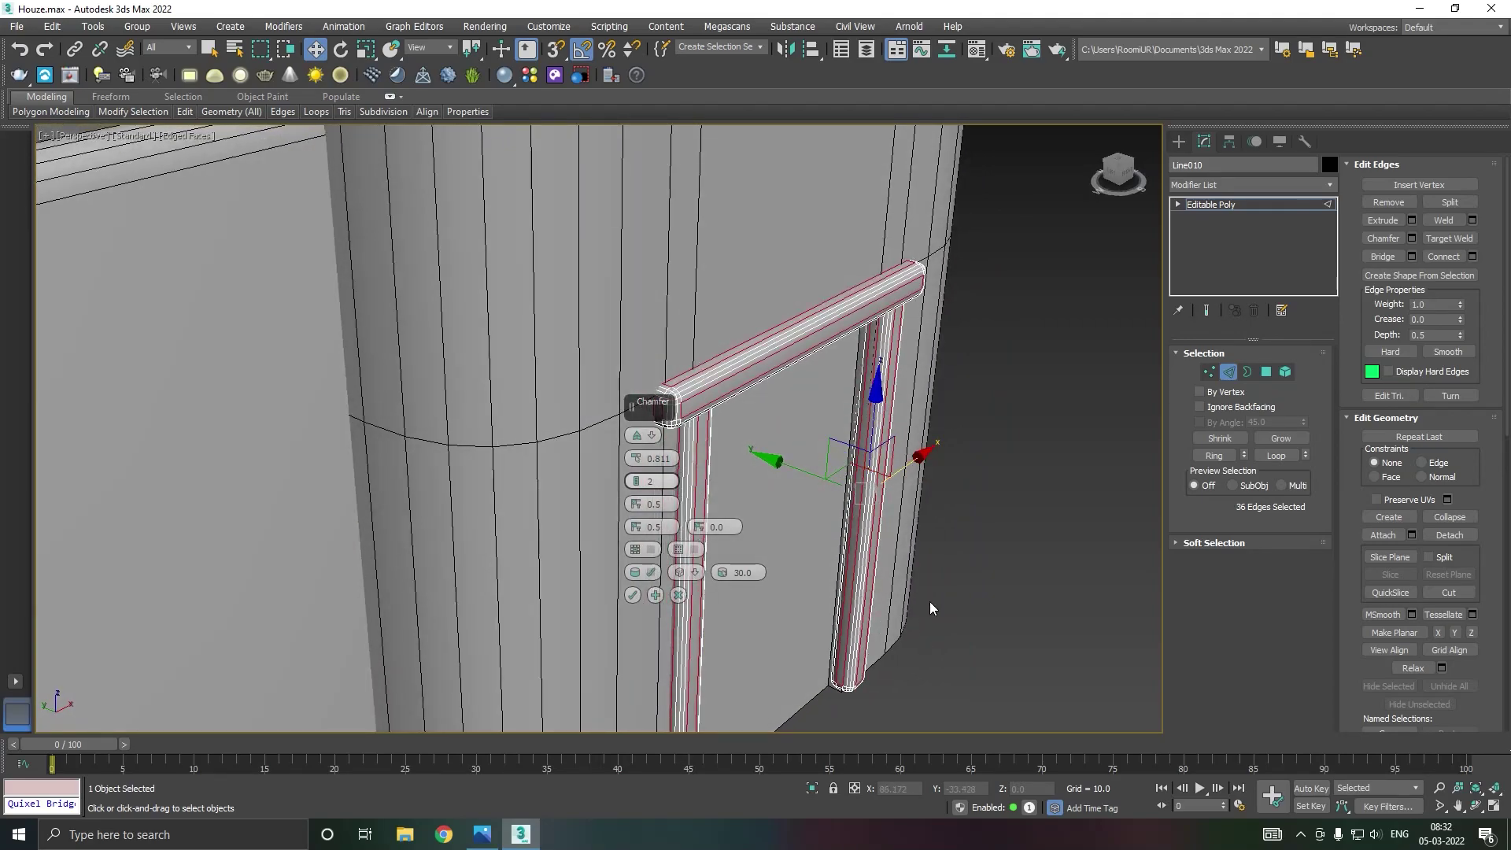
{"action": "middle_click_drag", "start_coordinate": [930, 608], "coordinate": [925, 588]}
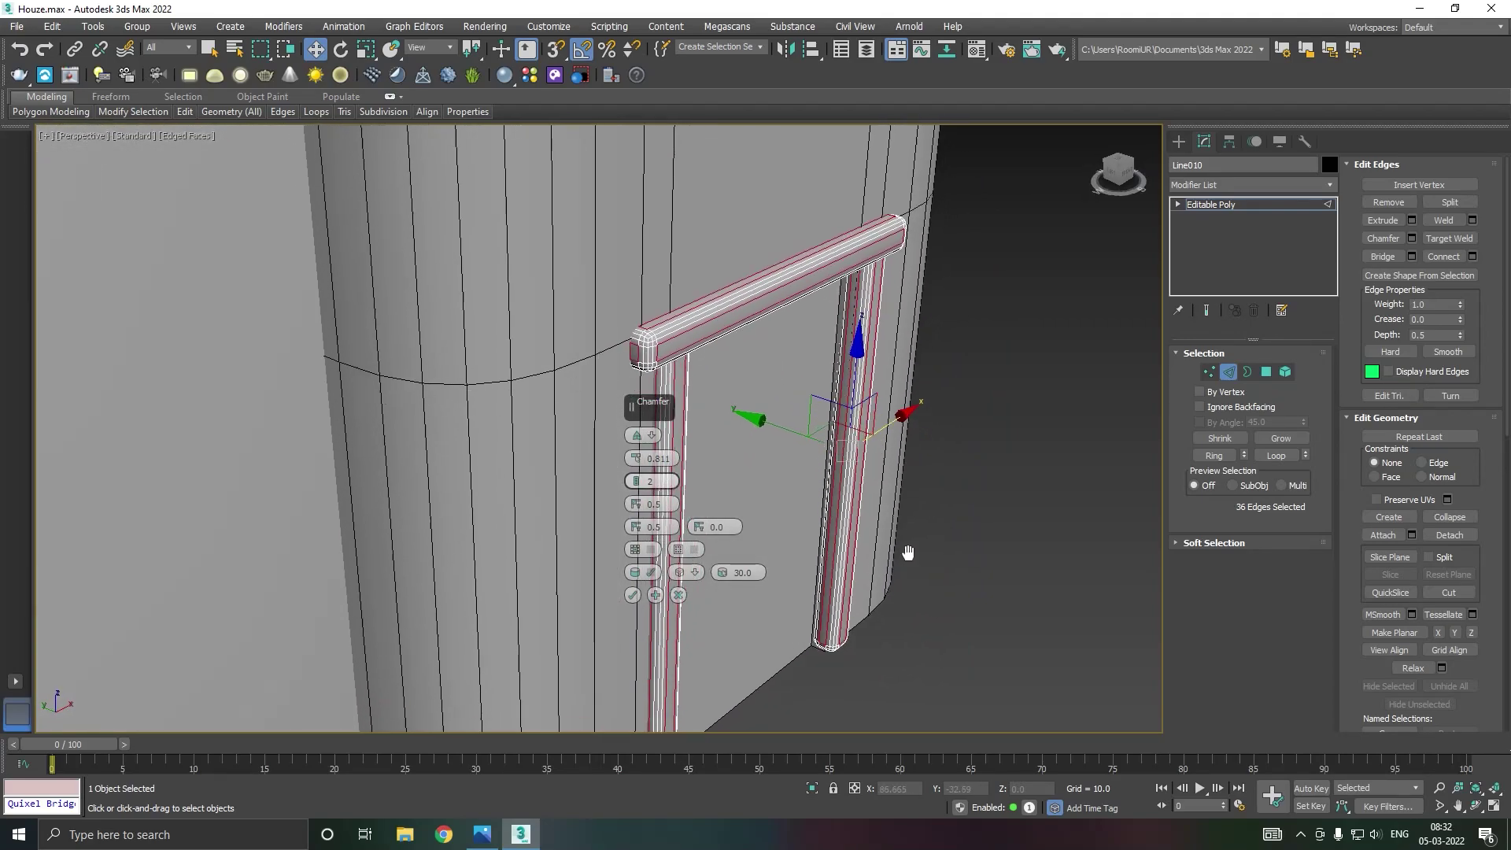
{"action": "left_click", "coordinate": [678, 596]}
Try the 0.811 two-segment chamfer on only the lengthwise edges of the two posts and the lintel.
{"action": "middle_click_drag", "start_coordinate": [715, 651], "coordinate": [709, 584], "text": "alt"}
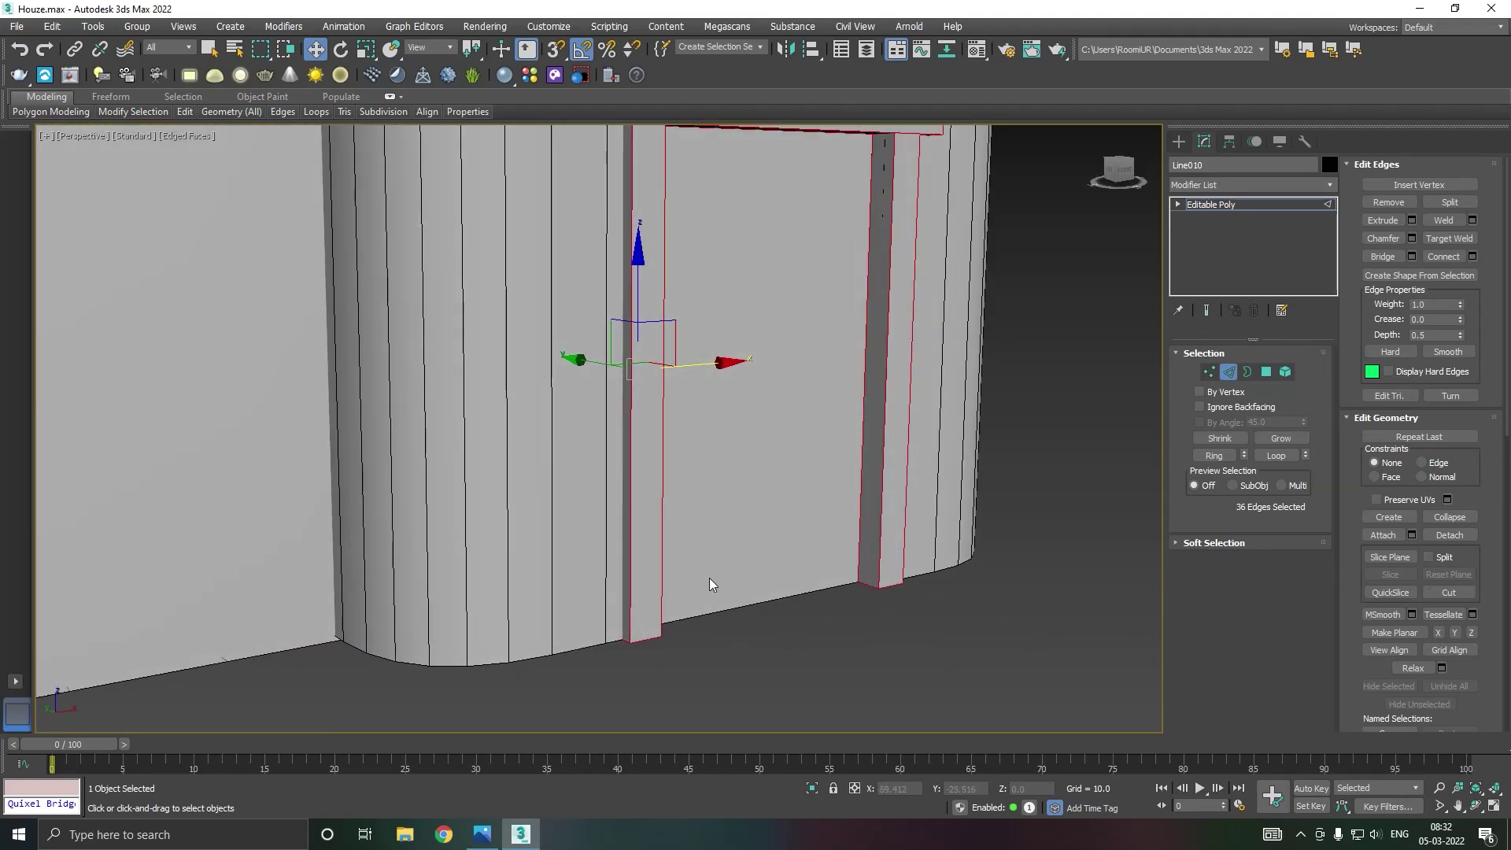
{"action": "scroll", "coordinate": [709, 583], "scroll_direction": "down", "scroll_amount": 4}
{"action": "left_click_drag", "start_coordinate": [607, 494], "coordinate": [609, 492]}
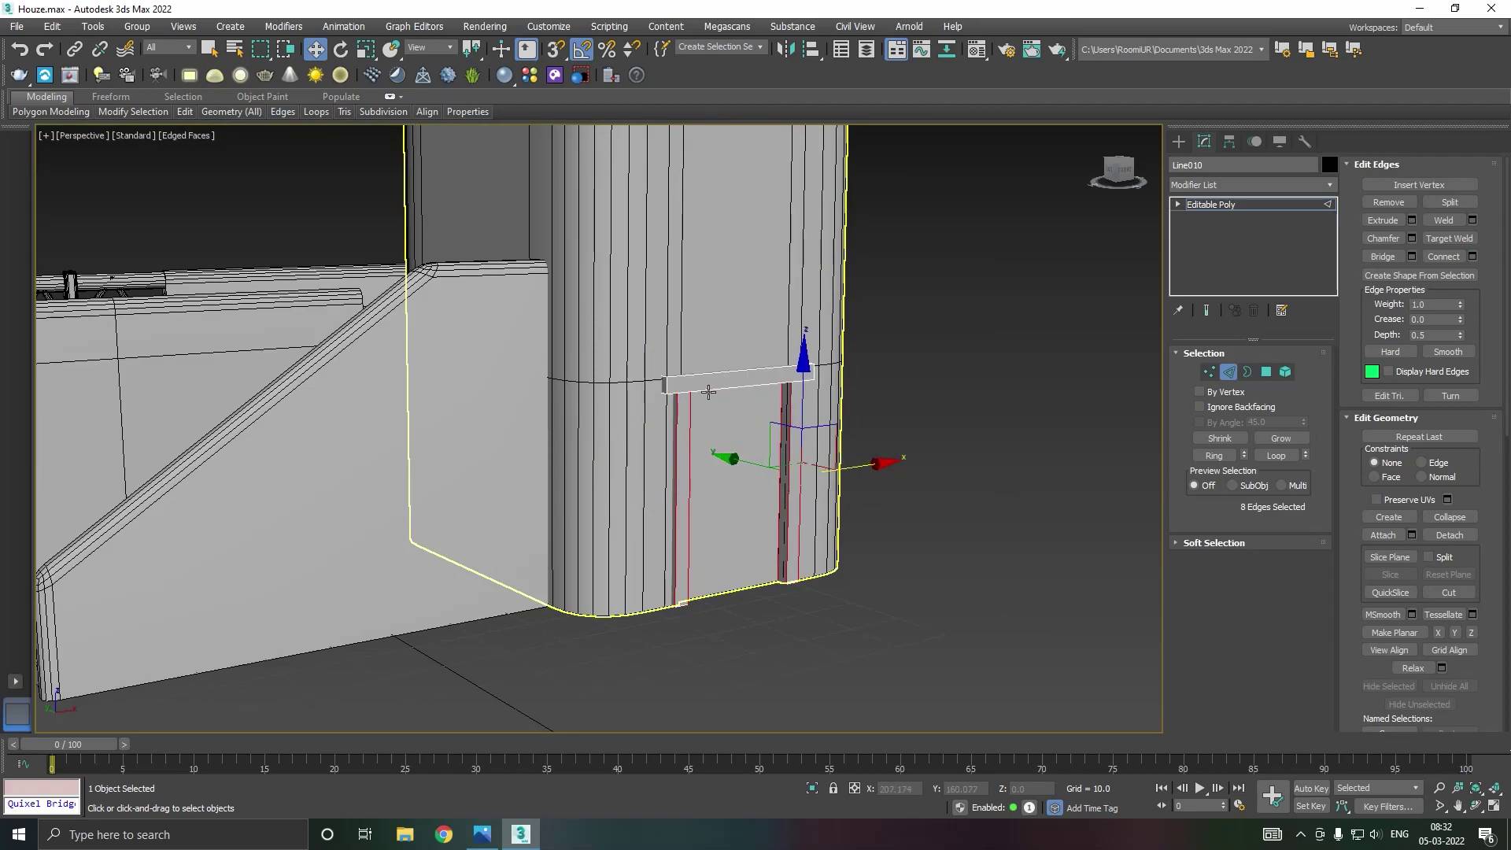
{"action": "left_click_drag", "start_coordinate": [730, 434], "coordinate": [729, 433], "text": "ctrl"}
{"action": "scroll", "coordinate": [682, 372], "scroll_direction": "up", "scroll_amount": 4}
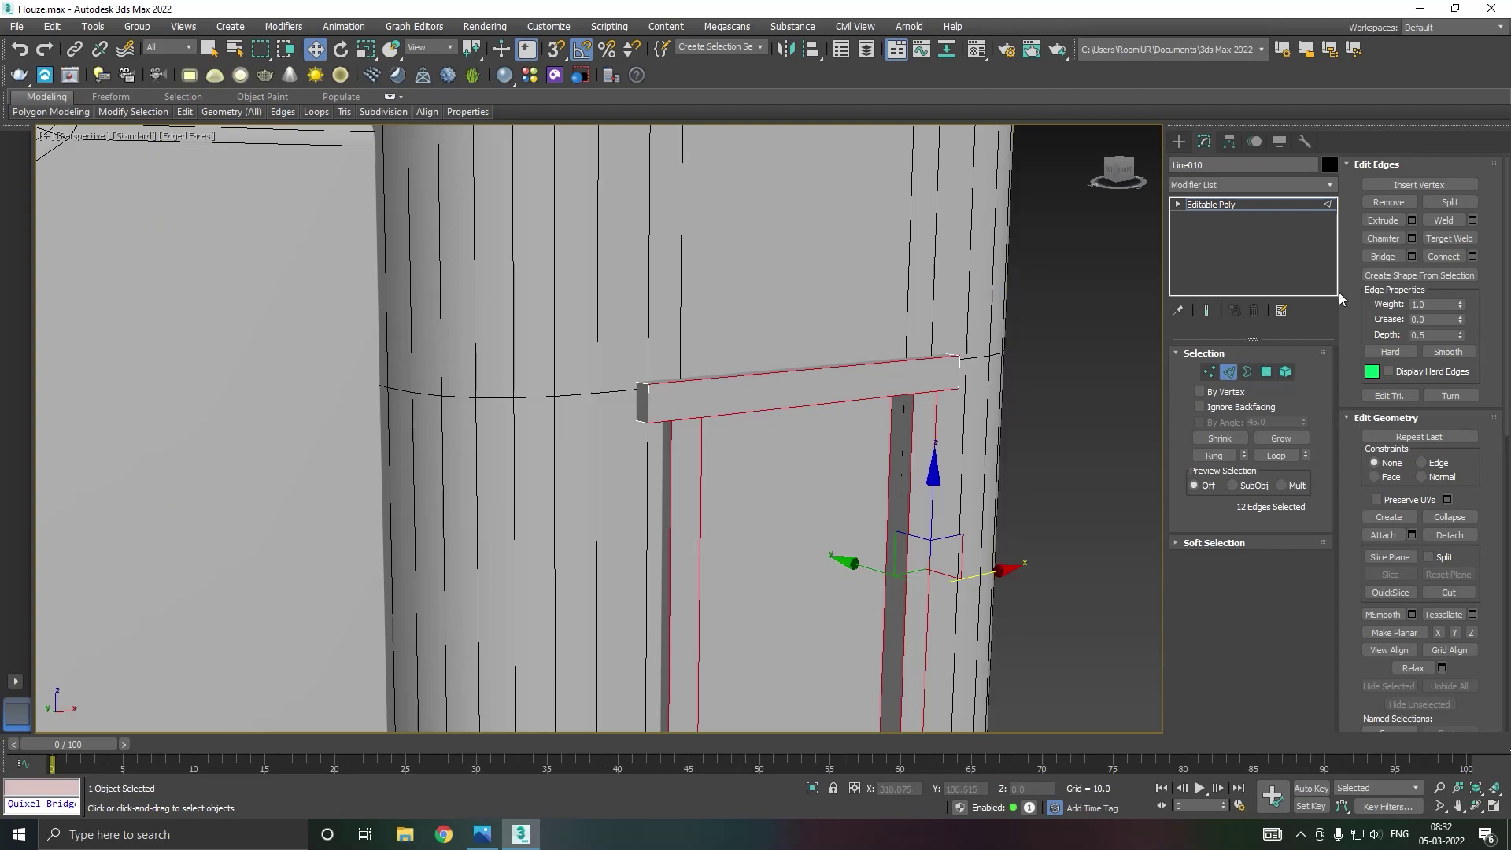
{"action": "left_click", "coordinate": [1412, 239]}
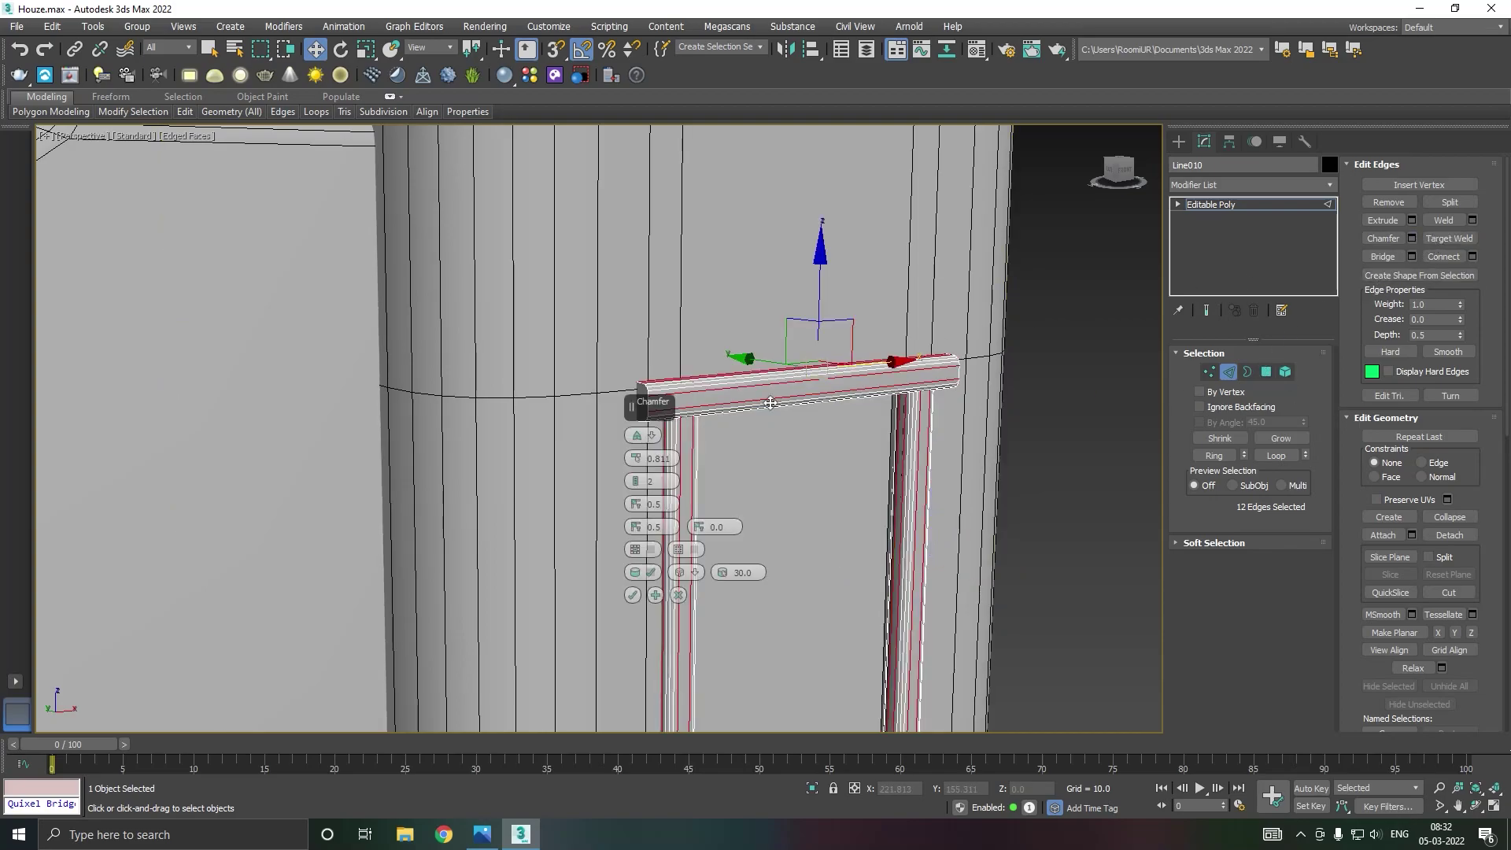
{"action": "left_click_drag", "start_coordinate": [632, 407], "coordinate": [754, 423]}
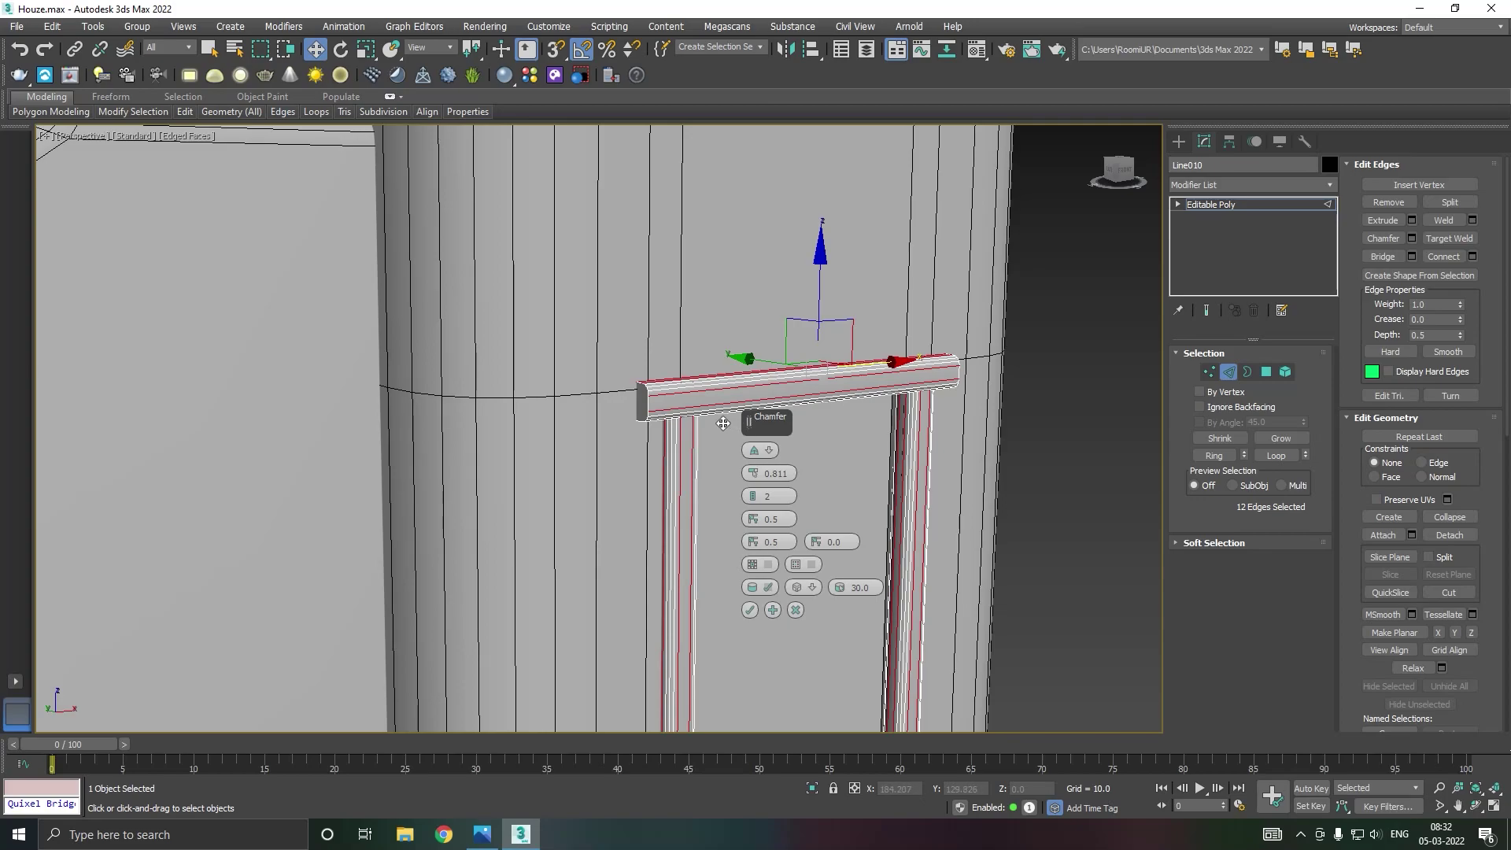
{"action": "left_click", "coordinate": [794, 611]}
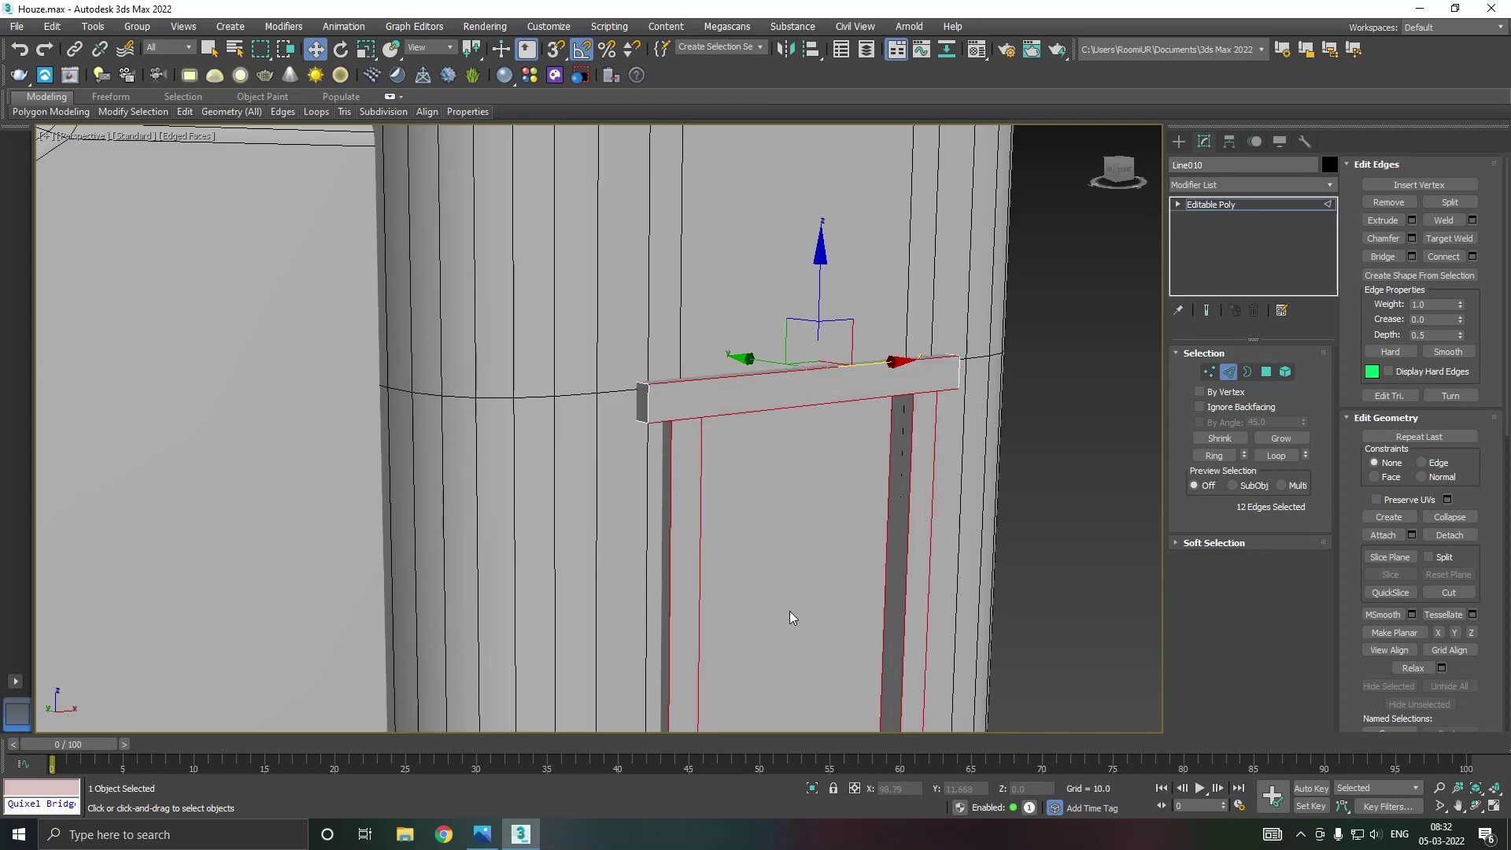
Chamfer all door frame edges except the posts' bottom edges with amount 0.695 and 2 segments.
{"action": "left_click_drag", "start_coordinate": [559, 277], "coordinate": [1078, 522]}
{"action": "left_click", "coordinate": [1412, 239]}
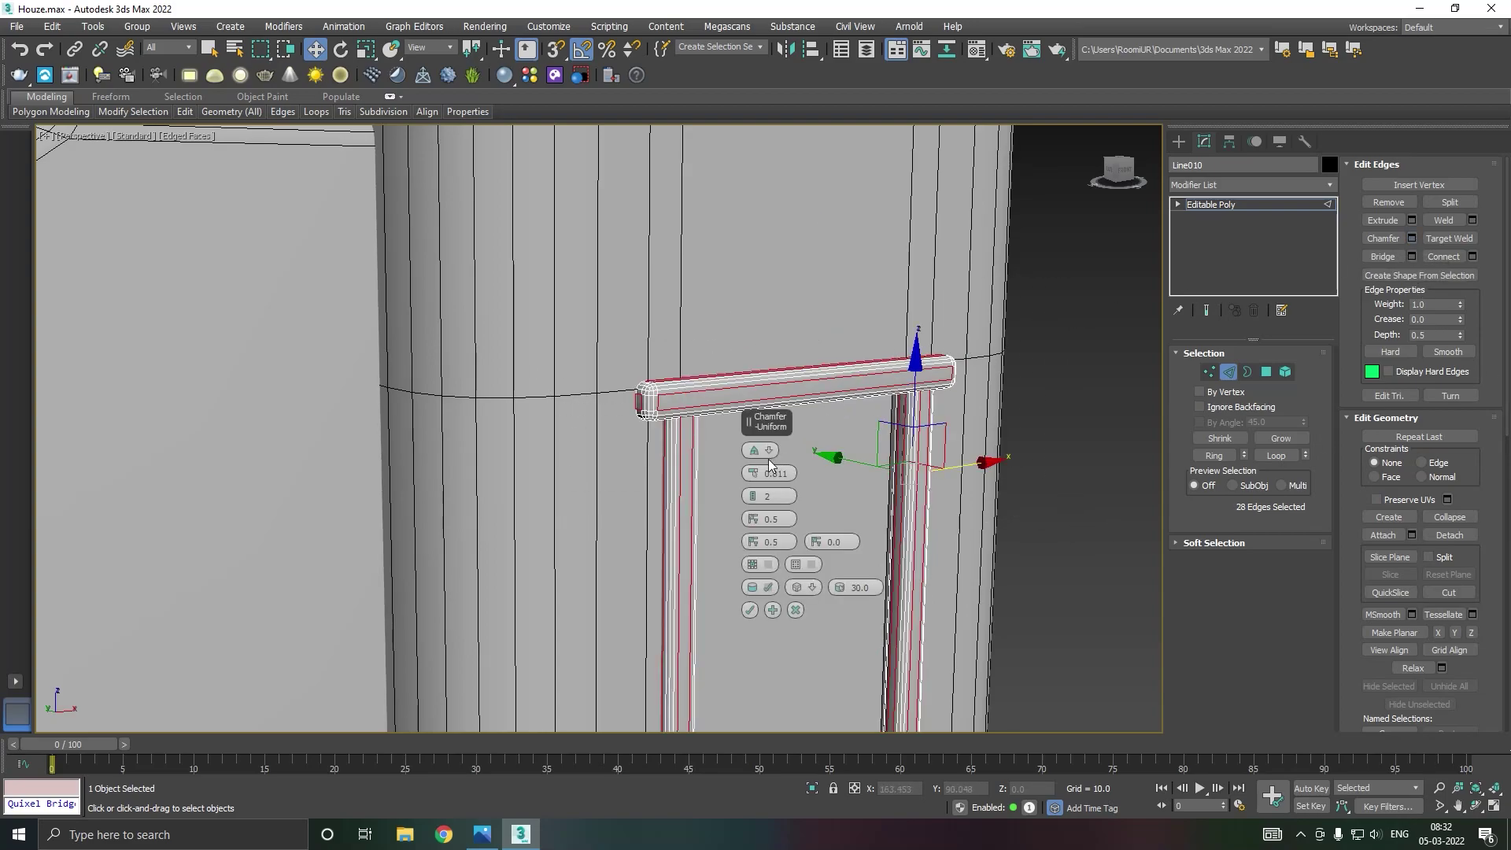
{"action": "left_click_drag", "start_coordinate": [755, 472], "coordinate": [756, 471]}
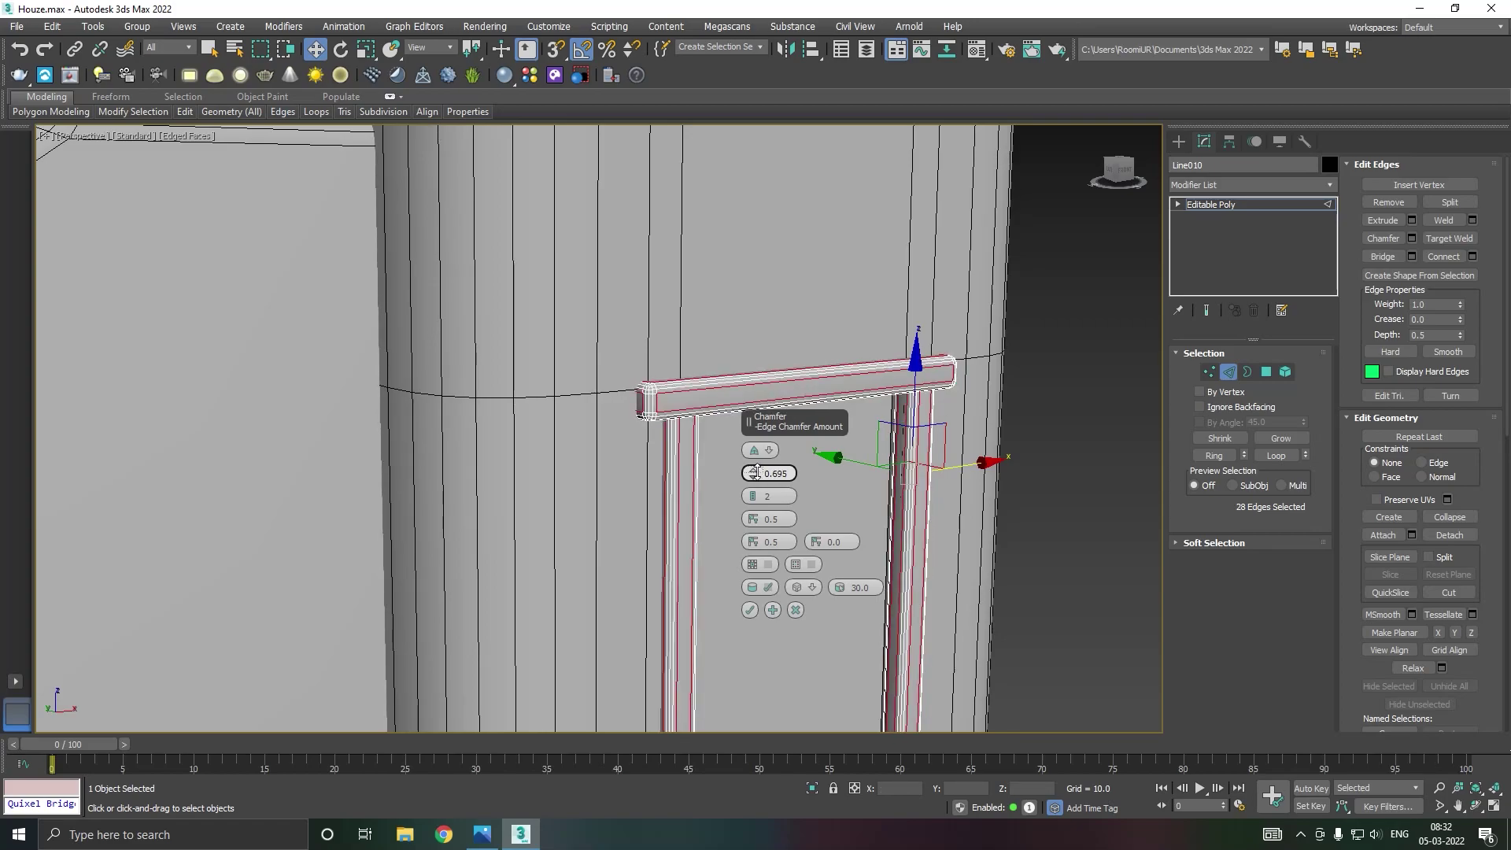
{"action": "left_click", "coordinate": [748, 610]}
{"action": "left_click", "coordinate": [1216, 206]}
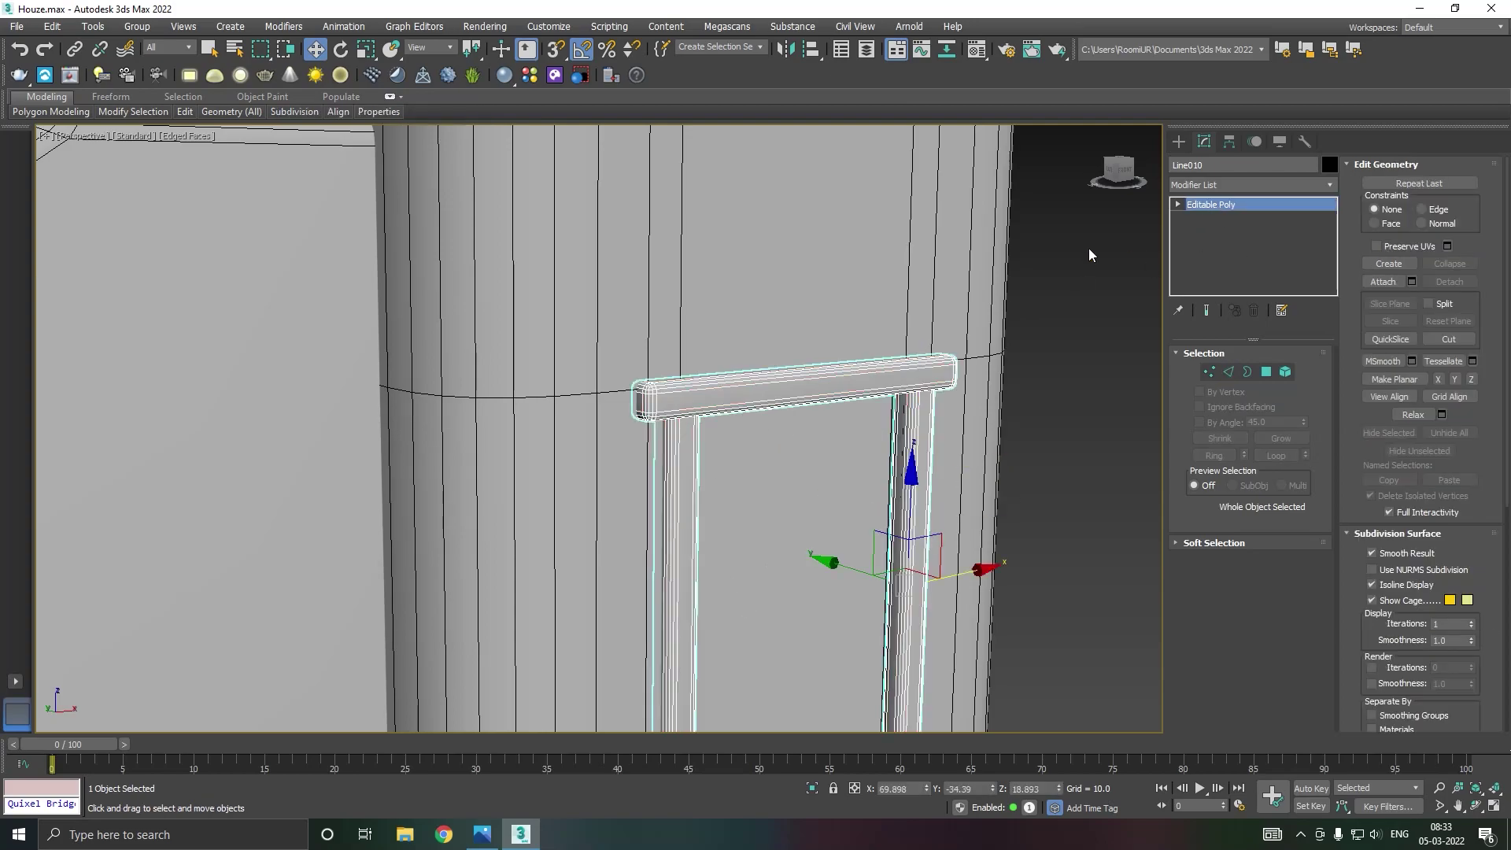
Add two horizontal SwiftLoop edge loops around the tower's upper part, forming a band across its stair-facing wall.
{"action": "scroll", "coordinate": [836, 310], "scroll_direction": "down", "scroll_amount": 5}
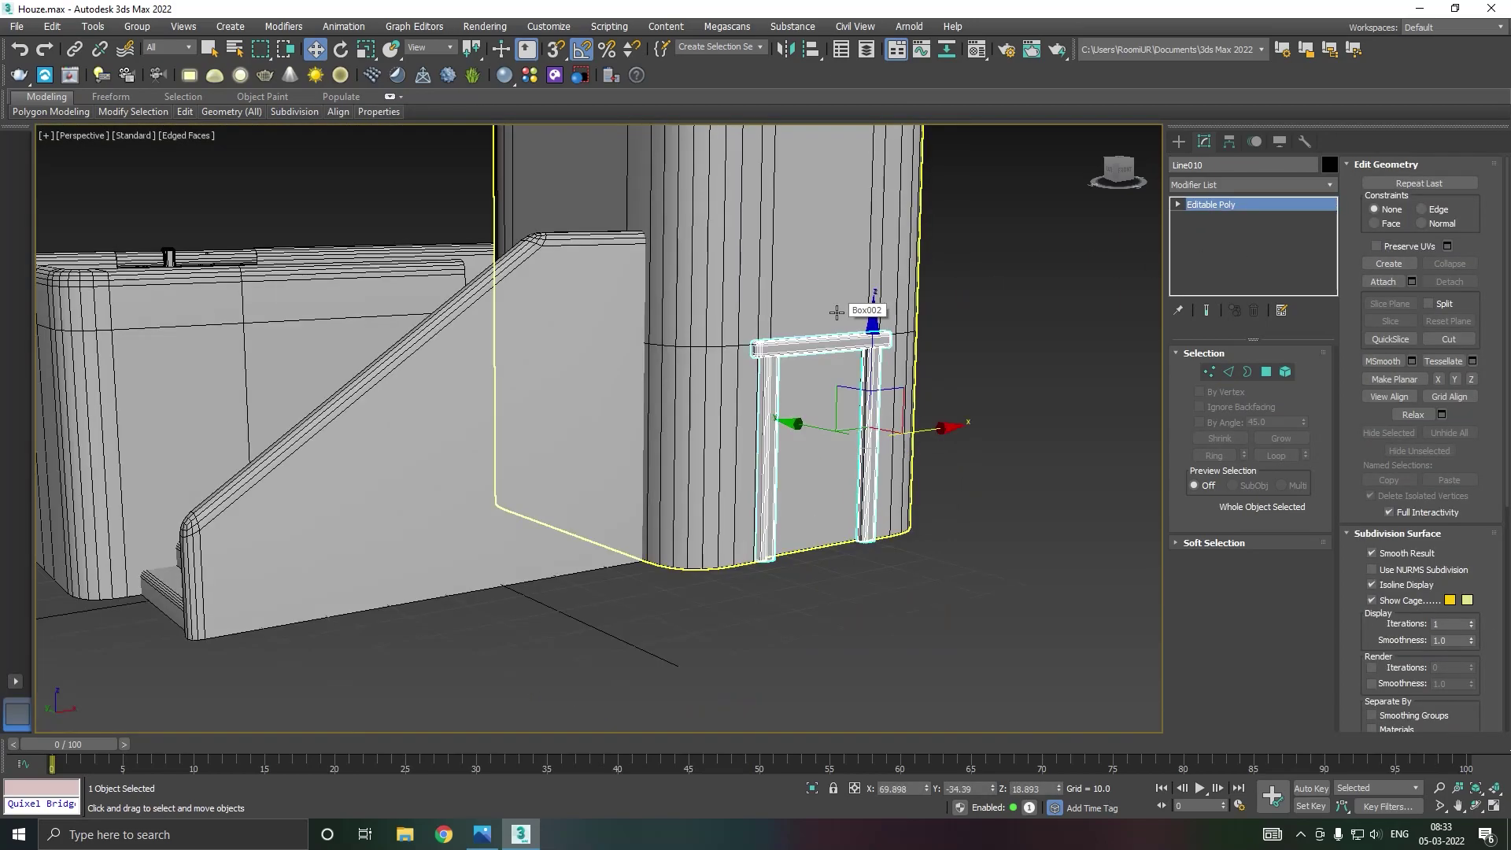
{"action": "left_click", "coordinate": [977, 403]}
{"action": "scroll", "coordinate": [796, 481], "scroll_direction": "down", "scroll_amount": 6}
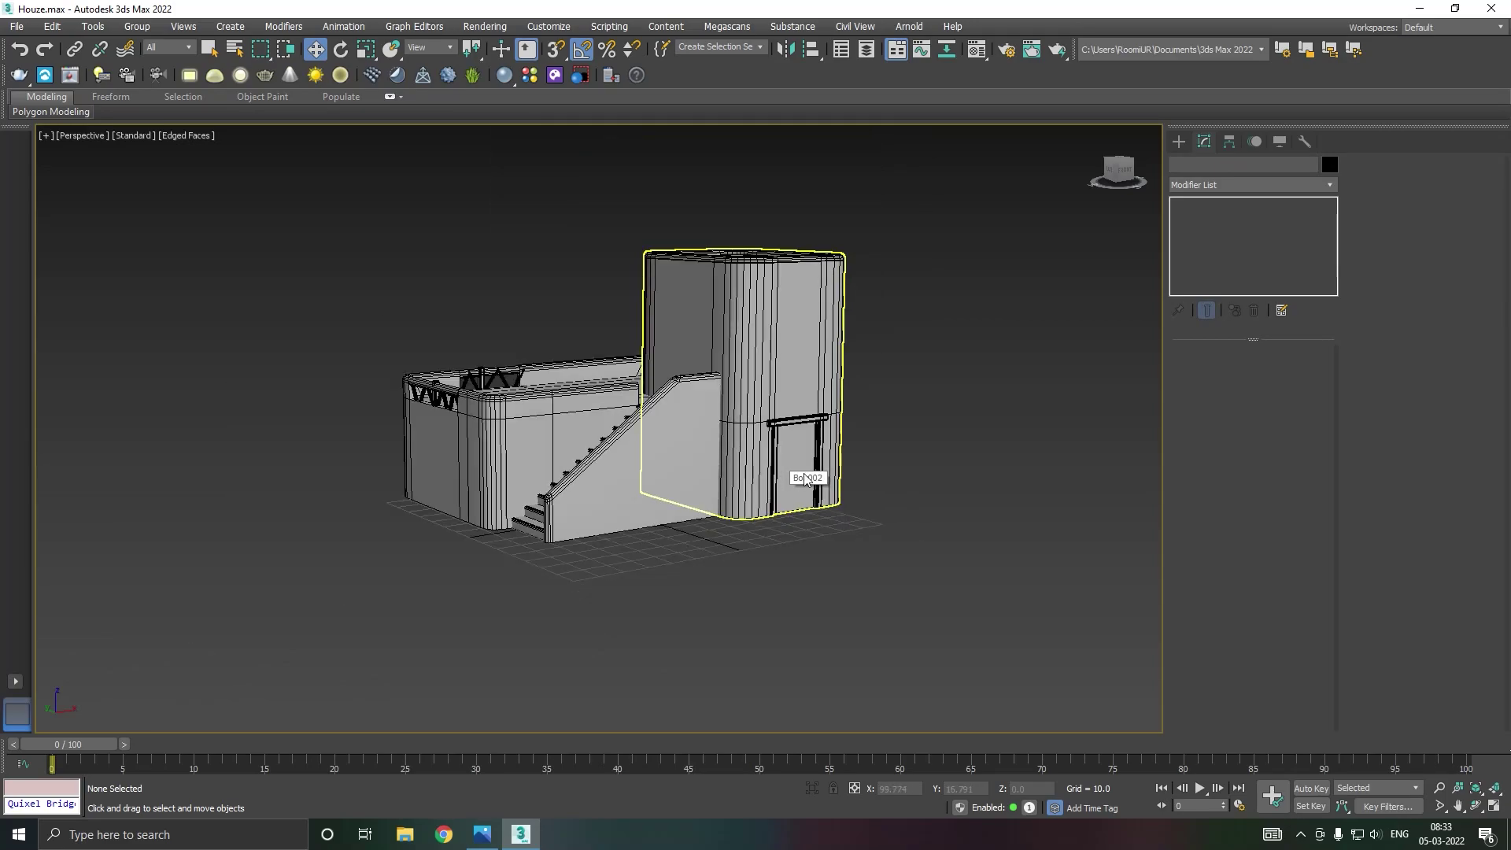
{"action": "middle_click_drag", "start_coordinate": [862, 465], "coordinate": [870, 540], "text": "alt"}
{"action": "left_click", "coordinate": [784, 373]}
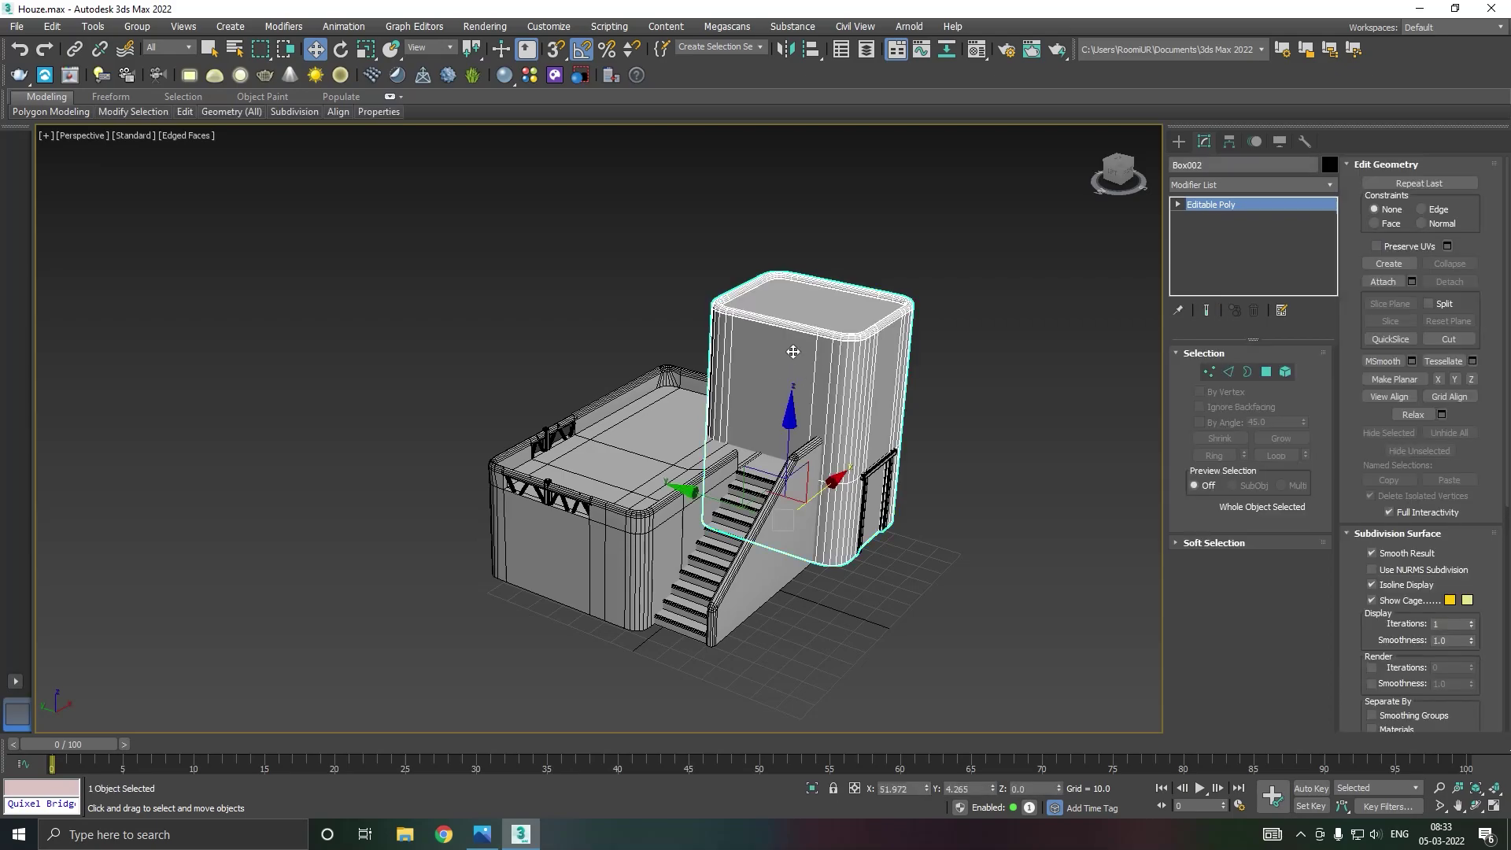
{"action": "scroll", "coordinate": [787, 372], "scroll_direction": "up", "scroll_amount": 5}
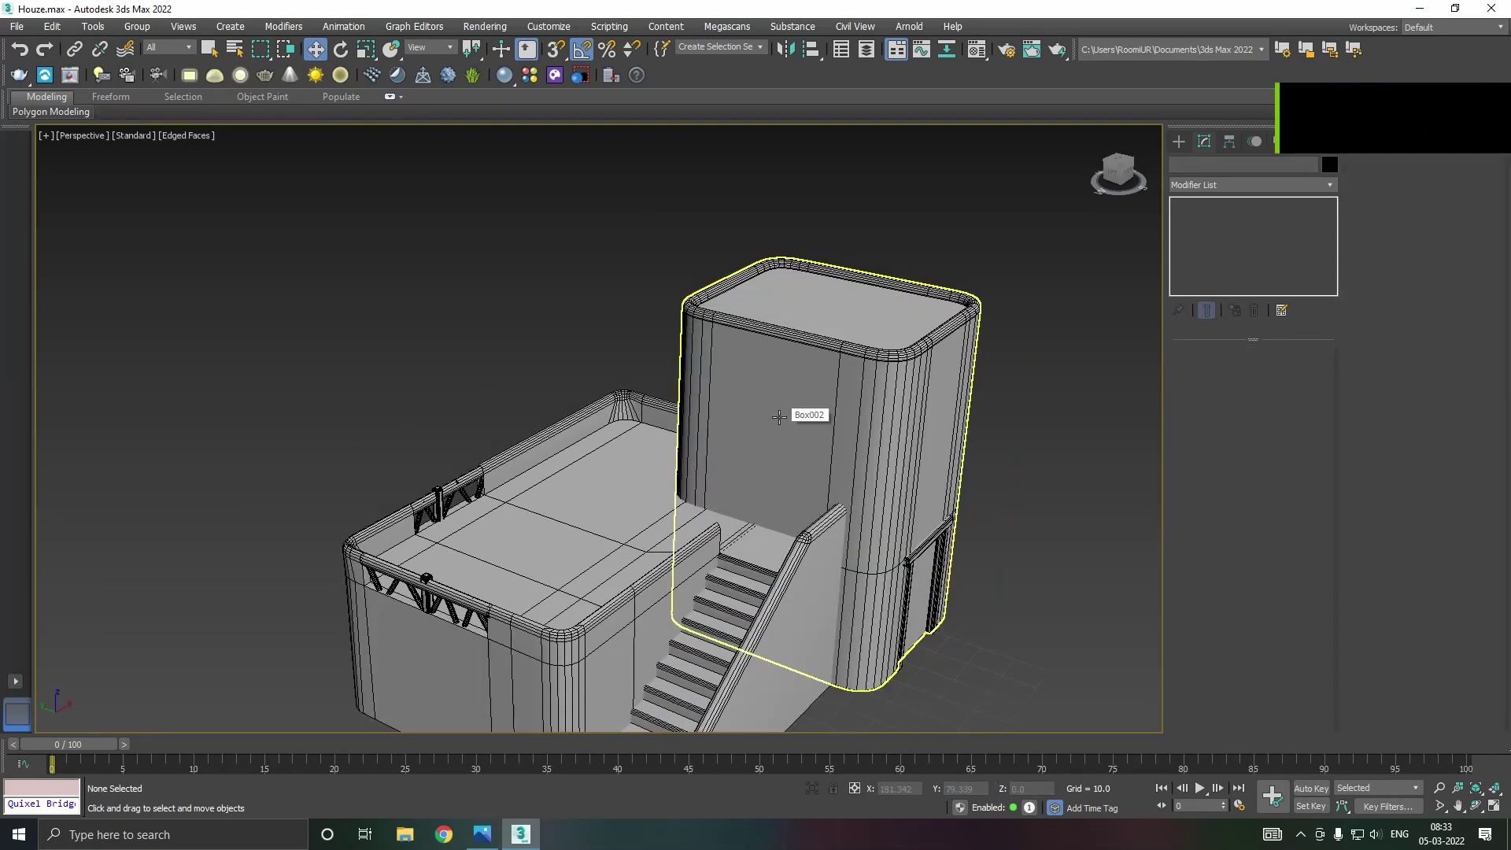
{"action": "left_click", "coordinate": [779, 417]}
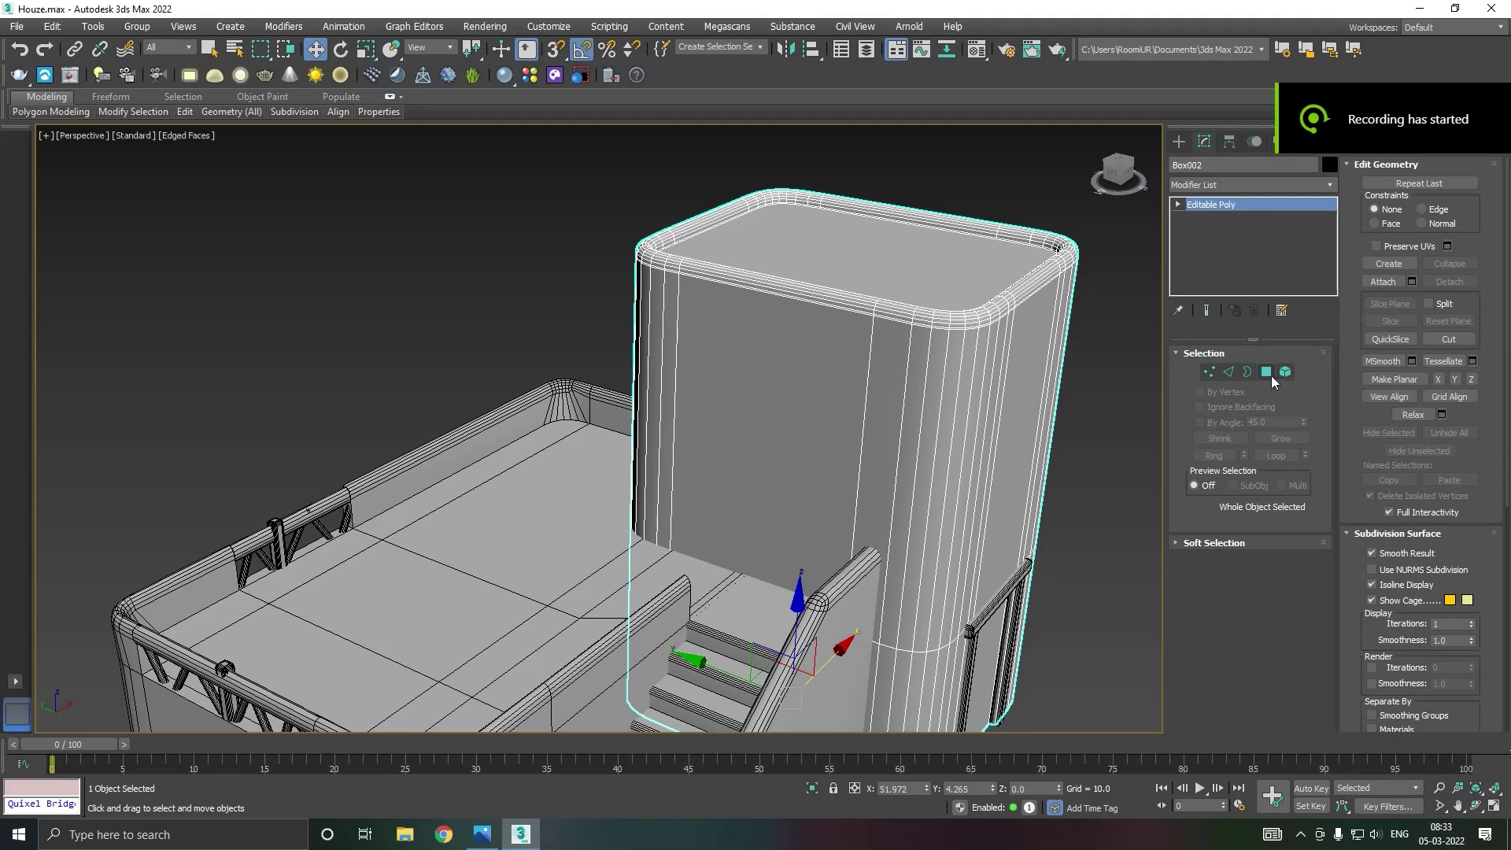
{"action": "left_click", "coordinate": [1266, 373]}
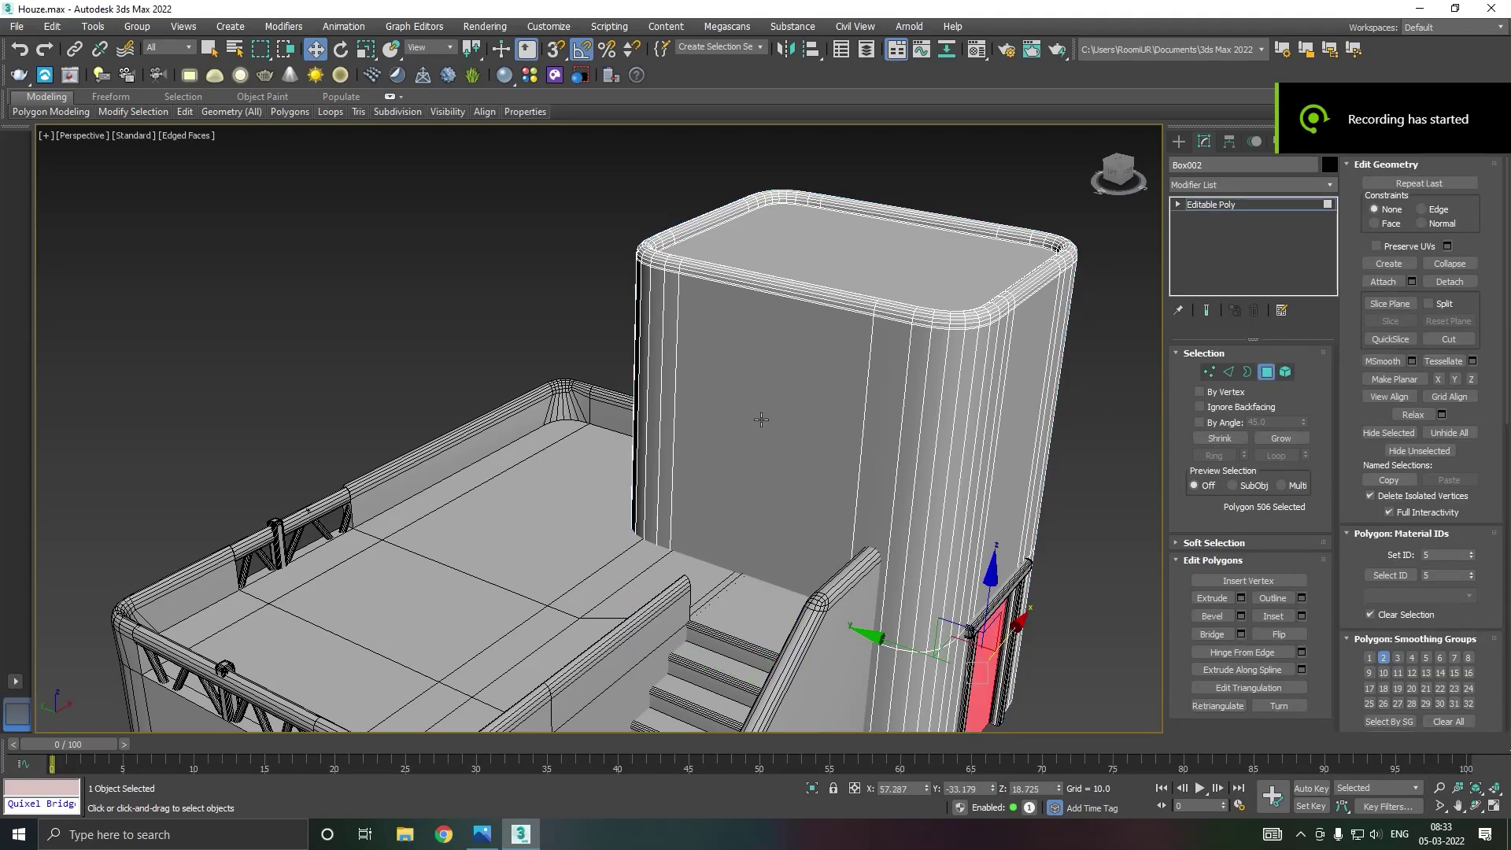
{"action": "left_click", "coordinate": [806, 456]}
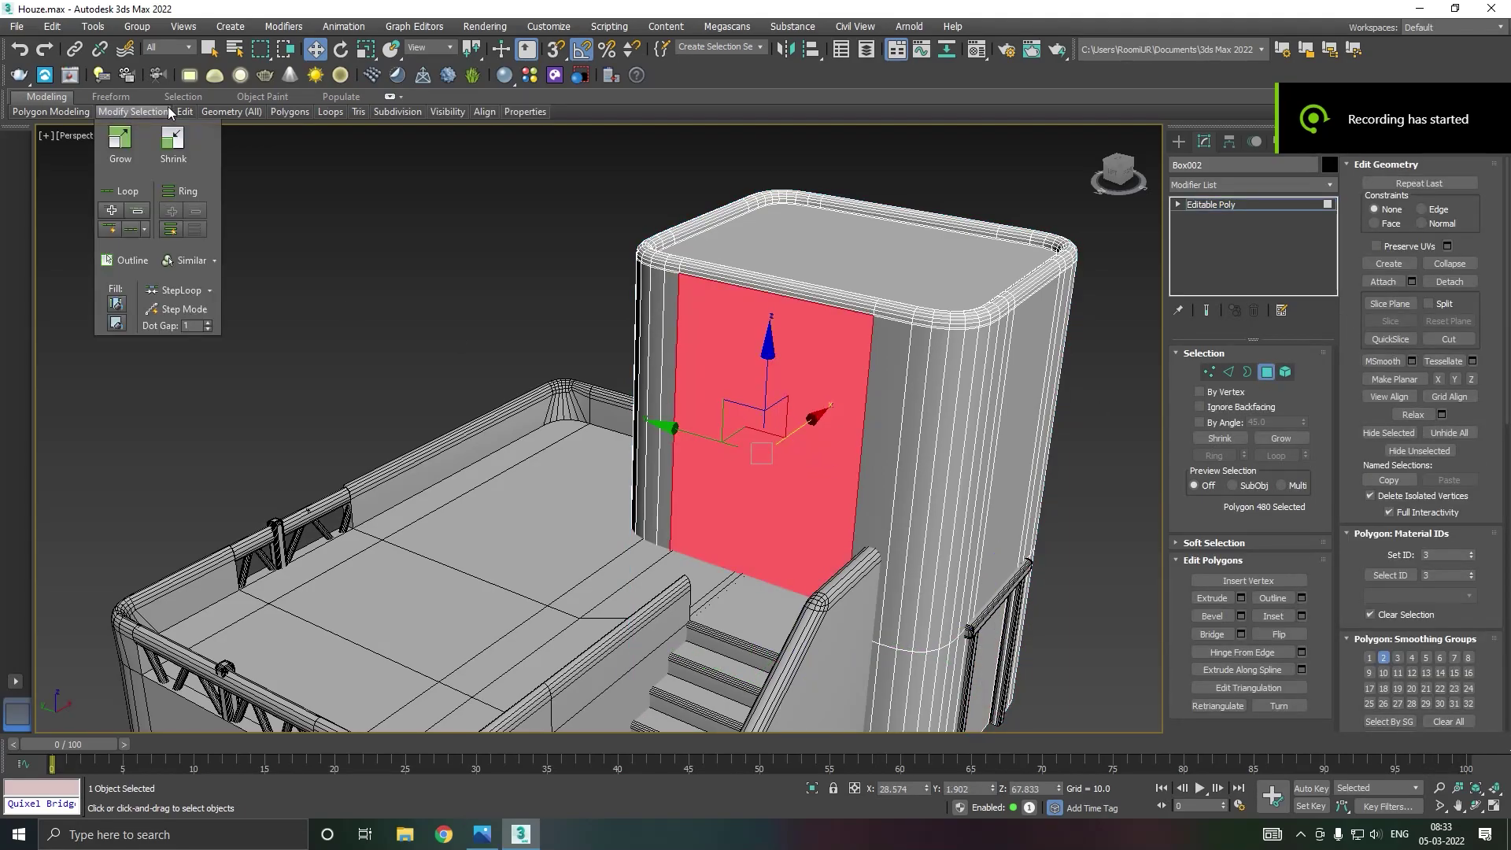
{"action": "mouse_move", "coordinate": [184, 112]}
{"action": "left_click", "coordinate": [313, 155]}
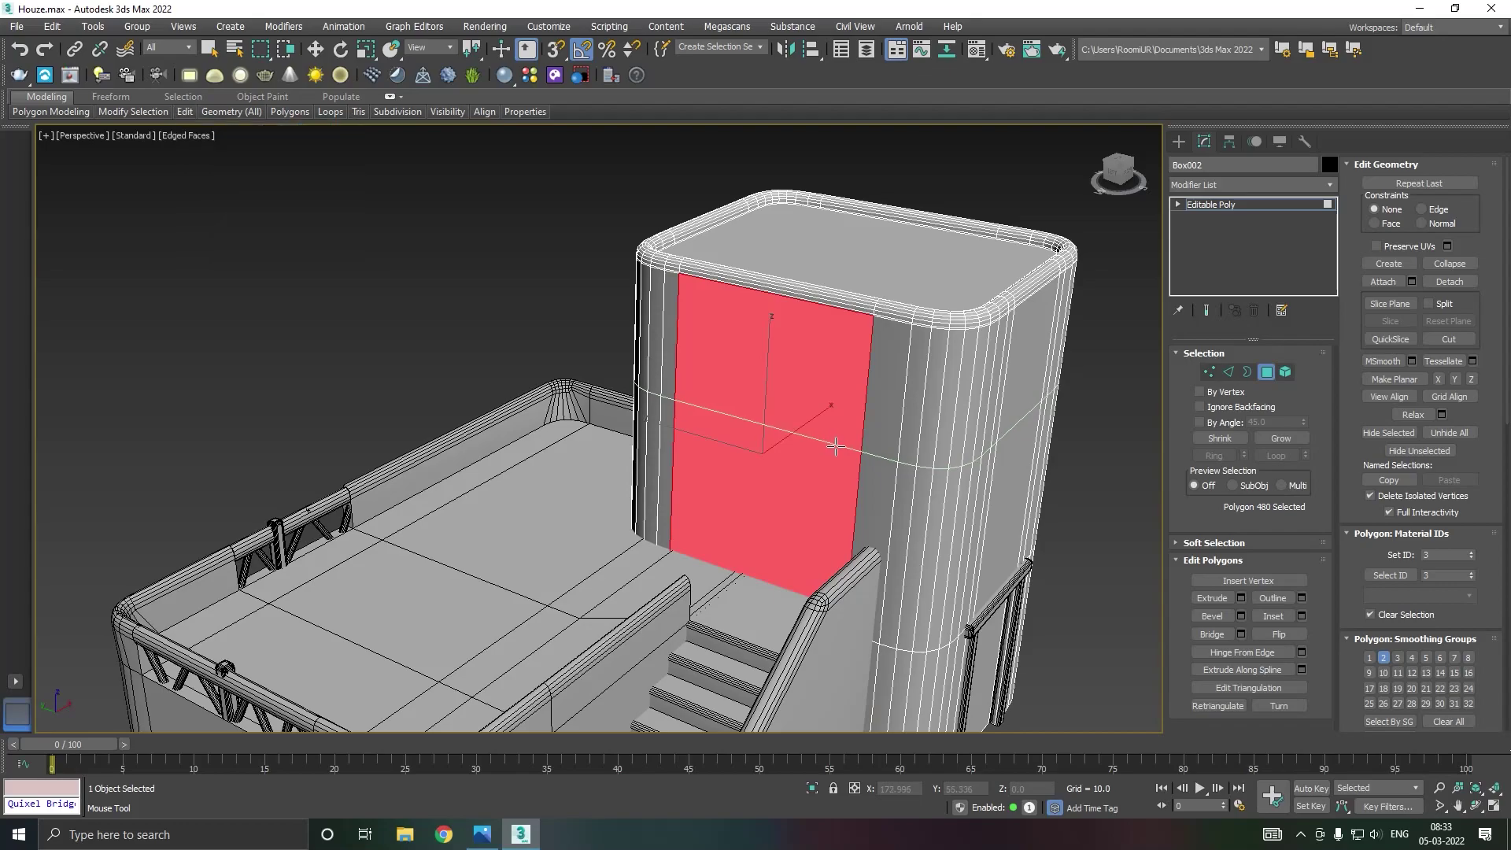
{"action": "left_click", "coordinate": [787, 434]}
{"action": "left_click", "coordinate": [834, 376]}
{"action": "key", "text": "w"}
{"action": "left_click", "coordinate": [803, 404]}
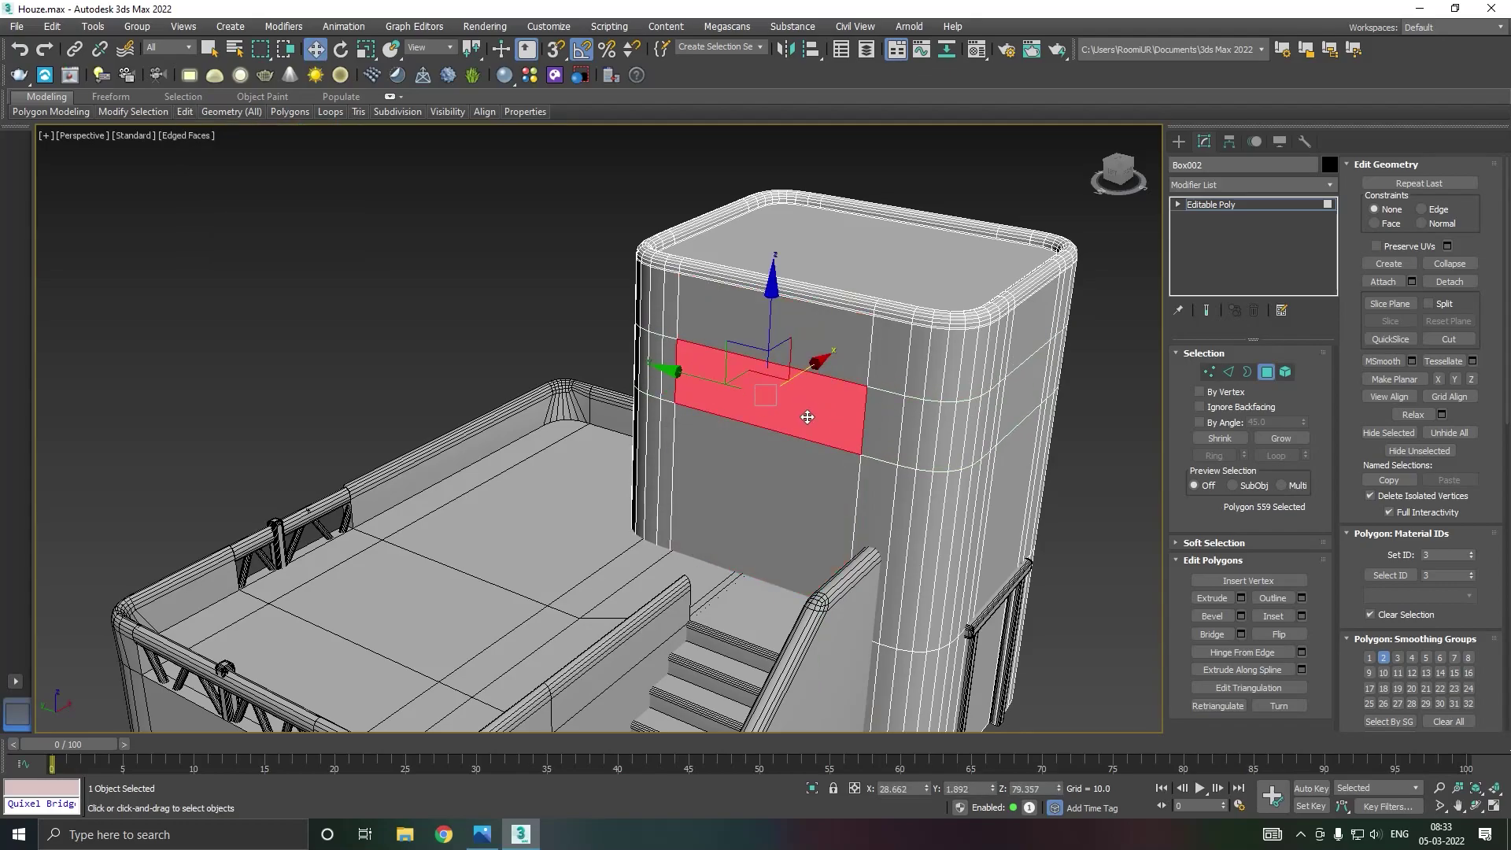
{"action": "left_click", "coordinate": [1302, 615]}
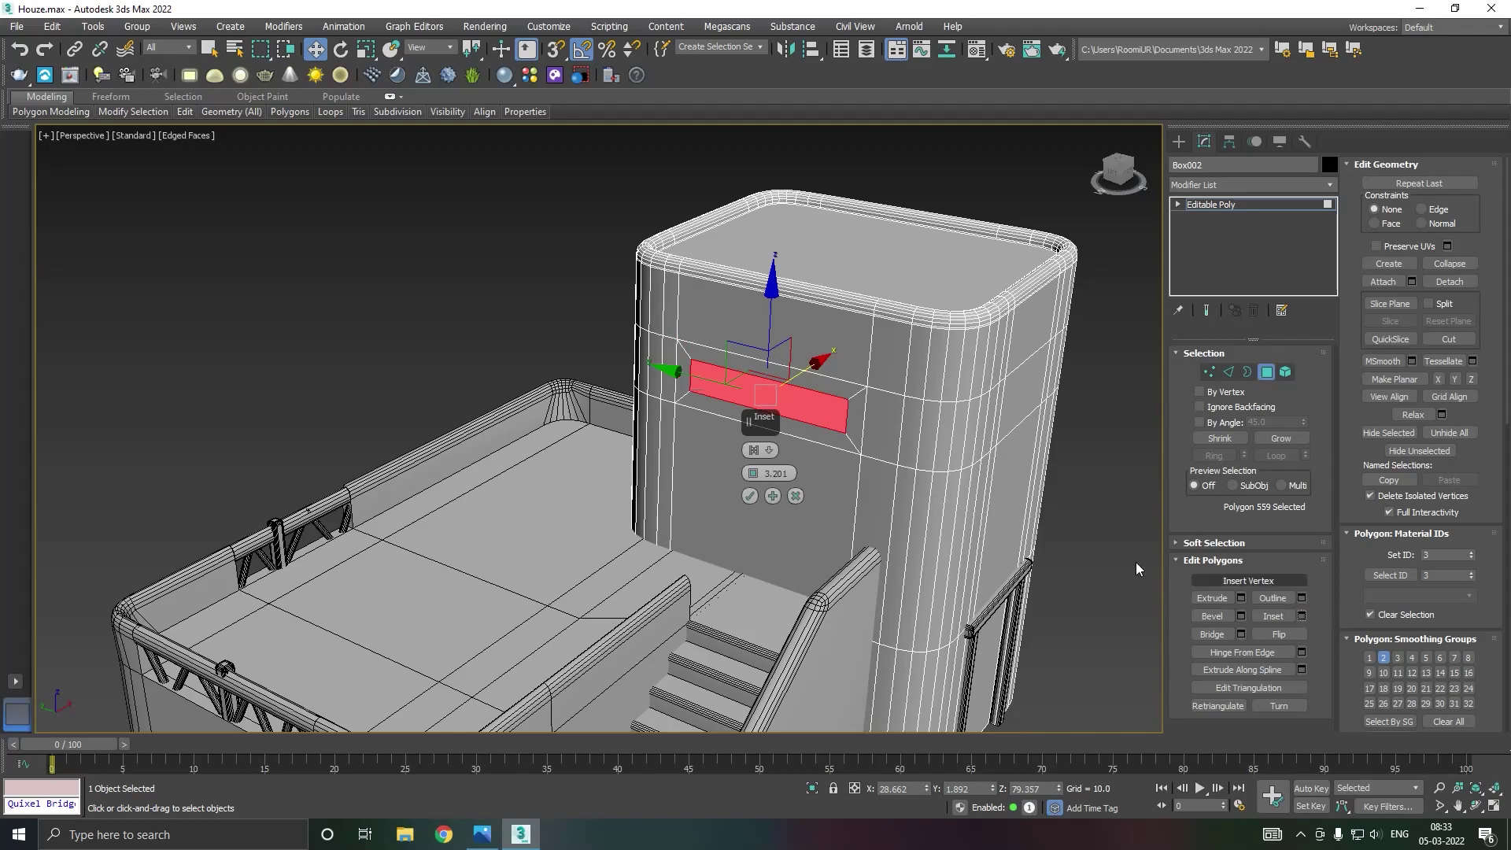
{"action": "left_click", "coordinate": [795, 495]}
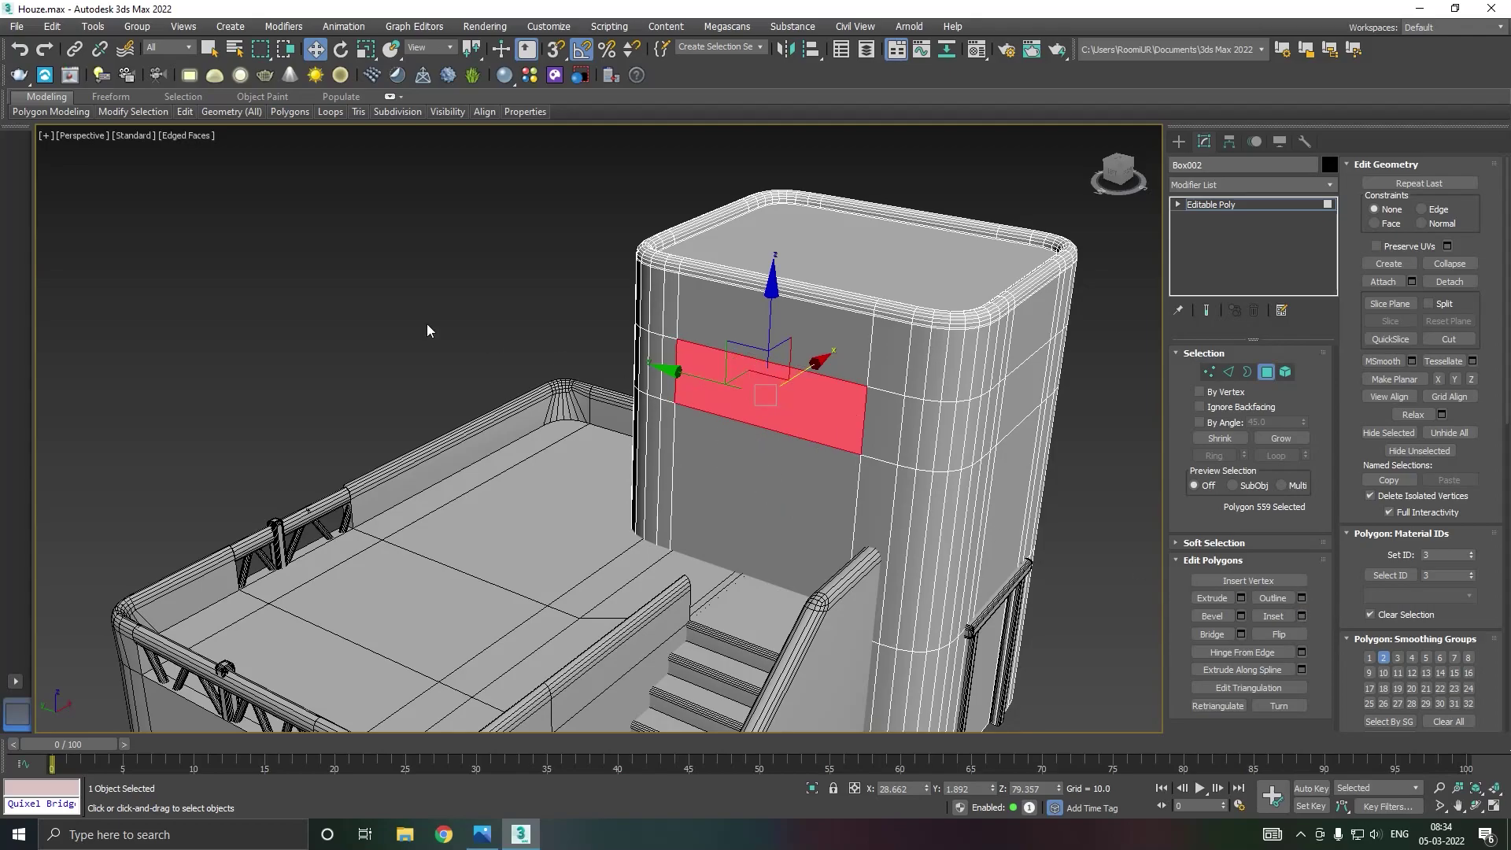
Add two vertical SwiftLoop edge loops that divide the stair-facing wall band into three panels.
{"action": "mouse_move", "coordinate": [179, 110]}
{"action": "left_click", "coordinate": [322, 150]}
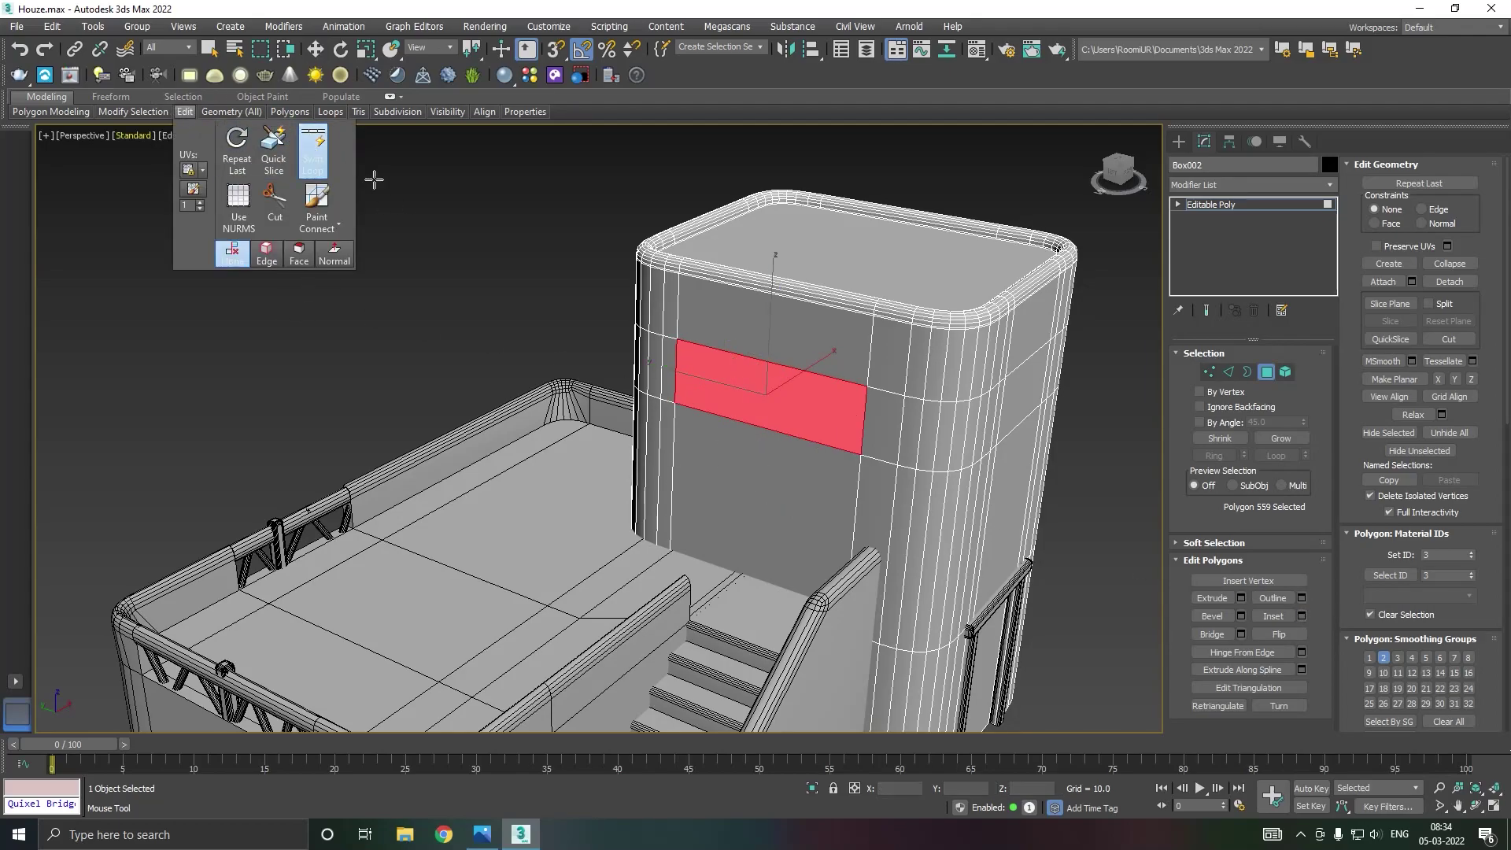
{"action": "left_click", "coordinate": [731, 319]}
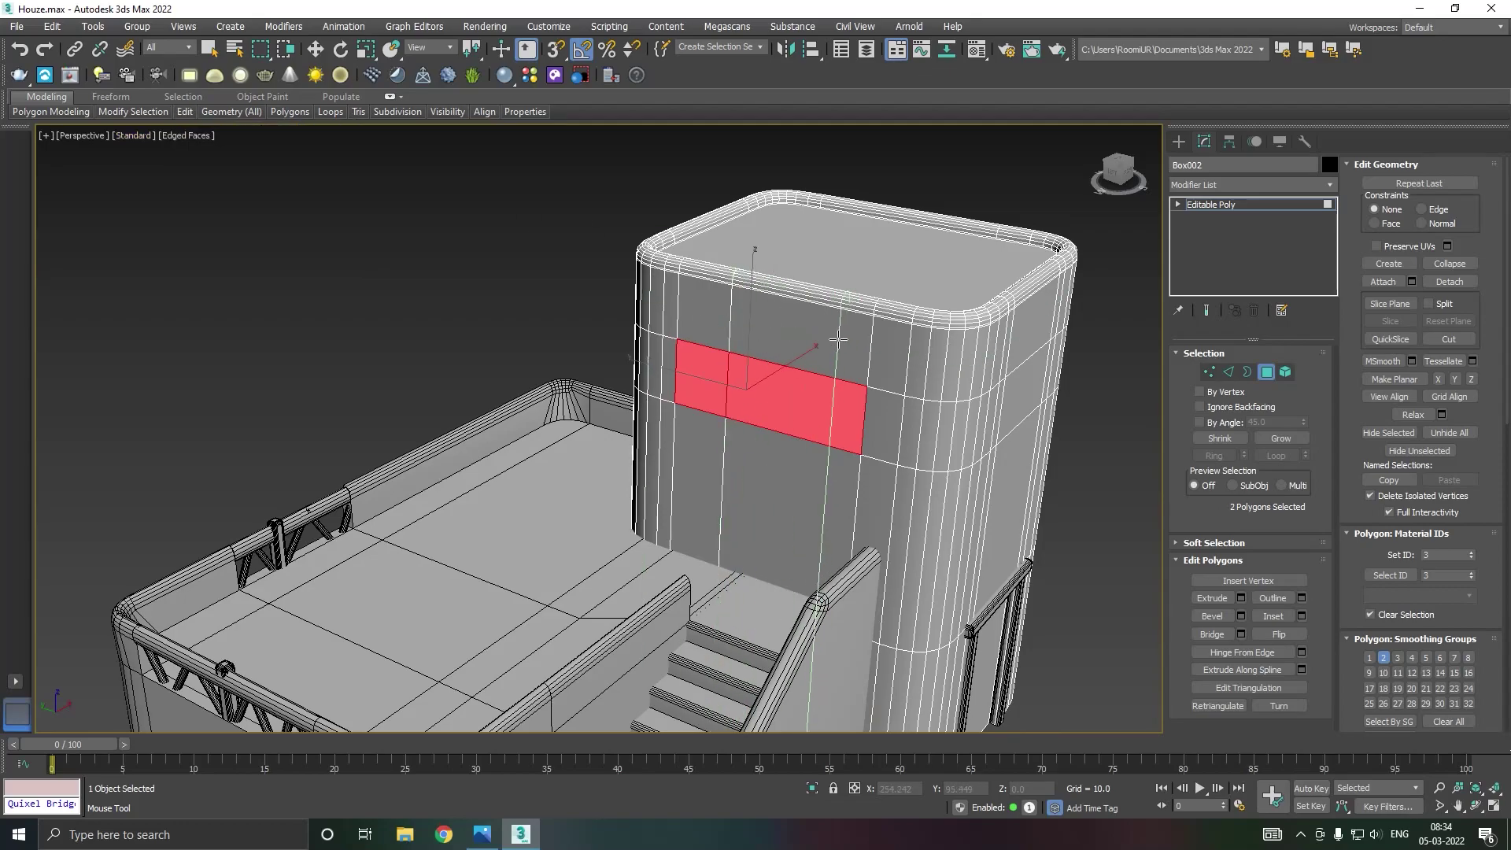
{"action": "left_click", "coordinate": [803, 338]}
{"action": "right_click", "coordinate": [804, 340]}
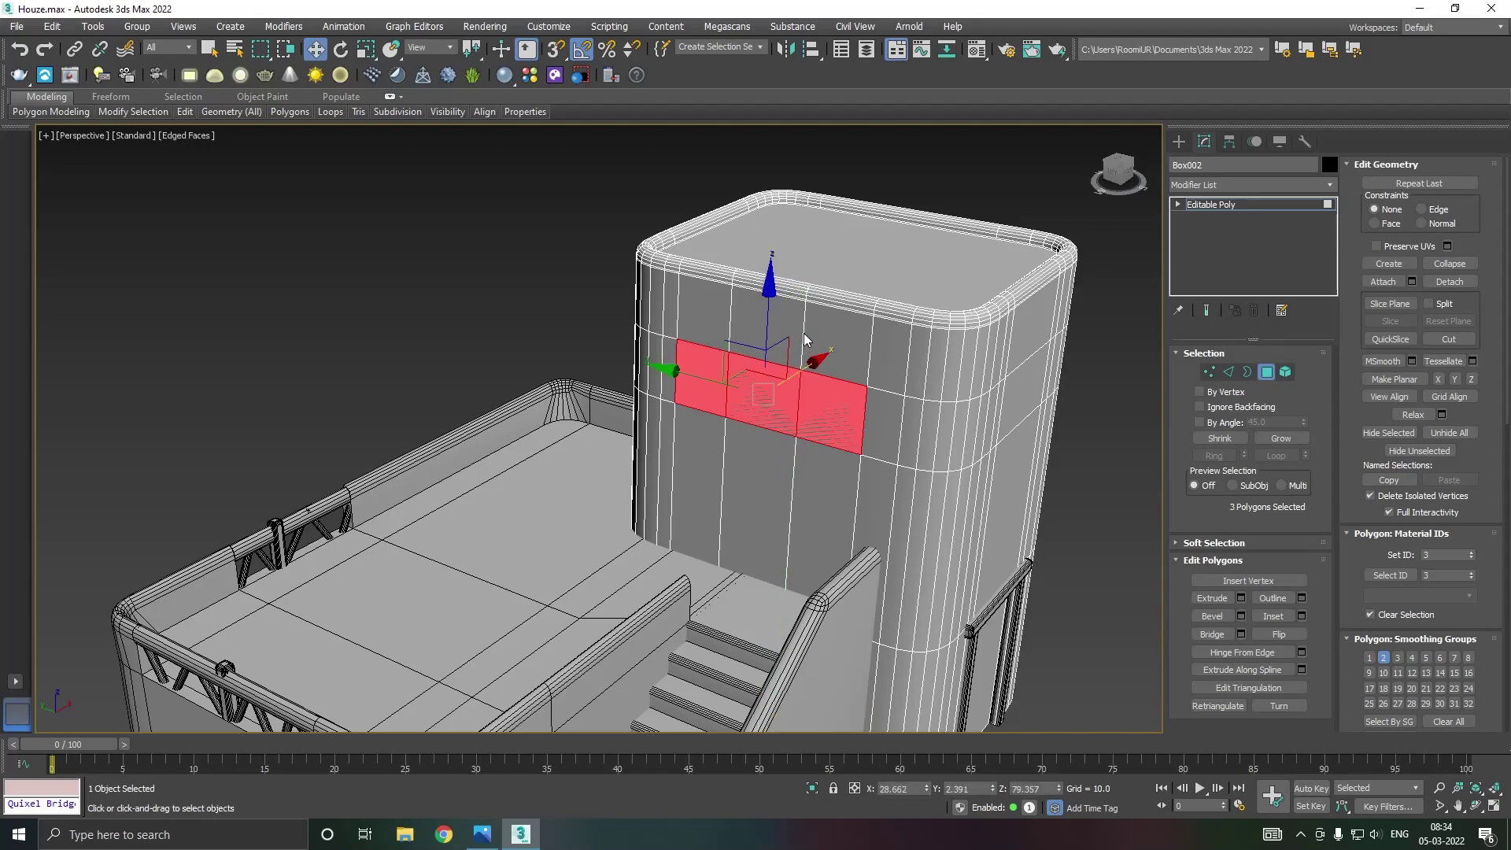
Inset the band's panel nearest the doorway-side corner by 2.042.
{"action": "left_click", "coordinate": [843, 439]}
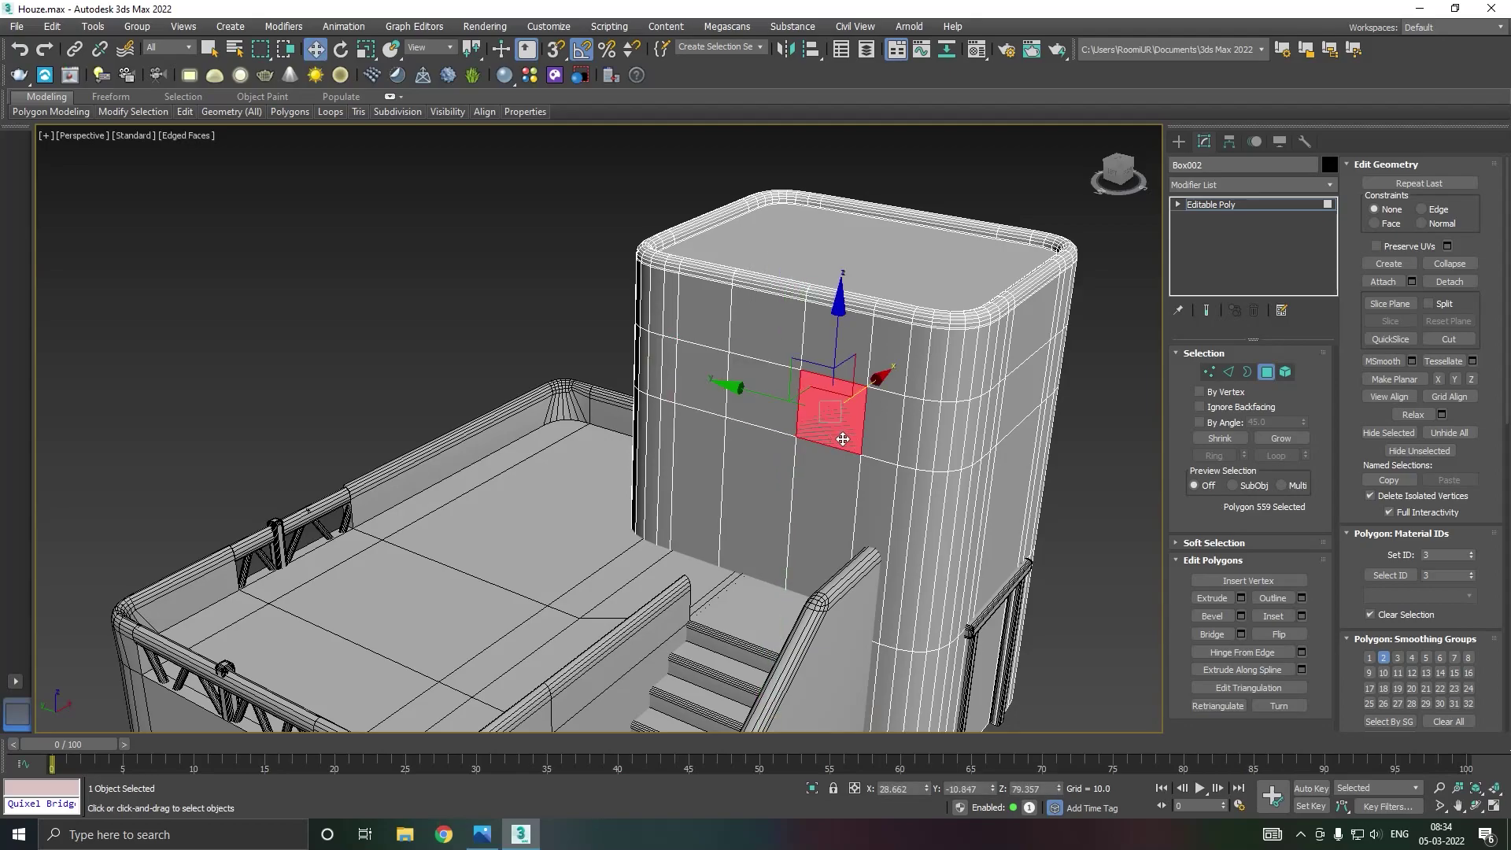
{"action": "left_click", "coordinate": [1301, 616]}
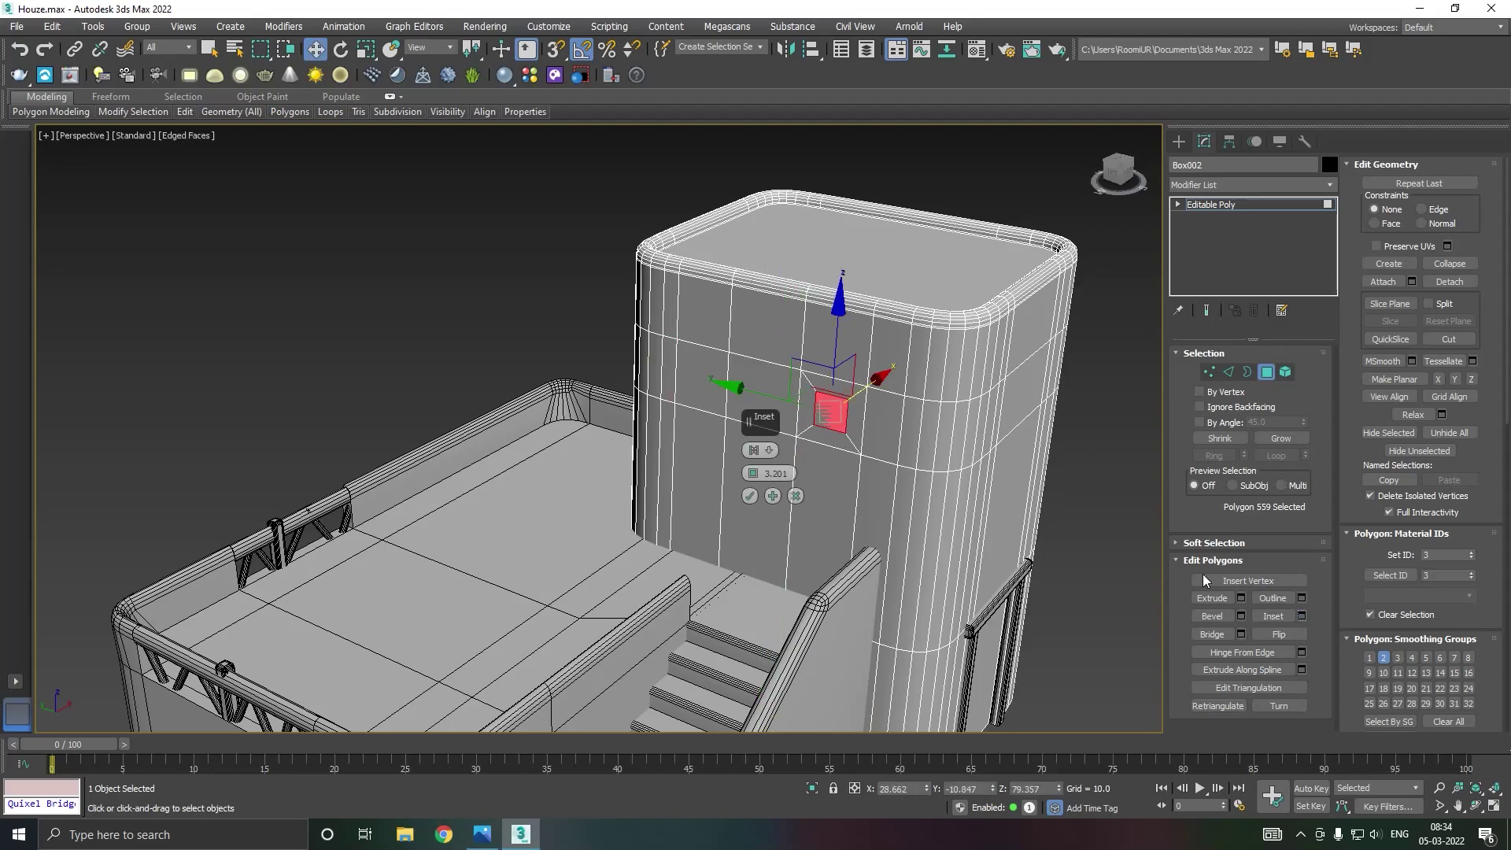
{"action": "scroll", "coordinate": [858, 458], "scroll_direction": "up", "scroll_amount": 4}
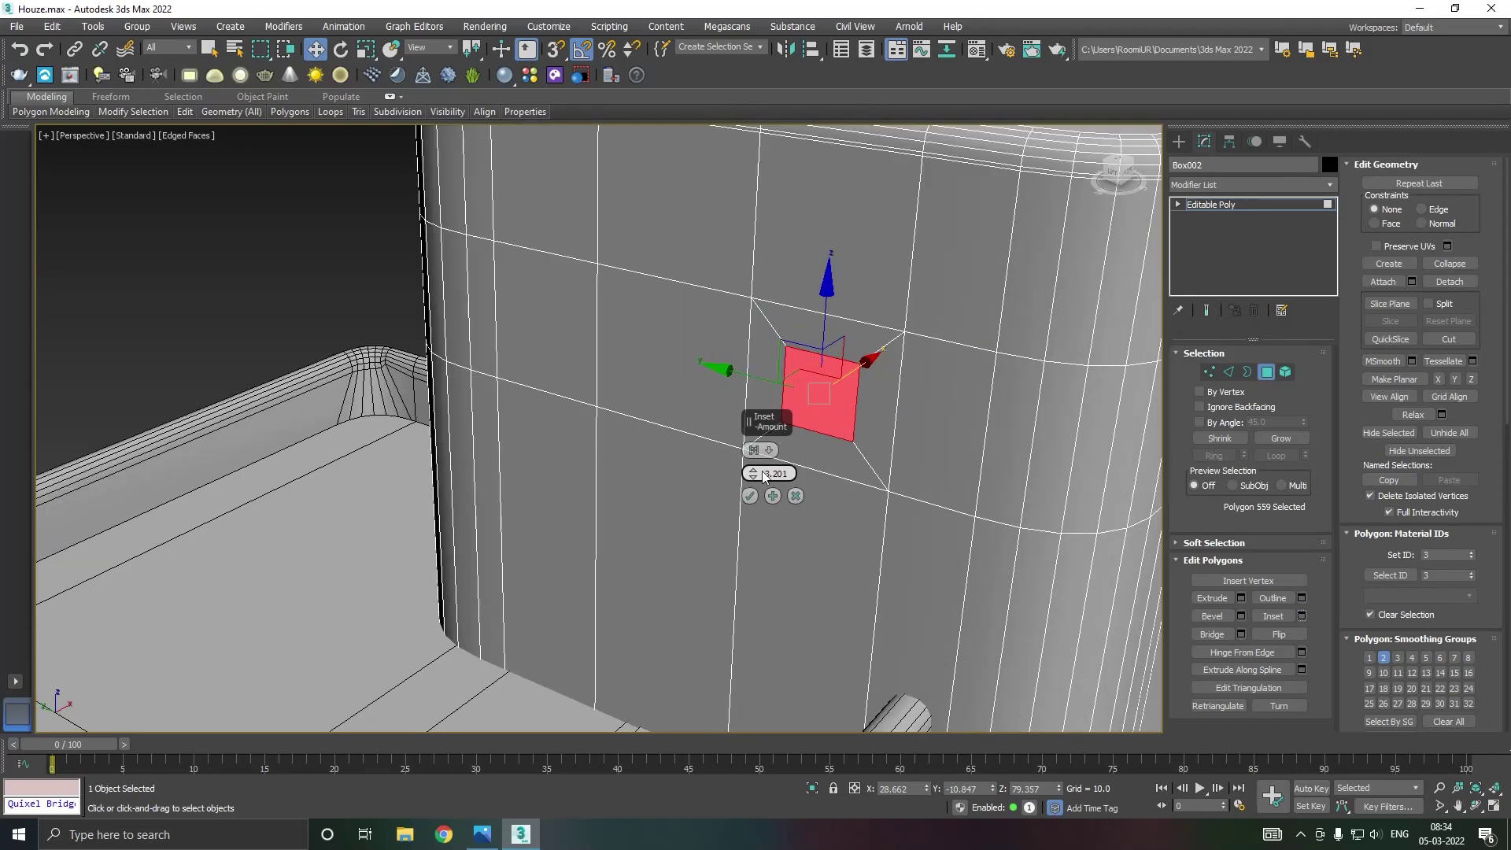
{"action": "left_click_drag", "start_coordinate": [756, 475], "coordinate": [761, 479]}
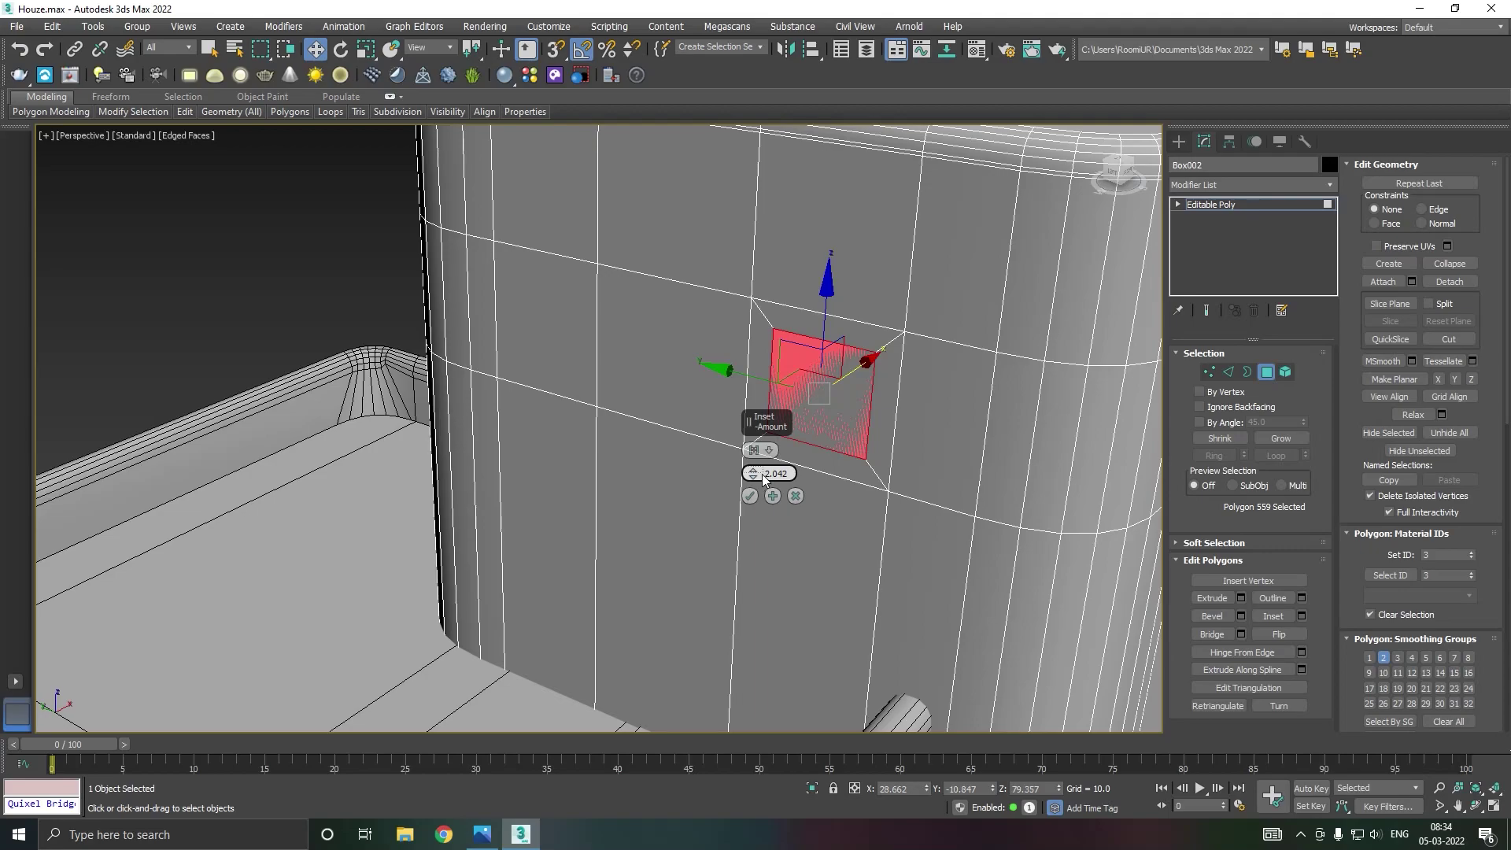
{"action": "left_click_drag", "start_coordinate": [762, 473], "coordinate": [762, 474]}
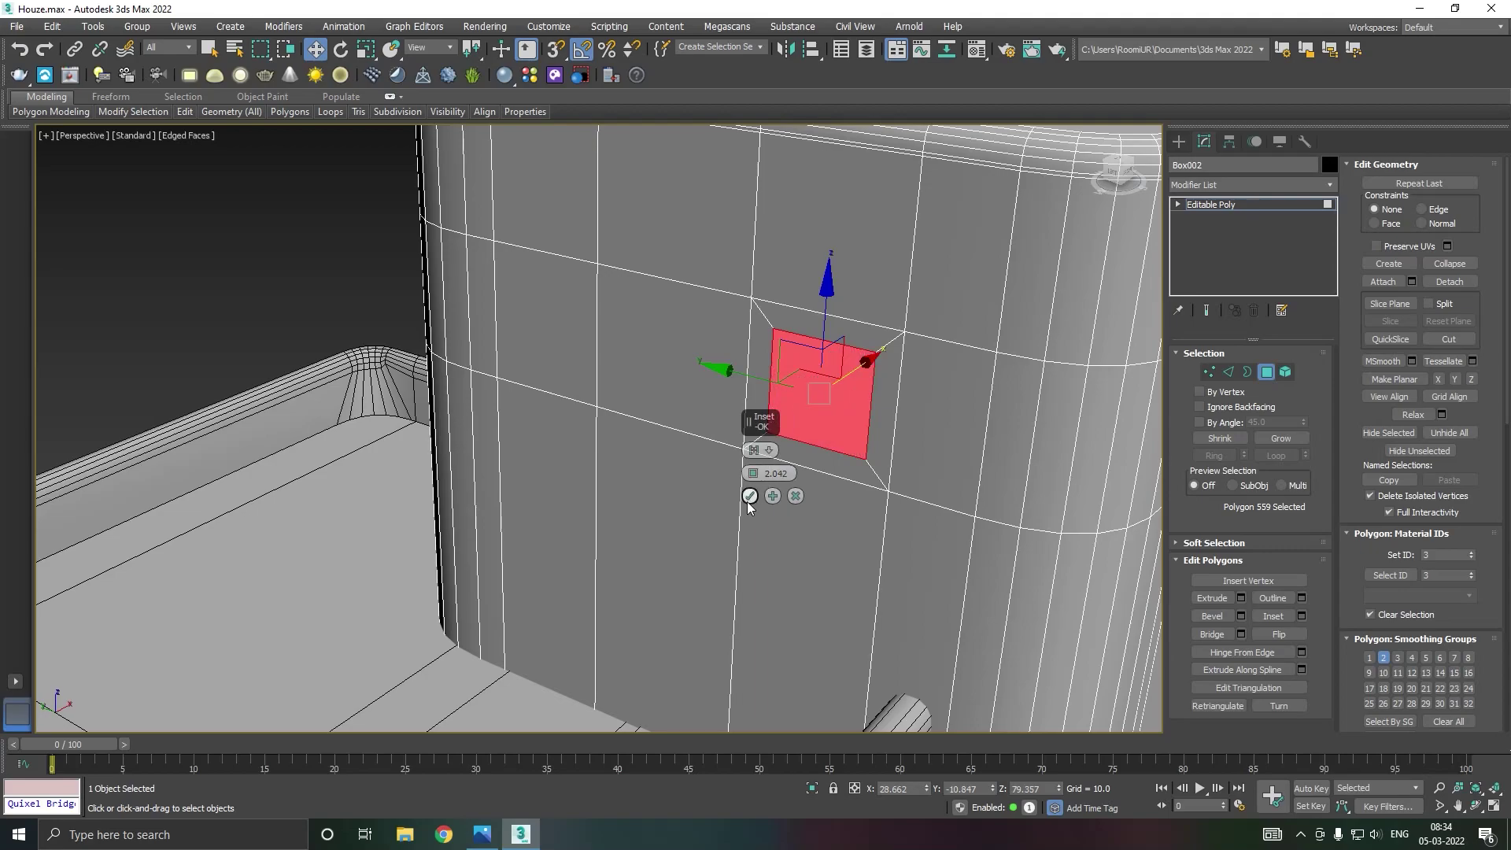
{"action": "left_click", "coordinate": [749, 497]}
Scale the inset window polygon slightly taller along Z.
{"action": "key", "text": "r"}
{"action": "left_click_drag", "start_coordinate": [827, 286], "coordinate": [823, 271]}
{"action": "key", "text": "w"}
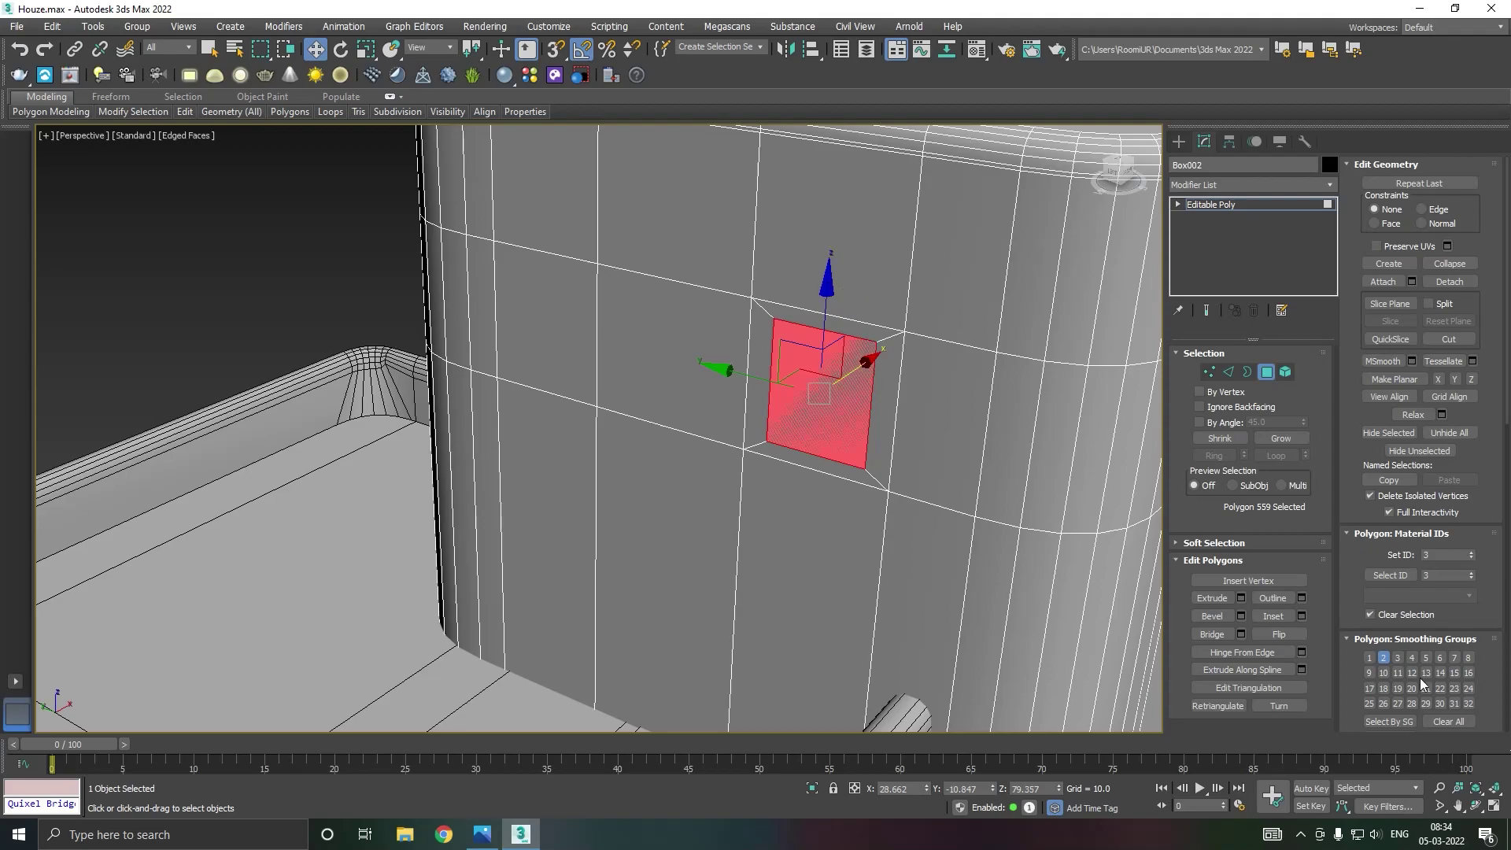
{"action": "left_click", "coordinate": [1240, 598]}
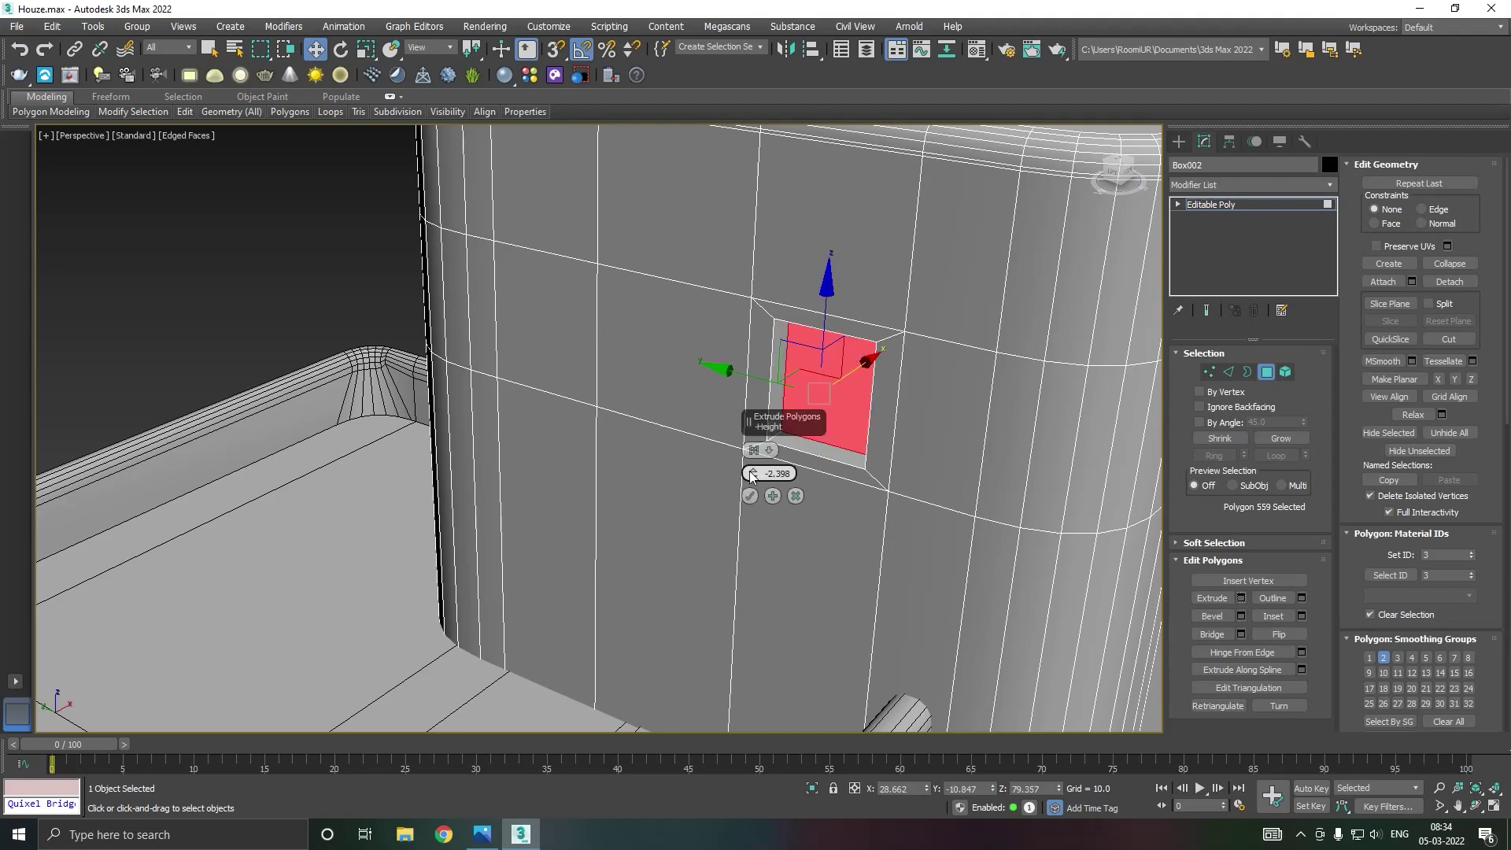
{"action": "left_click", "coordinate": [795, 496]}
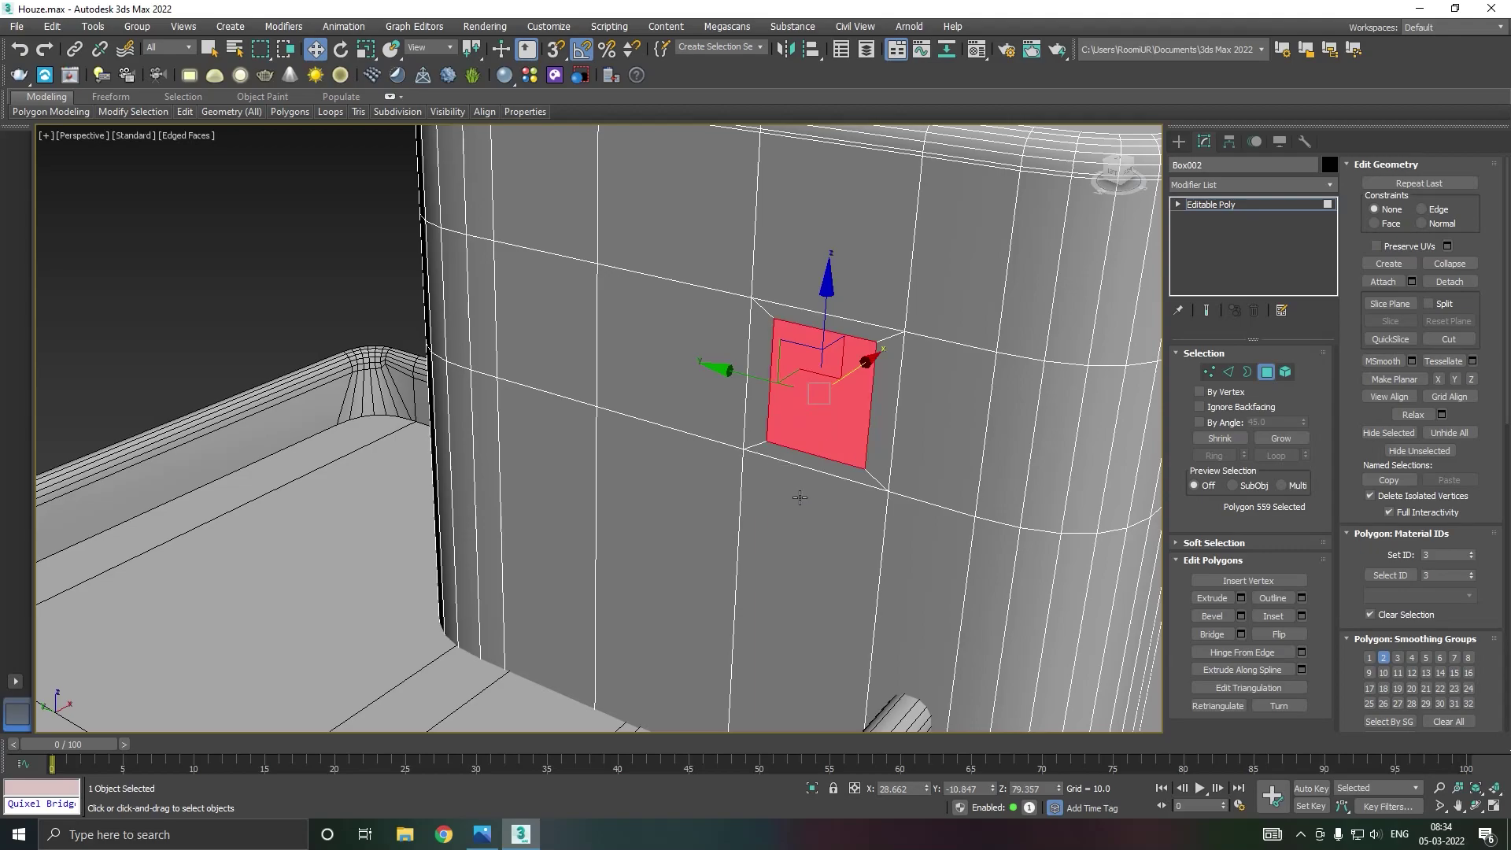
Scale the window polygon's top edge narrower along Y to give the opening a tapered shape.
{"action": "key", "text": "r"}
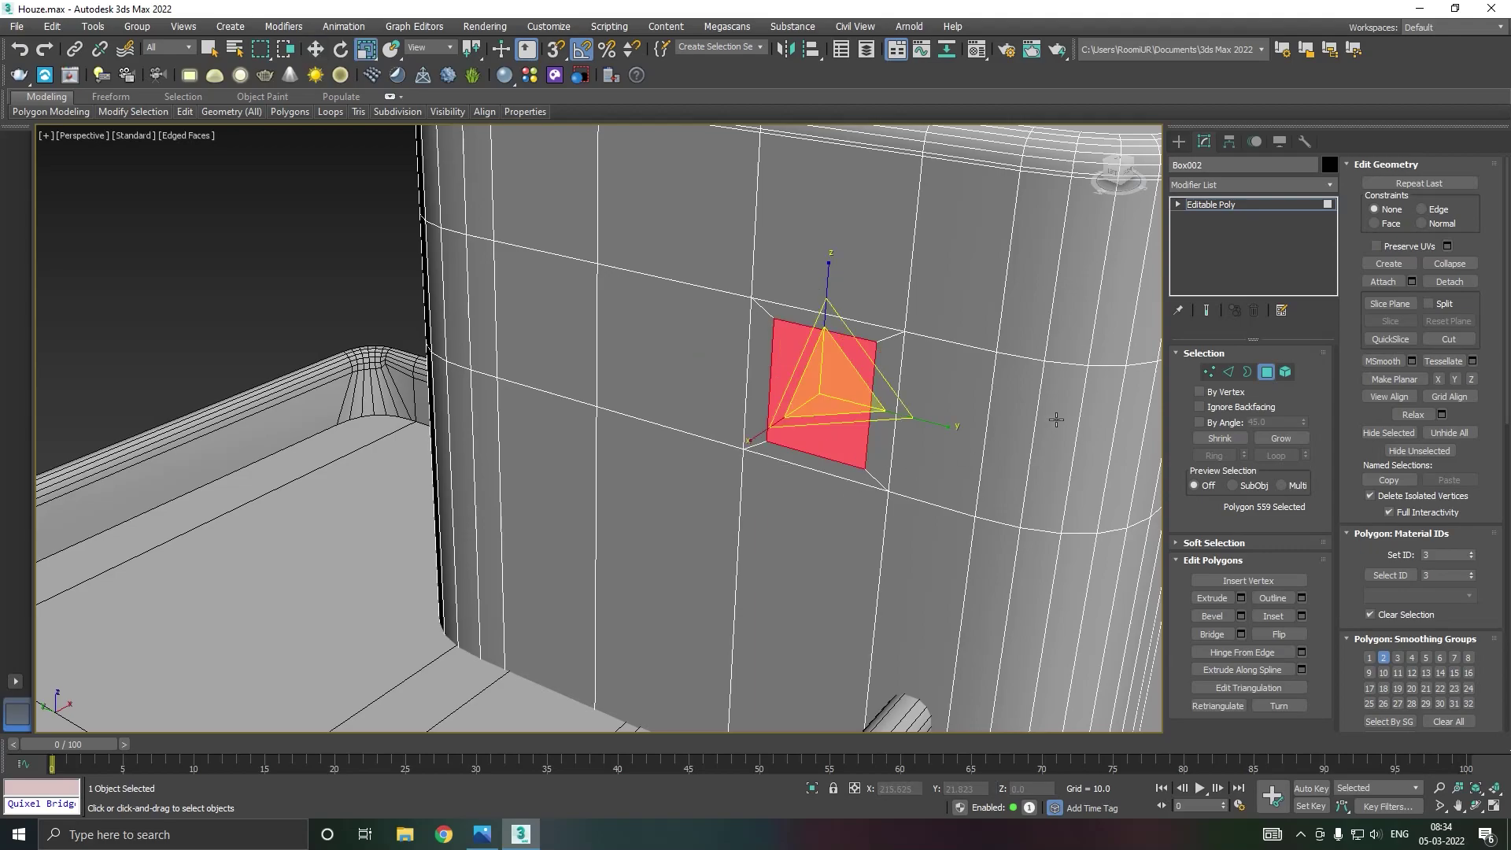
{"action": "left_click", "coordinate": [1227, 371]}
{"action": "left_click", "coordinate": [834, 333]}
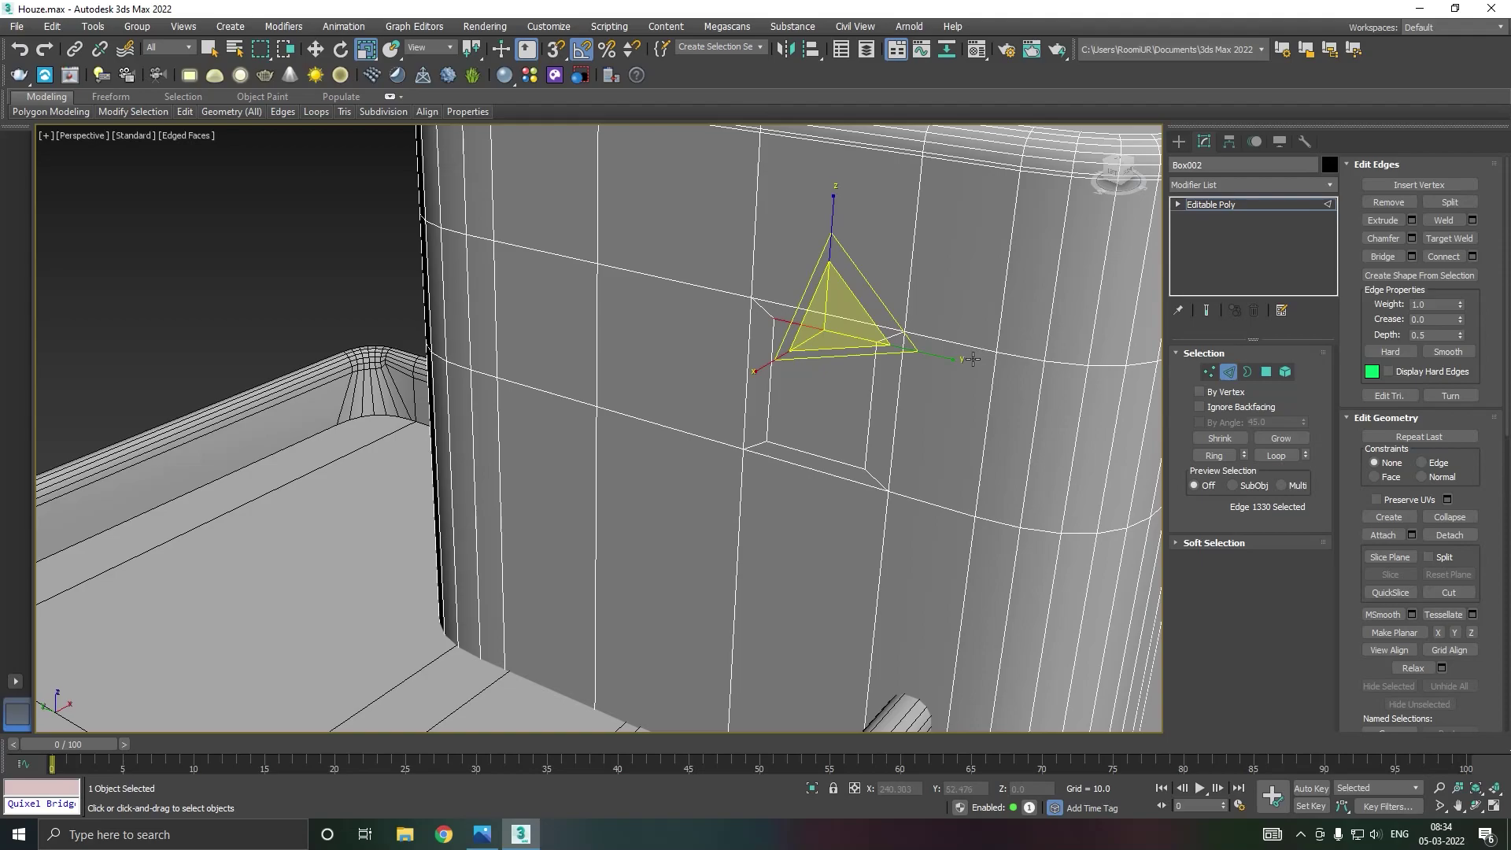
{"action": "left_click_drag", "start_coordinate": [954, 358], "coordinate": [915, 352]}
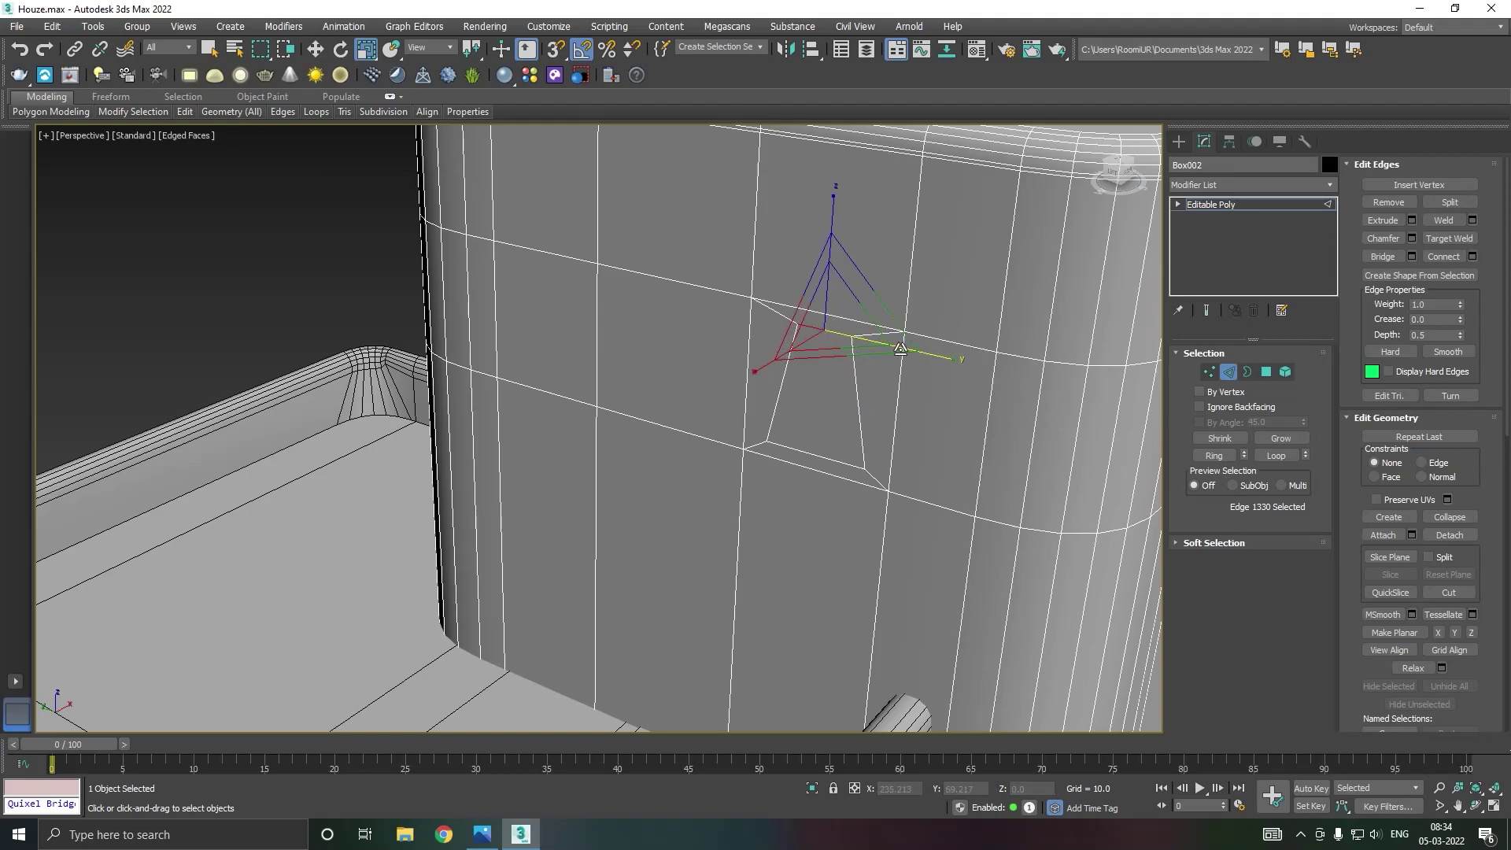
{"action": "key", "text": "w"}
Extrude the tapered window polygon inward with a height of -2.398.
{"action": "left_click", "coordinate": [1264, 372]}
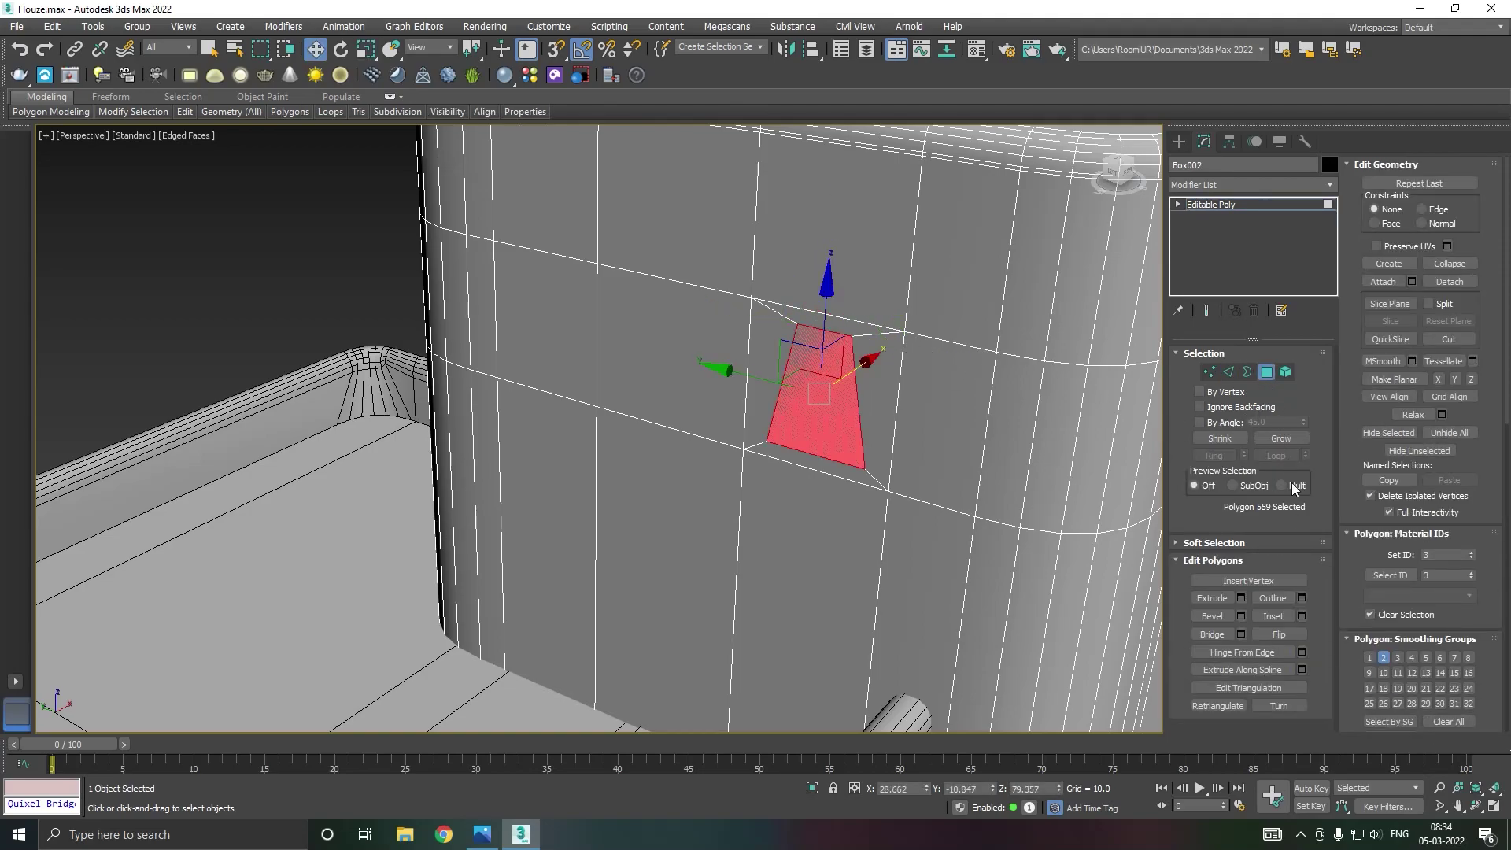
{"action": "left_click", "coordinate": [1240, 598]}
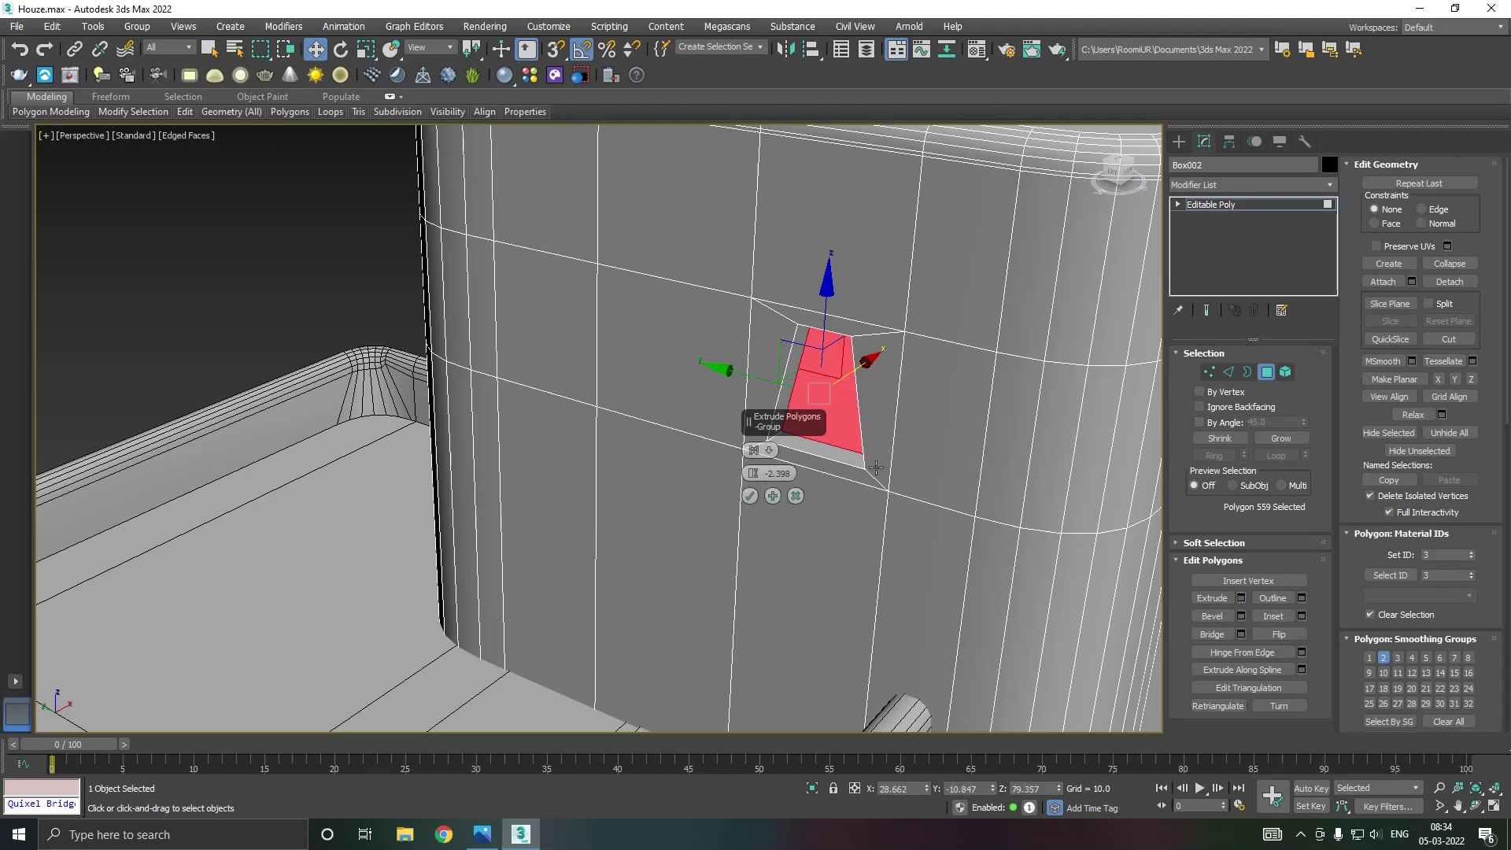
{"action": "middle_click_drag", "start_coordinate": [890, 467], "coordinate": [907, 427], "text": "alt"}
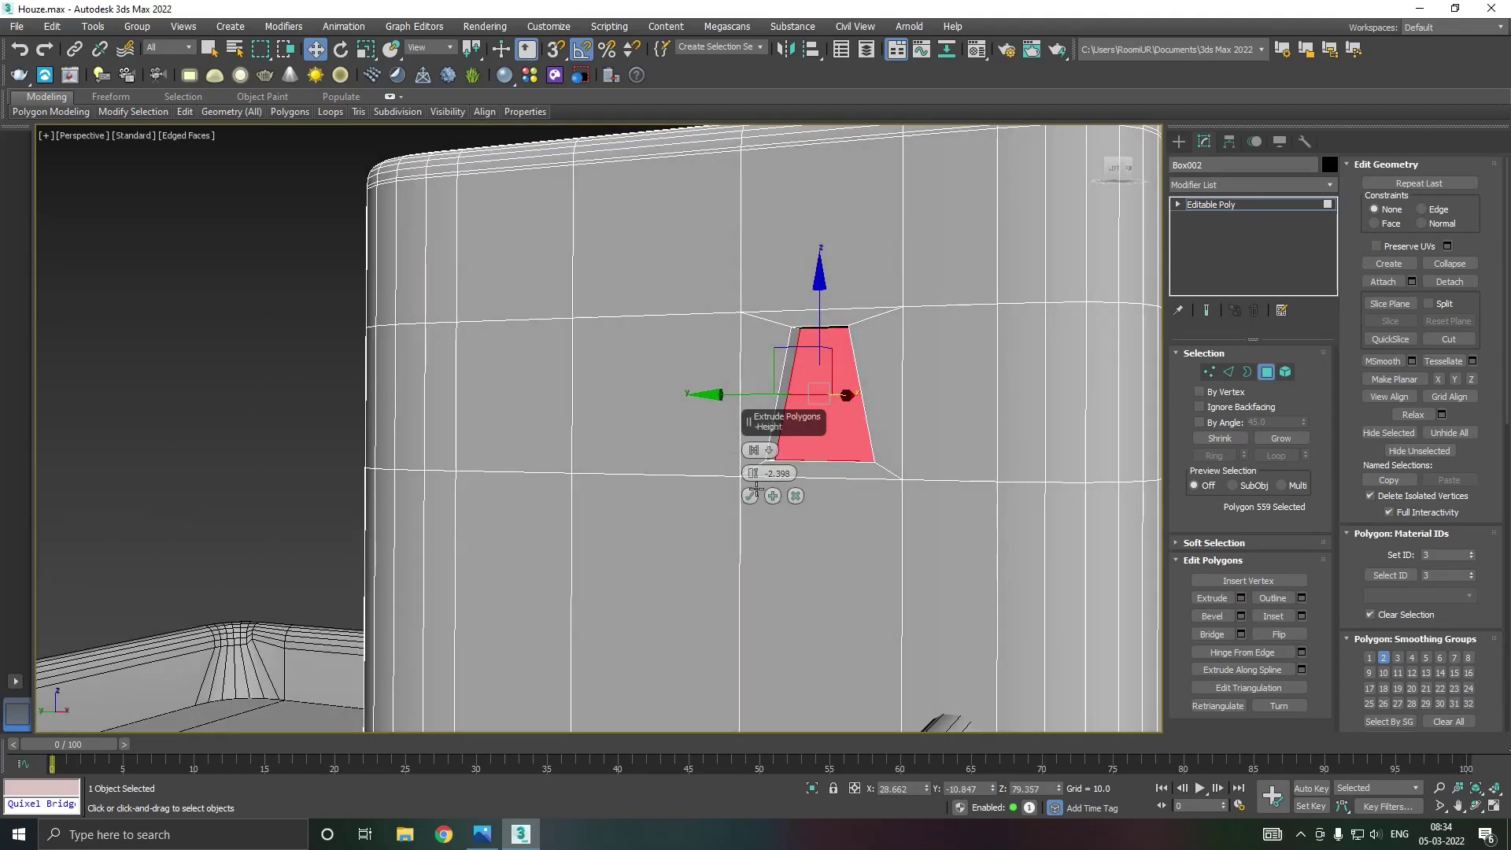
{"action": "left_click", "coordinate": [749, 496]}
Chamfer the two upper corner edges of the window recess with amount 3.476 and 2 segments to form an arched top.
{"action": "scroll", "coordinate": [810, 353], "scroll_direction": "up", "scroll_amount": 2}
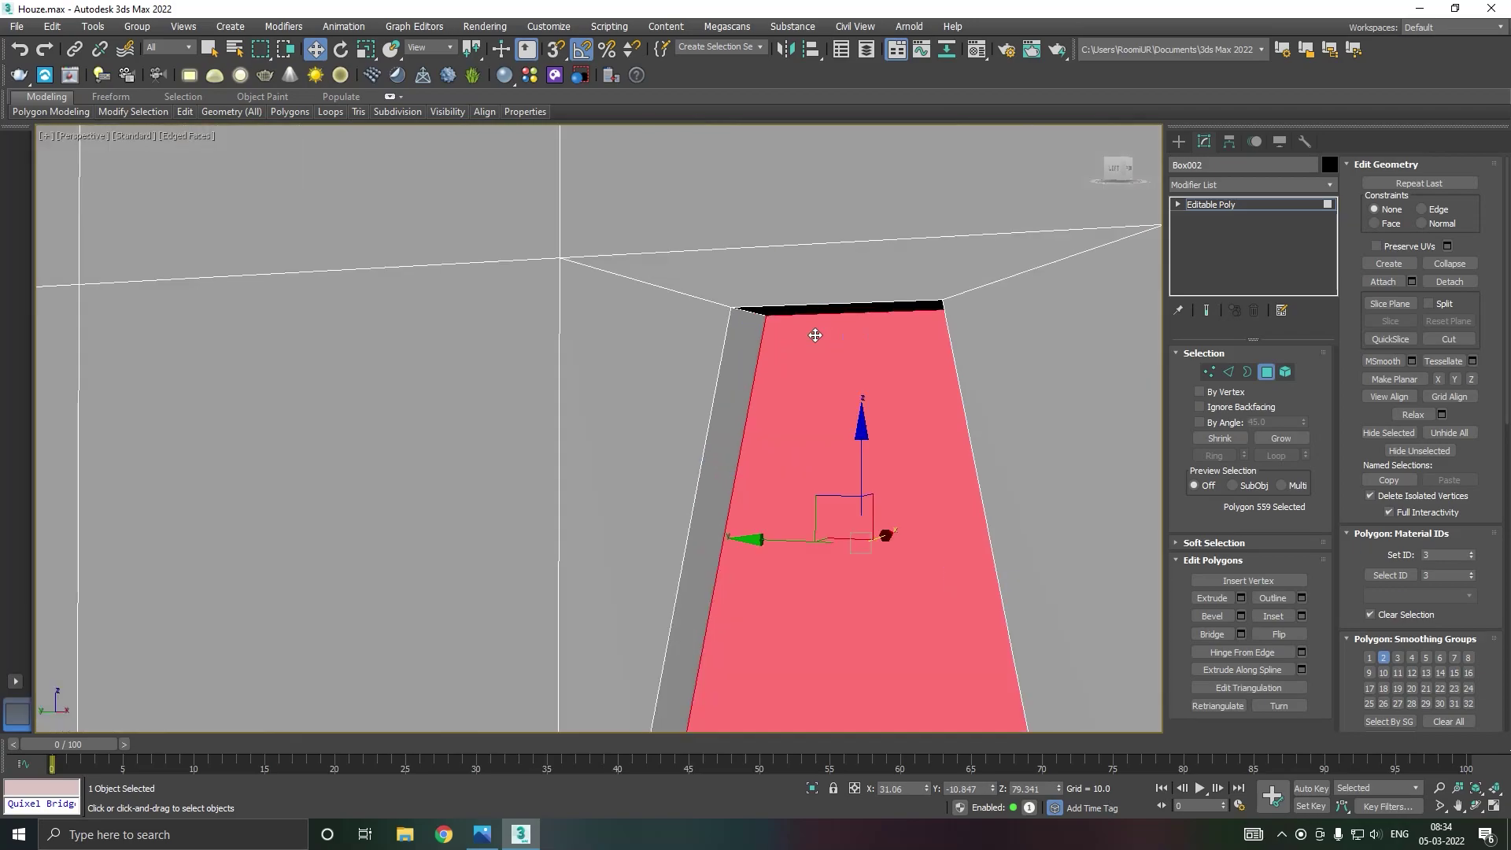
{"action": "left_click", "coordinate": [1228, 371]}
{"action": "left_click", "coordinate": [753, 311]}
{"action": "middle_click_drag", "start_coordinate": [753, 311], "coordinate": [947, 323], "text": "alt"}
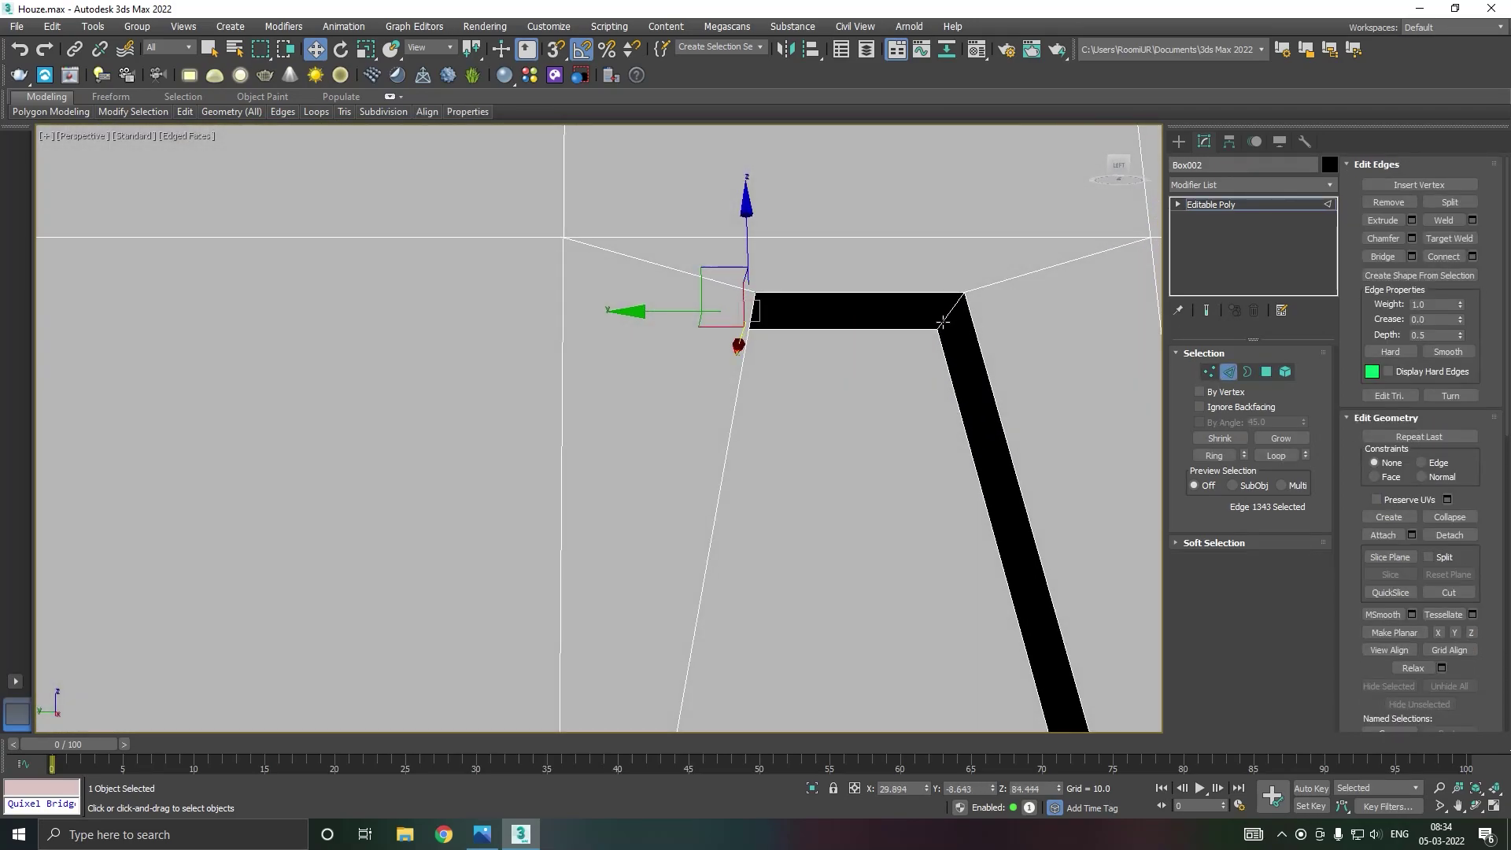
{"action": "left_click", "coordinate": [943, 322], "text": "ctrl"}
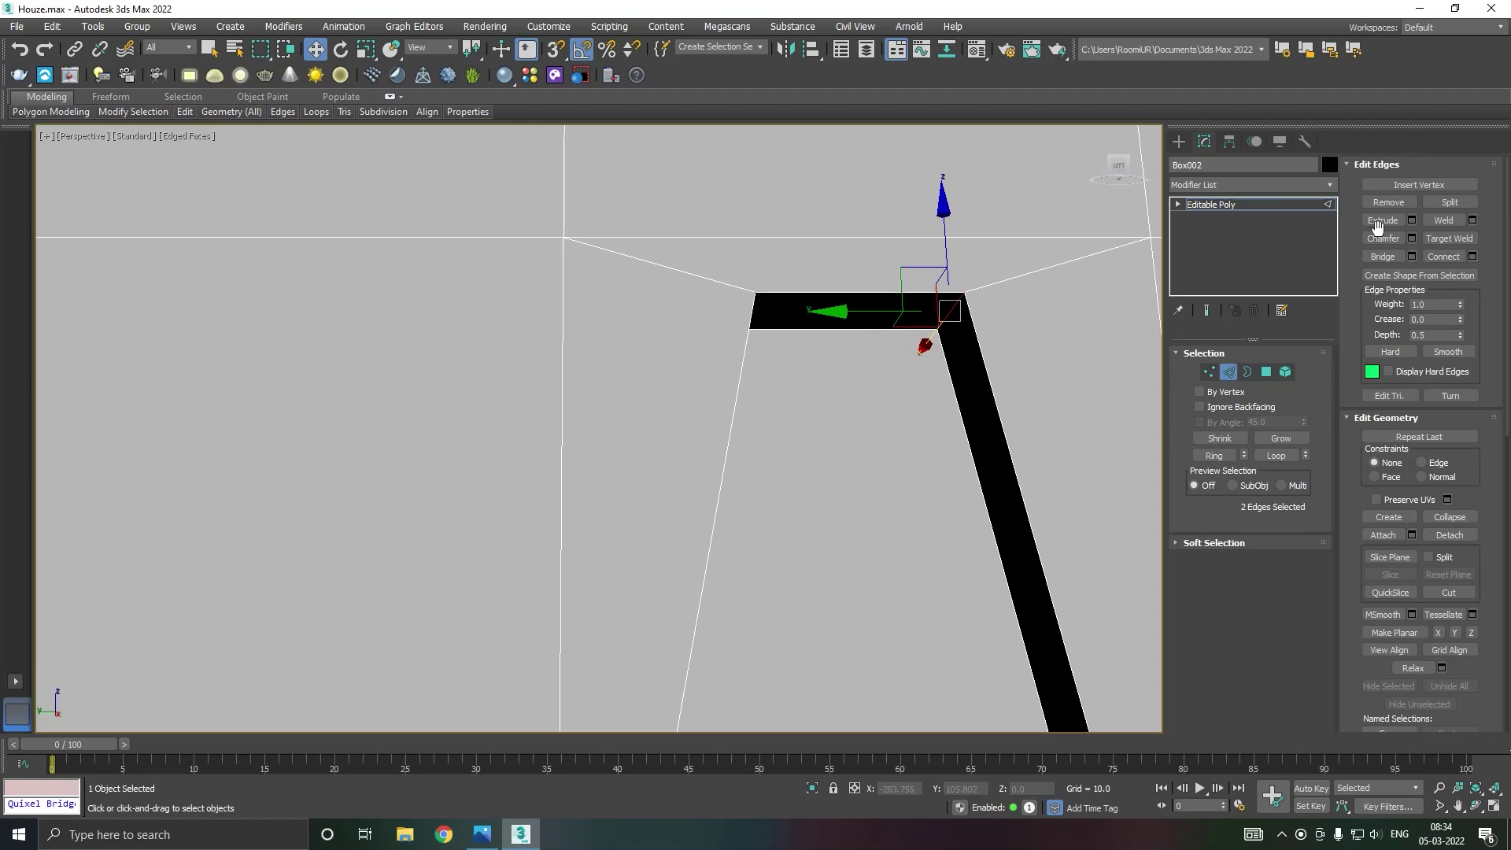
{"action": "left_click", "coordinate": [1413, 236]}
{"action": "middle_click_drag", "start_coordinate": [1001, 317], "coordinate": [928, 326], "text": "alt"}
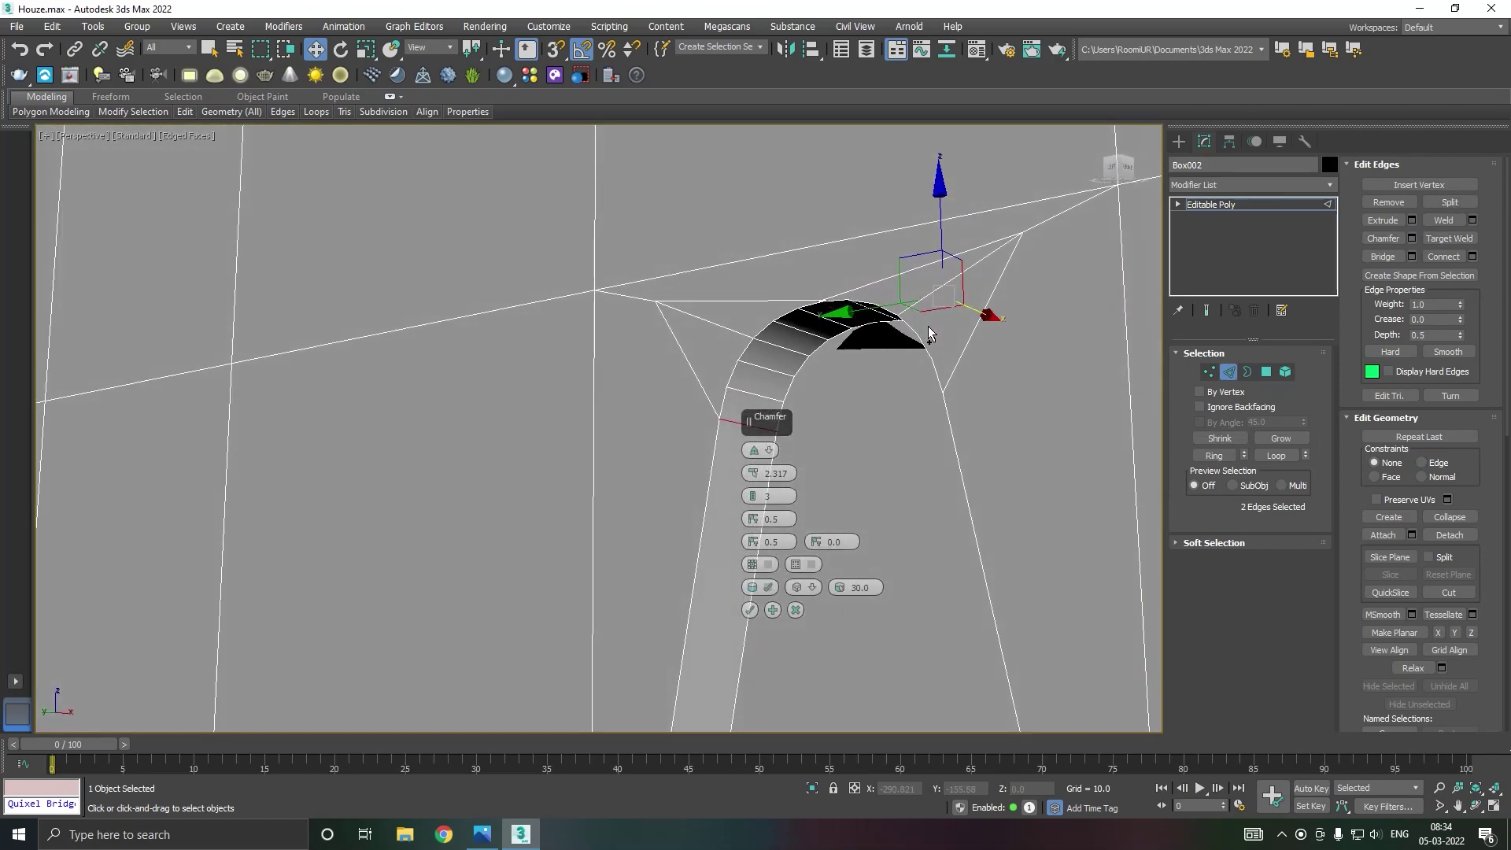
{"action": "left_click", "coordinate": [752, 498]}
{"action": "middle_click_drag", "start_coordinate": [881, 389], "coordinate": [971, 388], "text": "alt"}
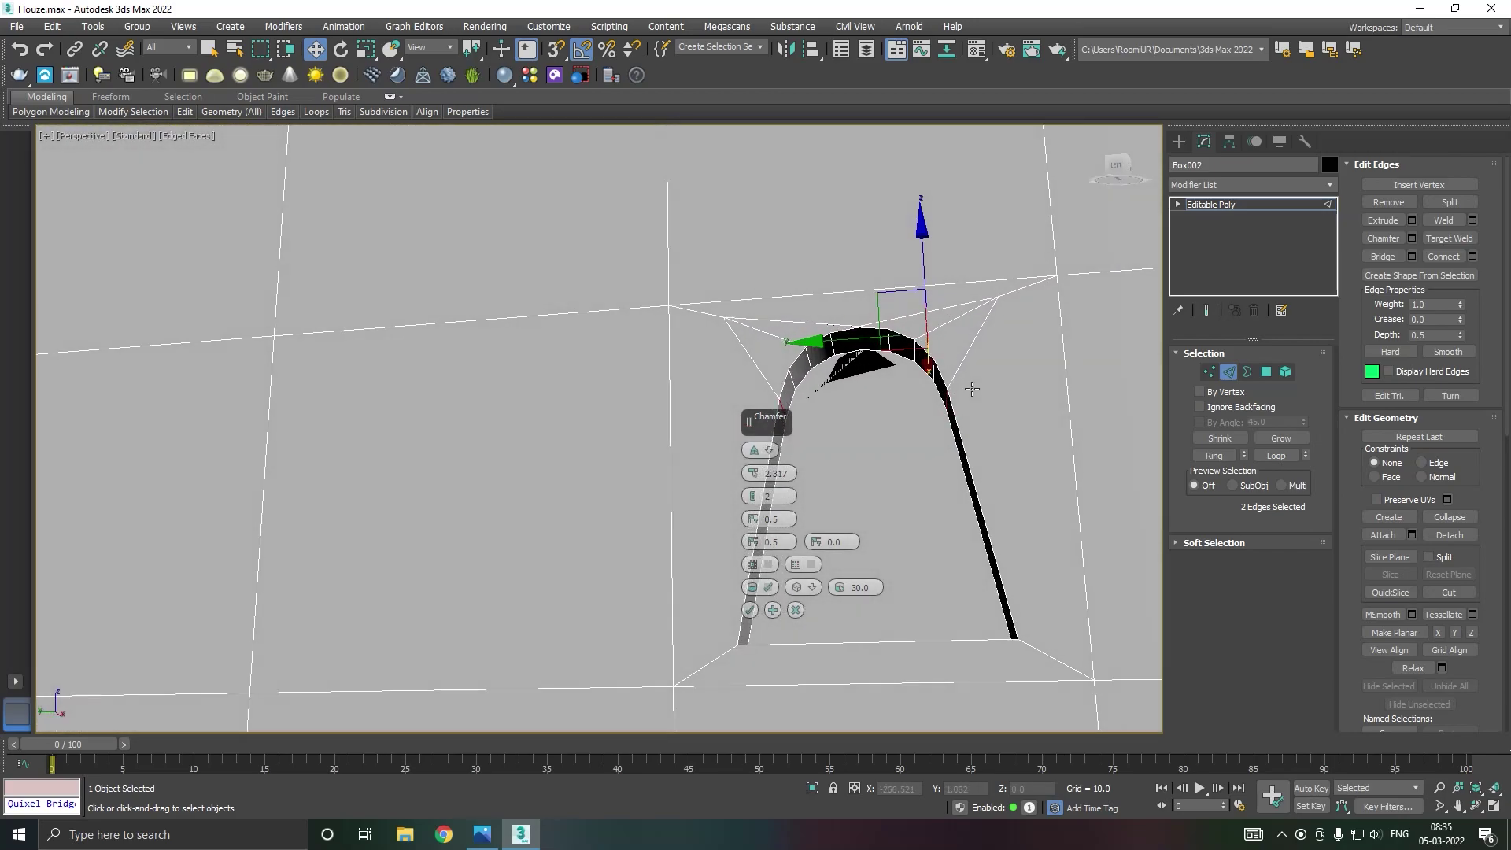
{"action": "left_click_drag", "start_coordinate": [753, 473], "coordinate": [761, 465]}
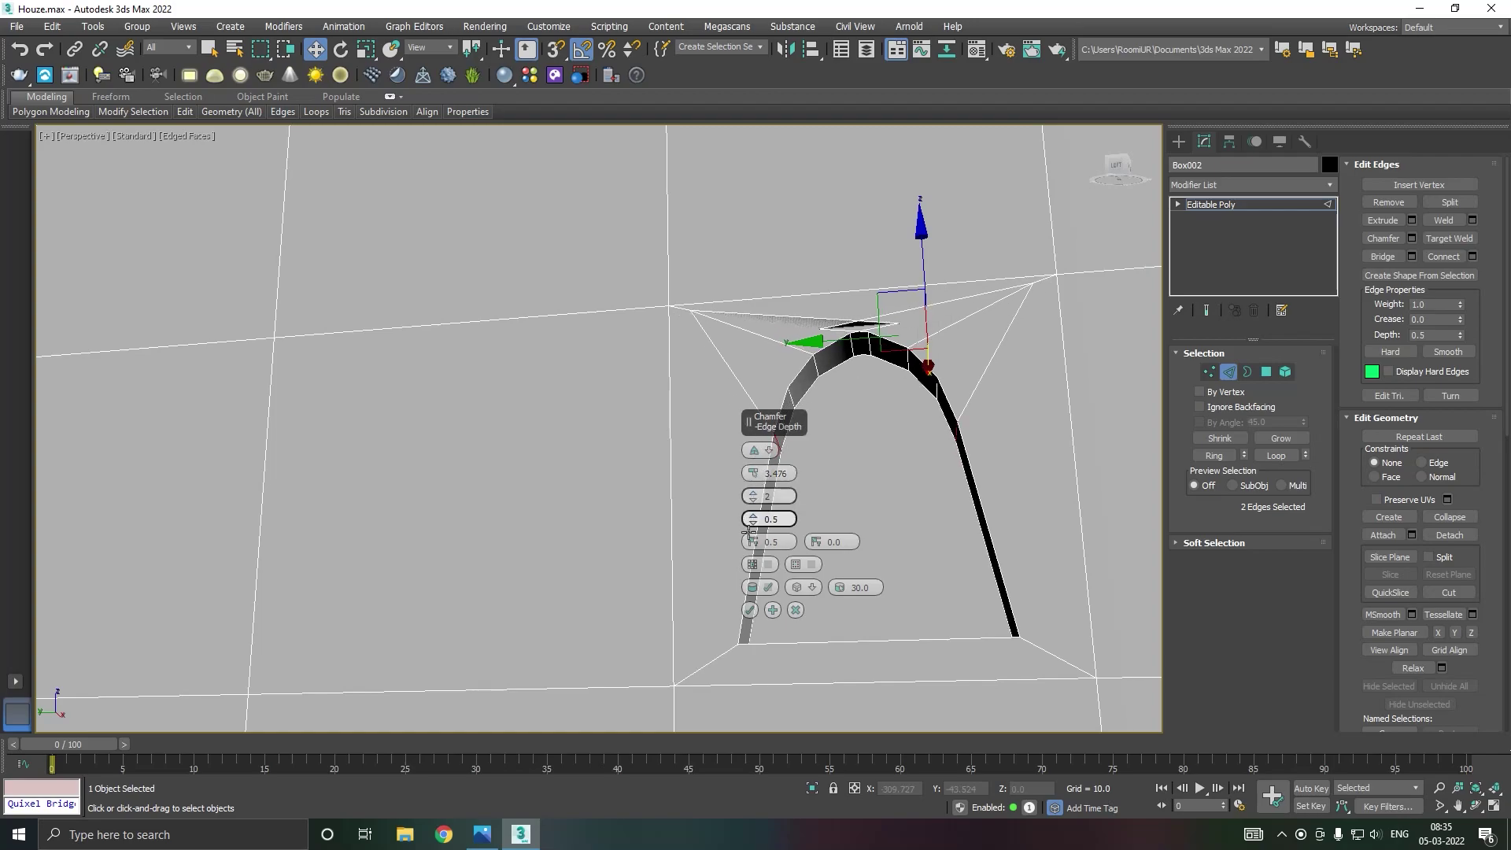
{"action": "left_click", "coordinate": [749, 610]}
{"action": "scroll", "coordinate": [874, 337], "scroll_direction": "up", "scroll_amount": 2}
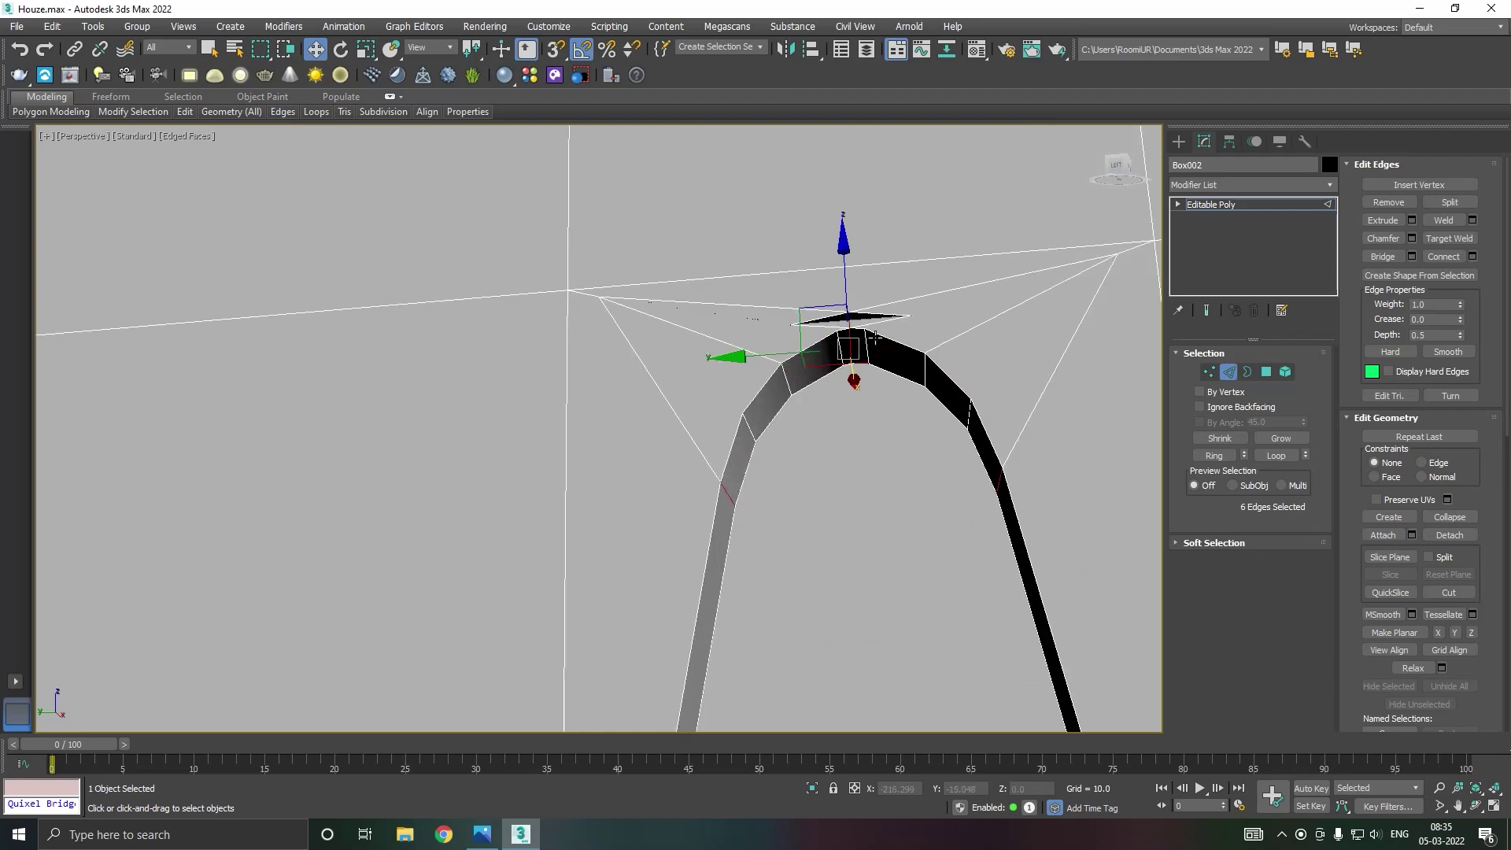
Remove the stray vertices forming the overlapping sliver just above the window arch's outer edge.
{"action": "left_click", "coordinate": [863, 345]}
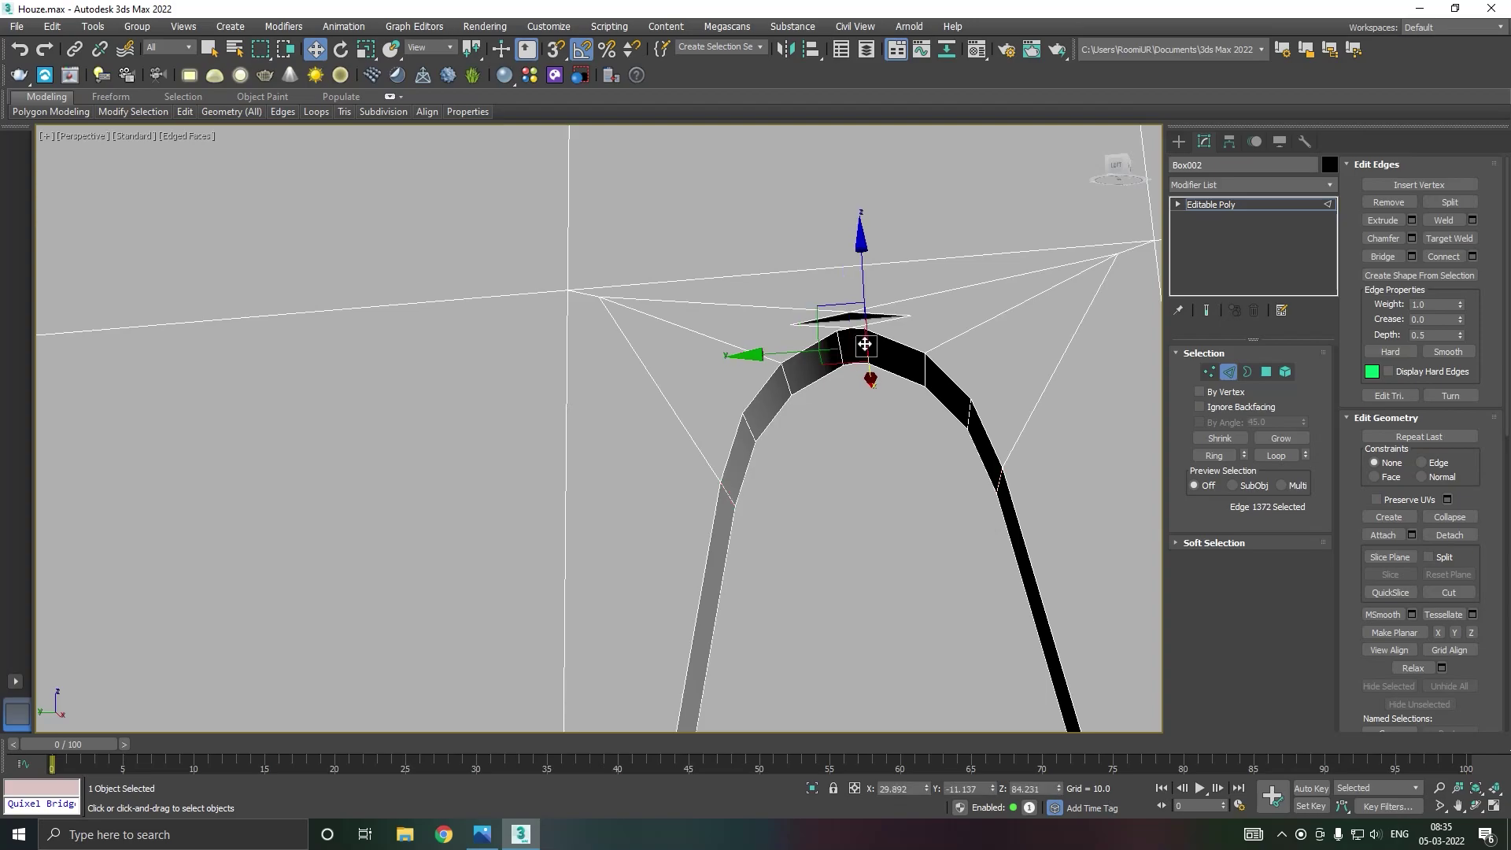
{"action": "left_click", "coordinate": [1210, 371]}
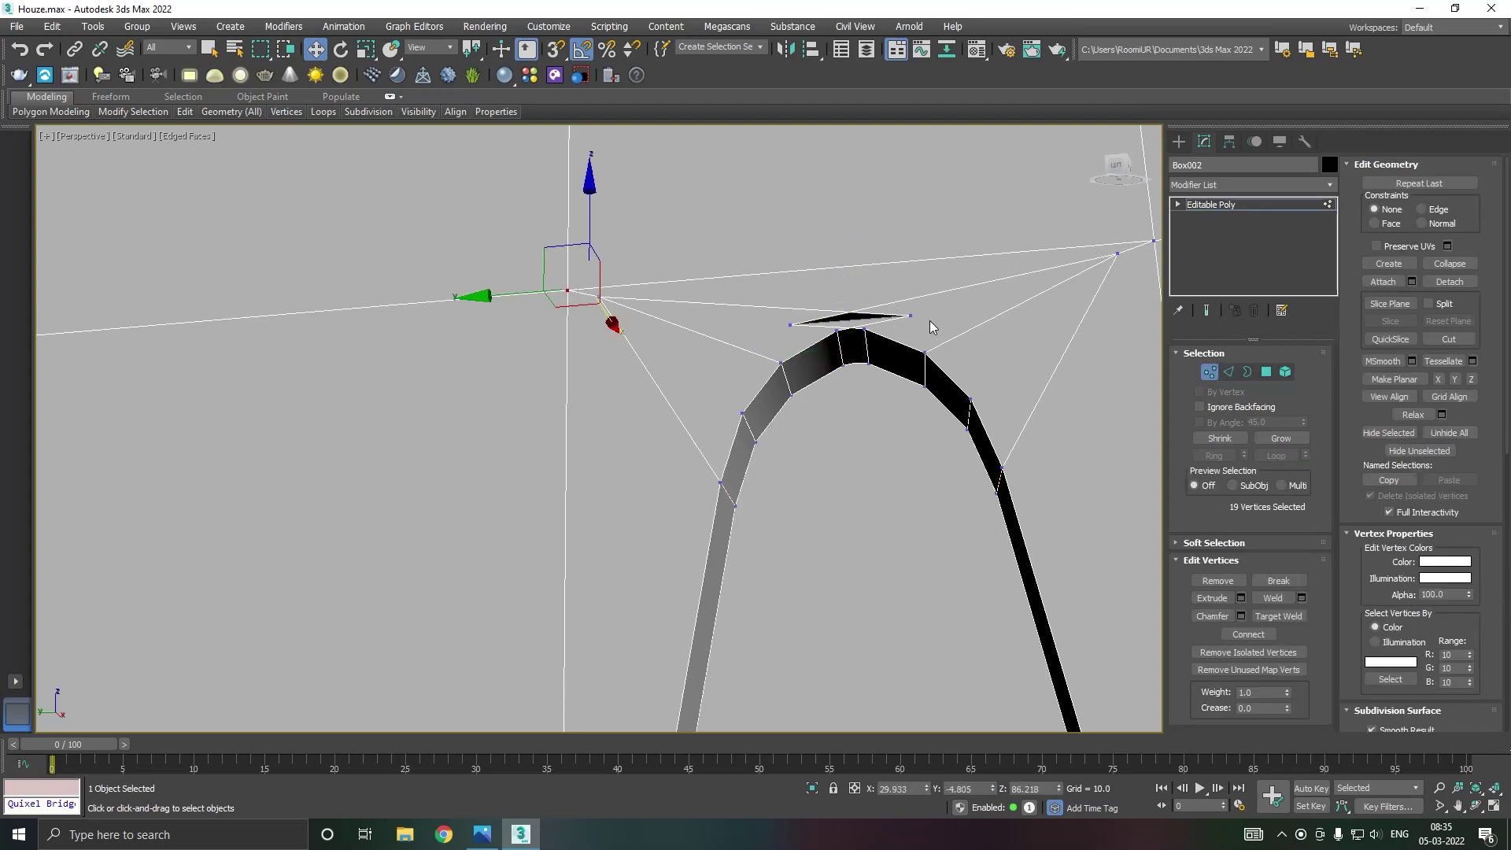
{"action": "left_click", "coordinate": [910, 316]}
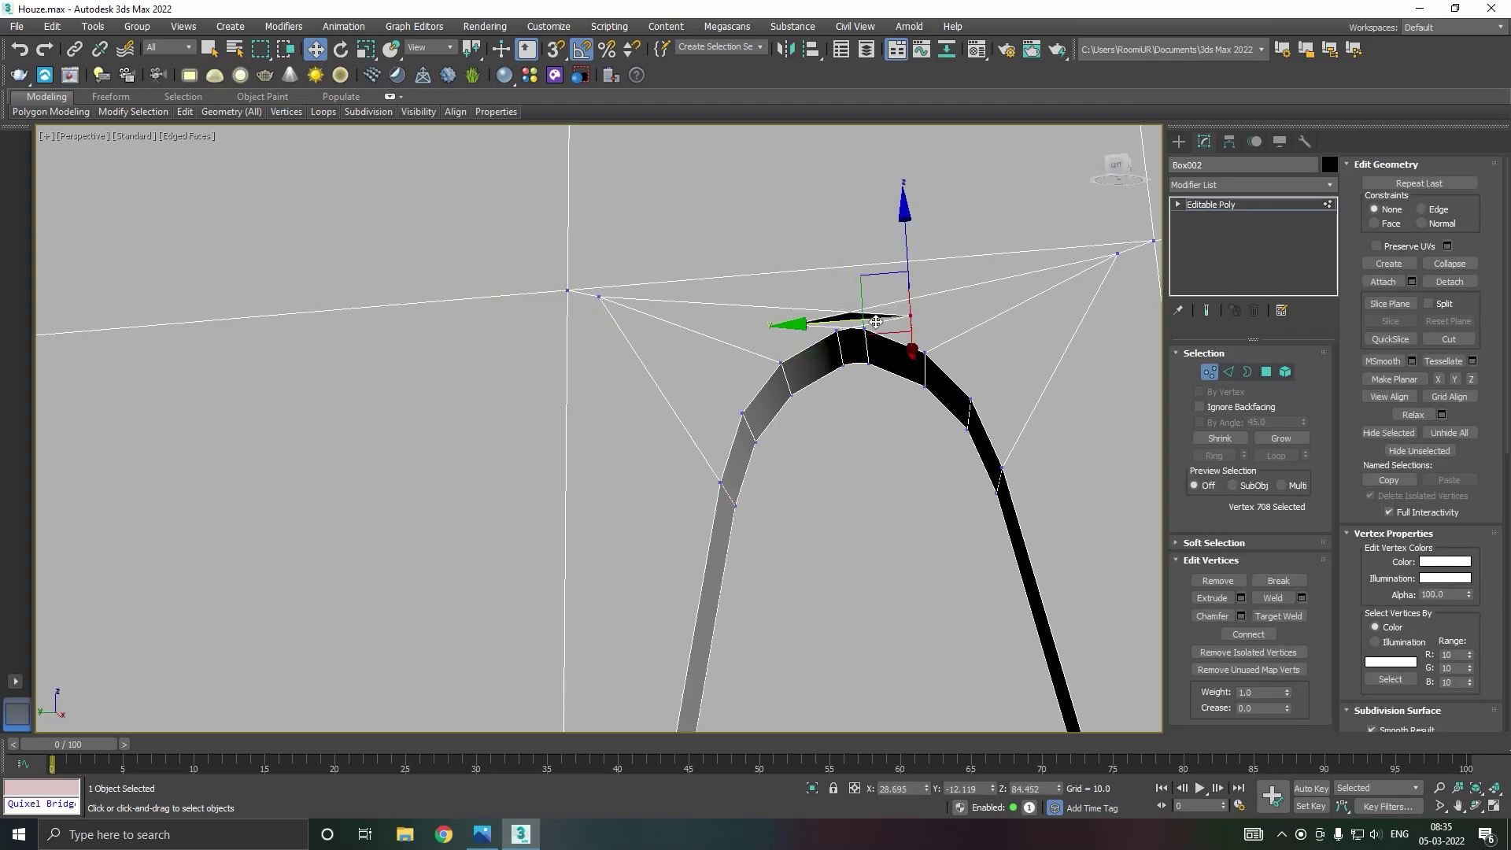
{"action": "key", "text": "BackSpace"}
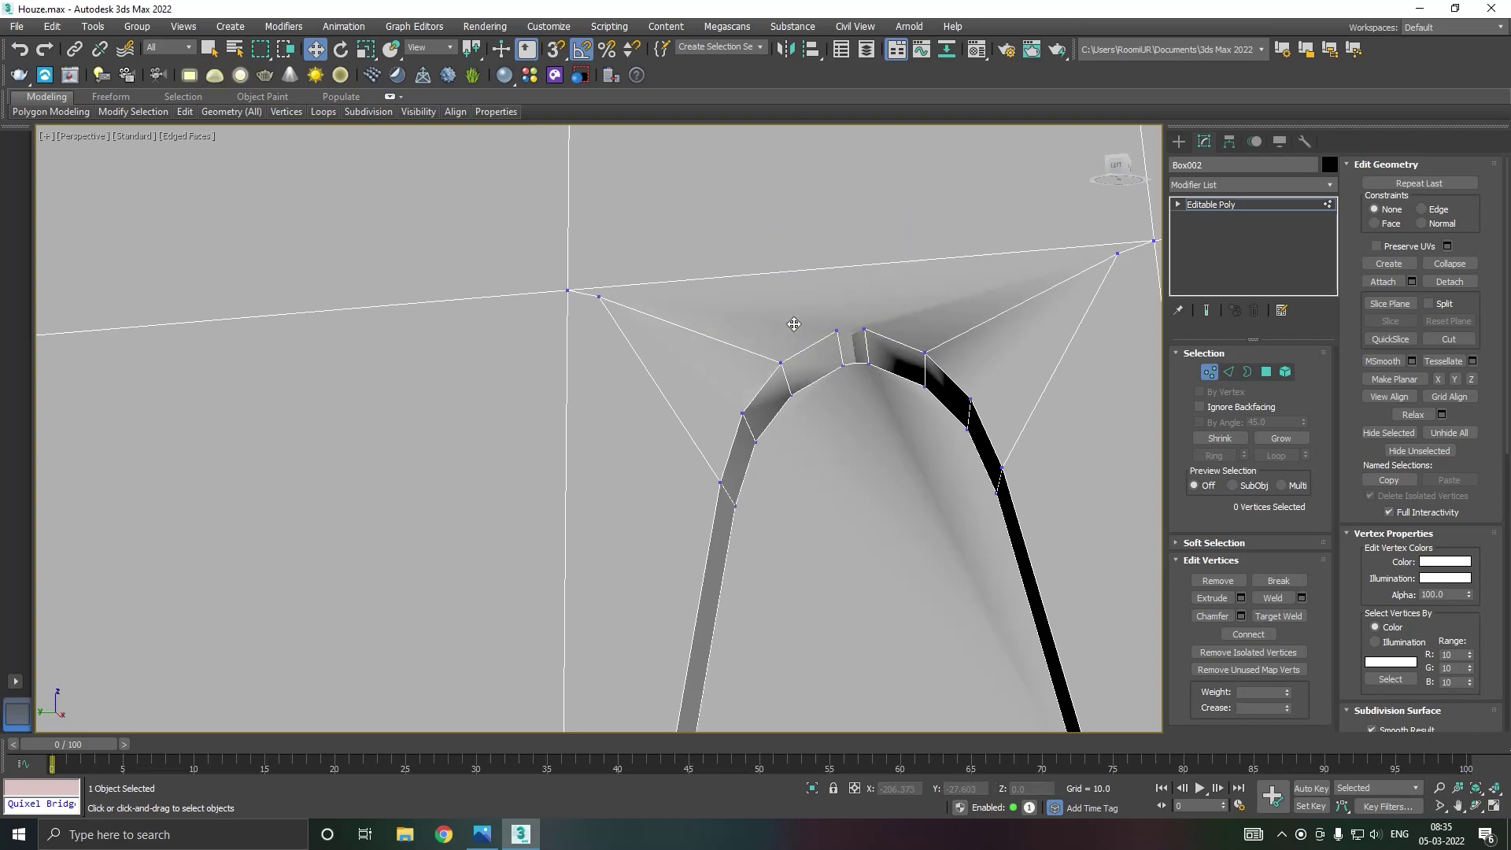
{"action": "left_click", "coordinate": [866, 331]}
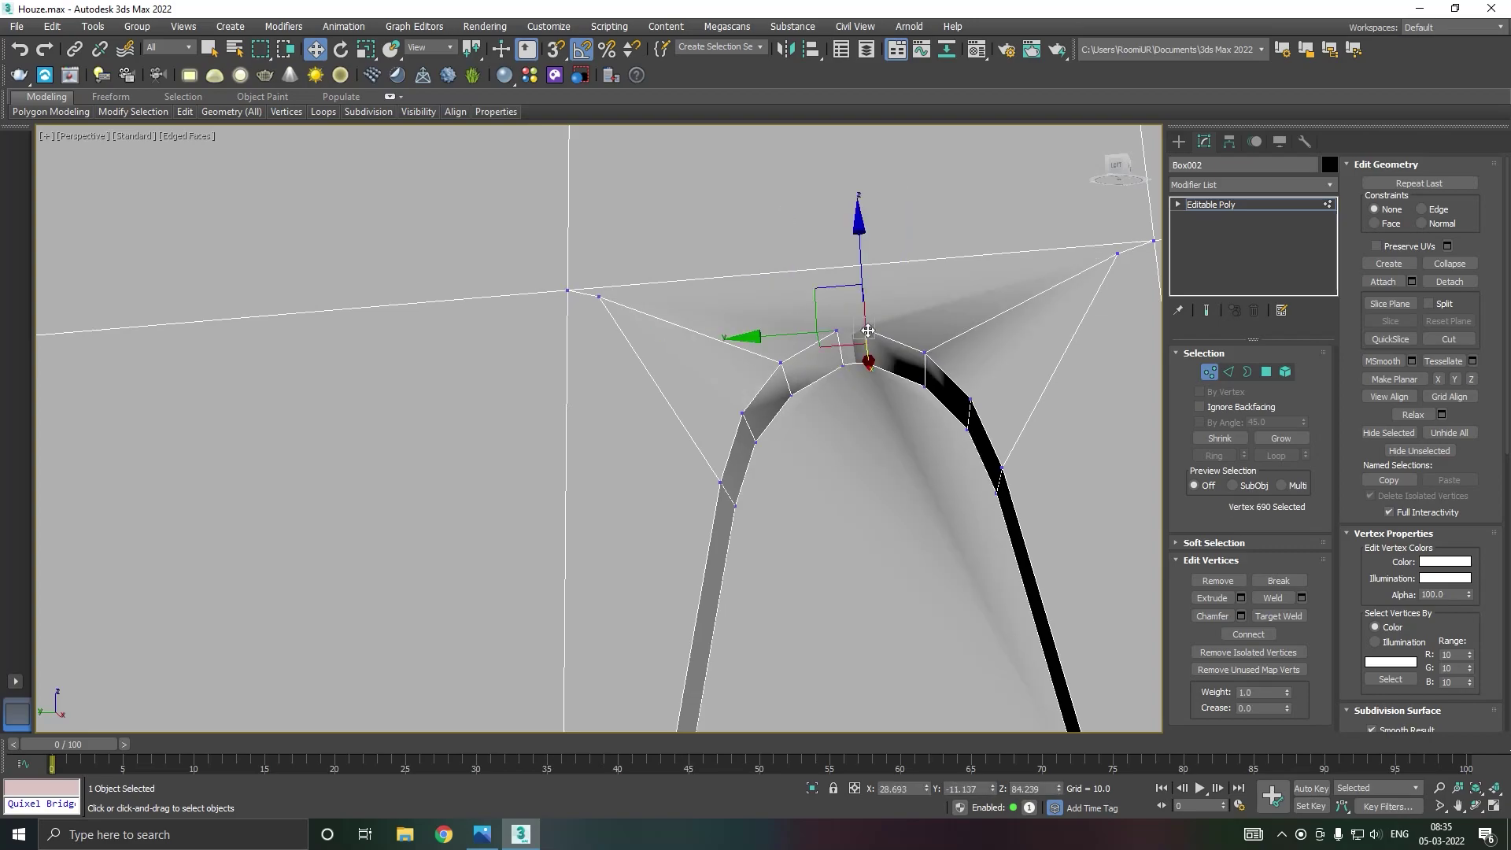
{"action": "middle_click_drag", "start_coordinate": [860, 359], "coordinate": [889, 332], "text": "alt"}
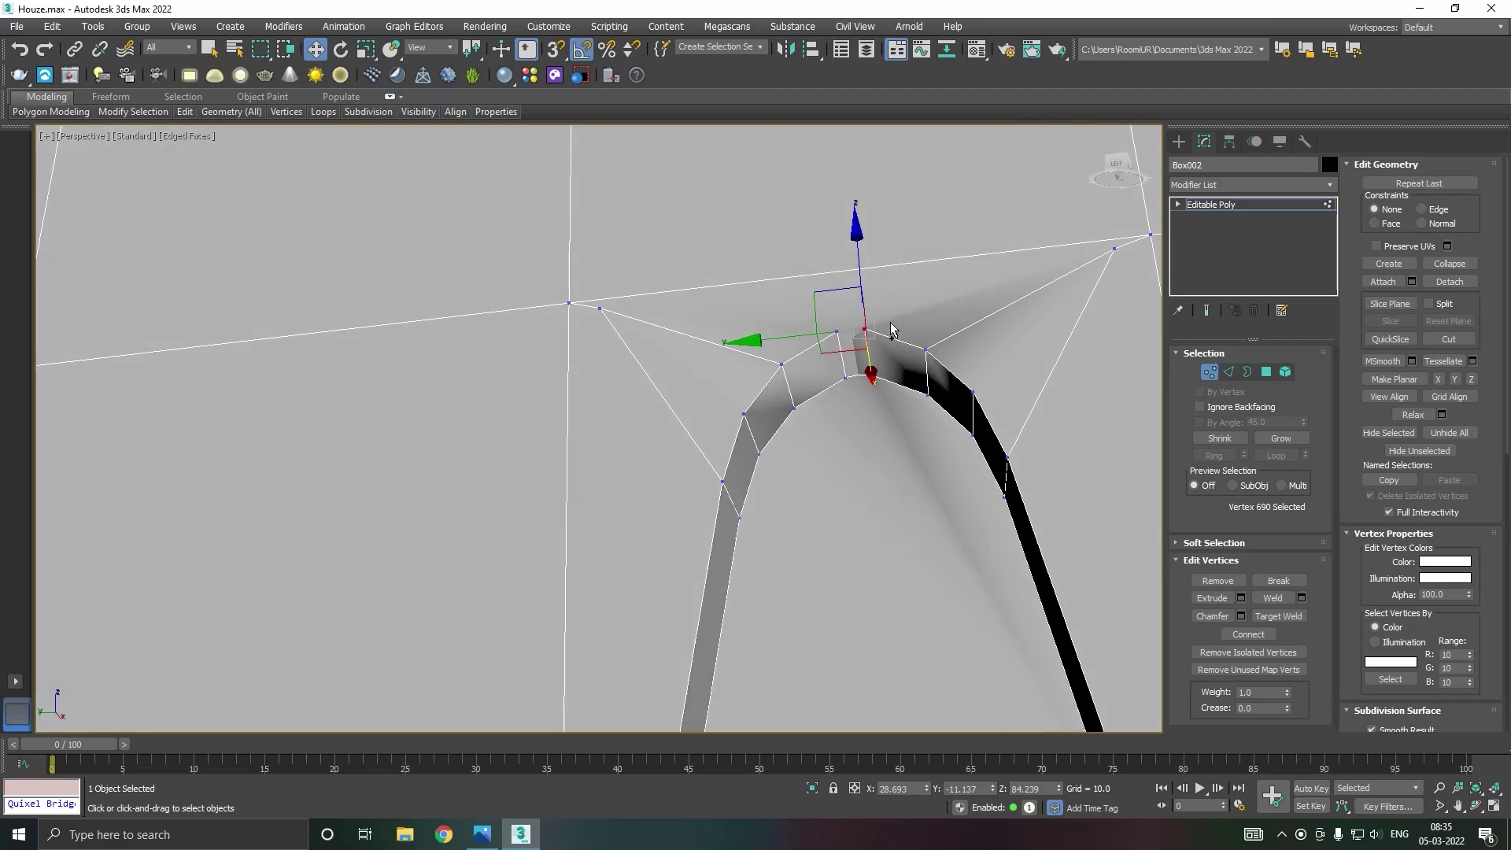
{"action": "left_click", "coordinate": [836, 331], "text": "ctrl"}
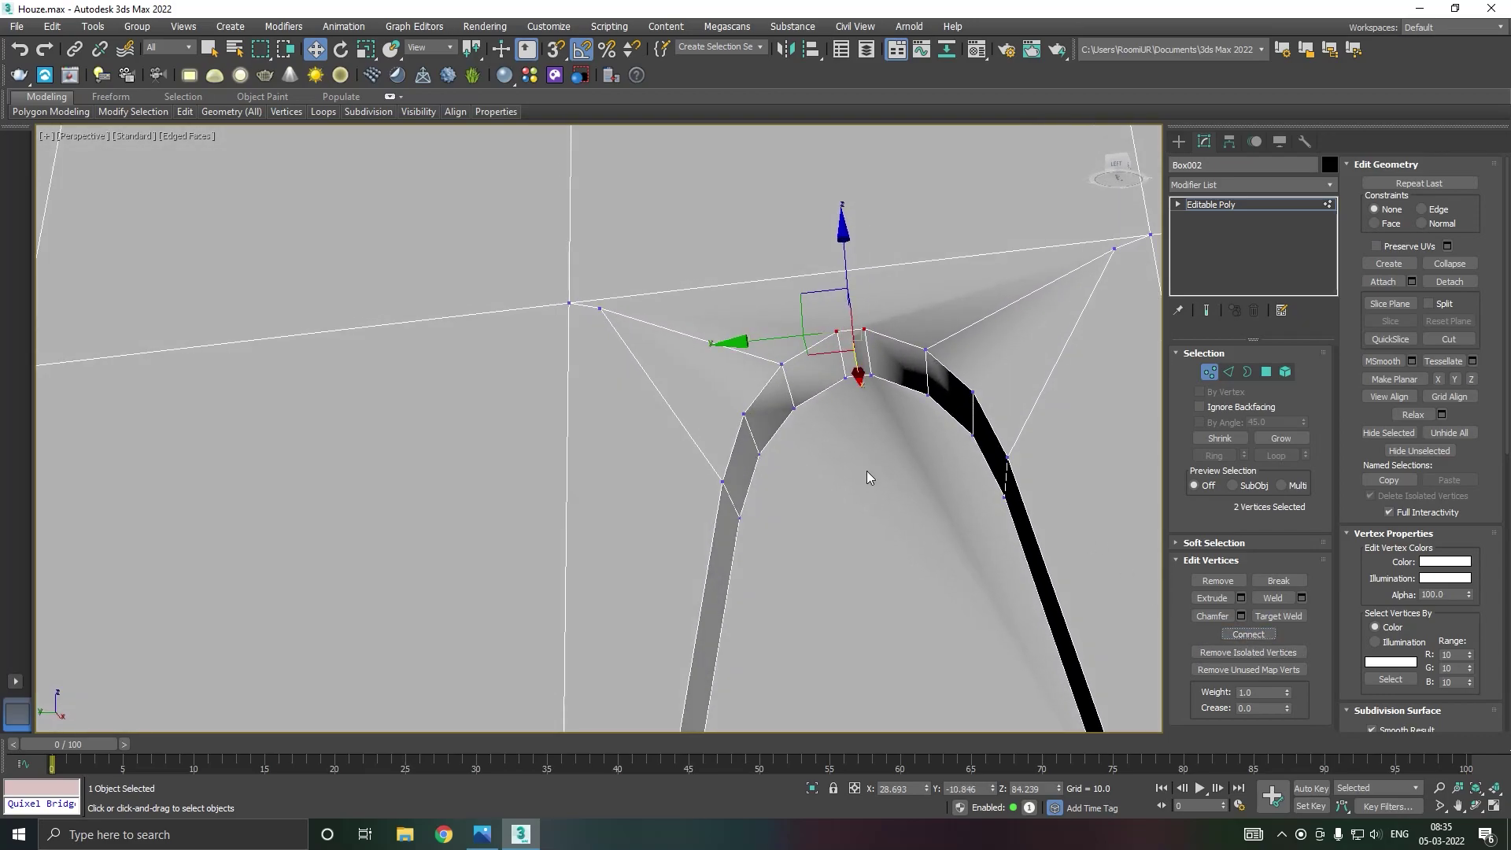
{"action": "left_click", "coordinate": [855, 375]}
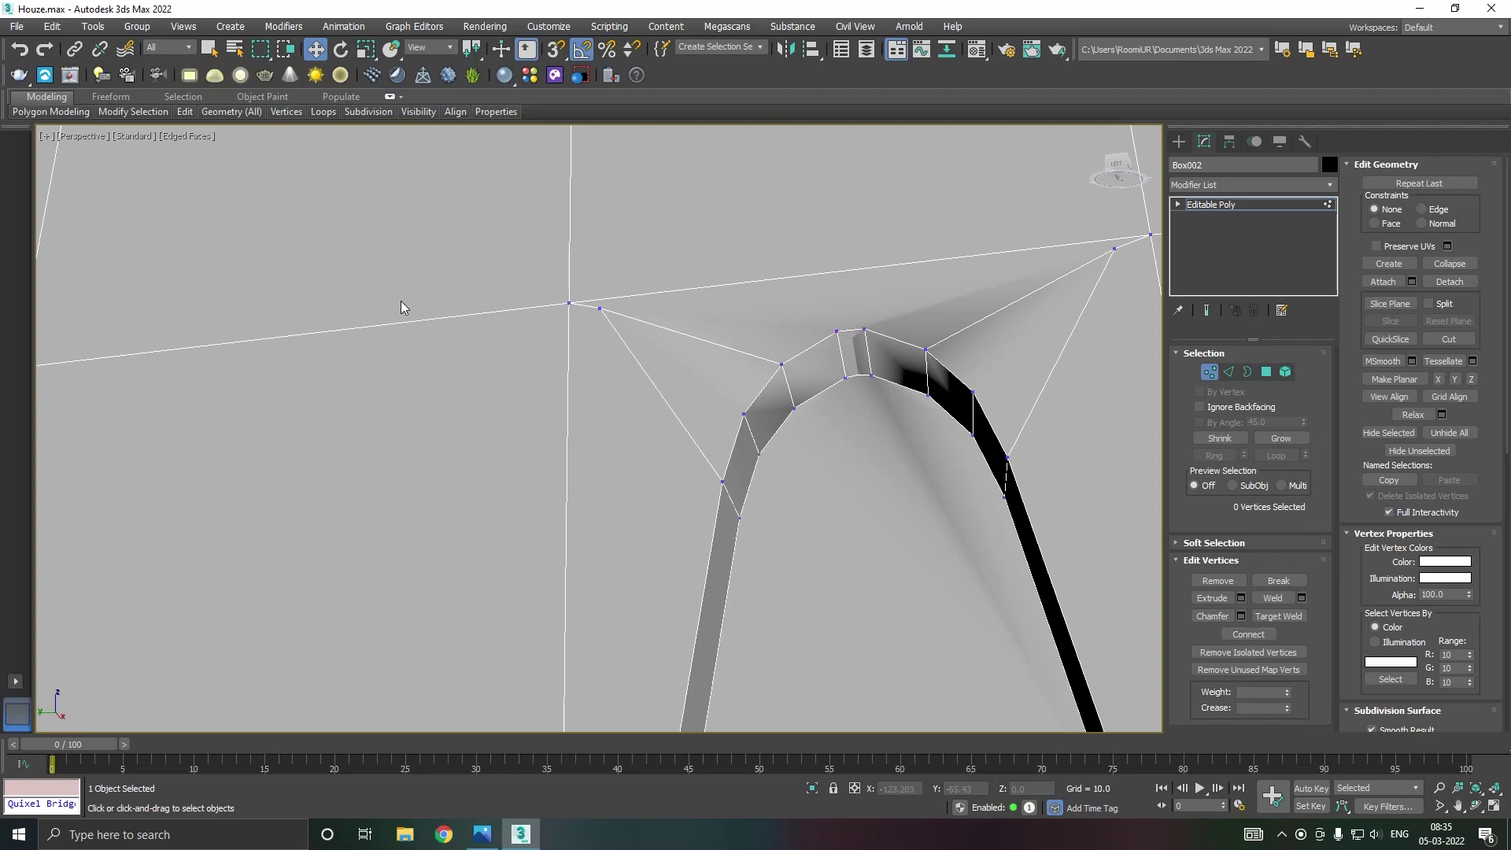
Remove the two stray vertices behind the arch top in wireframe display and return the viewport to default shading.
{"action": "left_click", "coordinate": [201, 136]}
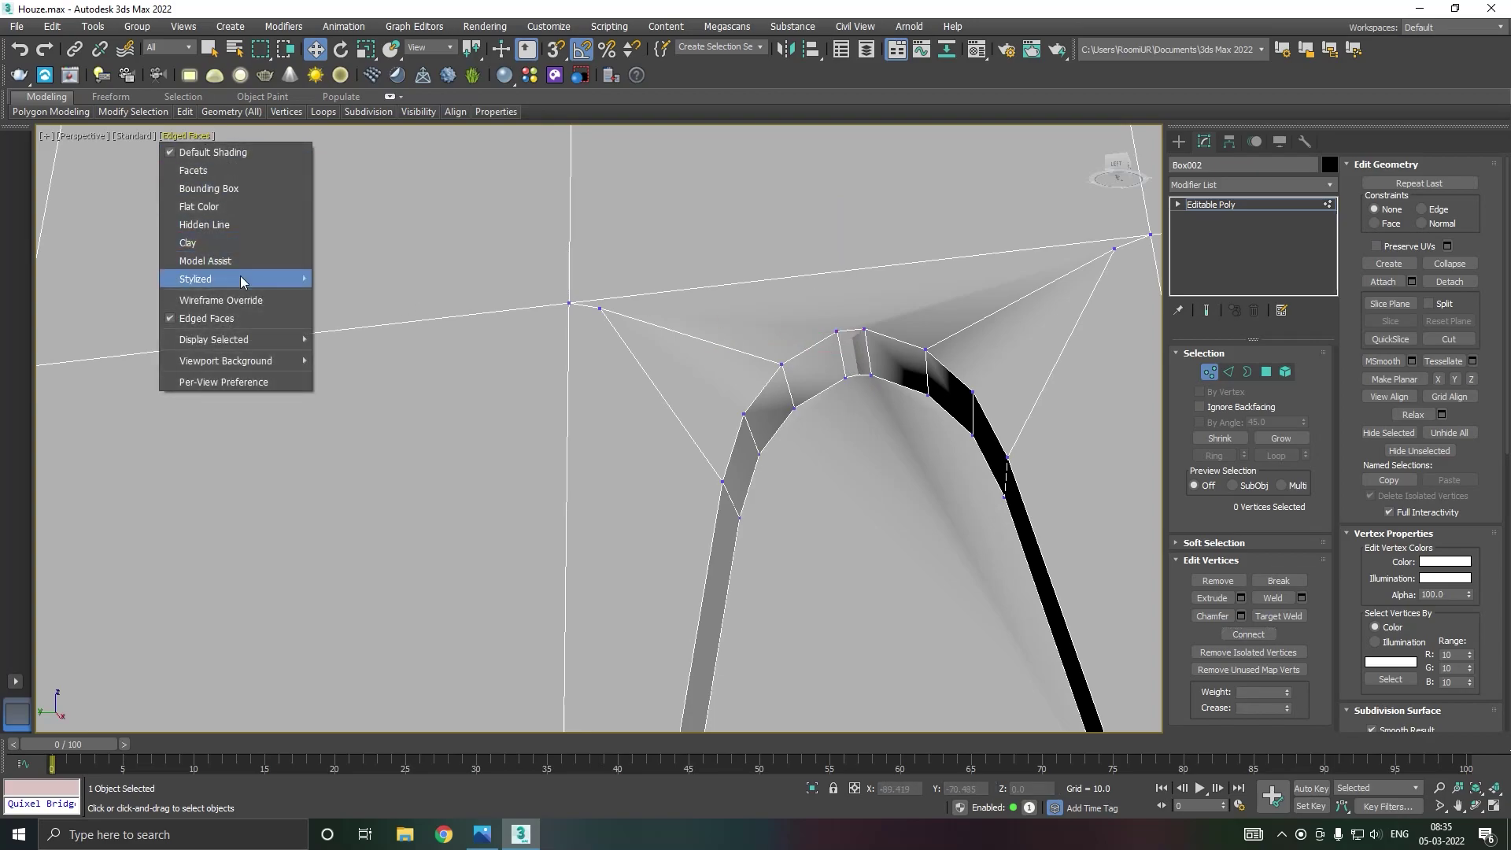
{"action": "left_click", "coordinate": [206, 302]}
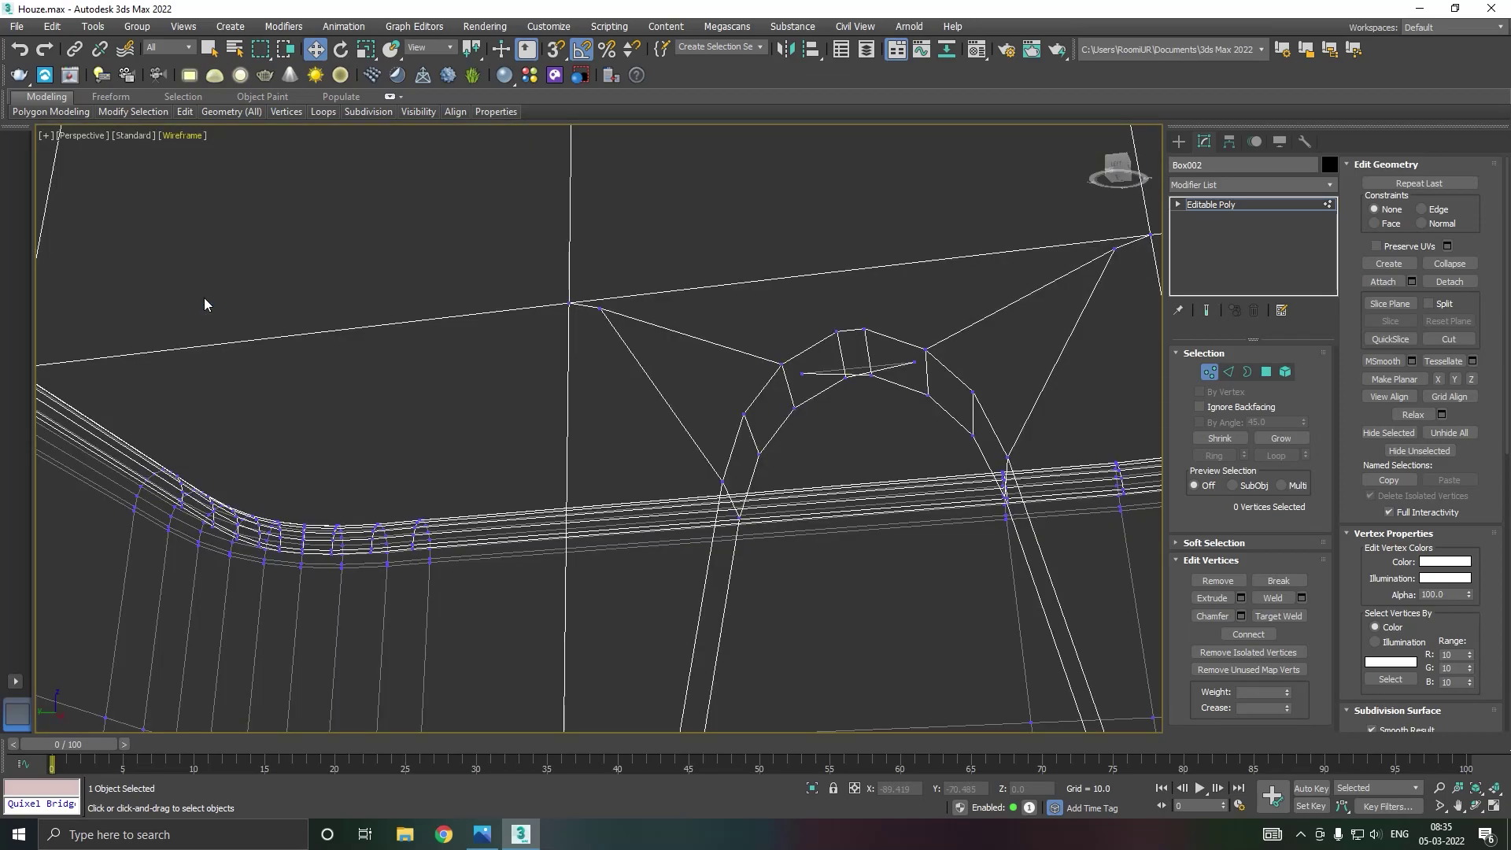
{"action": "left_click", "coordinate": [908, 364]}
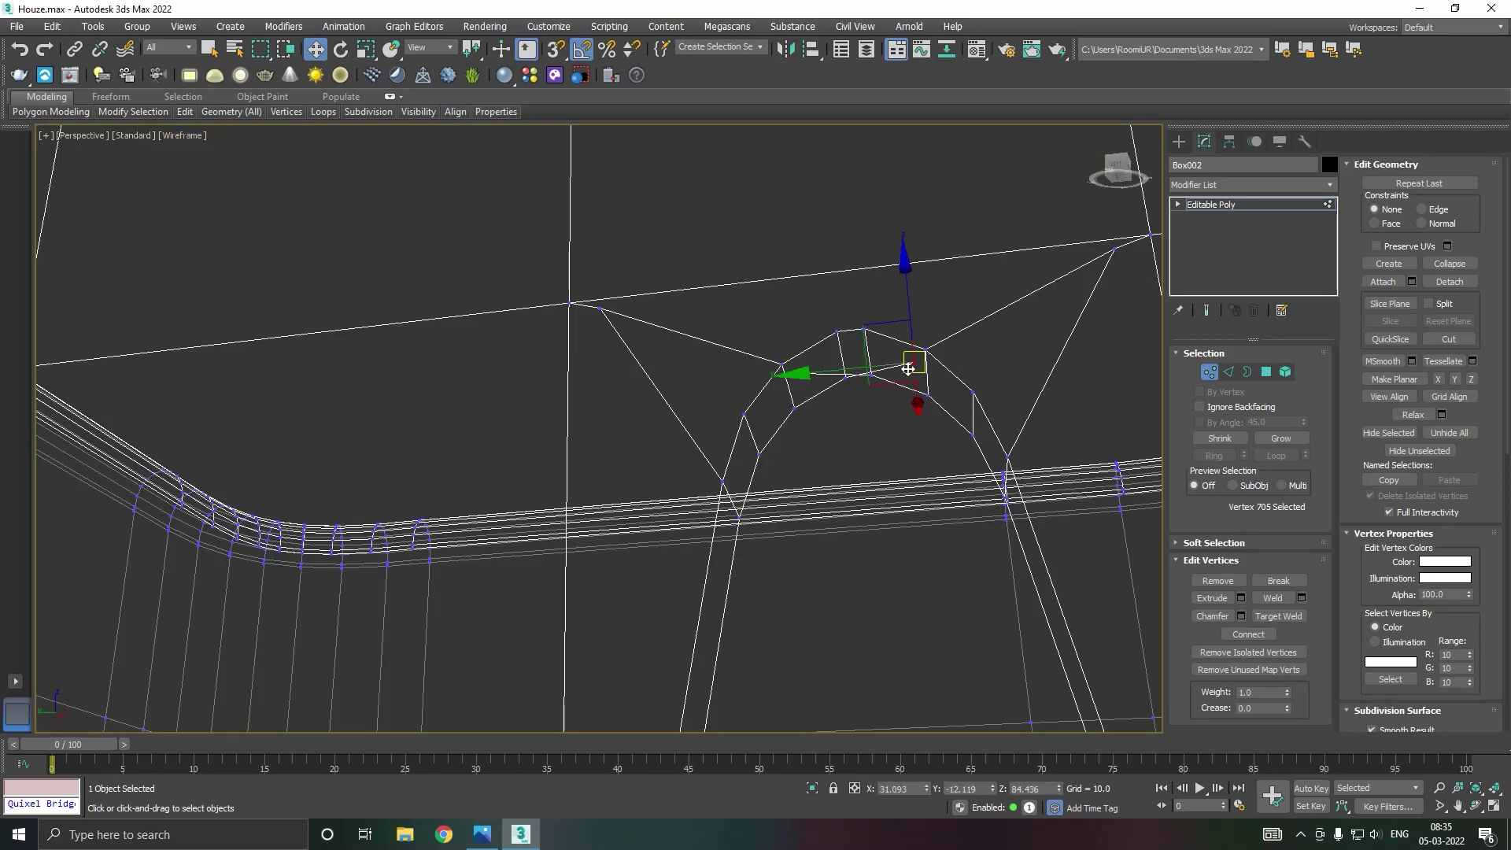
{"action": "left_click", "coordinate": [839, 373]}
{"action": "left_click", "coordinate": [807, 372]}
{"action": "left_click", "coordinate": [805, 379]}
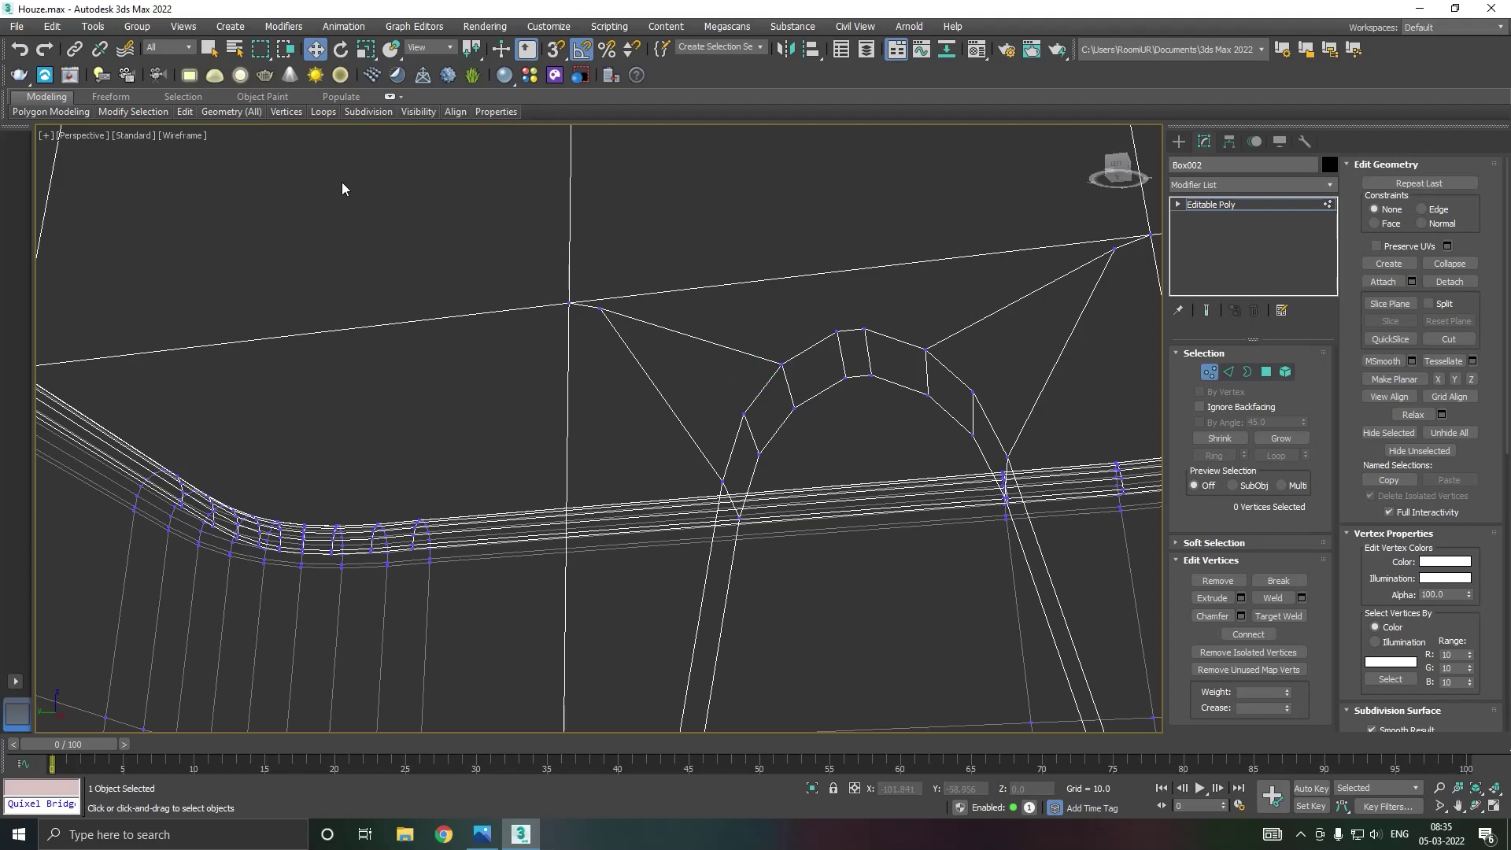
{"action": "left_click", "coordinate": [171, 136]}
{"action": "left_click", "coordinate": [257, 192]}
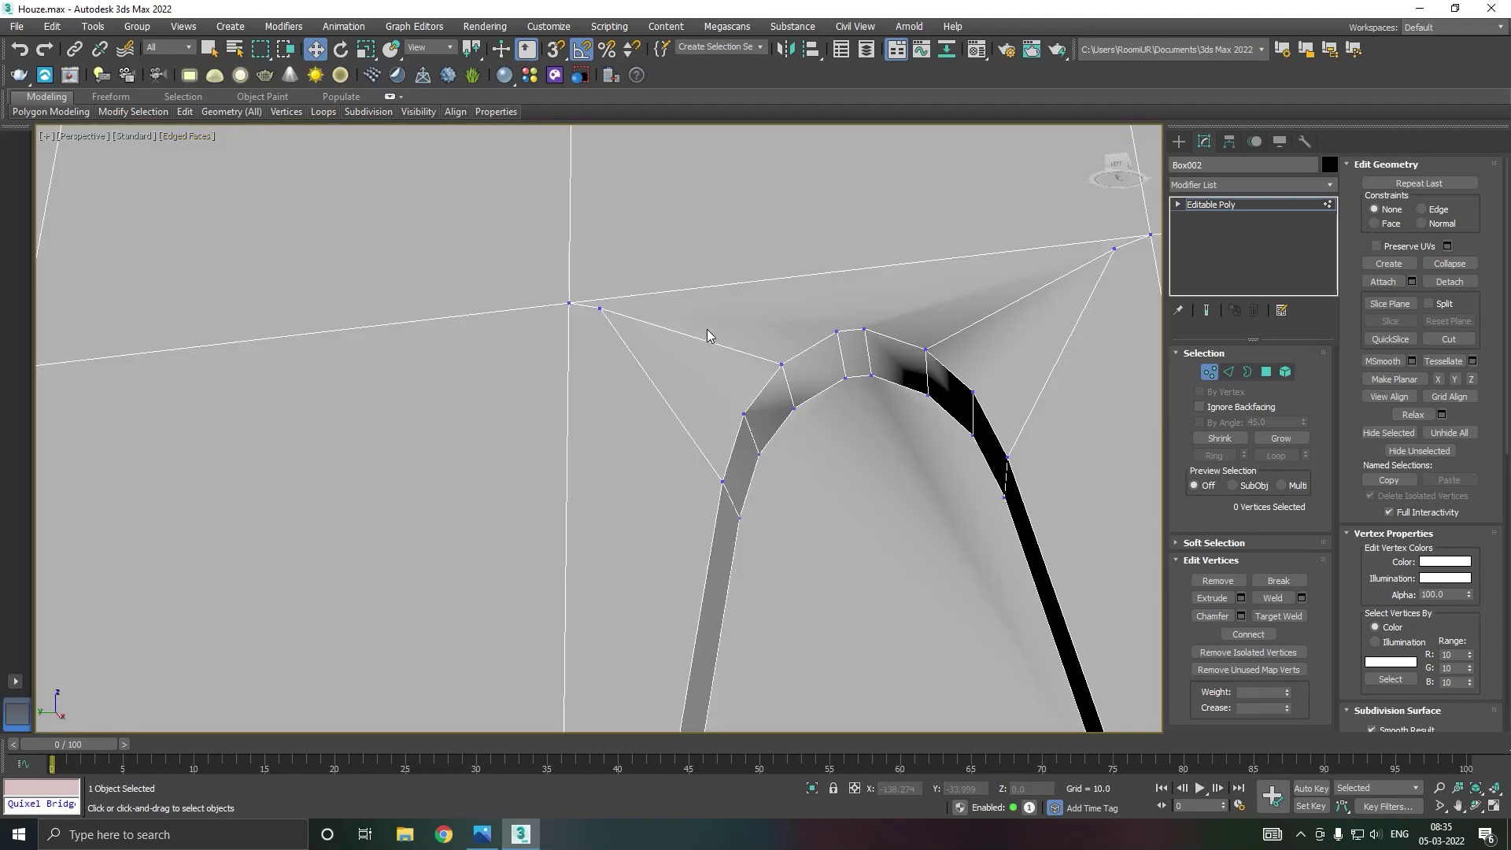
Clear the smoothing groups of the arched window's recessed back polygon and auto-smooth it at 45.
{"action": "scroll", "coordinate": [702, 325], "scroll_direction": "down", "scroll_amount": 4}
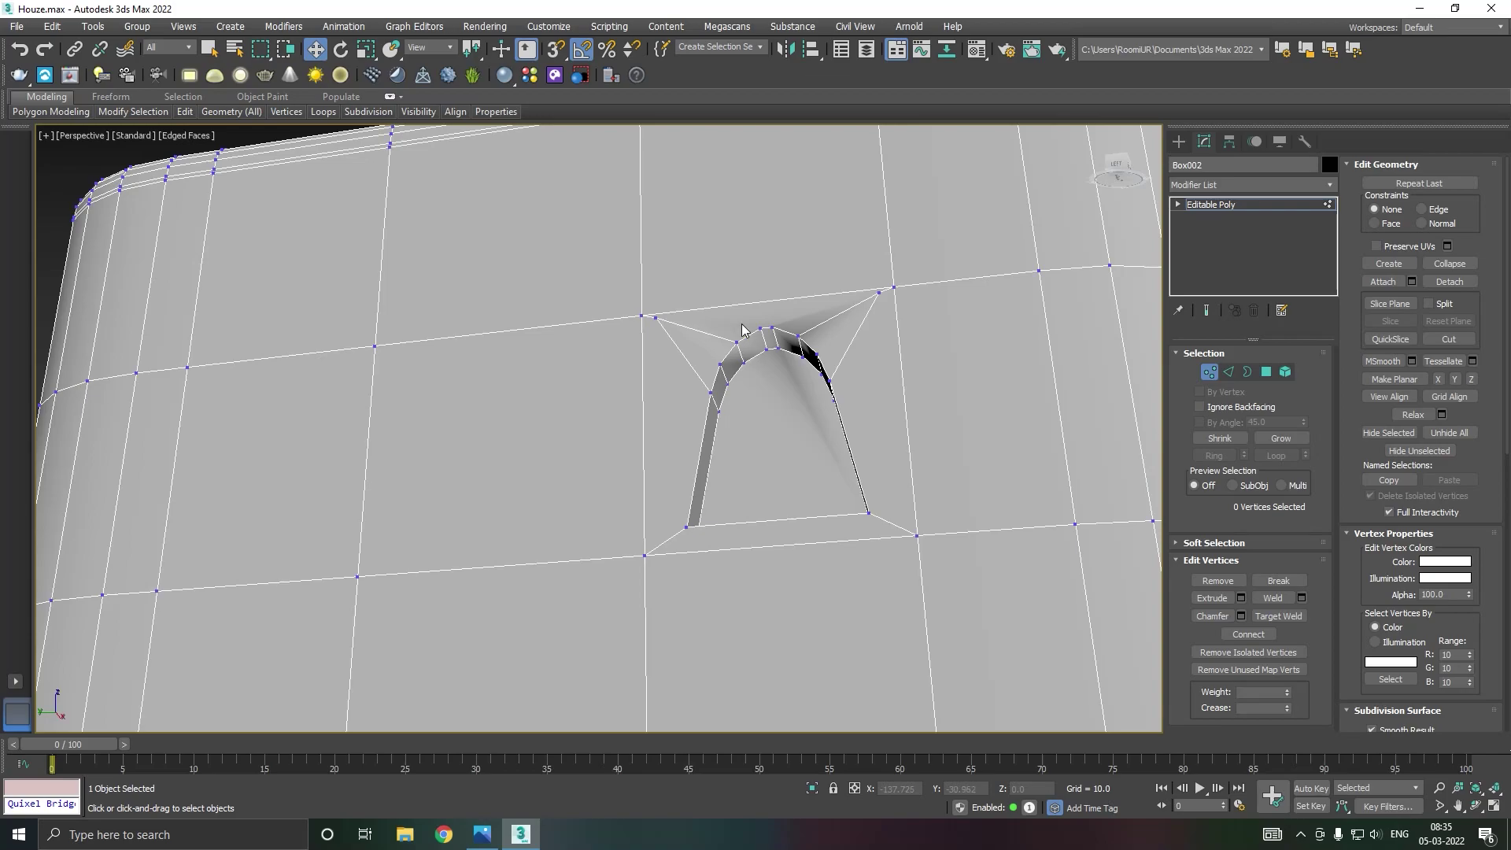
{"action": "middle_click_drag", "start_coordinate": [803, 346], "coordinate": [855, 370], "text": "alt"}
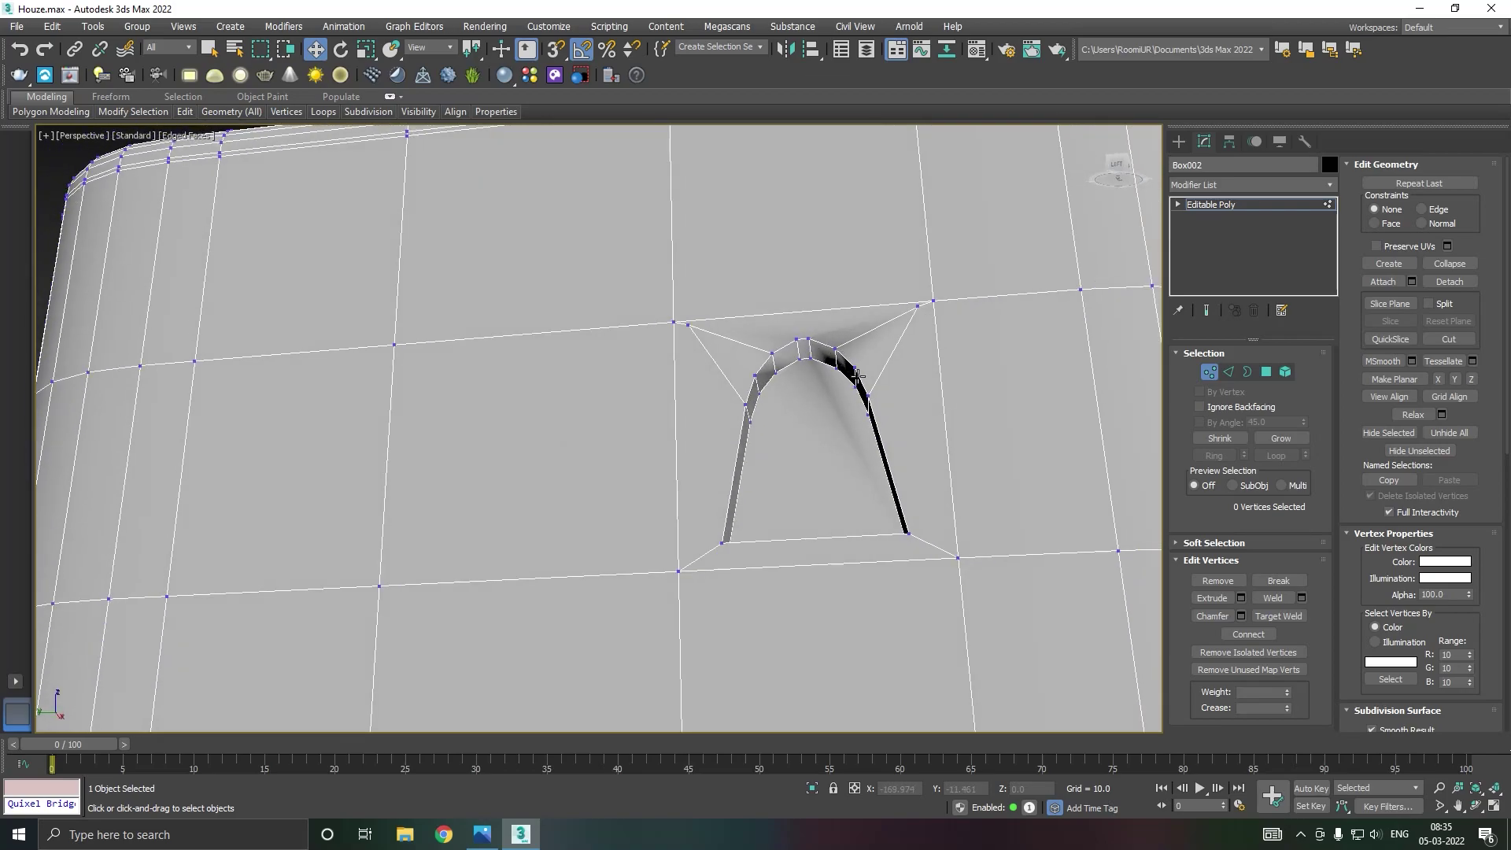
{"action": "left_click", "coordinate": [1266, 371]}
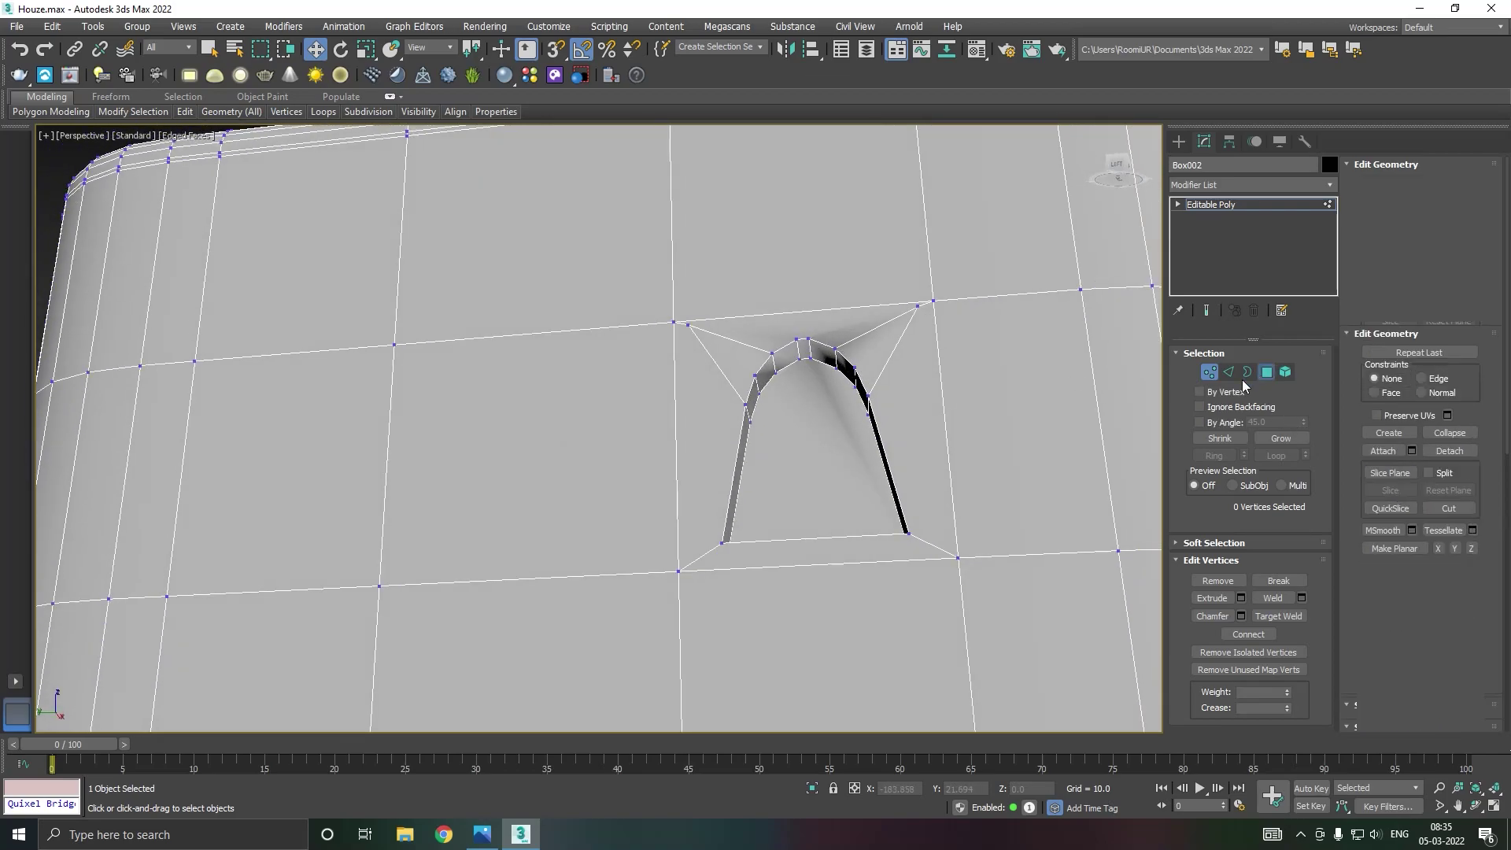
{"action": "left_click", "coordinate": [830, 467]}
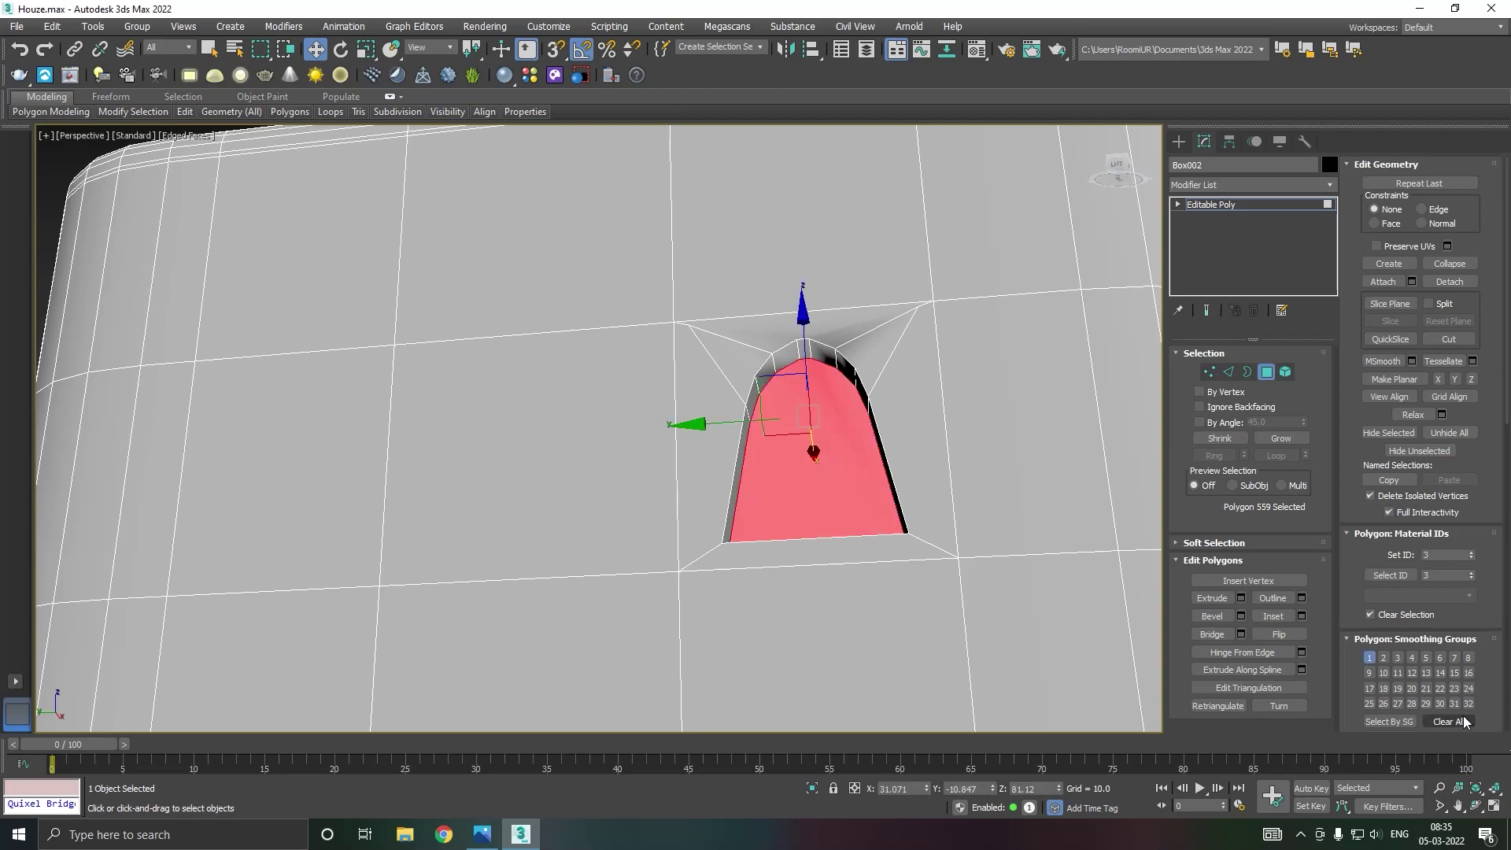
{"action": "scroll", "coordinate": [1448, 704], "scroll_direction": "down", "scroll_amount": 2}
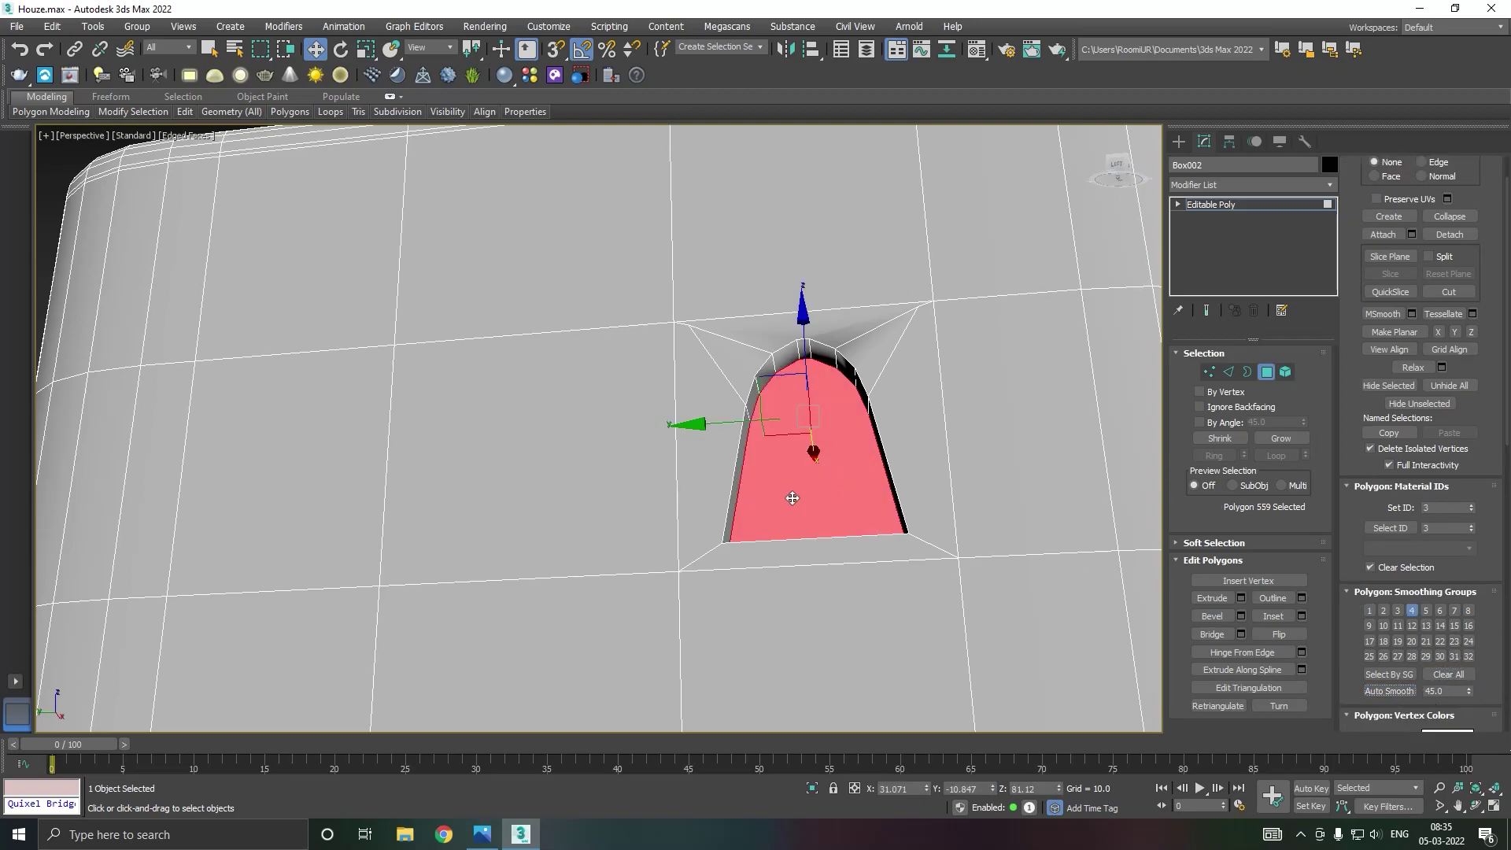
Clear the smoothing groups of the six wall polygons surrounding the arched window and auto-smooth them at 45.
{"action": "left_click", "coordinate": [863, 338]}
{"action": "left_click", "coordinate": [898, 386], "text": "ctrl"}
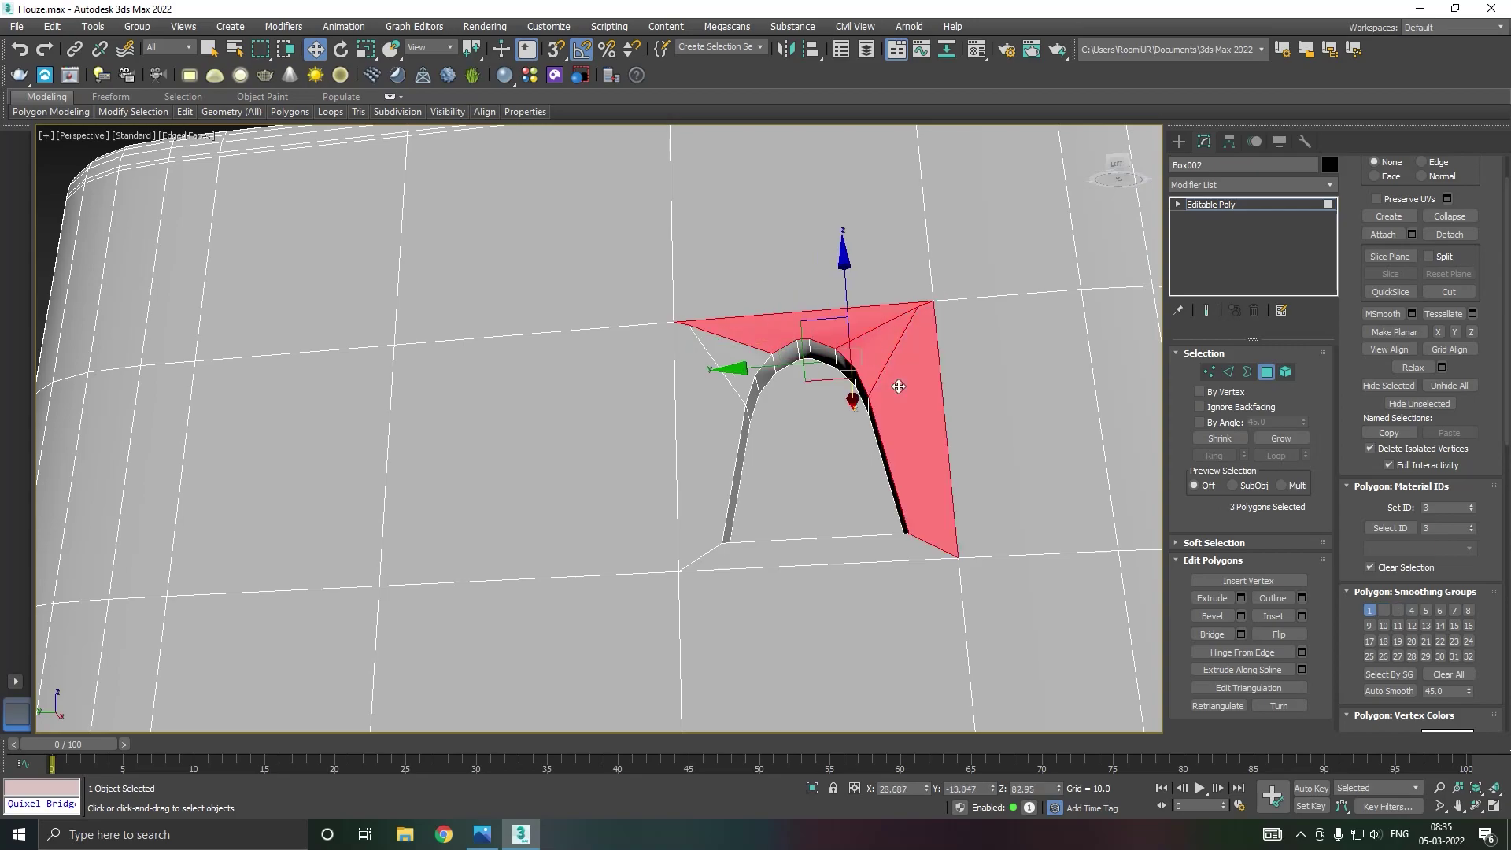
{"action": "left_click", "coordinate": [732, 461], "text": "ctrl"}
{"action": "left_click", "coordinate": [743, 378], "text": "ctrl"}
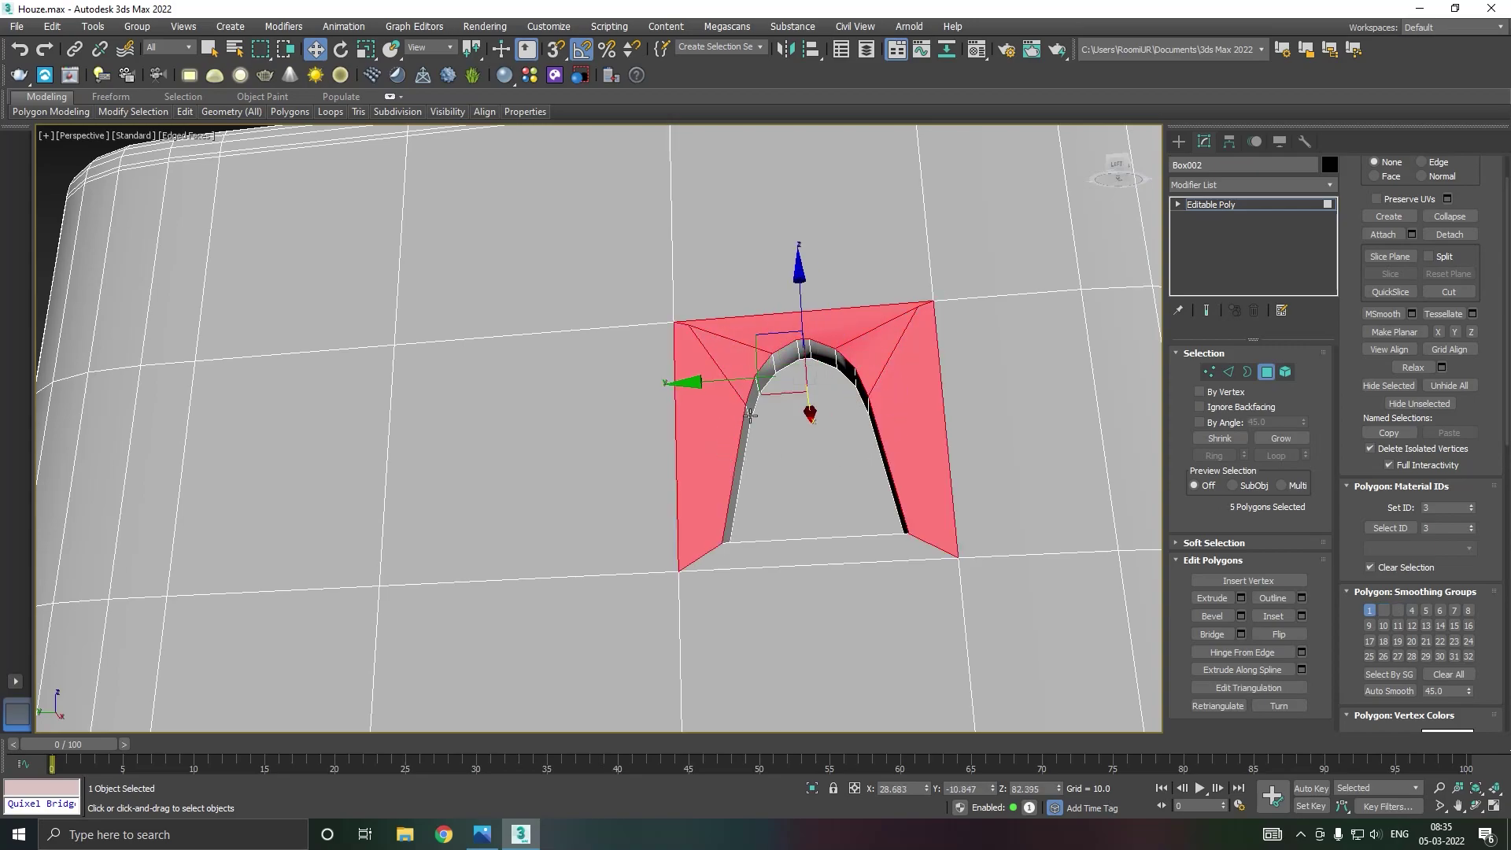
{"action": "left_click", "coordinate": [793, 553], "text": "ctrl"}
{"action": "left_click", "coordinate": [1447, 675]}
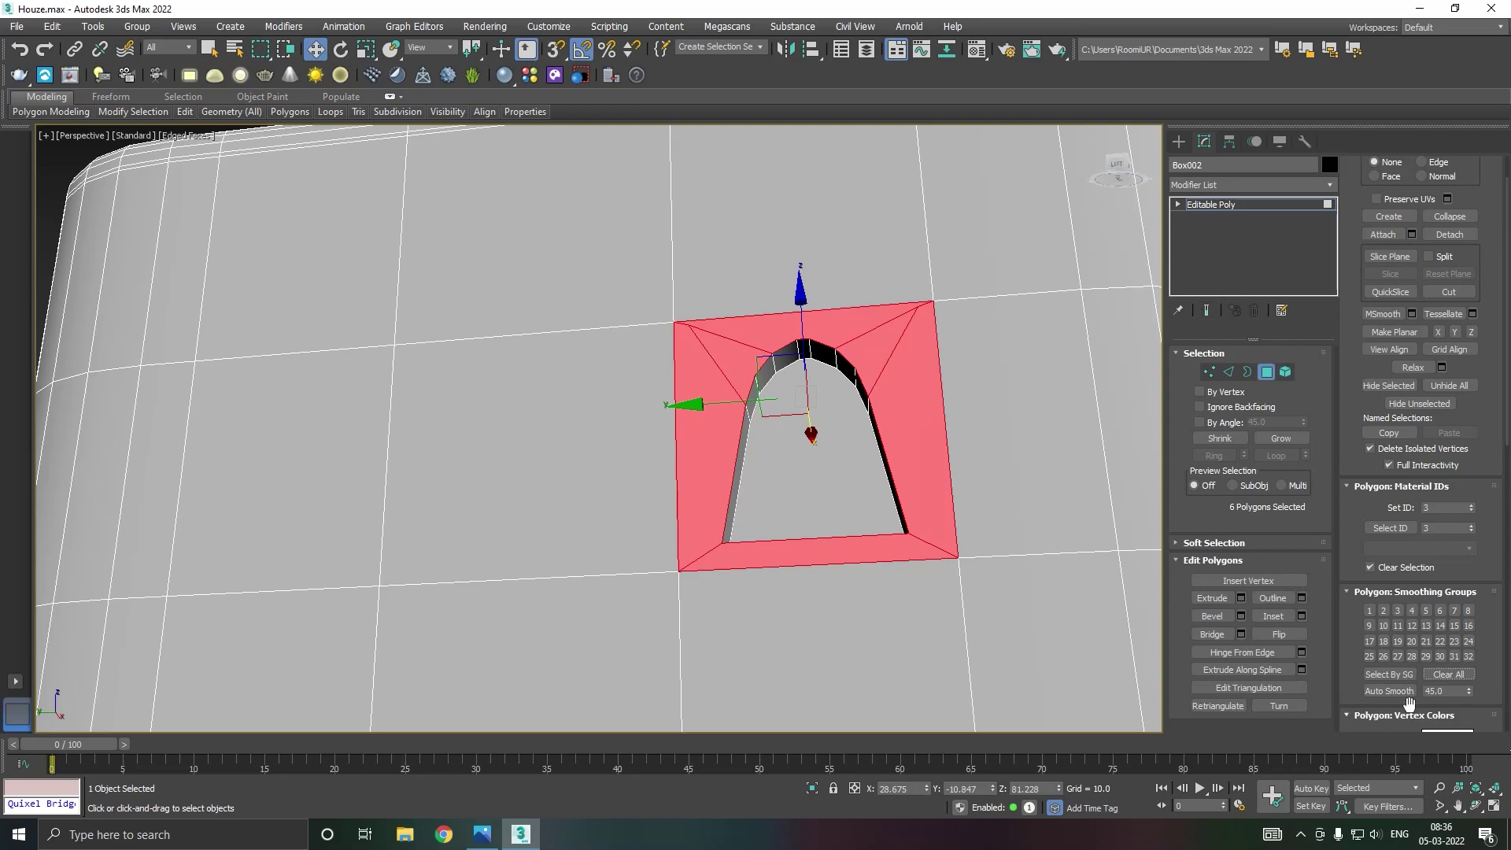
{"action": "left_click", "coordinate": [1399, 693]}
{"action": "left_click", "coordinate": [1278, 204]}
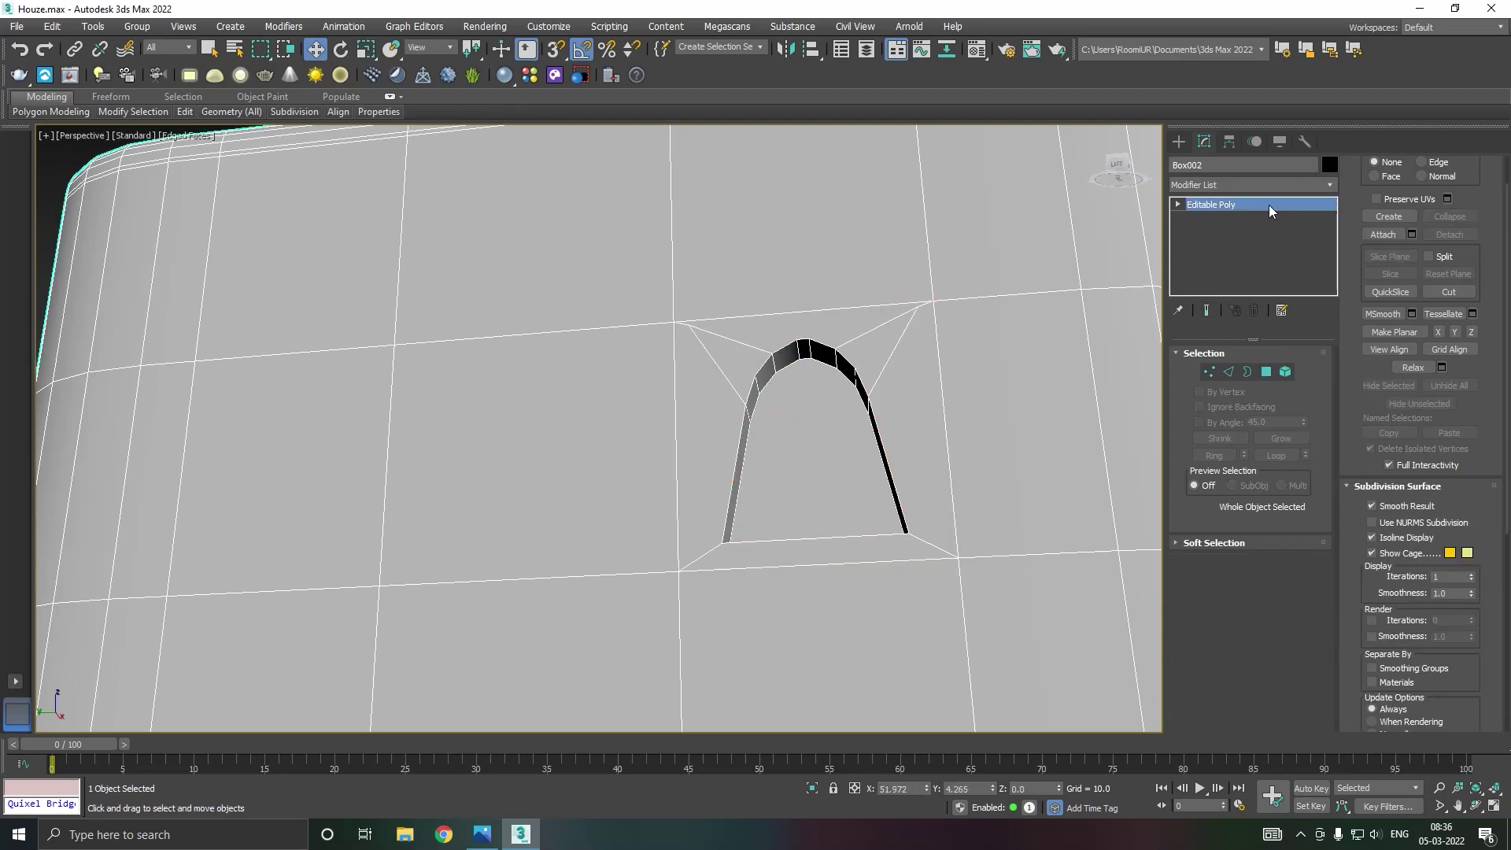
Inset the wall polygon near the tower's rounded corner, beside the arched window, to outline a second rectangular window.
{"action": "scroll", "coordinate": [756, 261], "scroll_direction": "down", "scroll_amount": 4}
{"action": "middle_click_drag", "start_coordinate": [768, 281], "coordinate": [634, 517], "text": "alt"}
{"action": "scroll", "coordinate": [941, 394], "scroll_direction": "up", "scroll_amount": 4}
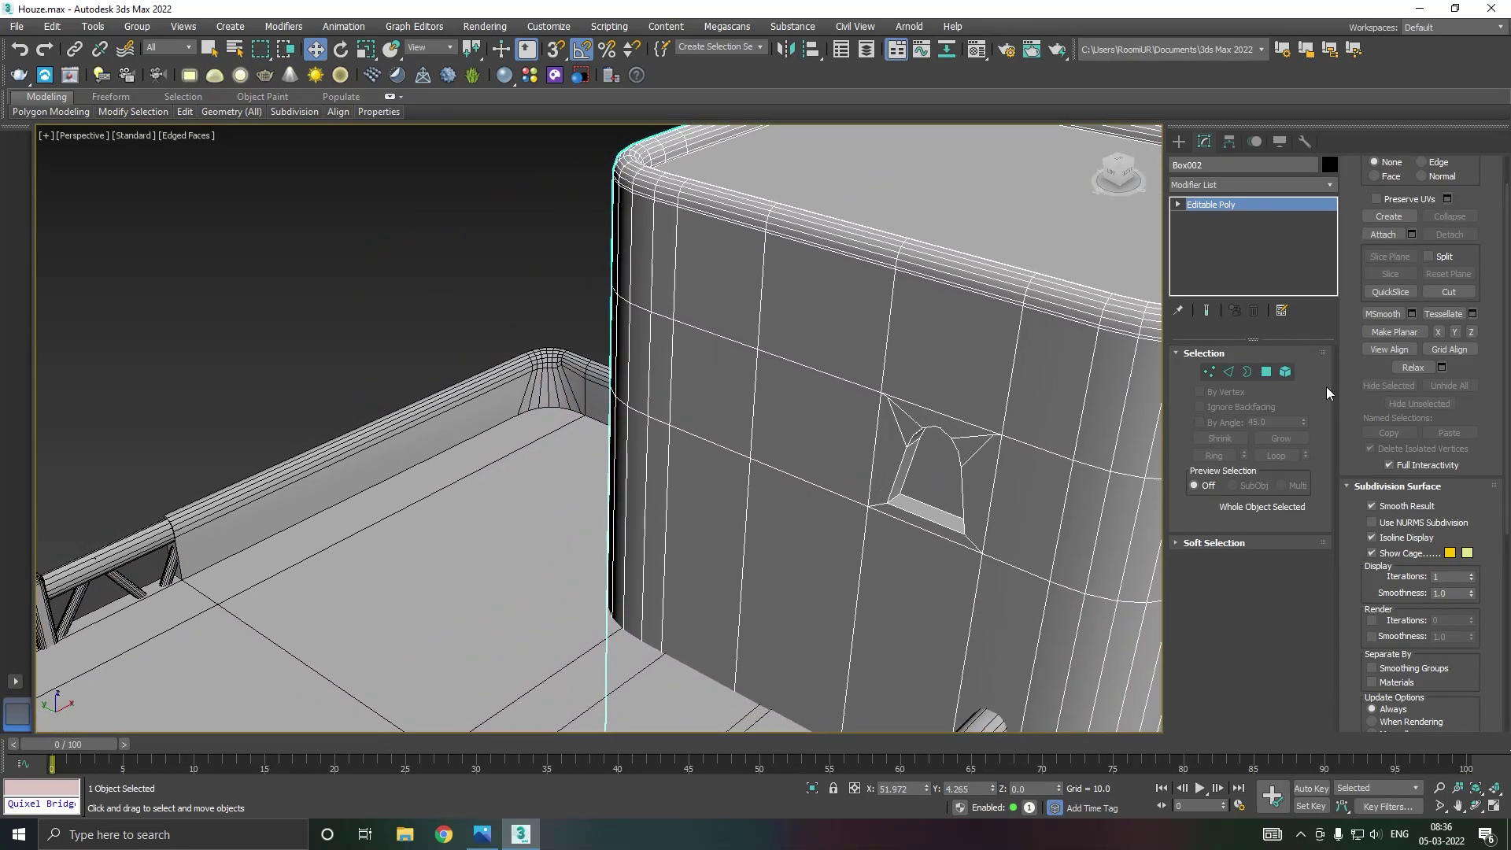
{"action": "left_click", "coordinate": [1269, 370]}
{"action": "left_click", "coordinate": [711, 421]}
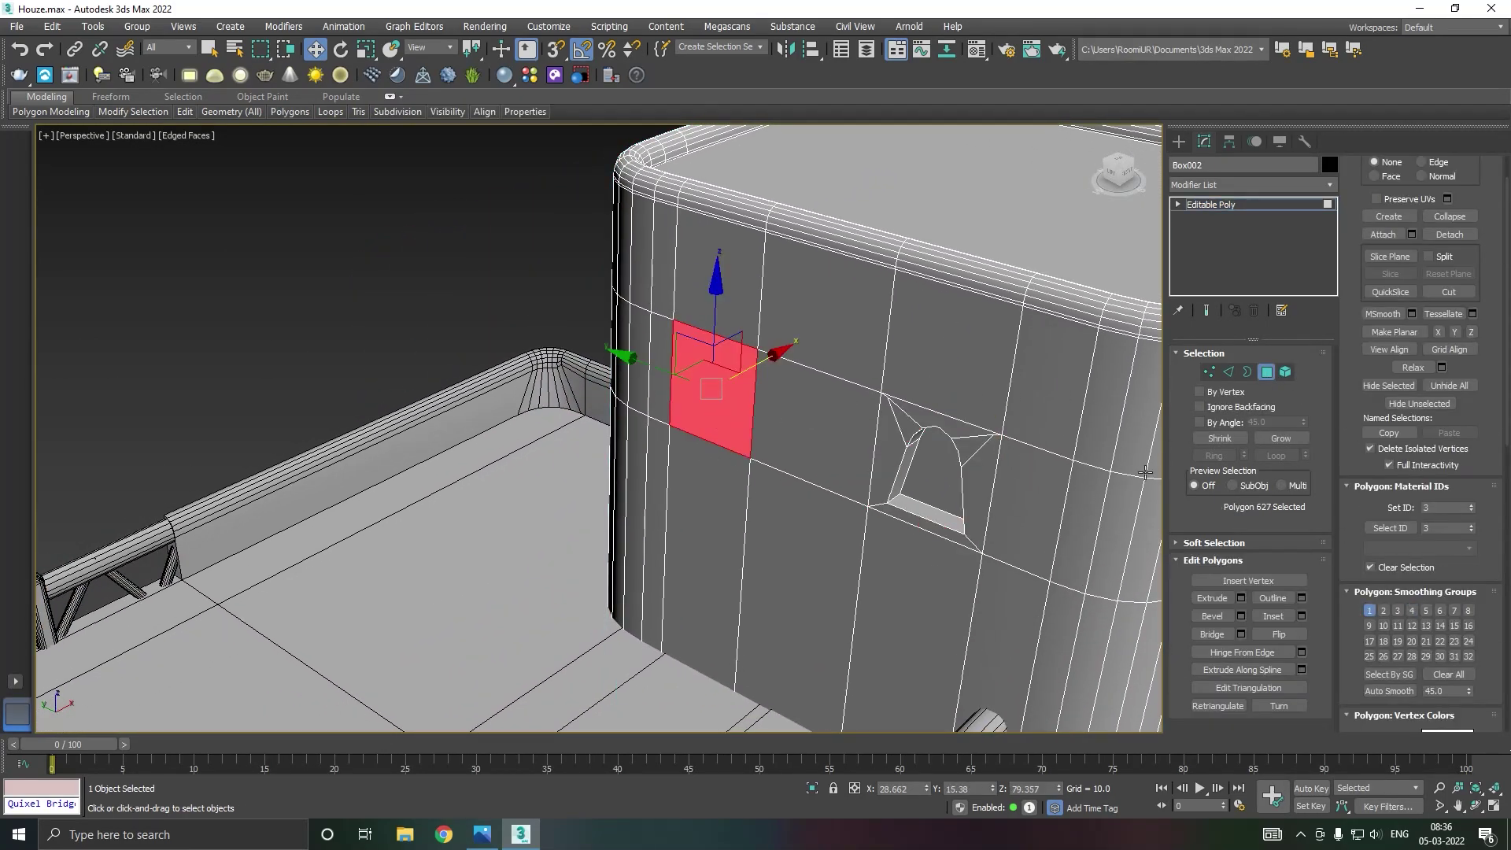
{"action": "left_click", "coordinate": [1302, 616]}
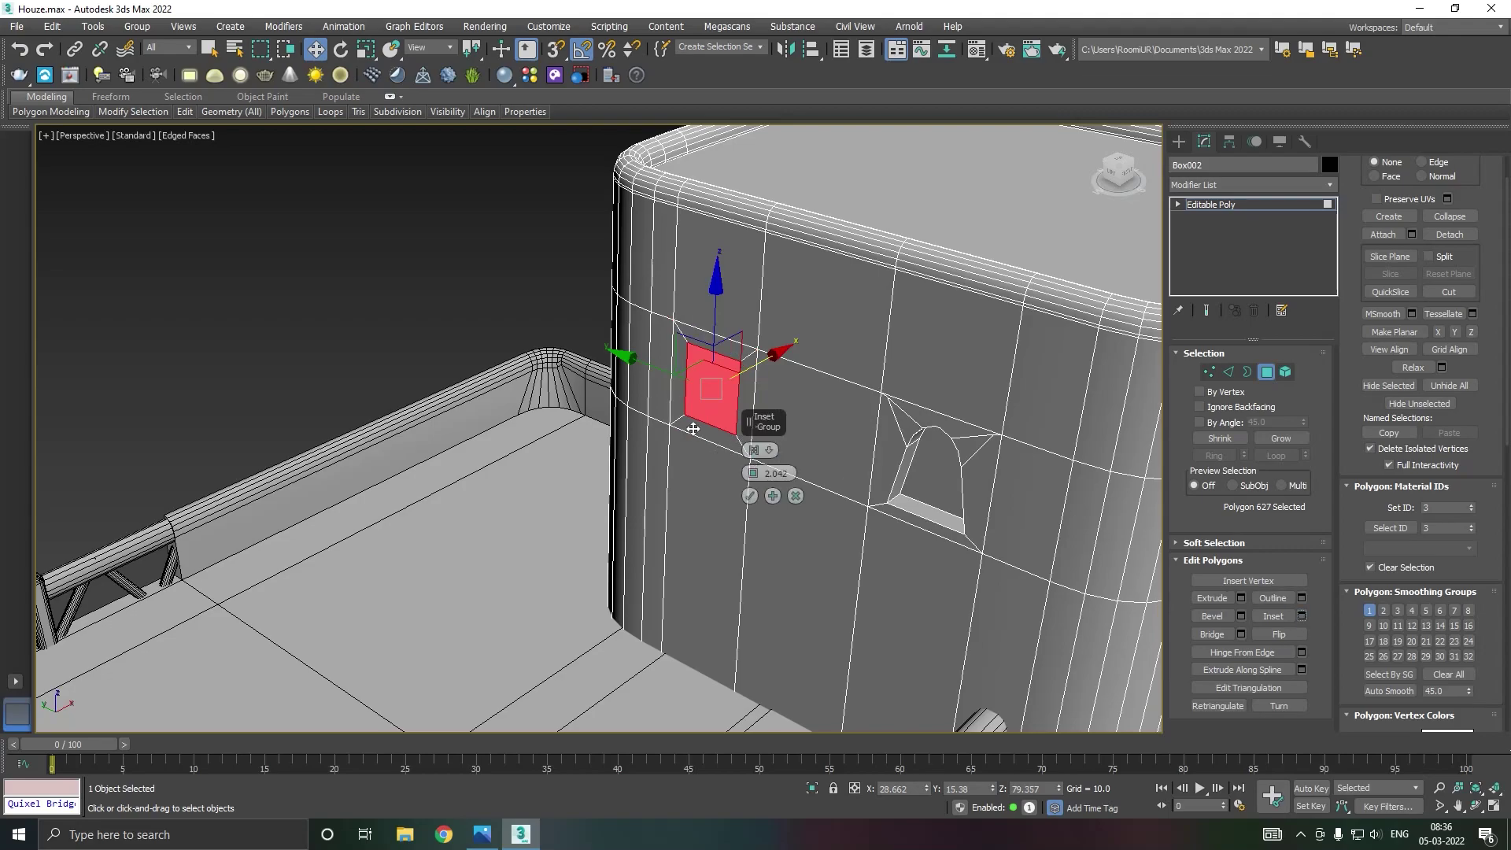
{"action": "middle_click_drag", "start_coordinate": [756, 456], "coordinate": [748, 484], "text": "alt"}
{"action": "left_click_drag", "start_coordinate": [751, 473], "coordinate": [753, 473]}
{"action": "left_click", "coordinate": [749, 496]}
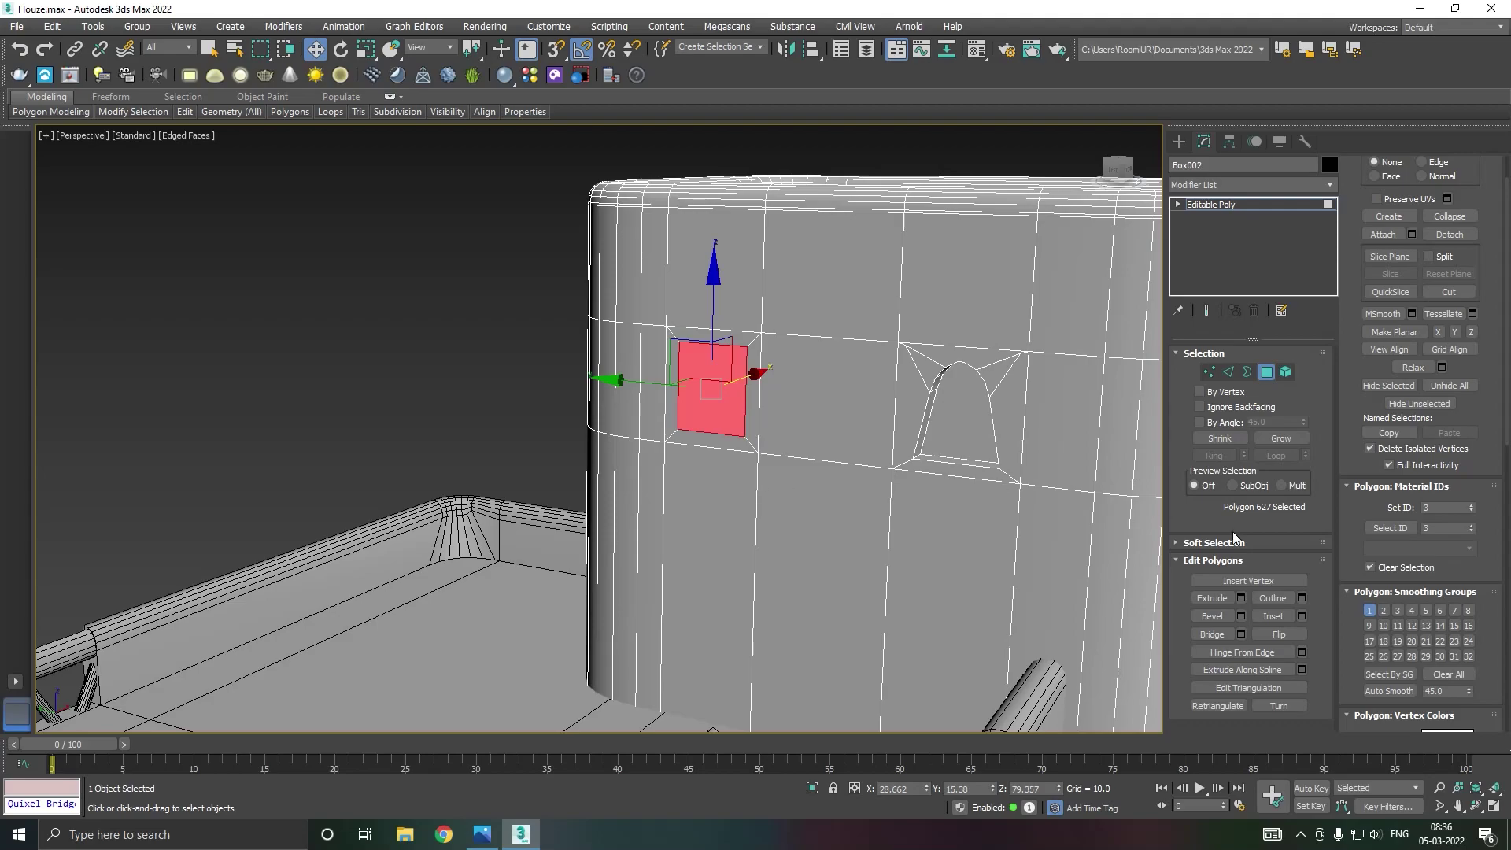
Extrude the inset rectangular window polygon inward with a height of -2.398.
{"action": "left_click", "coordinate": [1241, 598]}
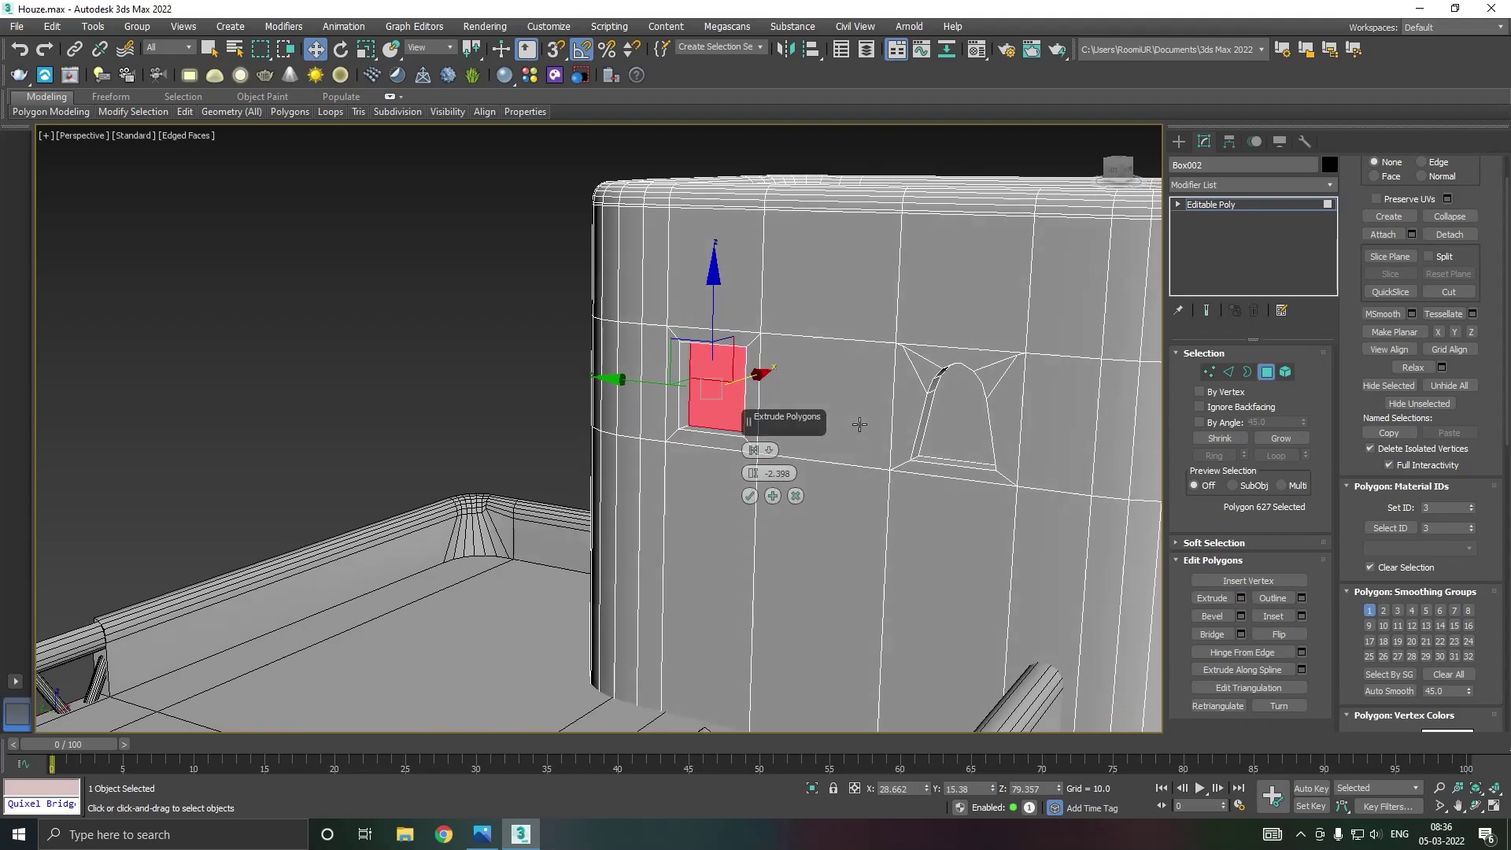
{"action": "middle_click_drag", "start_coordinate": [860, 425], "coordinate": [787, 456], "text": "alt"}
{"action": "left_click", "coordinate": [749, 496]}
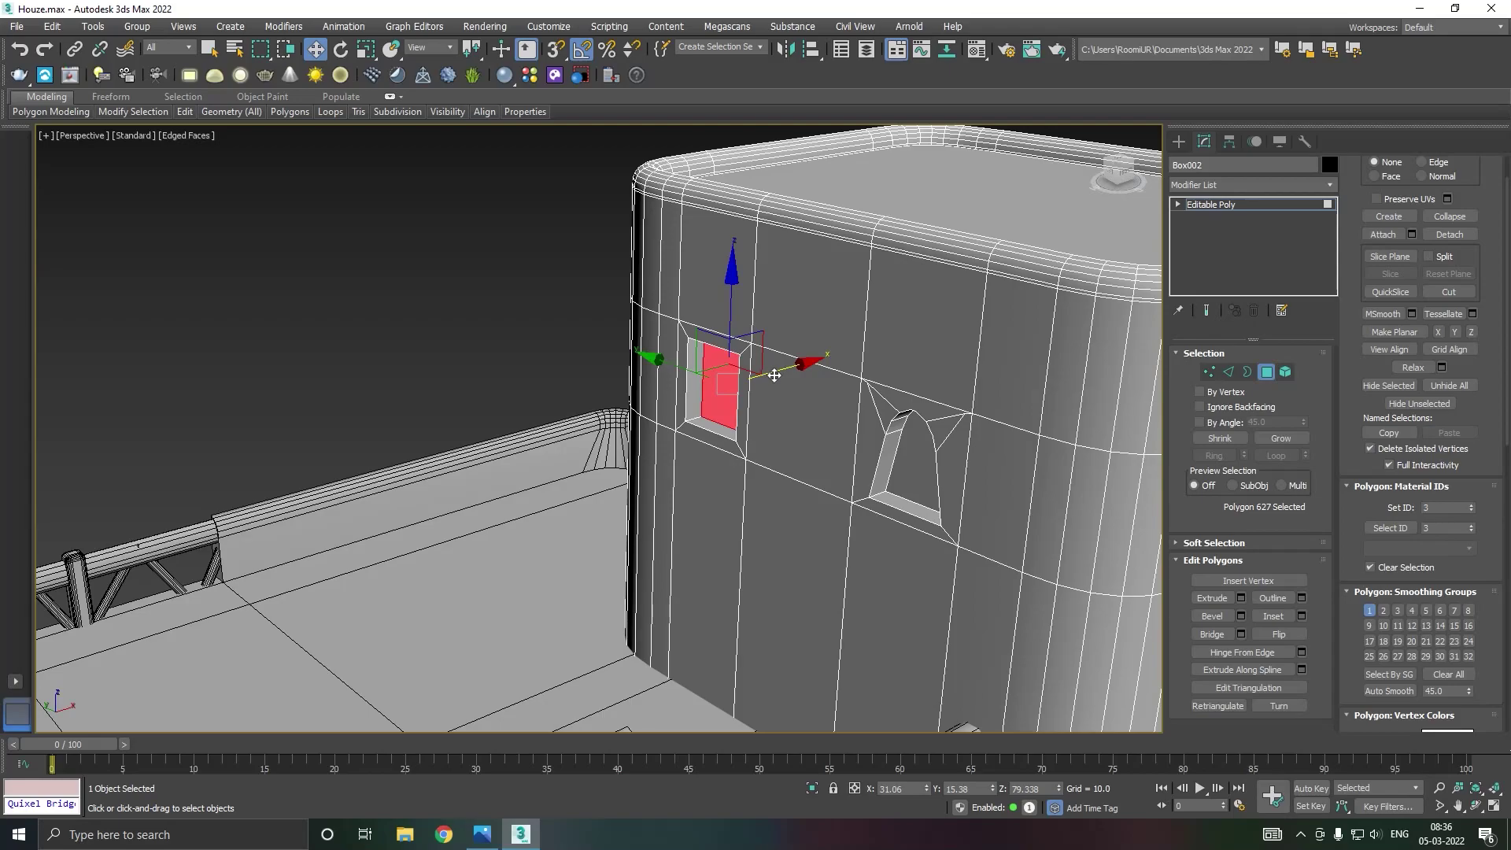
Delete the back polygons of the rectangular and arched window recesses and deselect the tower.
{"action": "key", "text": "ctrl+d"}
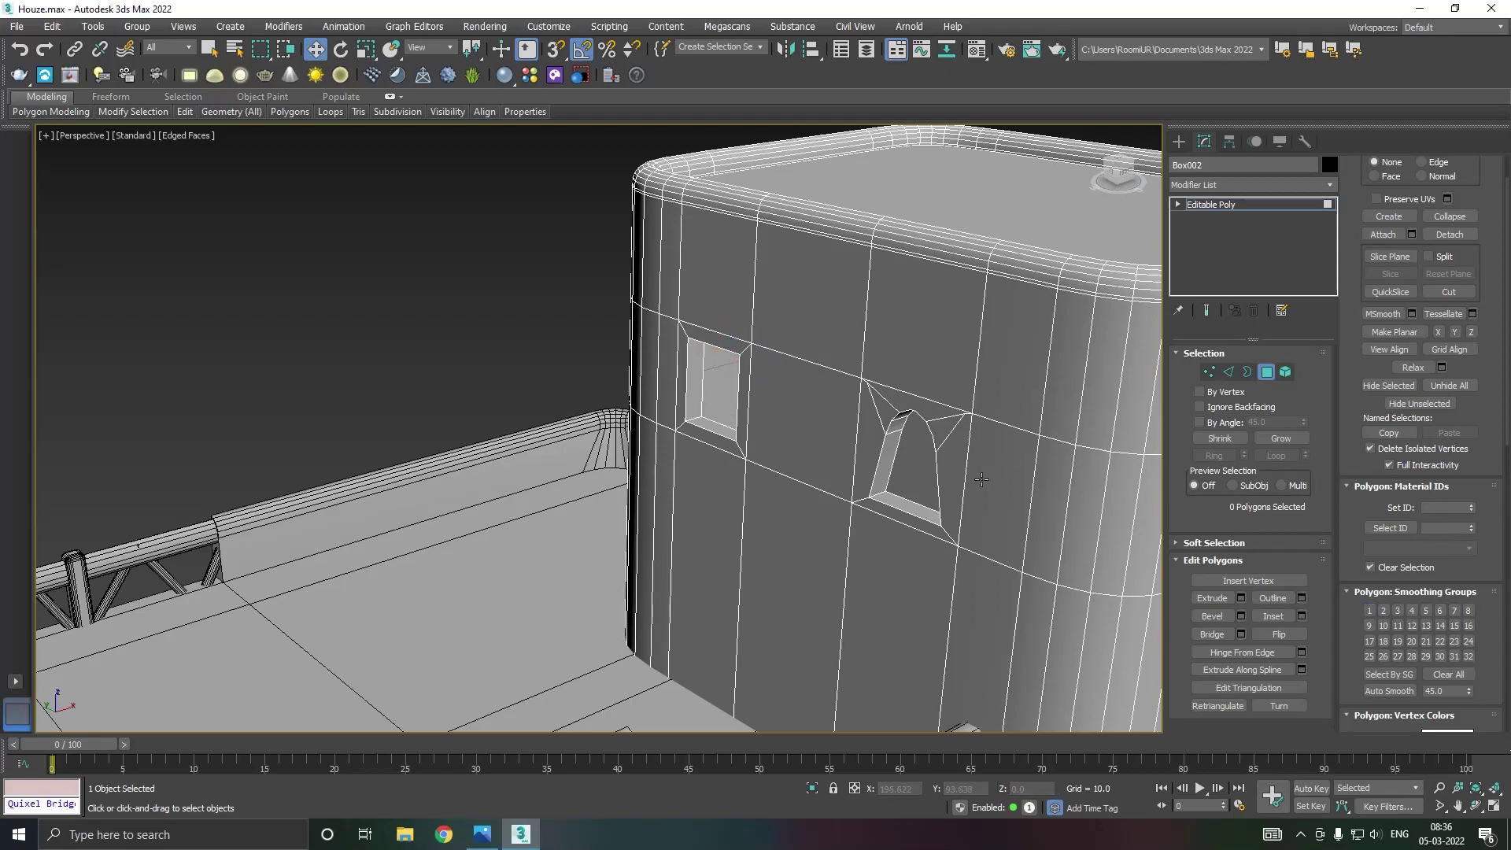
{"action": "left_click", "coordinate": [899, 479]}
{"action": "key", "text": "ctrl+d"}
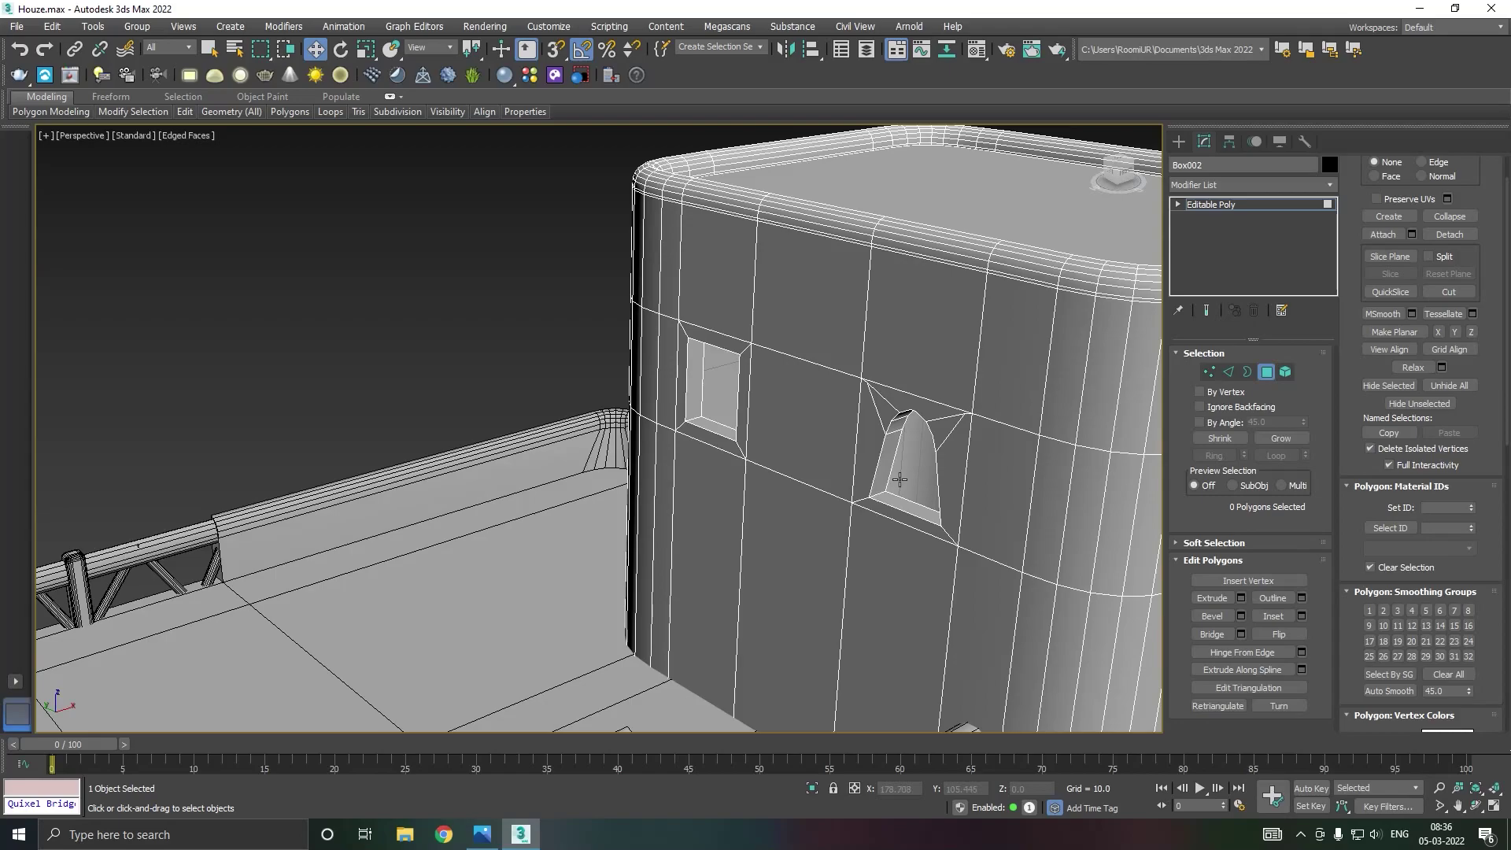
{"action": "left_click", "coordinate": [1225, 206]}
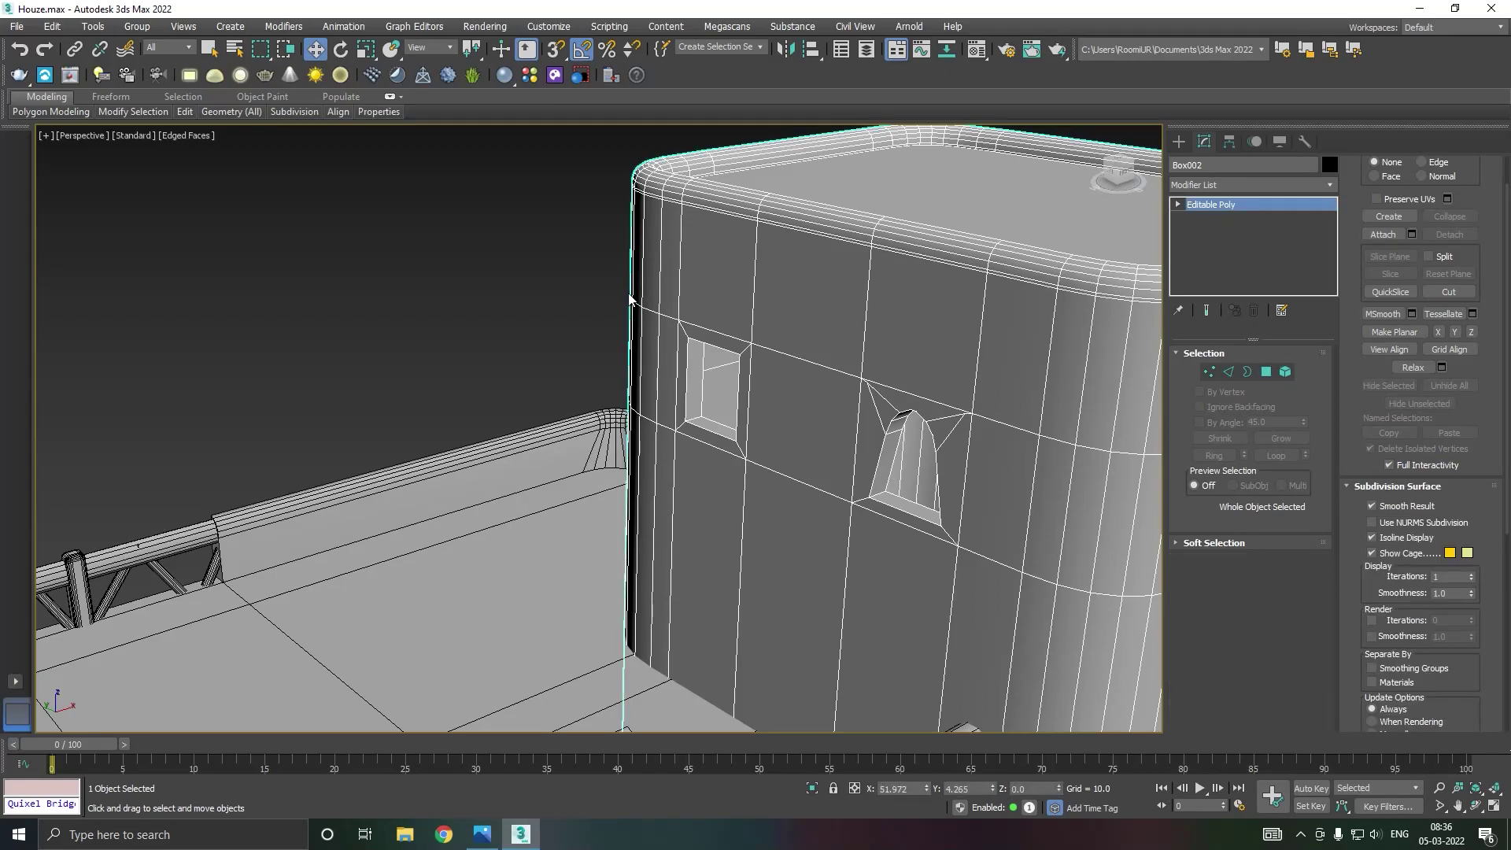
{"action": "scroll", "coordinate": [629, 297], "scroll_direction": "down", "scroll_amount": 5}
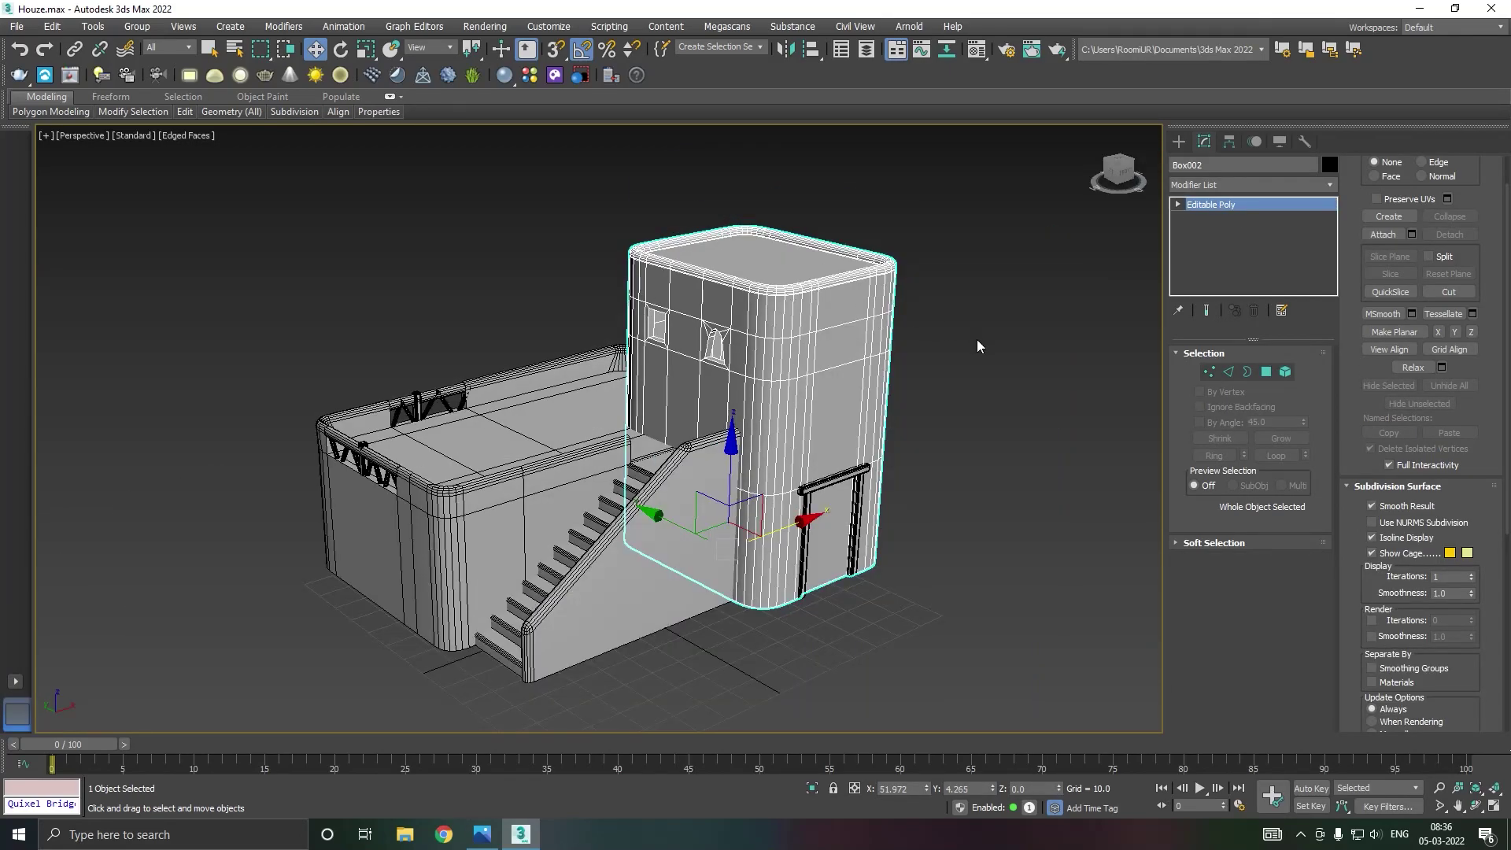
{"action": "left_click", "coordinate": [978, 346]}
Select the lower block and add two horizontal edge loops around its walls below the railing using Swift Loop.
{"action": "scroll", "coordinate": [766, 402], "scroll_direction": "up", "scroll_amount": 4}
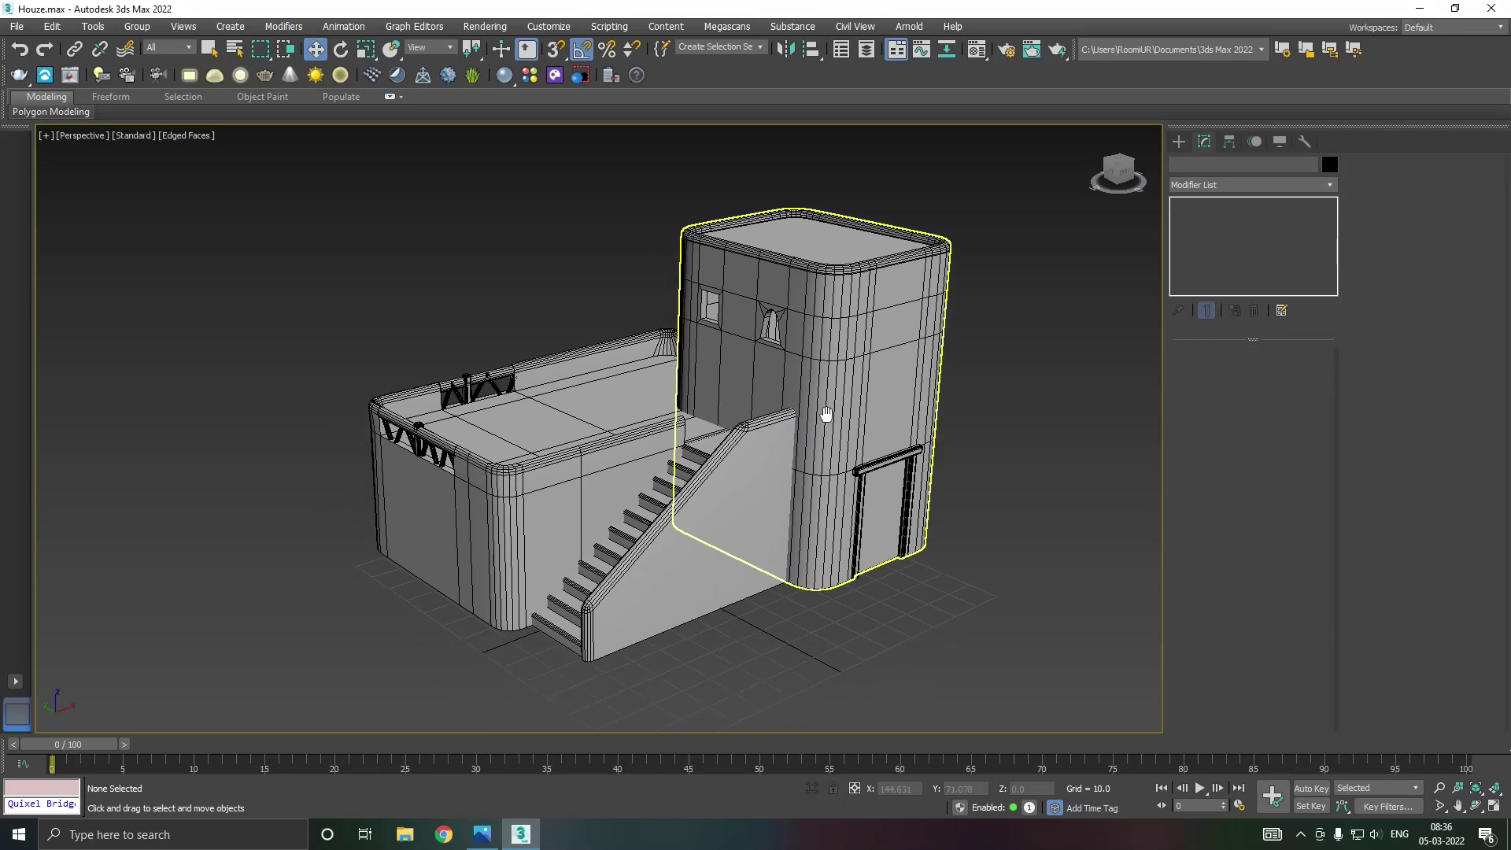
{"action": "left_click", "coordinate": [581, 464]}
{"action": "scroll", "coordinate": [580, 465], "scroll_direction": "down", "scroll_amount": 3}
{"action": "middle_click_drag", "start_coordinate": [616, 475], "coordinate": [686, 486], "text": "alt"}
{"action": "scroll", "coordinate": [686, 486], "scroll_direction": "up", "scroll_amount": 3}
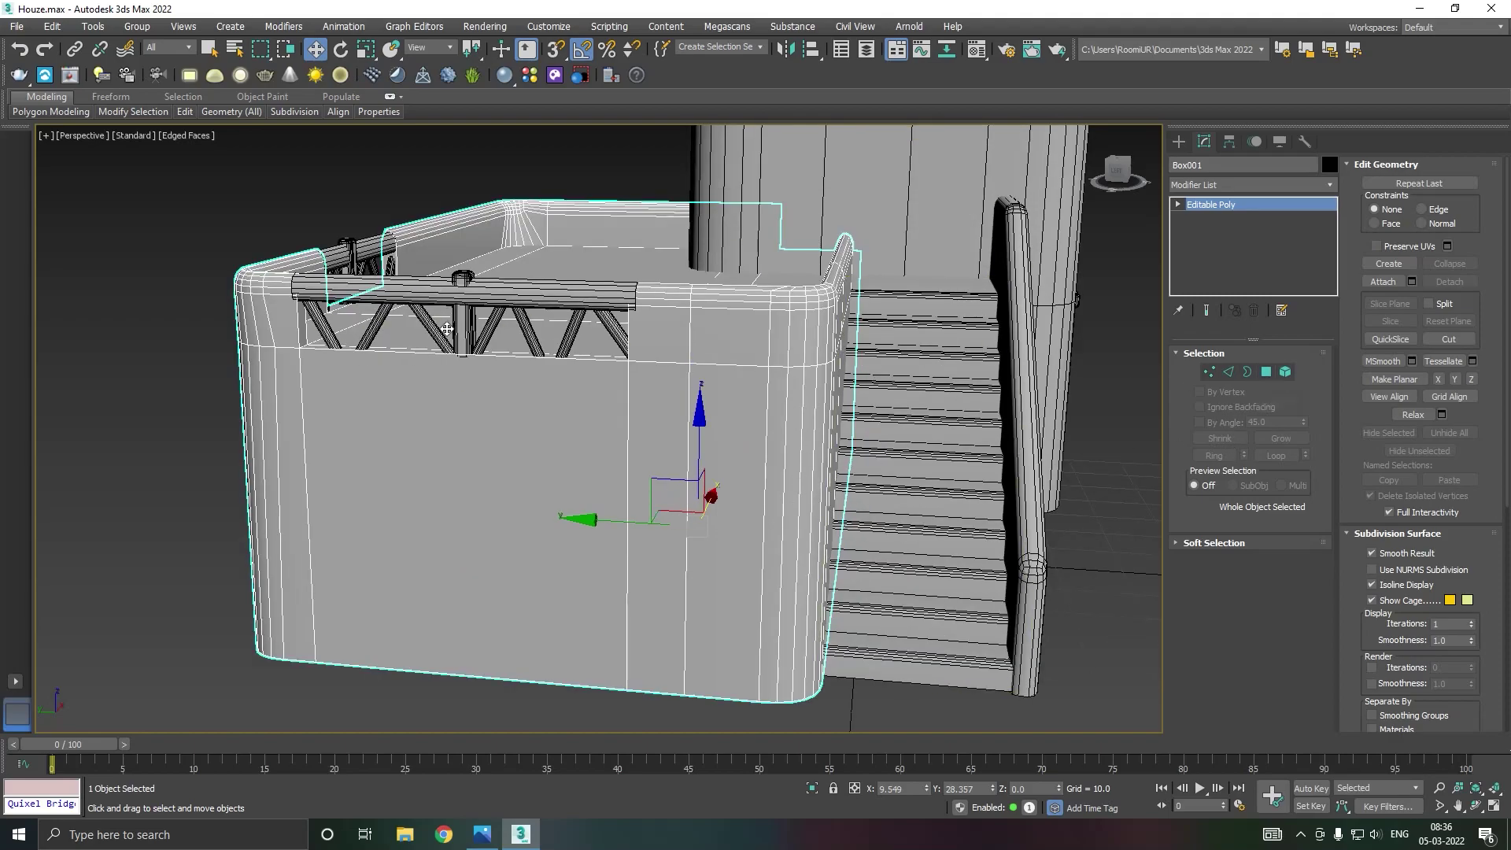
{"action": "mouse_move", "coordinate": [184, 111]}
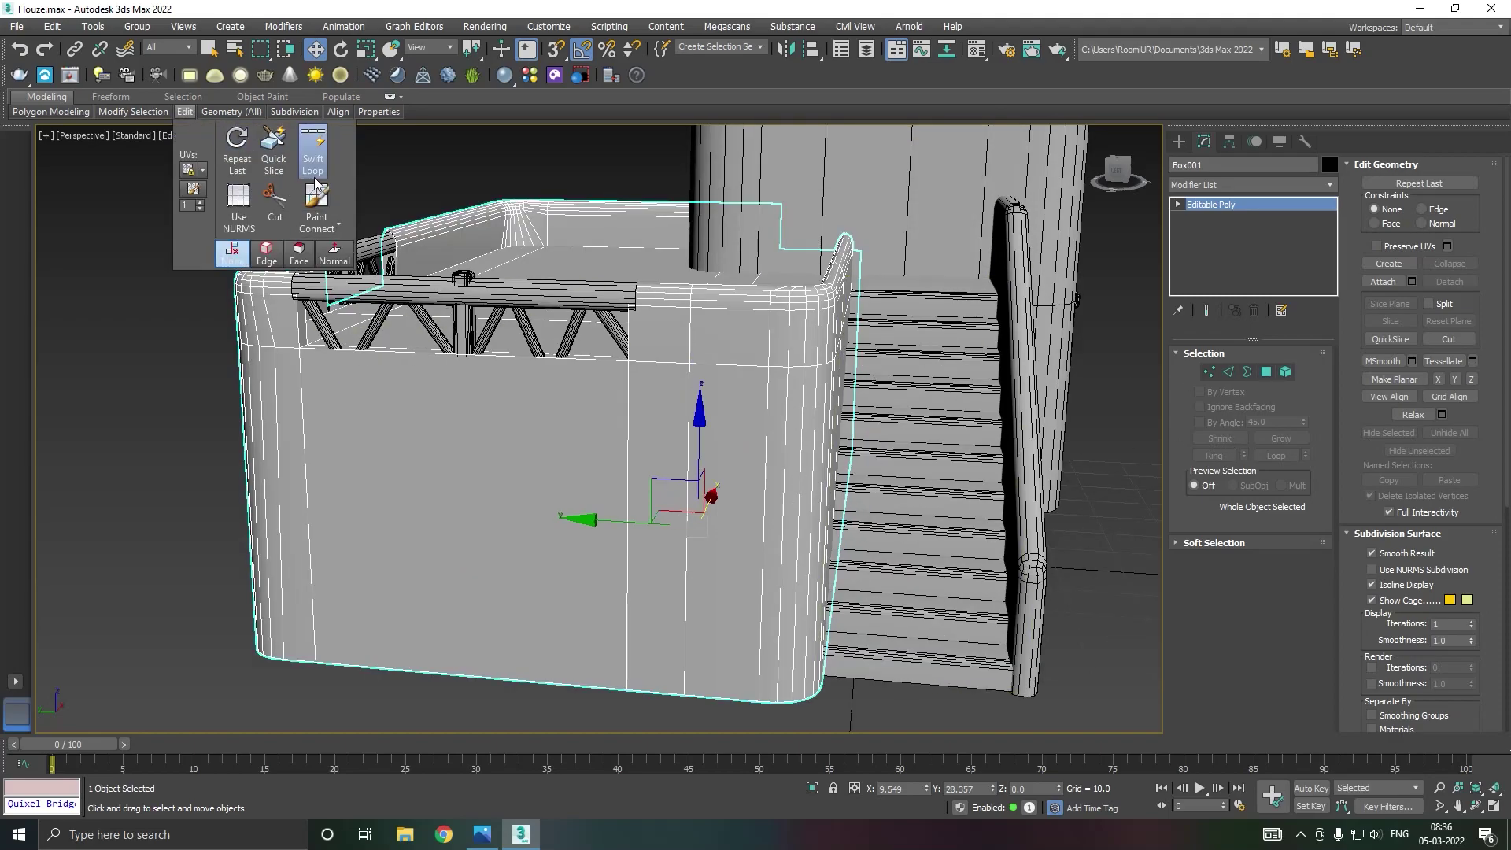
{"action": "left_click", "coordinate": [313, 148]}
{"action": "left_click", "coordinate": [697, 406]}
{"action": "left_click", "coordinate": [706, 511]}
{"action": "key", "text": "w"}
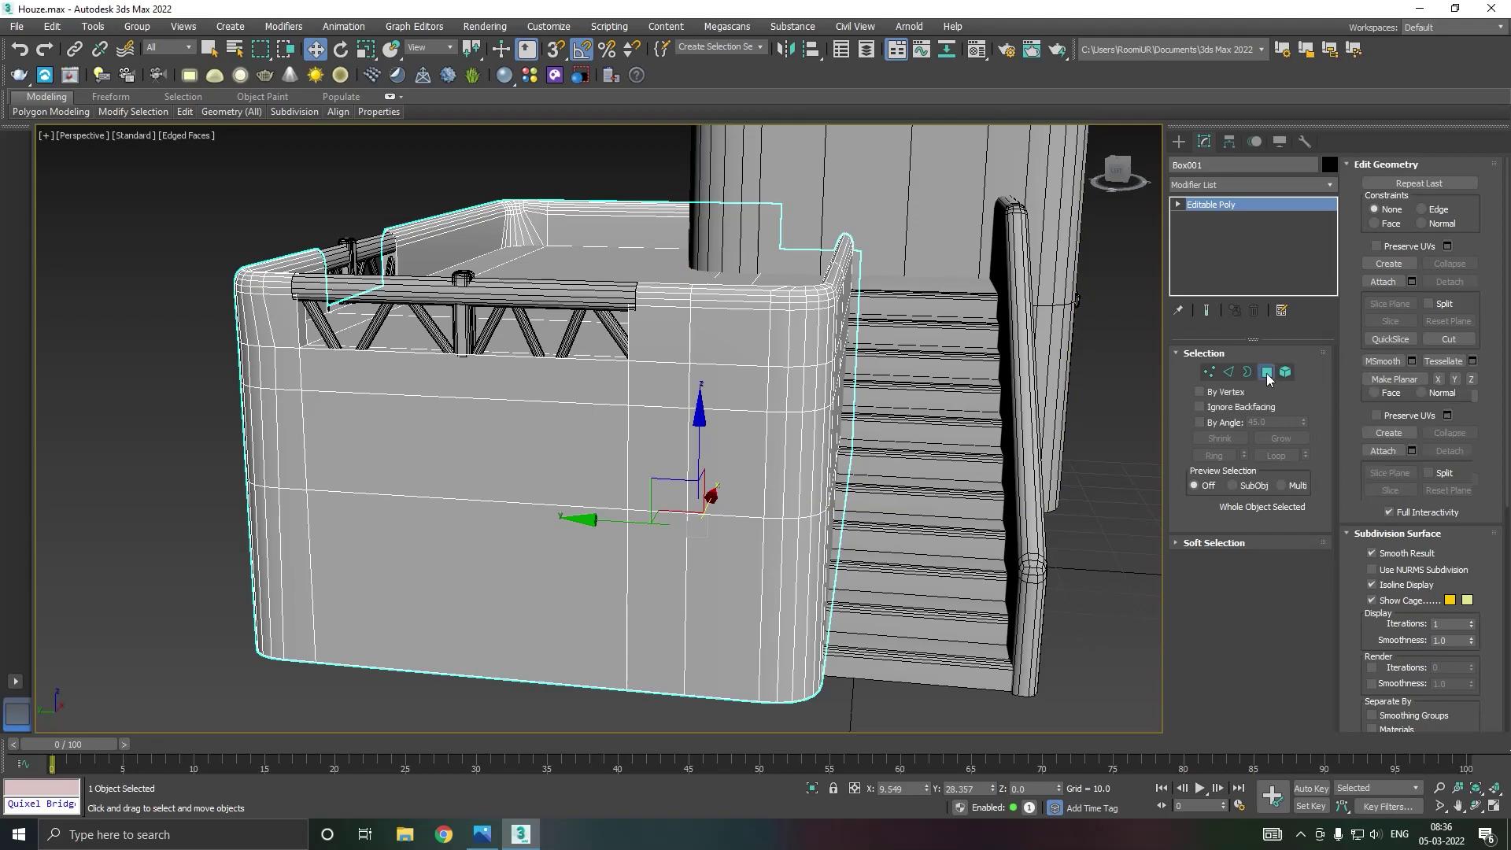
Inset the two adjacent wall polygons between the new loops, beside the lower block's rounded corner, to outline a rectangular window.
{"action": "left_click", "coordinate": [1266, 372]}
{"action": "left_click", "coordinate": [728, 485]}
{"action": "left_click", "coordinate": [651, 470], "text": "ctrl"}
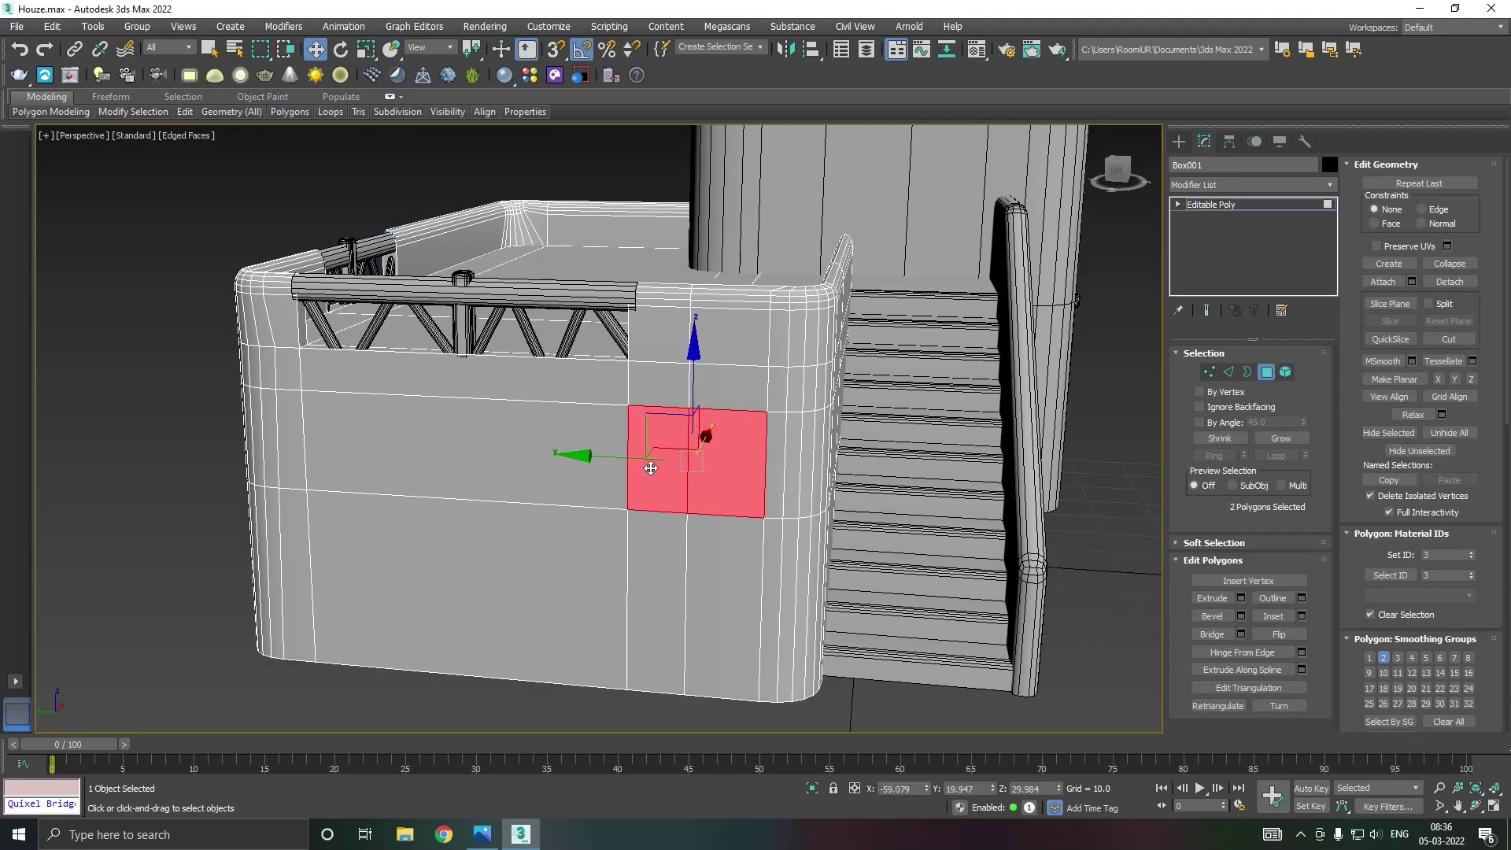
{"action": "scroll", "coordinate": [651, 468], "scroll_direction": "up", "scroll_amount": 3}
{"action": "left_click", "coordinate": [1301, 616]}
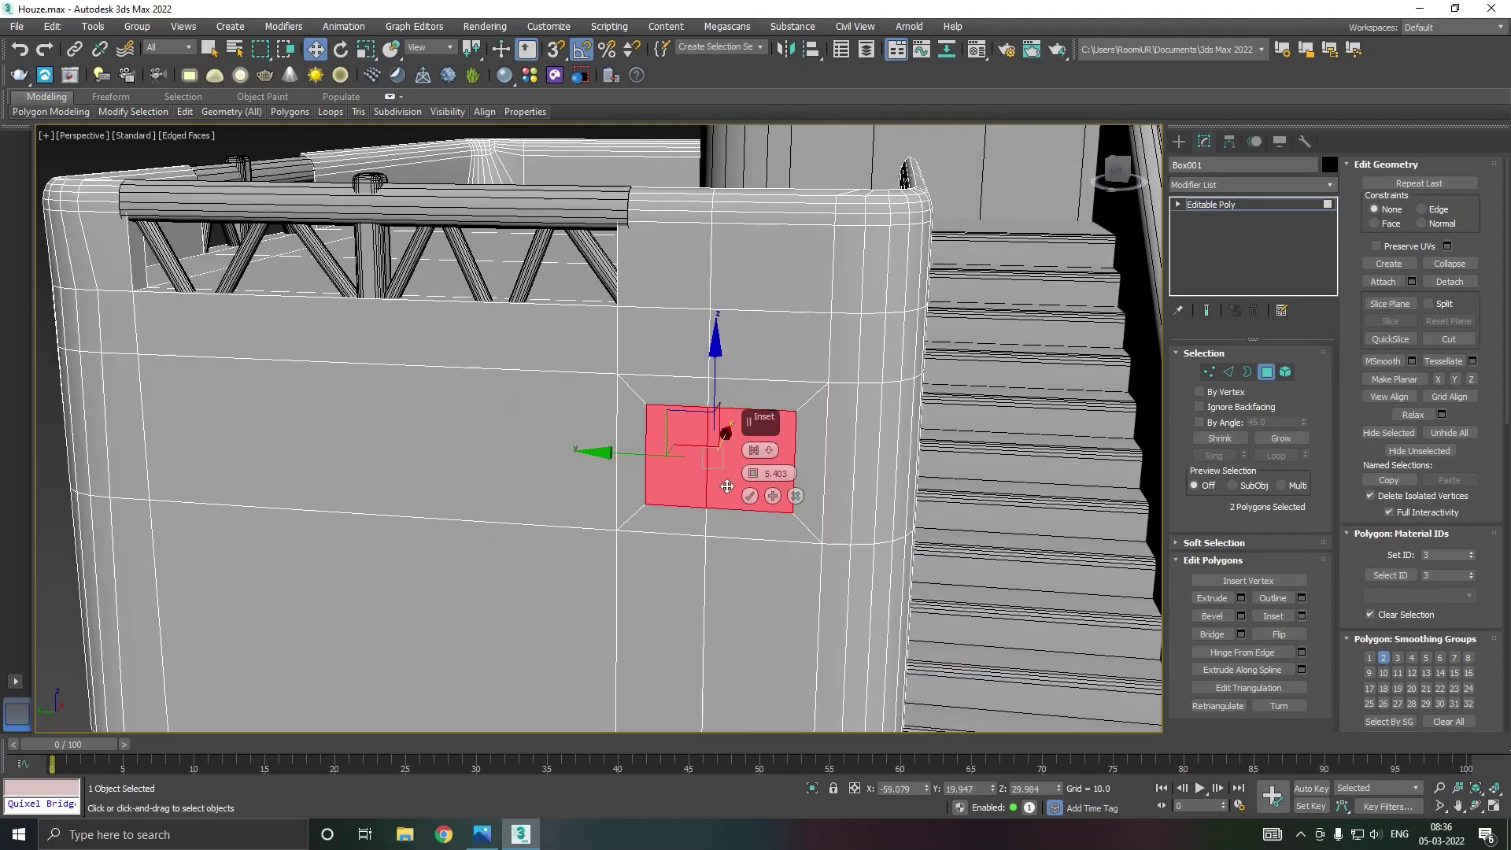
{"action": "left_click_drag", "start_coordinate": [754, 474], "coordinate": [755, 475]}
{"action": "left_click", "coordinate": [750, 495]}
Extrude the inset window polygons of the lower block inward with a height of -4.367.
{"action": "middle_click_drag", "start_coordinate": [837, 479], "coordinate": [755, 502], "text": "alt"}
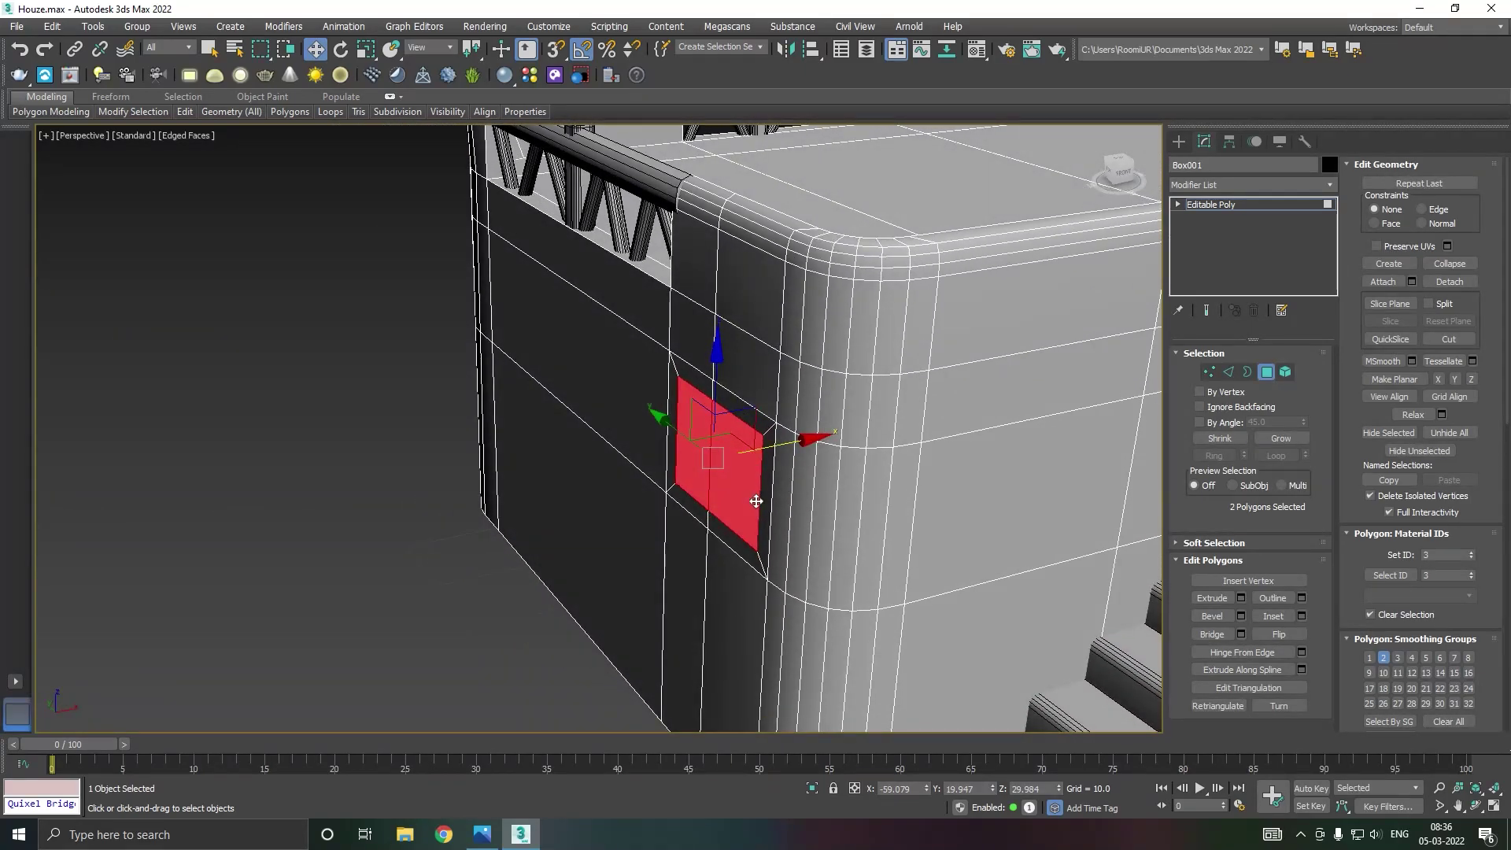
{"action": "left_click", "coordinate": [1241, 597]}
{"action": "middle_click_drag", "start_coordinate": [871, 485], "coordinate": [765, 463], "text": "alt"}
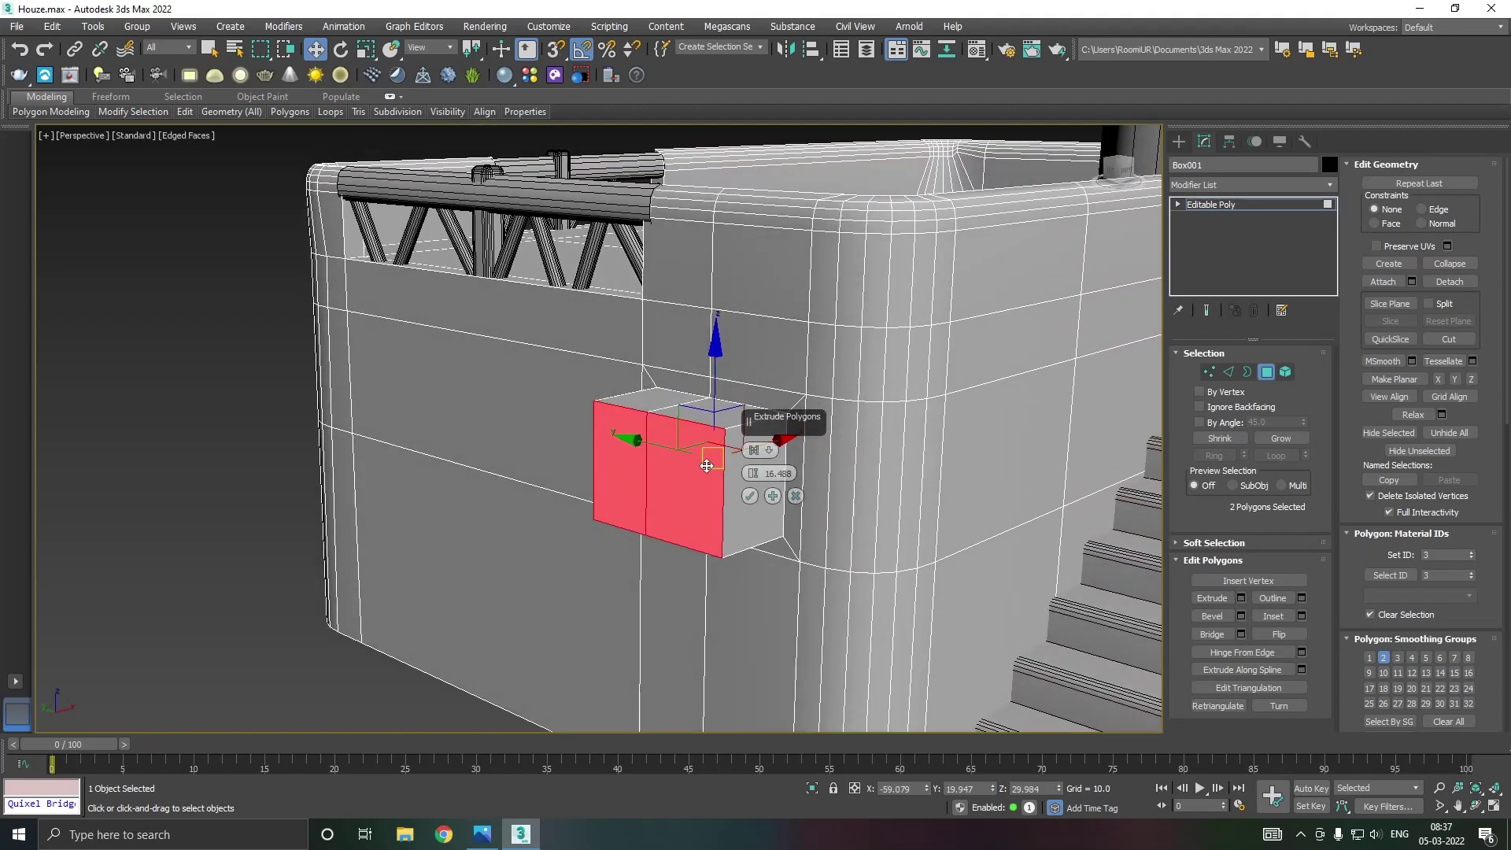
{"action": "left_click_drag", "start_coordinate": [753, 473], "coordinate": [889, 431]}
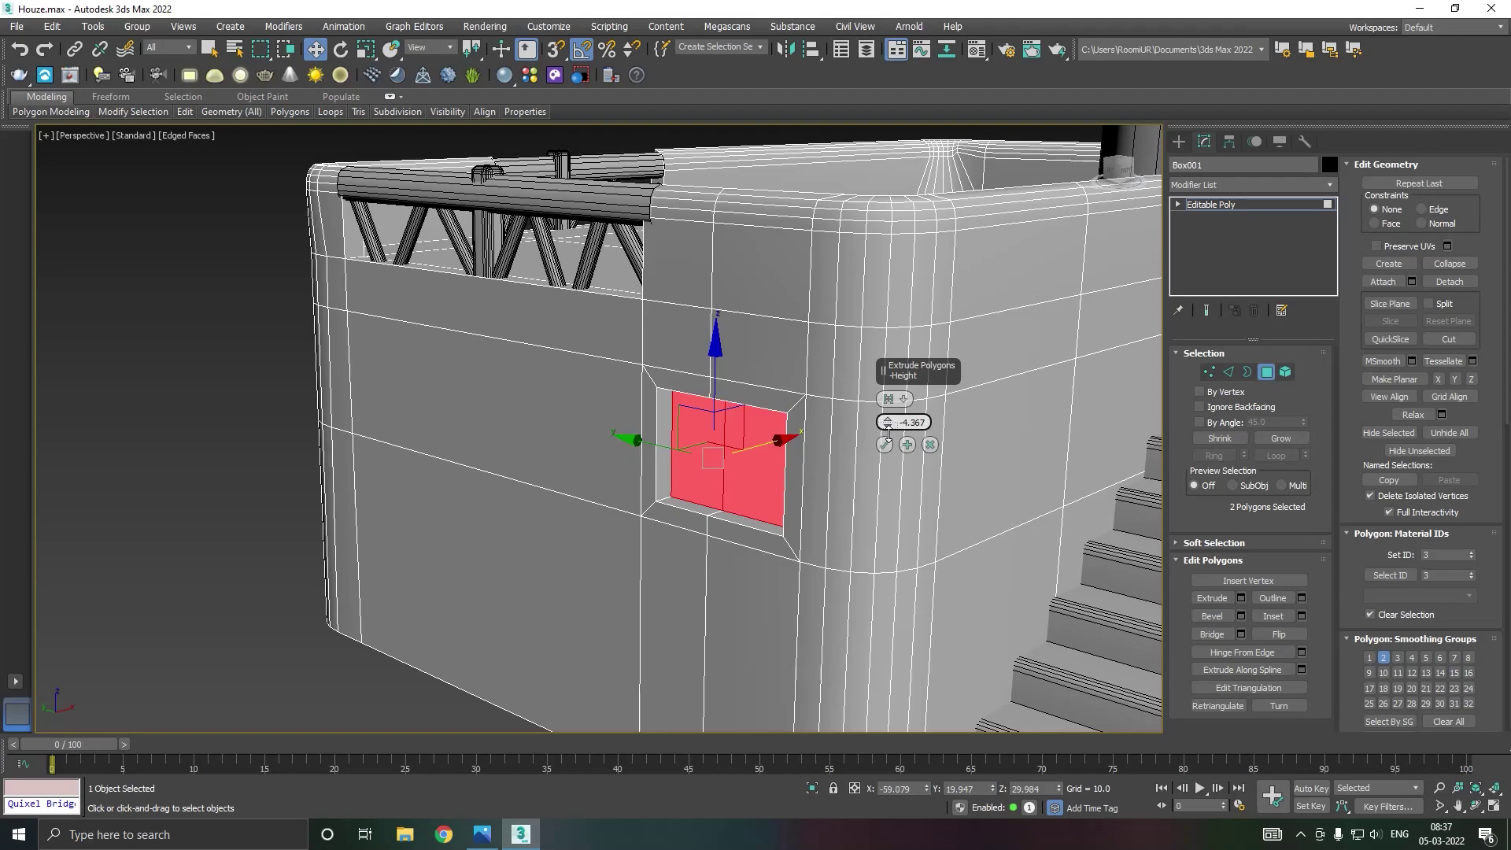
{"action": "left_click", "coordinate": [884, 445]}
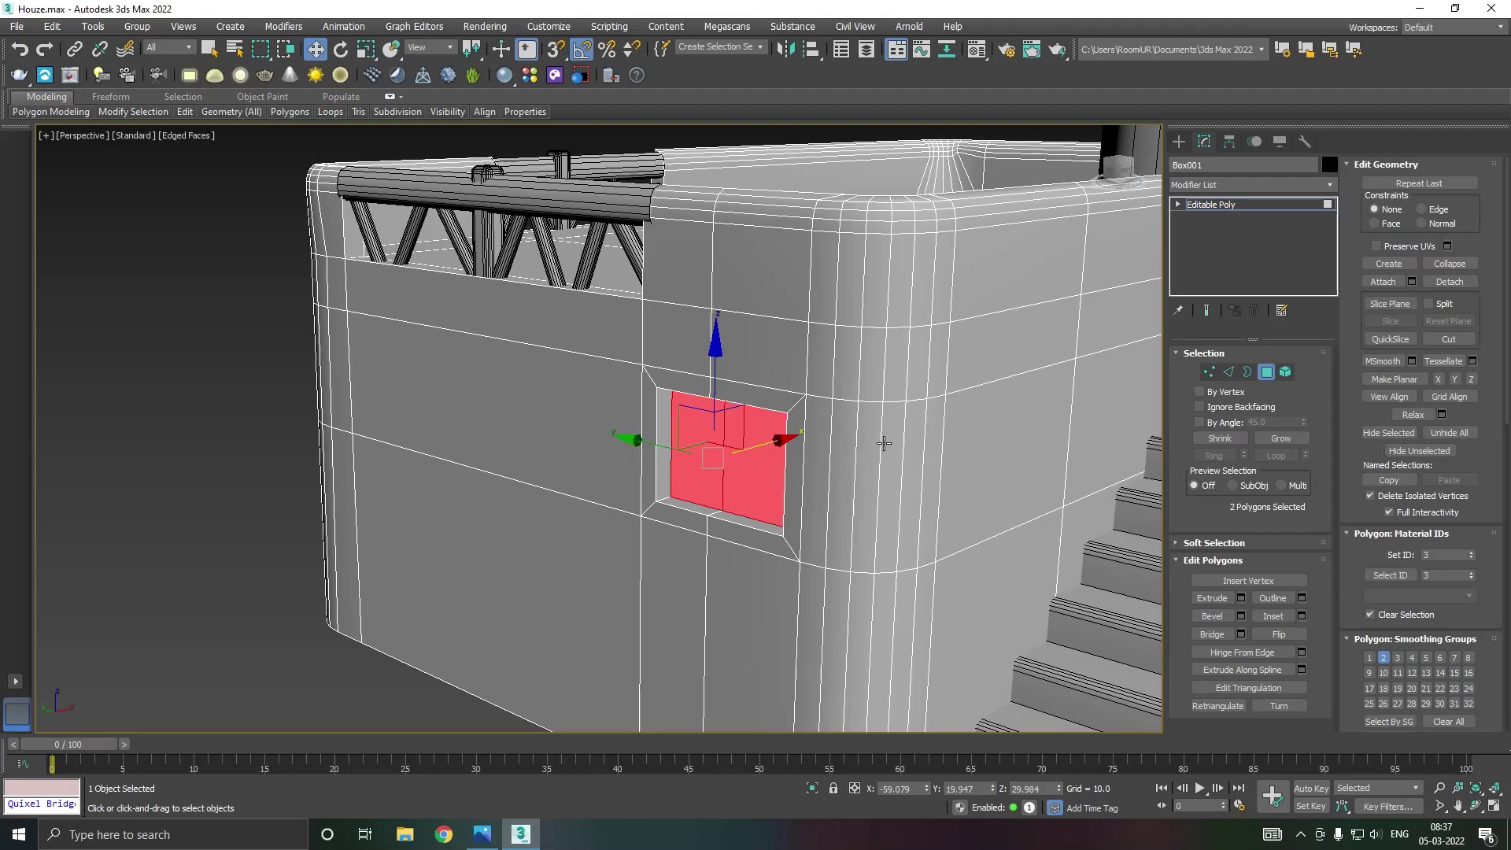
Delete the back polygons of the lower block's window recess and deselect the block.
{"action": "scroll", "coordinate": [539, 413], "scroll_direction": "down", "scroll_amount": 5}
{"action": "middle_click_drag", "start_coordinate": [566, 417], "coordinate": [632, 440], "text": "alt"}
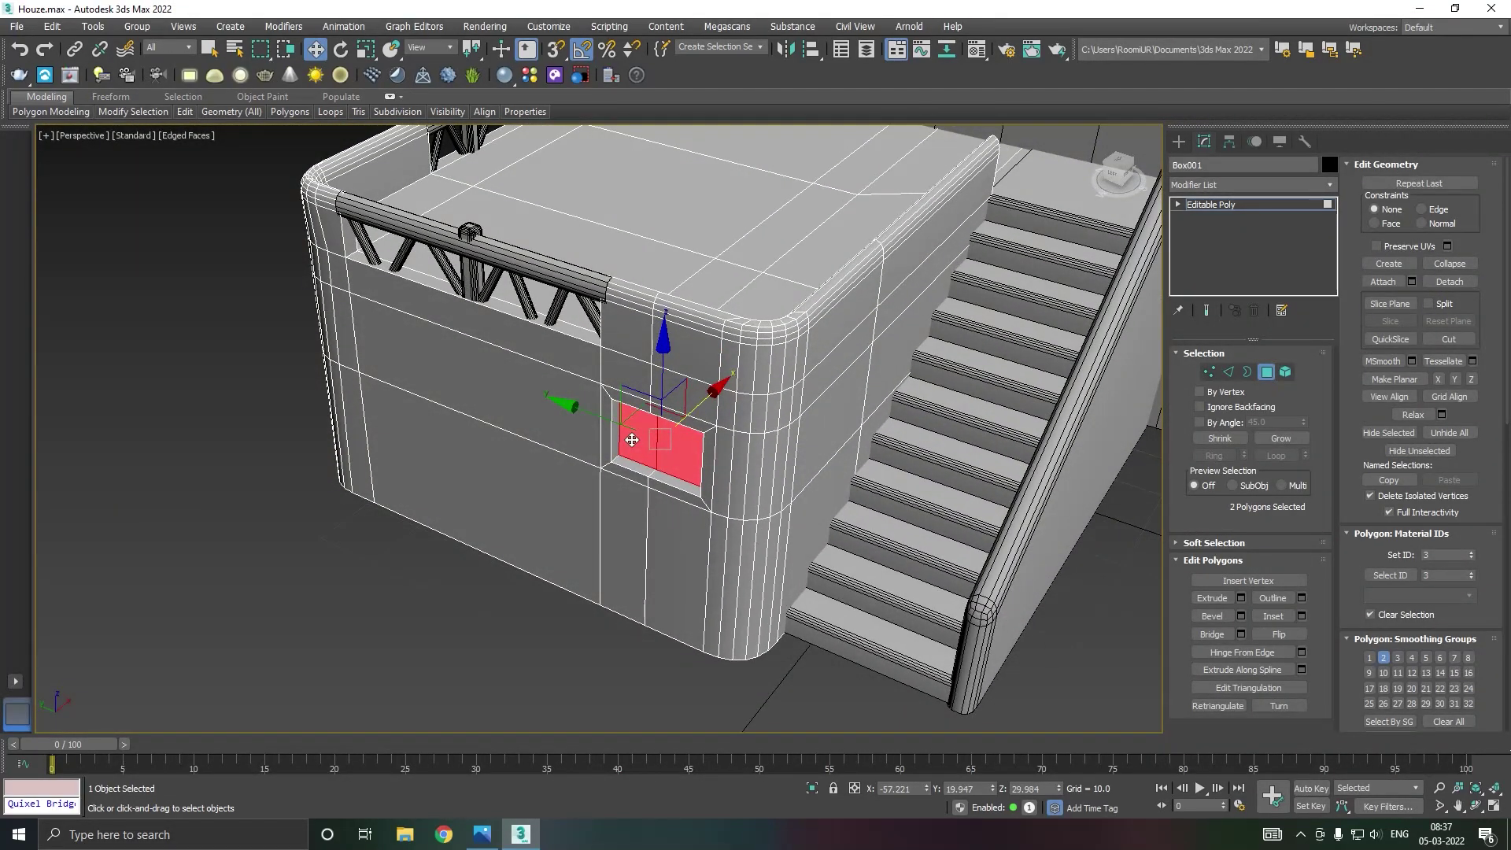
{"action": "key", "text": "ctrl+d"}
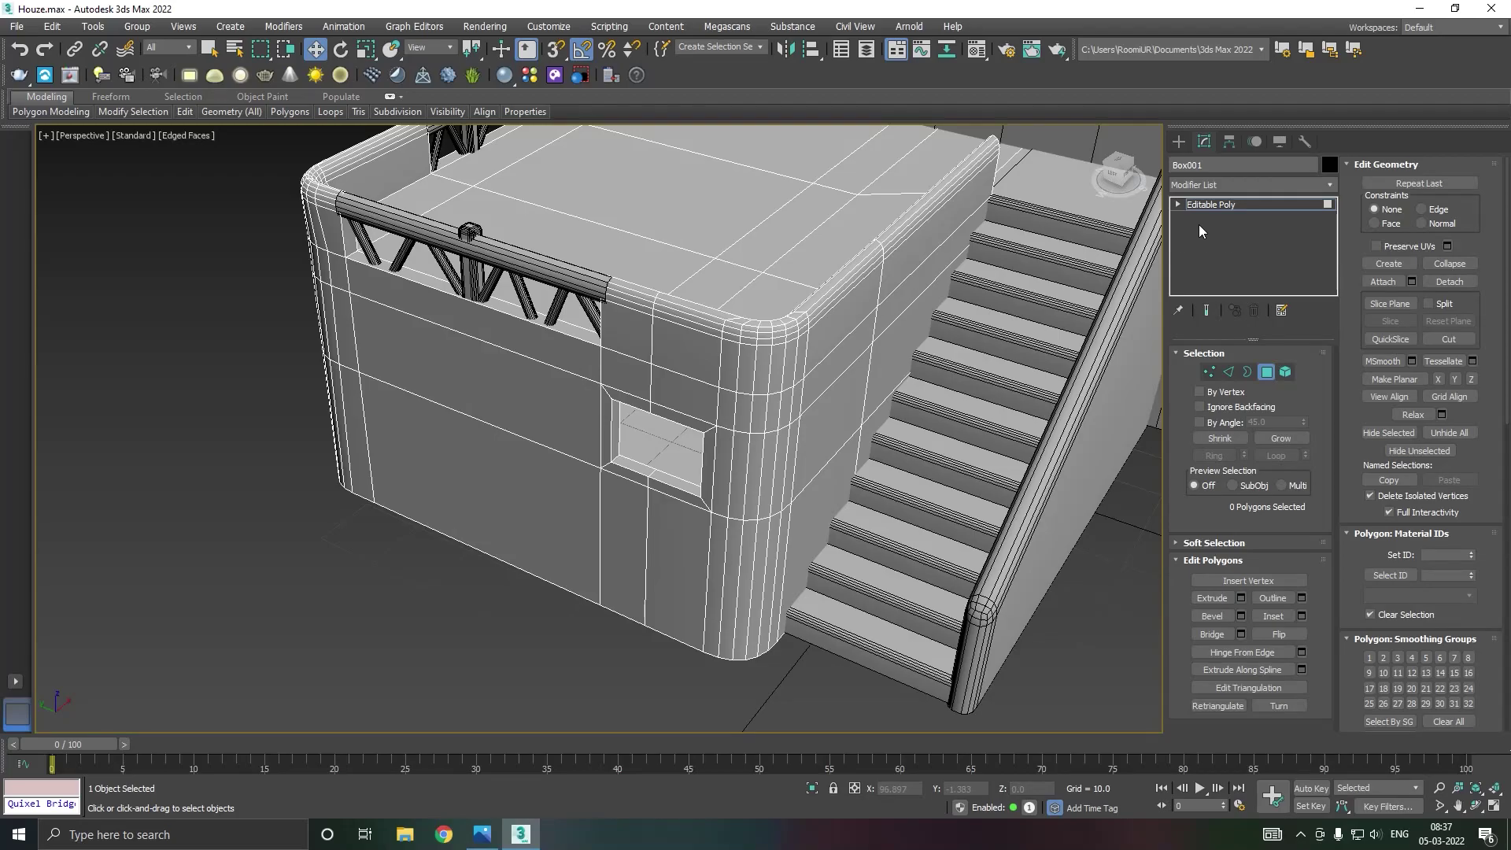
{"action": "middle_click_drag", "start_coordinate": [926, 301], "coordinate": [918, 276], "text": "alt"}
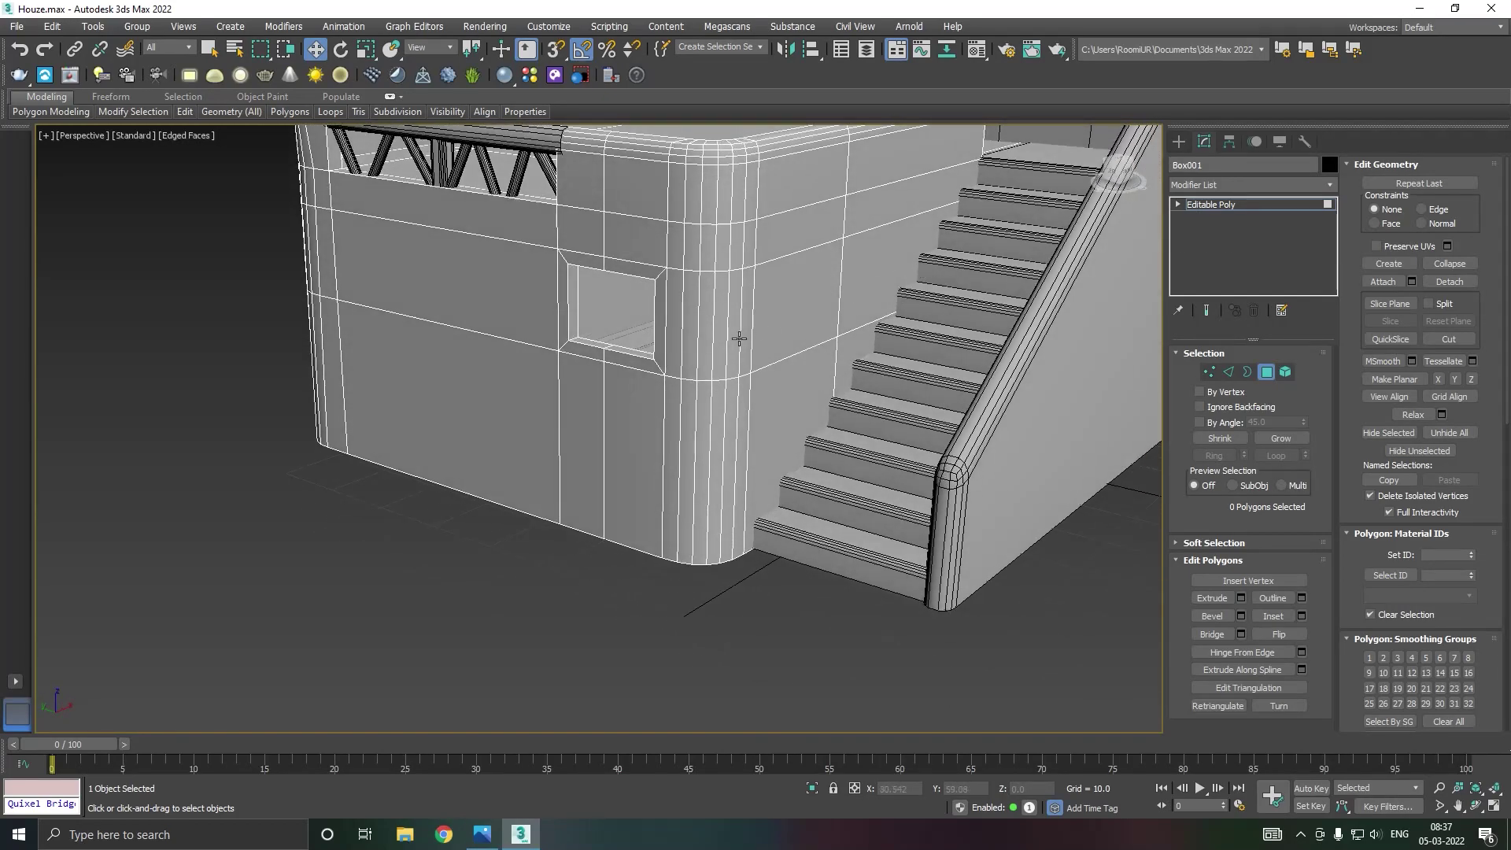
{"action": "middle_click_drag", "start_coordinate": [793, 351], "coordinate": [826, 415]}
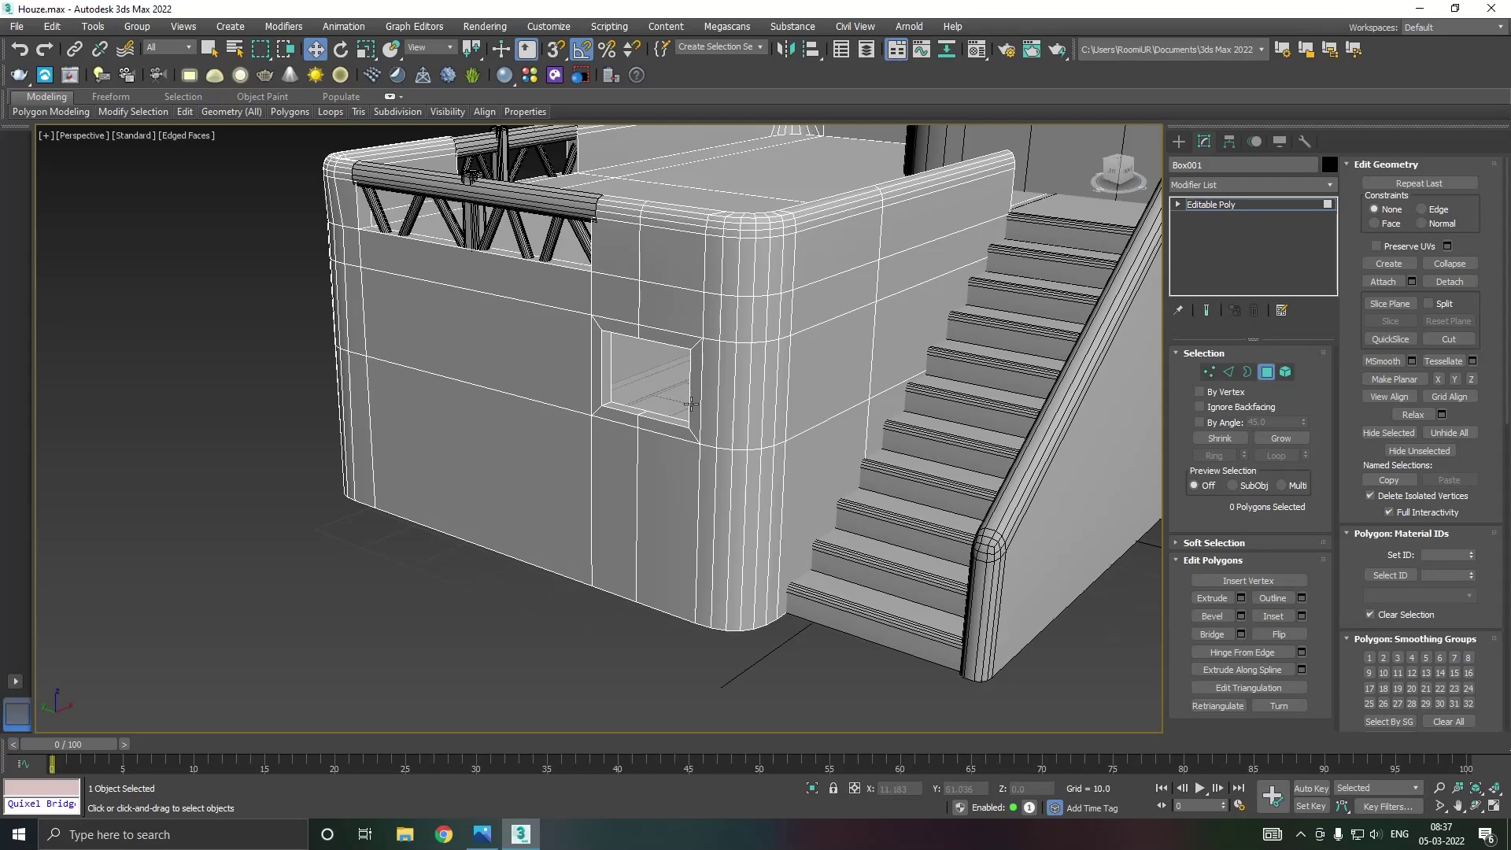
{"action": "left_click", "coordinate": [1197, 204]}
{"action": "scroll", "coordinate": [661, 449], "scroll_direction": "down", "scroll_amount": 5}
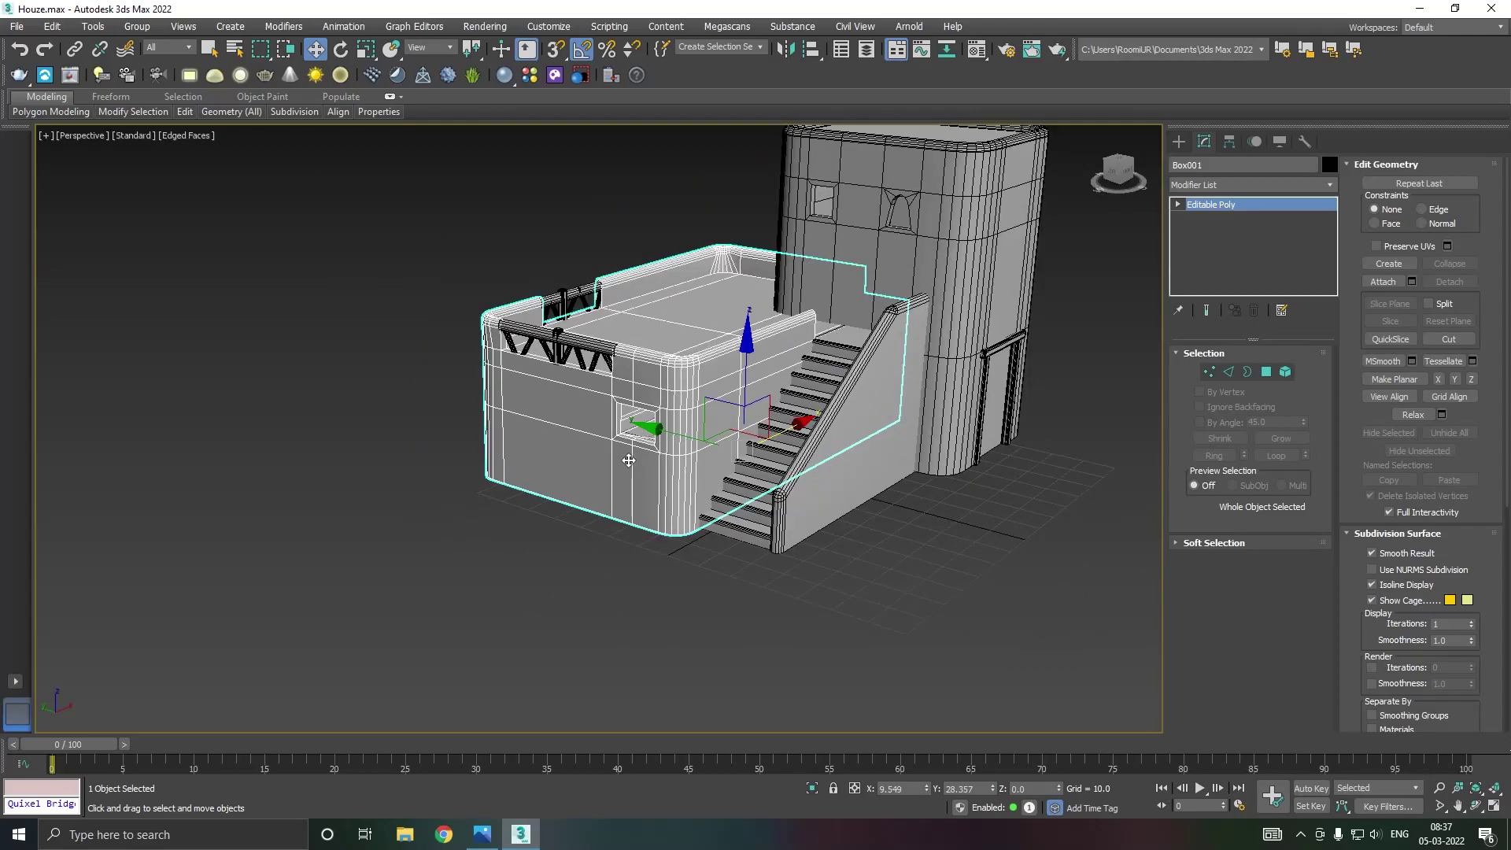
{"action": "left_click", "coordinate": [965, 510]}
{"action": "middle_click_drag", "start_coordinate": [1054, 511], "coordinate": [1015, 557]}
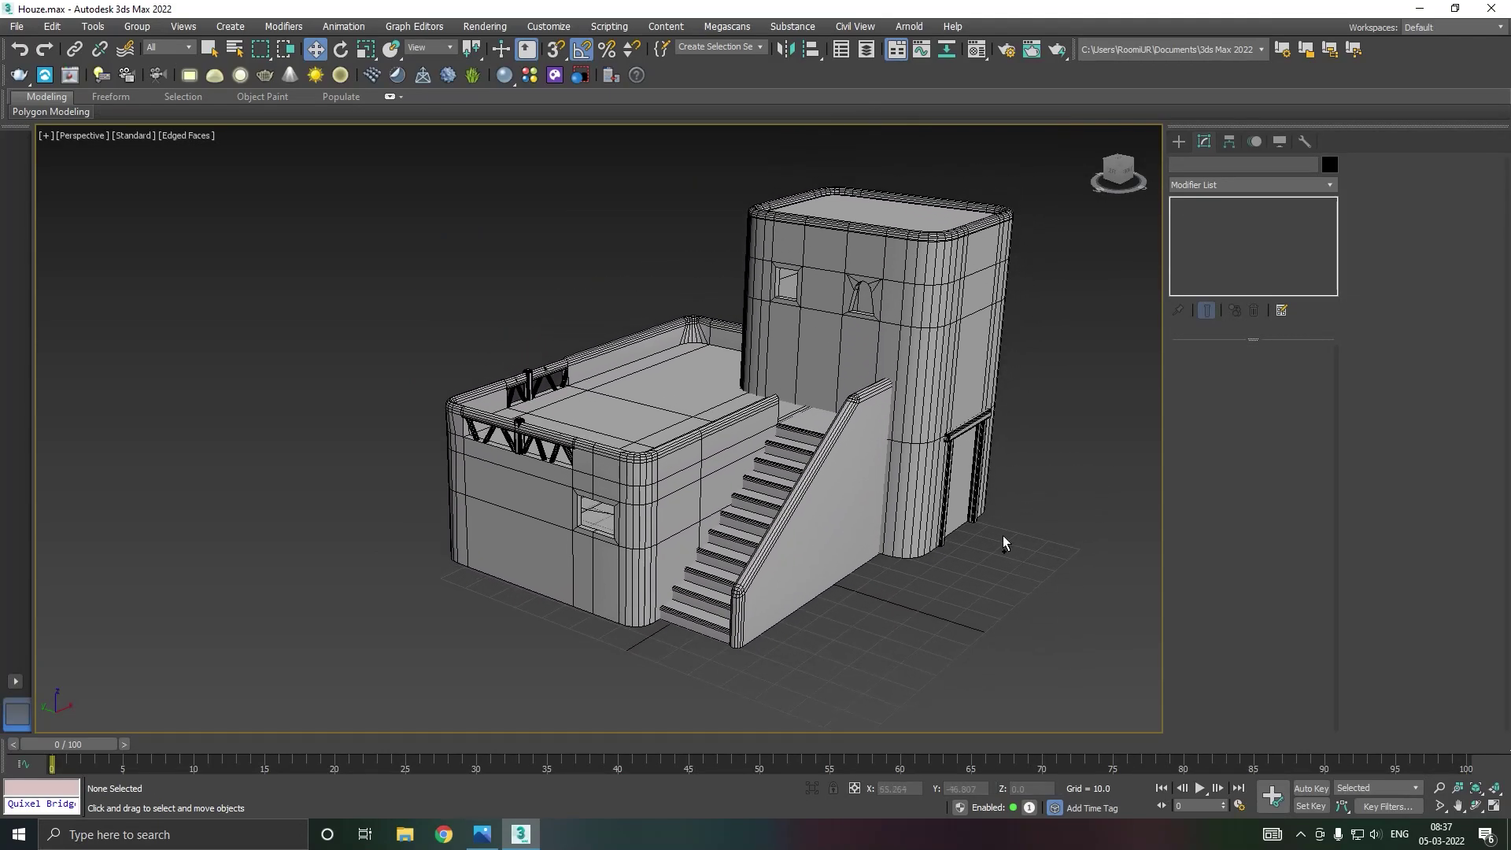
Switch to the top view and save the scene.
{"action": "key", "text": "t"}
{"action": "scroll", "coordinate": [768, 543], "scroll_direction": "down", "scroll_amount": 3}
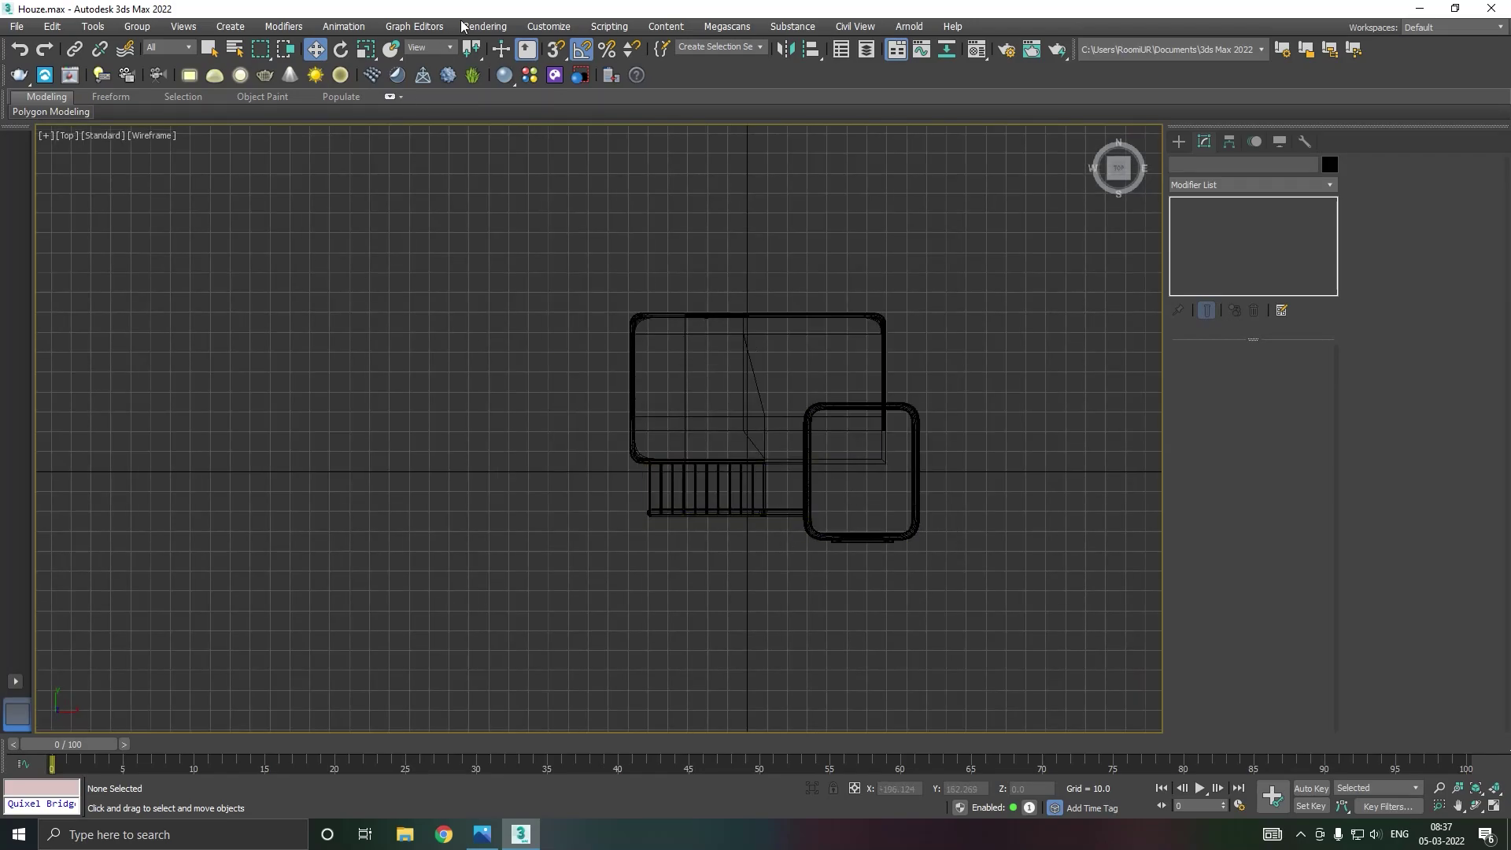
{"action": "left_click", "coordinate": [17, 26]}
{"action": "left_click", "coordinate": [44, 141]}
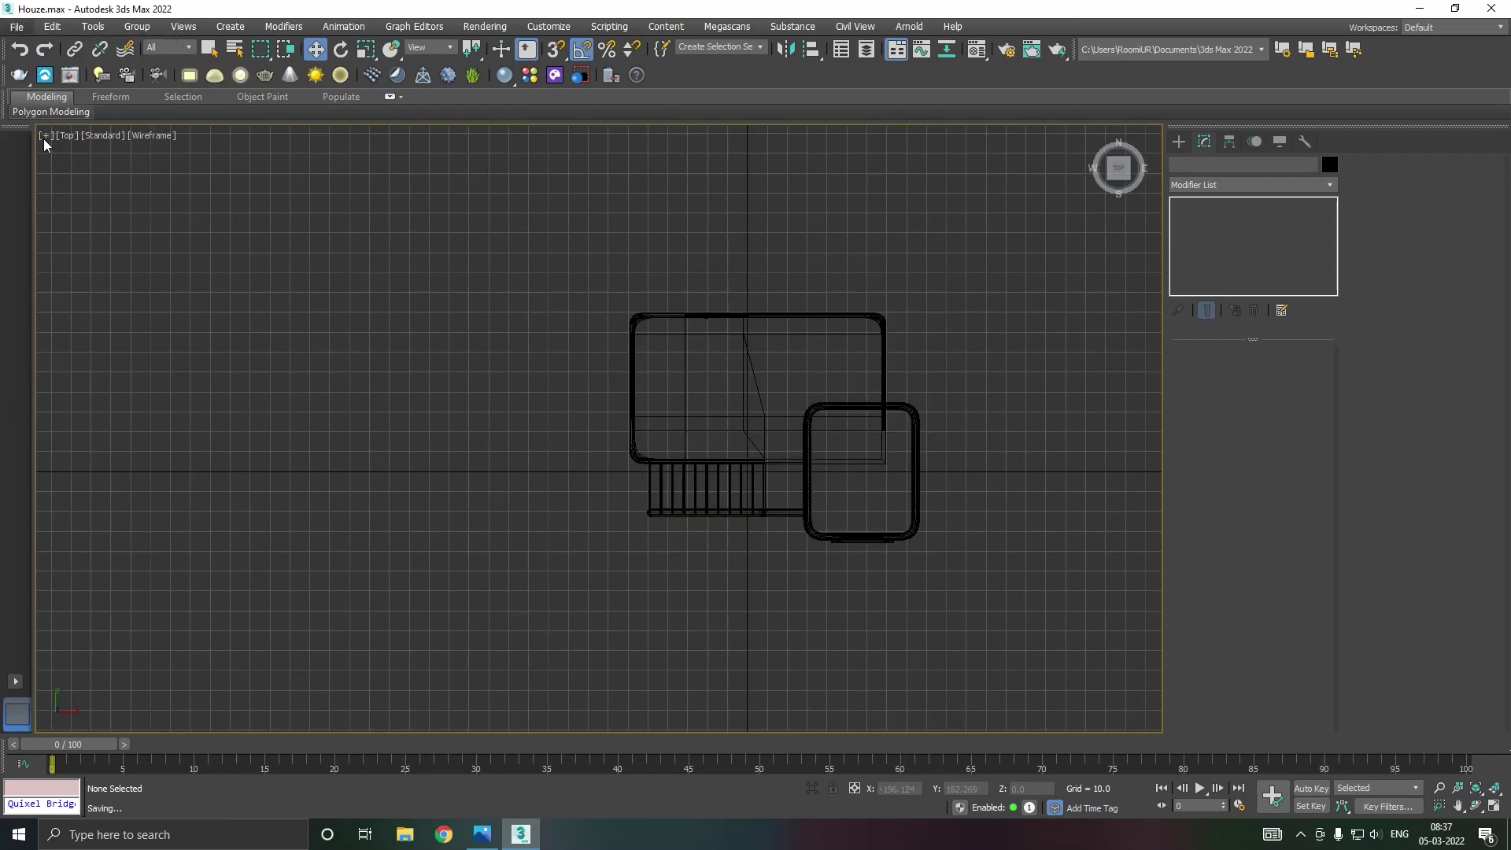
Draw a short straight horizontal line as a rectangular beam projecting from the tower's stair-side wall.
{"action": "scroll", "coordinate": [852, 522], "scroll_direction": "up", "scroll_amount": 3}
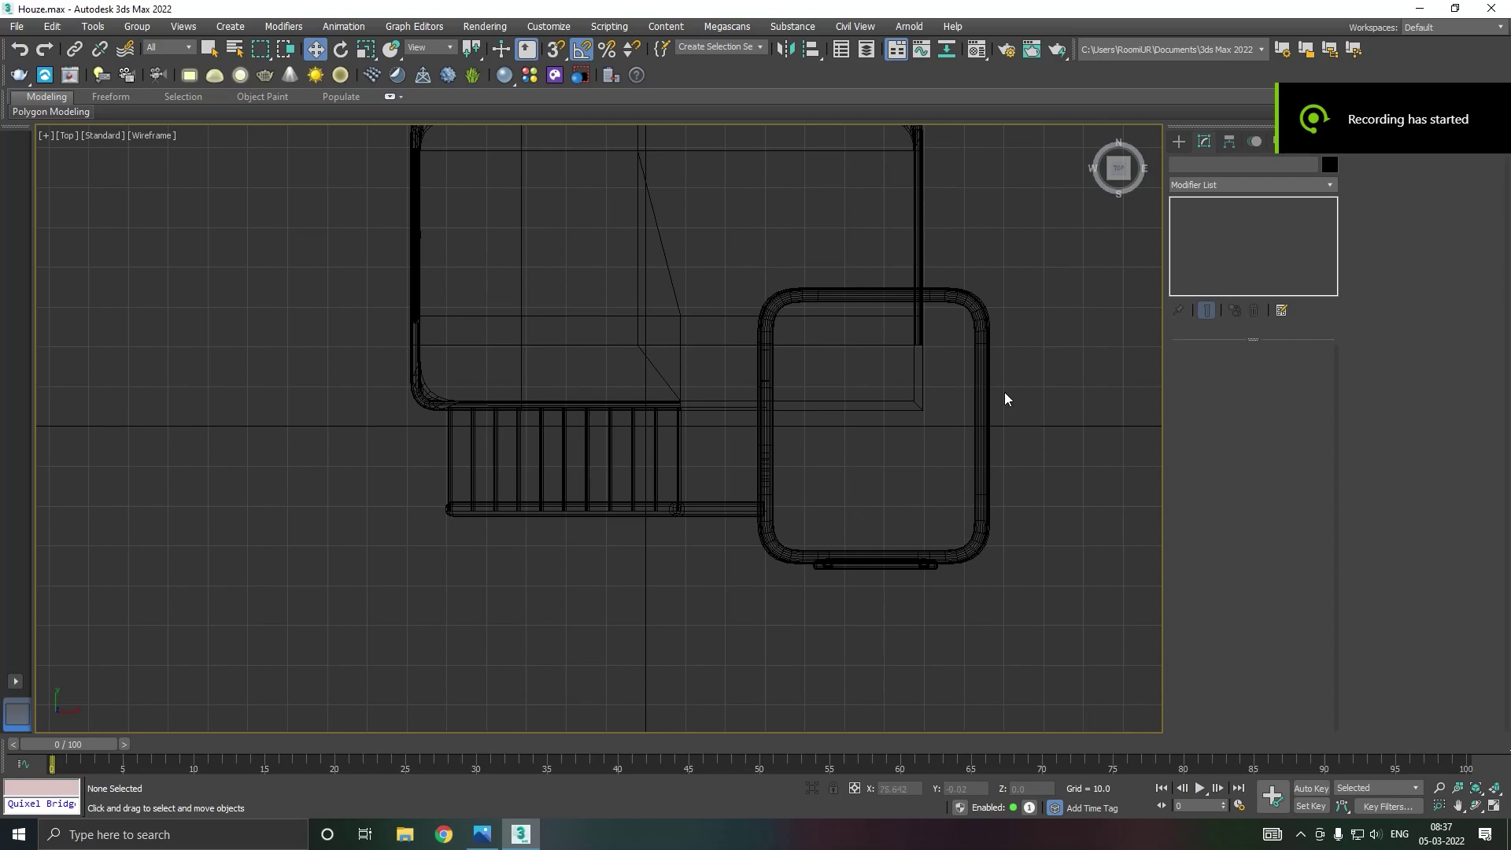
{"action": "left_click", "coordinate": [1178, 141]}
{"action": "left_click", "coordinate": [1210, 267]}
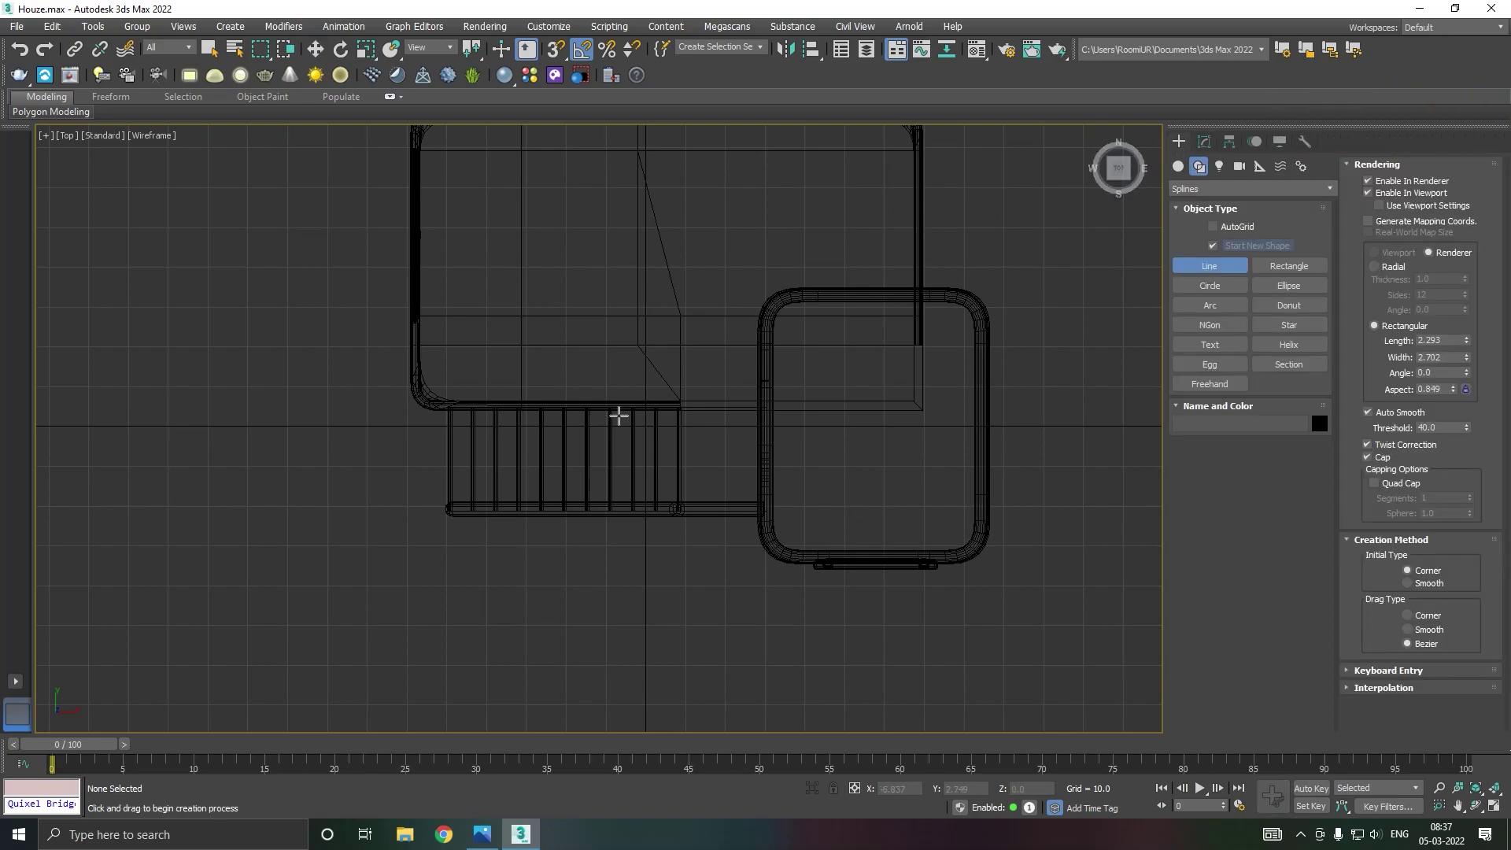
{"action": "left_click", "coordinate": [764, 469]}
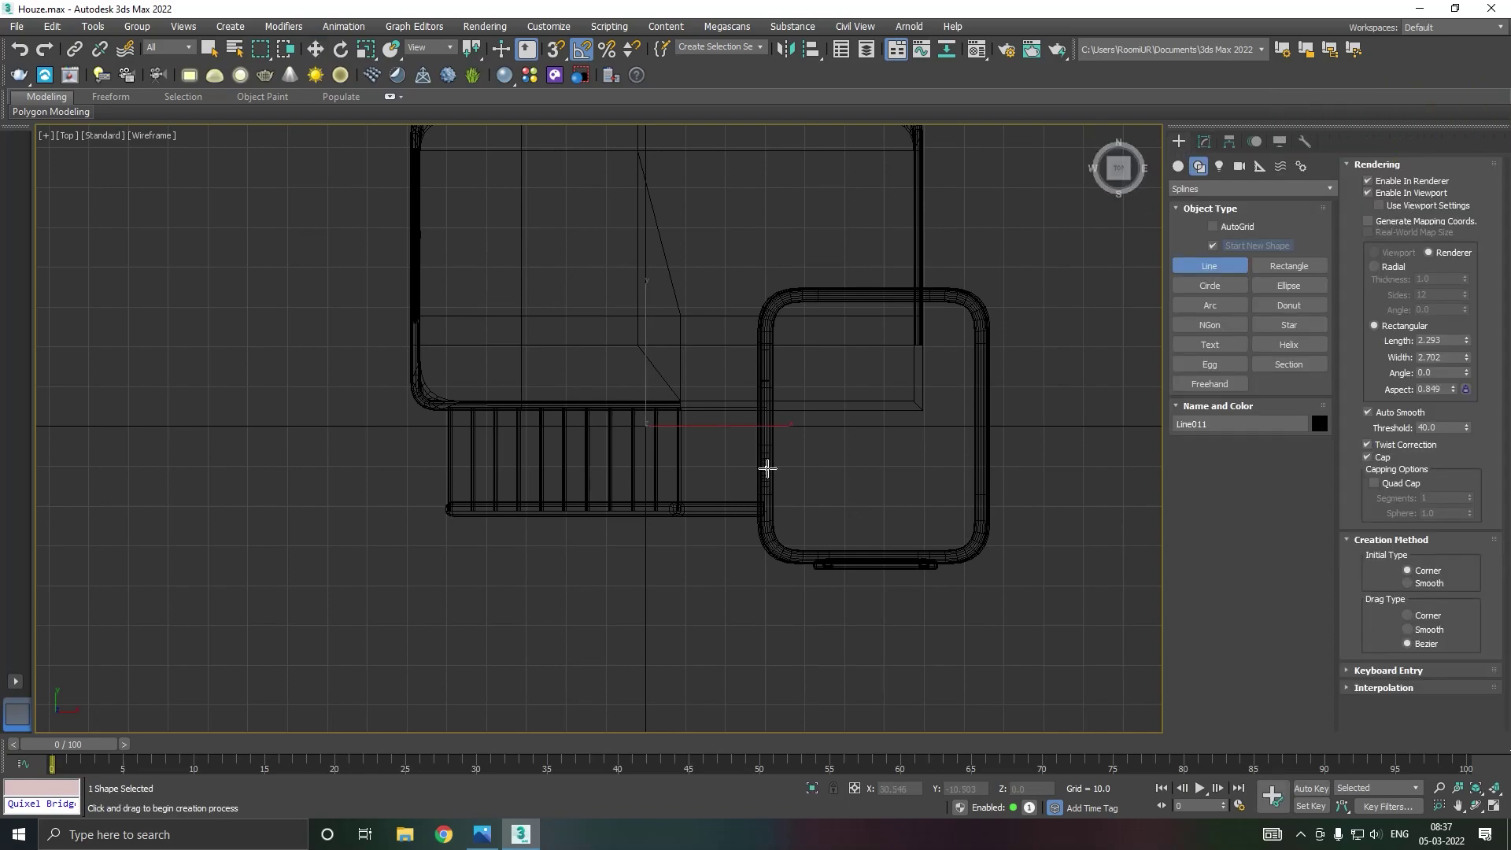
{"action": "left_click", "coordinate": [698, 468]}
{"action": "right_click", "coordinate": [725, 403]}
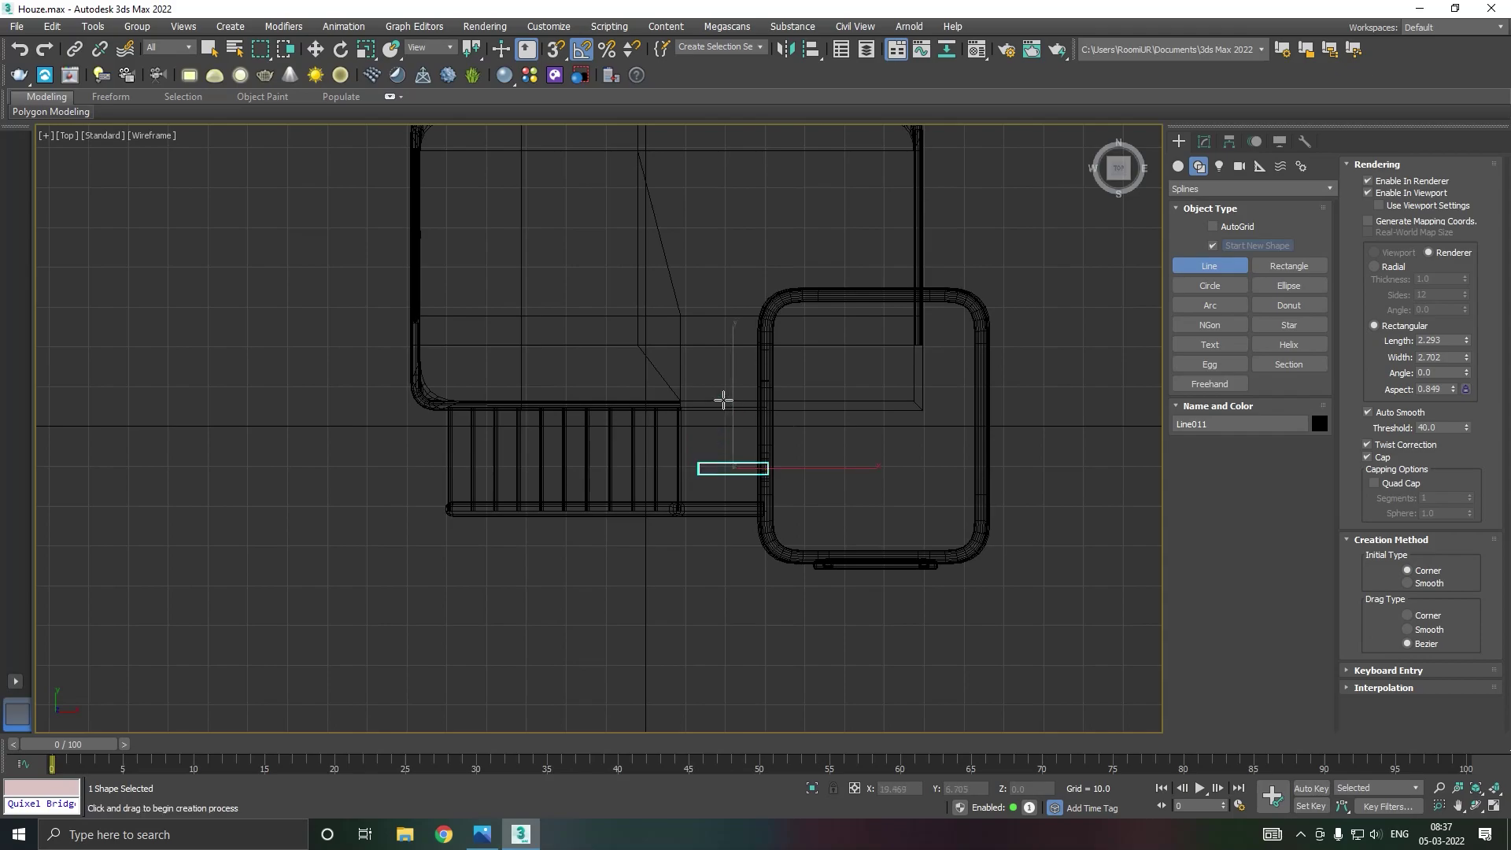
Raise the beam in perspective view to the height of the tower's windows, at Z 83.169.
{"action": "key", "text": "p"}
{"action": "key", "text": "w"}
{"action": "left_click_drag", "start_coordinate": [841, 478], "coordinate": [771, 210]}
{"action": "scroll", "coordinate": [885, 282], "scroll_direction": "up", "scroll_amount": 3}
{"action": "scroll", "coordinate": [739, 307], "scroll_direction": "up", "scroll_amount": 3}
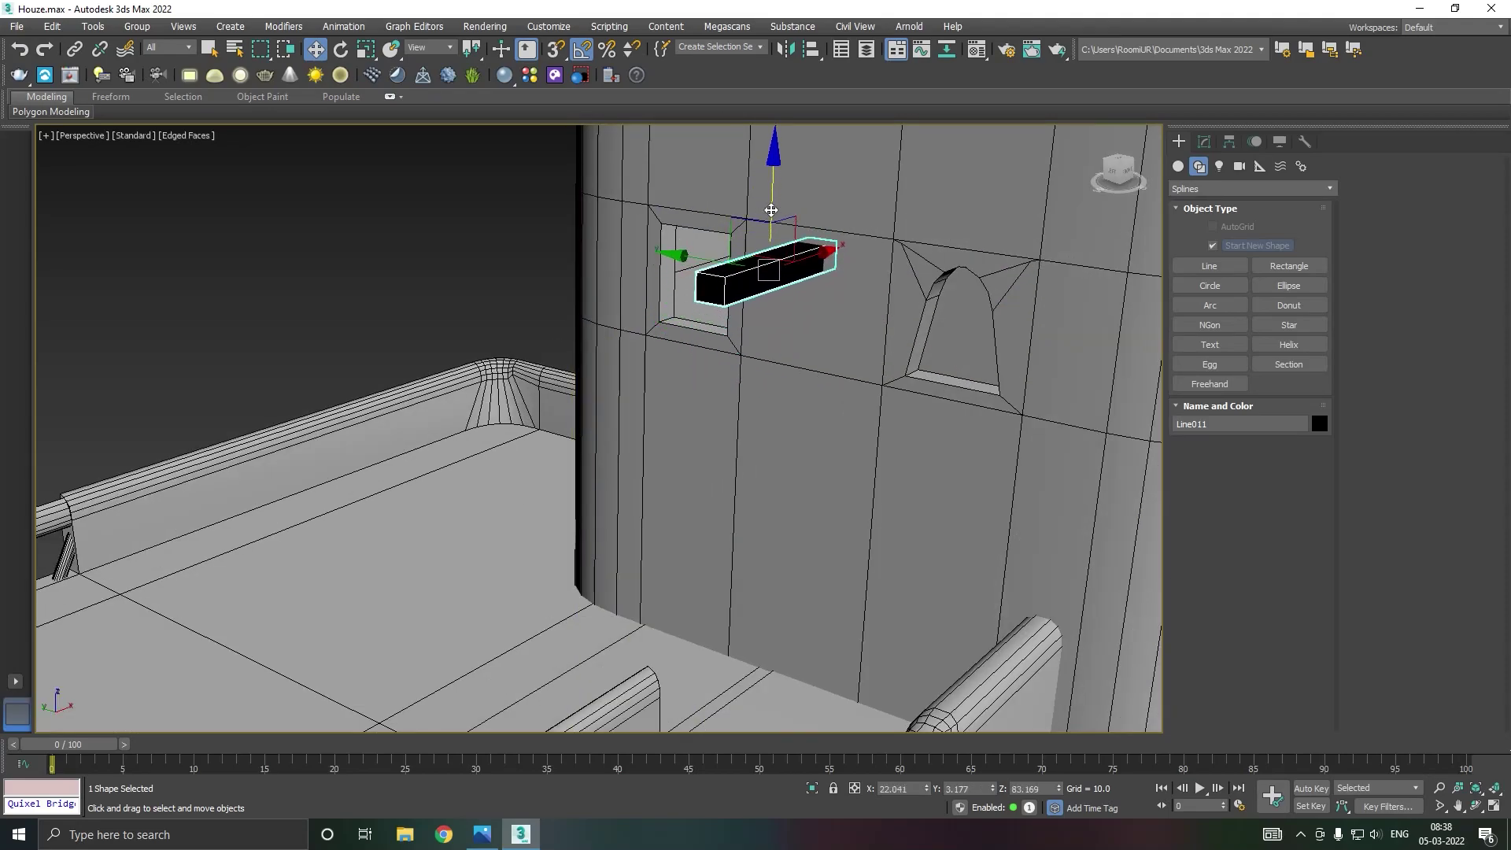
Assign the 01 - Default material to the beam.
{"action": "key", "text": "m"}
{"action": "key", "text": "m"}
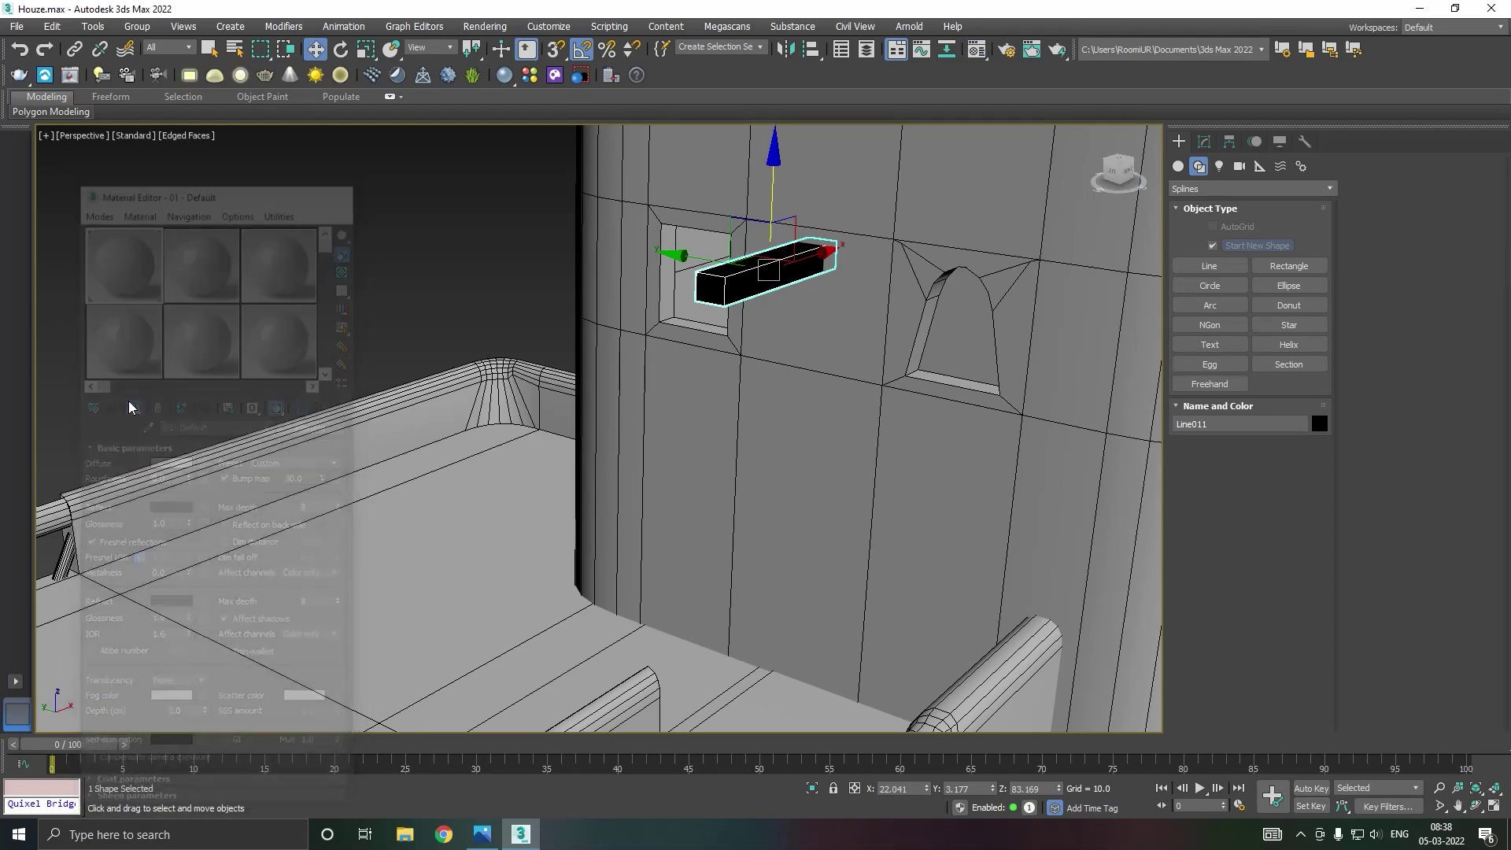
{"action": "middle_click_drag", "start_coordinate": [683, 371], "coordinate": [905, 150], "text": "alt"}
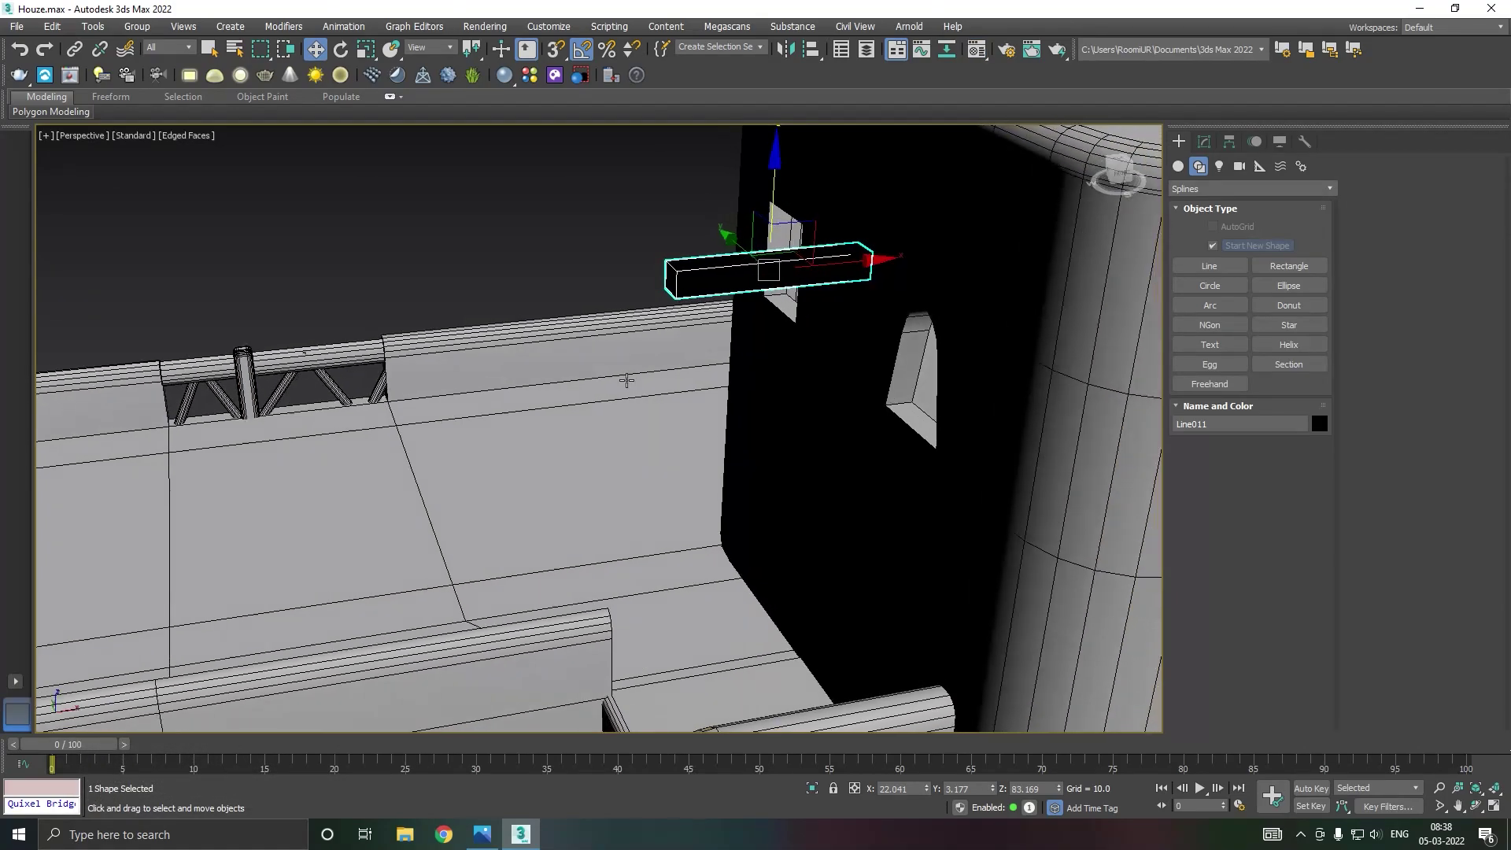
{"action": "left_click", "coordinate": [967, 50]}
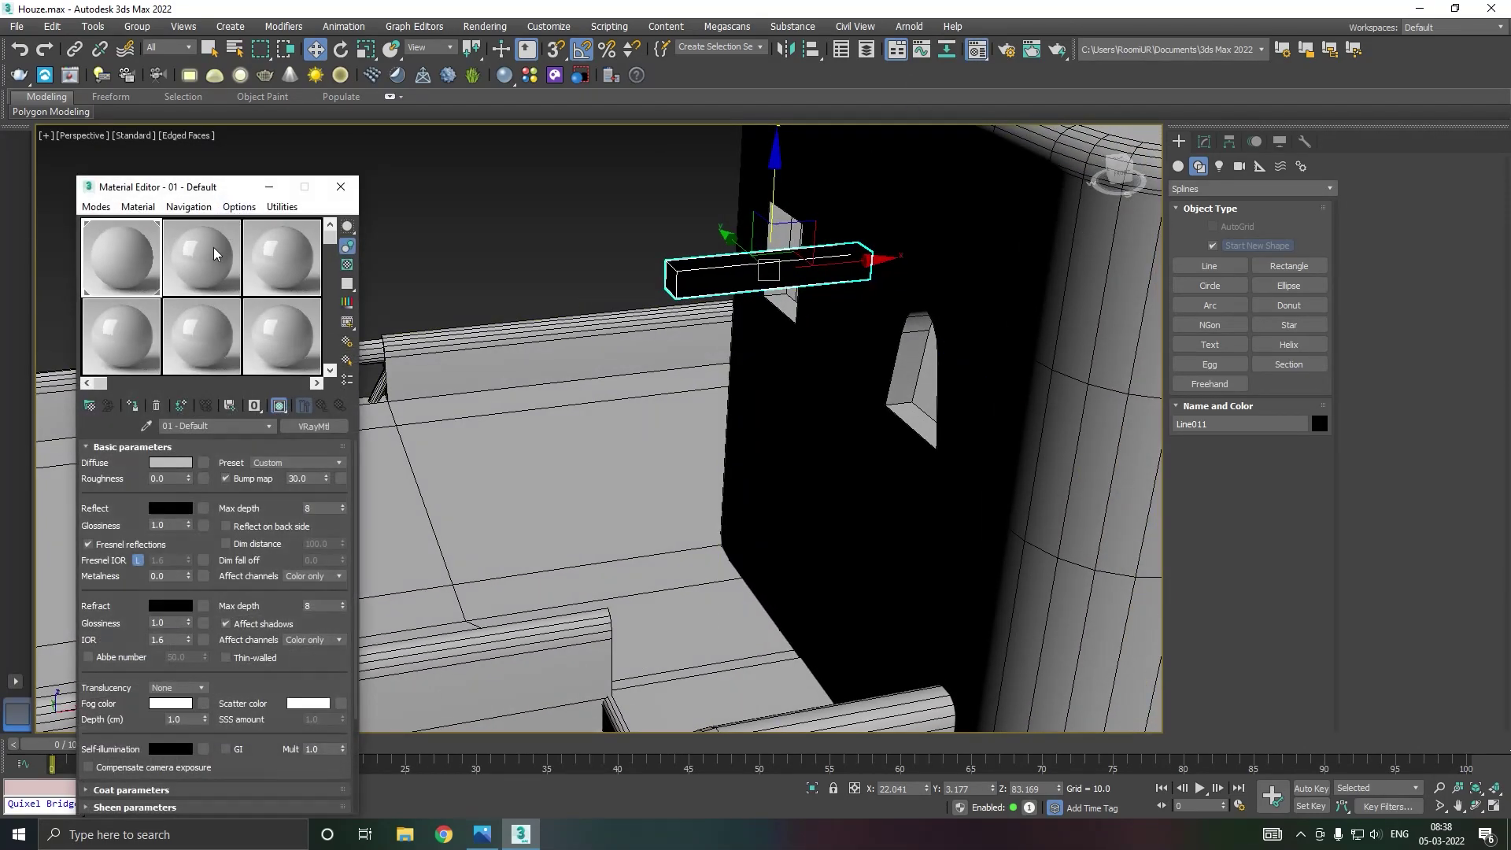
{"action": "left_click", "coordinate": [132, 406]}
{"action": "left_click", "coordinate": [341, 186]}
{"action": "middle_click_drag", "start_coordinate": [339, 197], "coordinate": [664, 258], "text": "alt"}
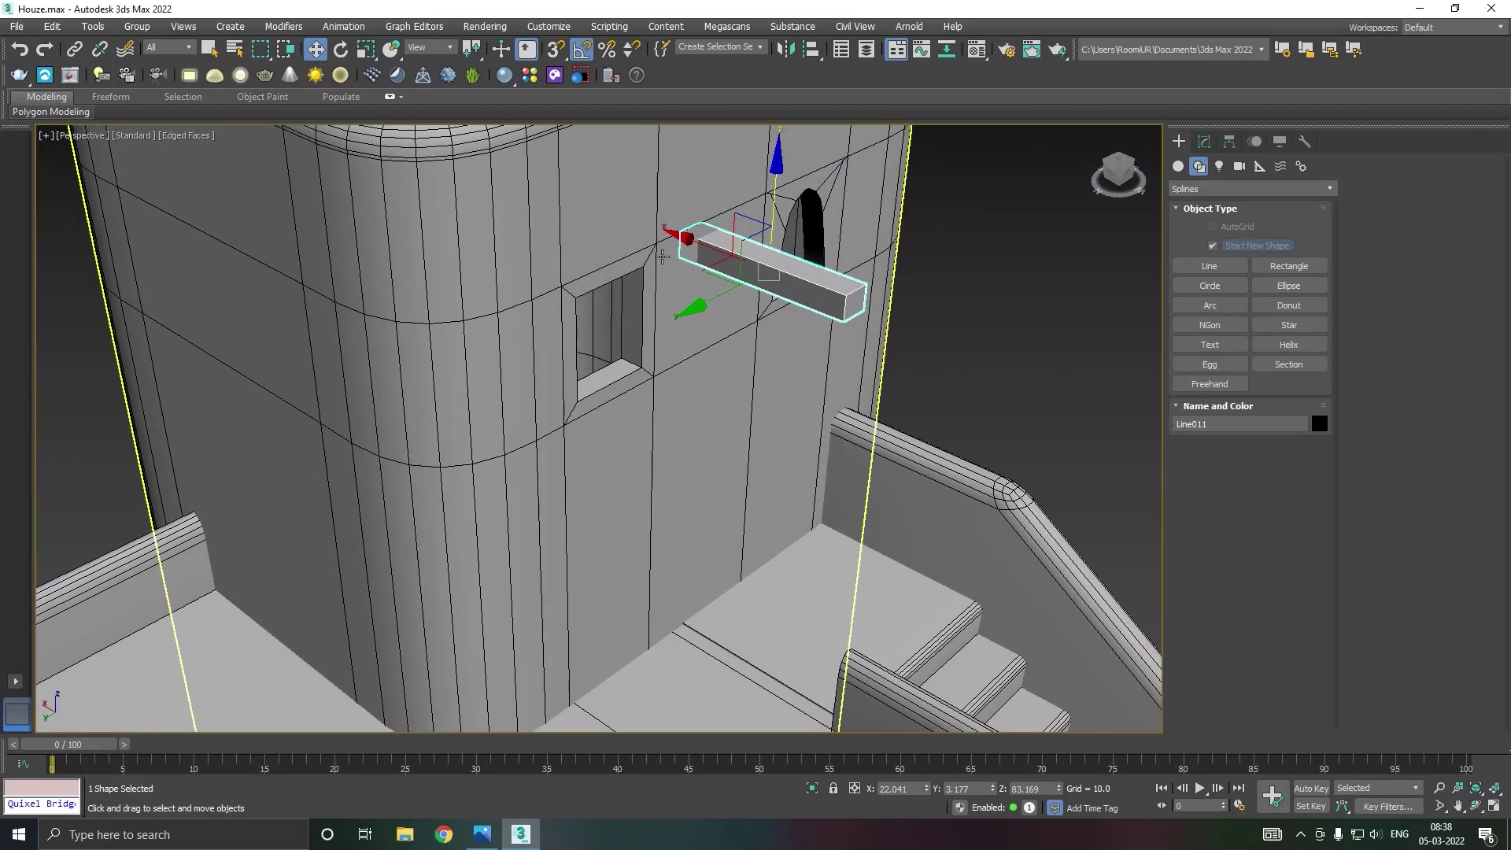
Scale the beam and reposition it above the tower's rectangular window at X 24.912 and Z 91.761.
{"action": "key", "text": "r"}
{"action": "left_click_drag", "start_coordinate": [775, 269], "coordinate": [698, 241]}
{"action": "key", "text": "w"}
{"action": "middle_click_drag", "start_coordinate": [699, 241], "coordinate": [703, 254], "text": "alt"}
{"action": "scroll", "coordinate": [638, 343], "scroll_direction": "down", "scroll_amount": 3}
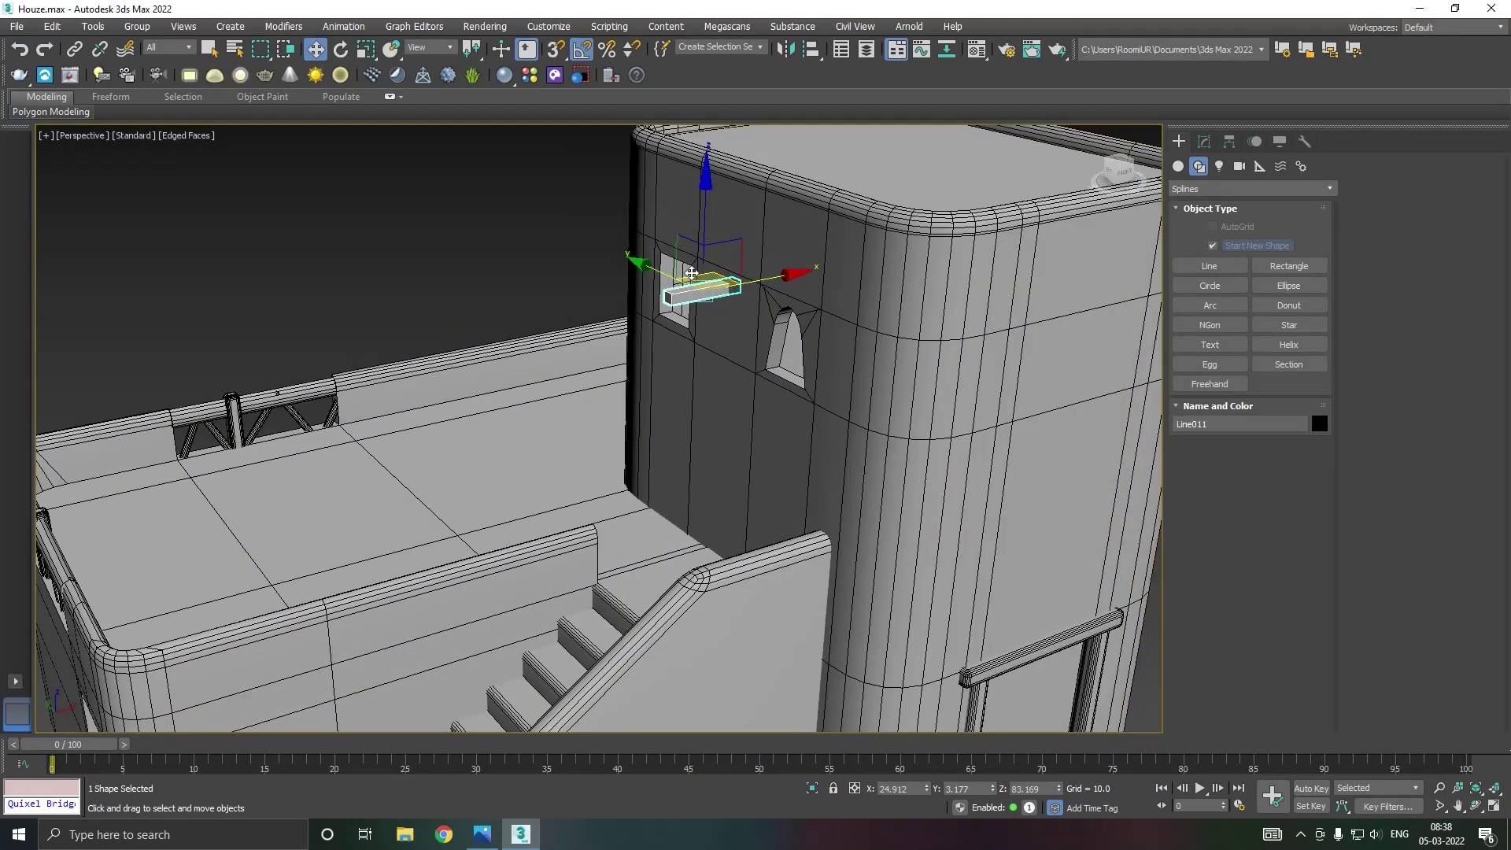
{"action": "left_click_drag", "start_coordinate": [702, 243], "coordinate": [701, 175]}
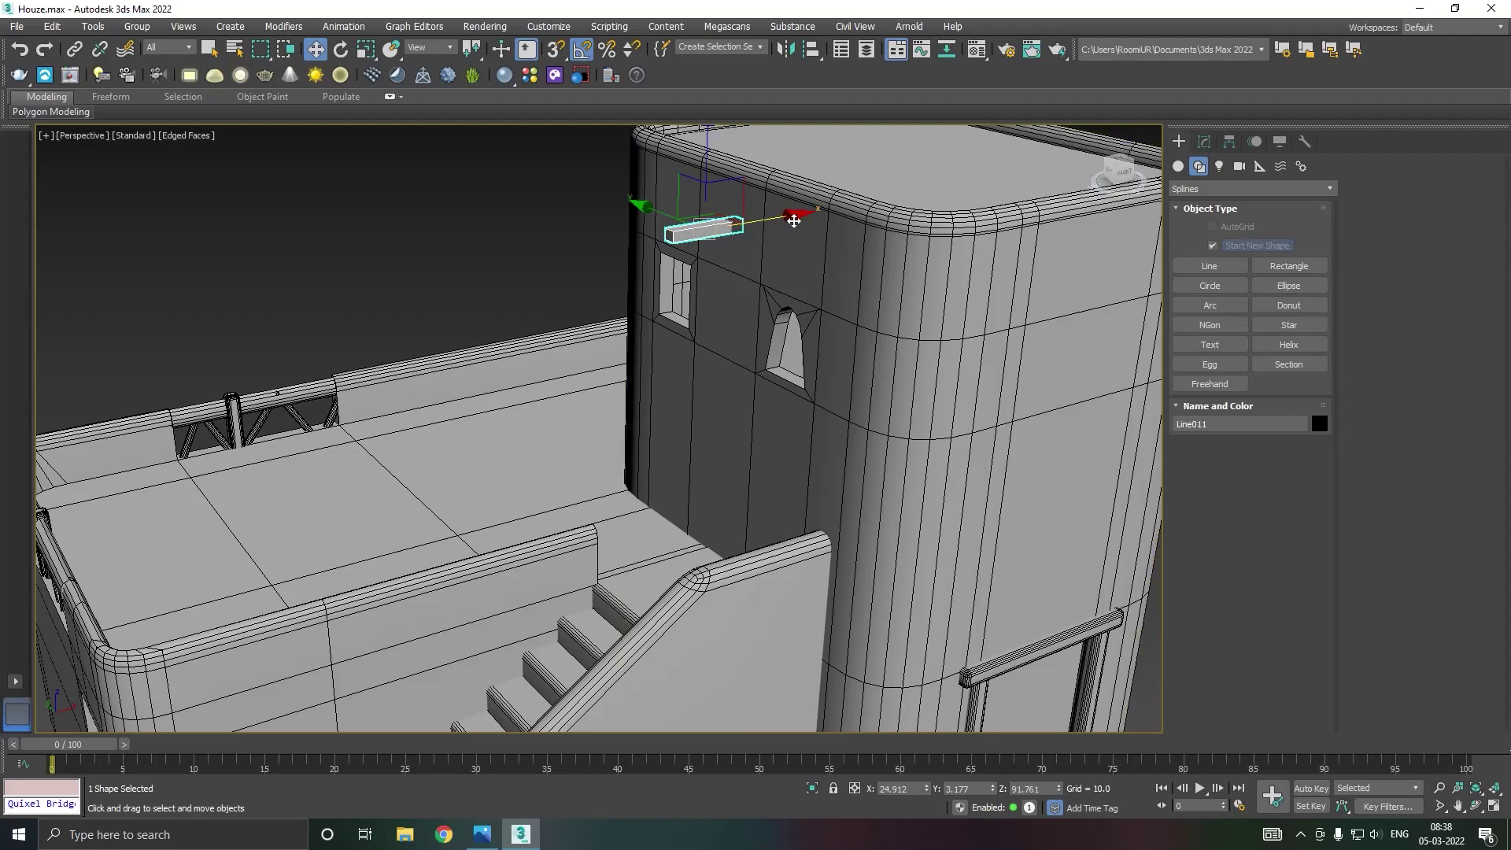
Copy the beam to either side along the tower wall above the windows, making a row of three.
{"action": "mouse_move", "coordinate": [658, 211]}
{"action": "left_mouse_down"}
{"action": "mouse_move", "coordinate": [603, 186]}
{"action": "mouse_move", "coordinate": [725, 234]}
{"action": "left_mouse_up"}
{"action": "key", "text": "Return"}
{"action": "left_click", "coordinate": [757, 484]}
{"action": "mouse_move", "coordinate": [757, 483]}
{"action": "middle_mouse_down", "text": "alt"}
{"action": "mouse_move", "coordinate": [951, 405]}
{"action": "mouse_move", "coordinate": [754, 408]}
{"action": "middle_mouse_up", "text": "alt"}
Copy a beam, rotate it perpendicular to the door-side wall and place it on the tower's upper wall at X 47.606.
{"action": "middle_click_drag", "start_coordinate": [895, 384], "coordinate": [530, 241], "text": "alt"}
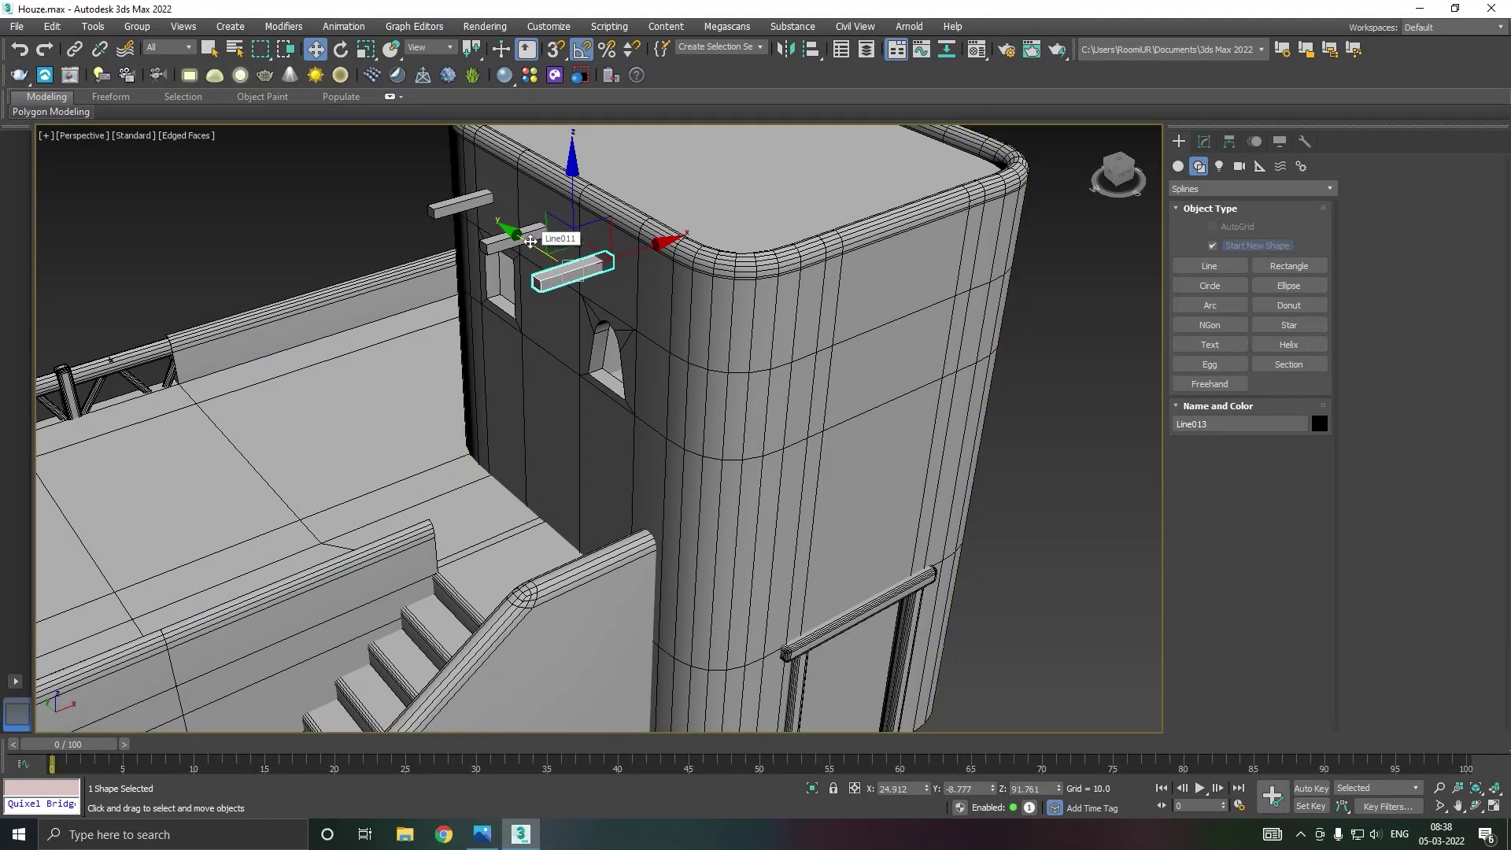
{"action": "left_click_drag", "start_coordinate": [531, 241], "coordinate": [690, 341], "text": "shift"}
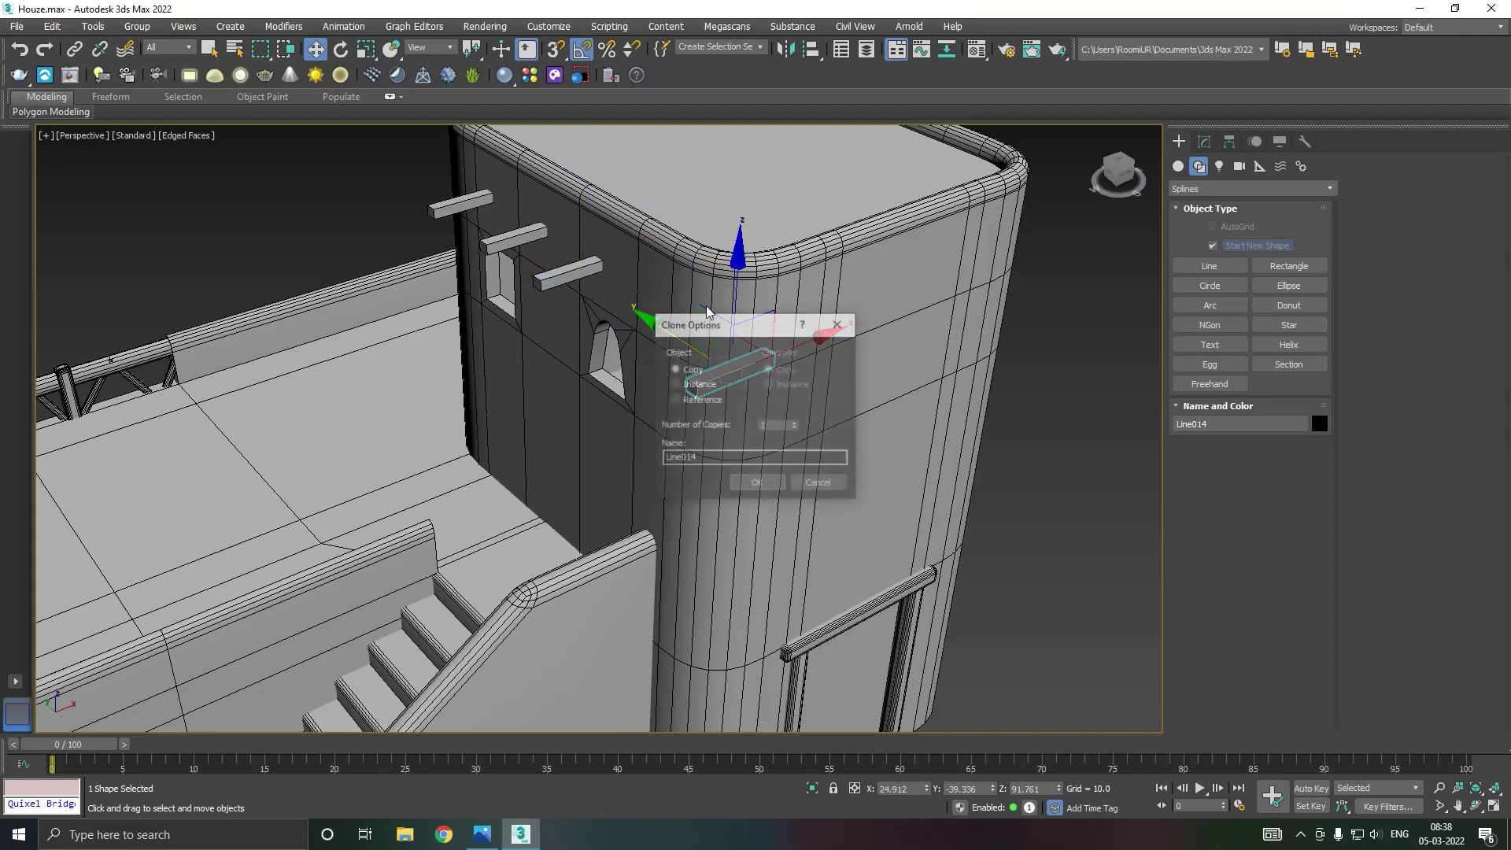
{"action": "left_click", "coordinate": [760, 483]}
{"action": "key", "text": "e"}
{"action": "left_click_drag", "start_coordinate": [747, 437], "coordinate": [757, 432]}
{"action": "key", "text": "w"}
{"action": "left_click_drag", "start_coordinate": [793, 359], "coordinate": [972, 279]}
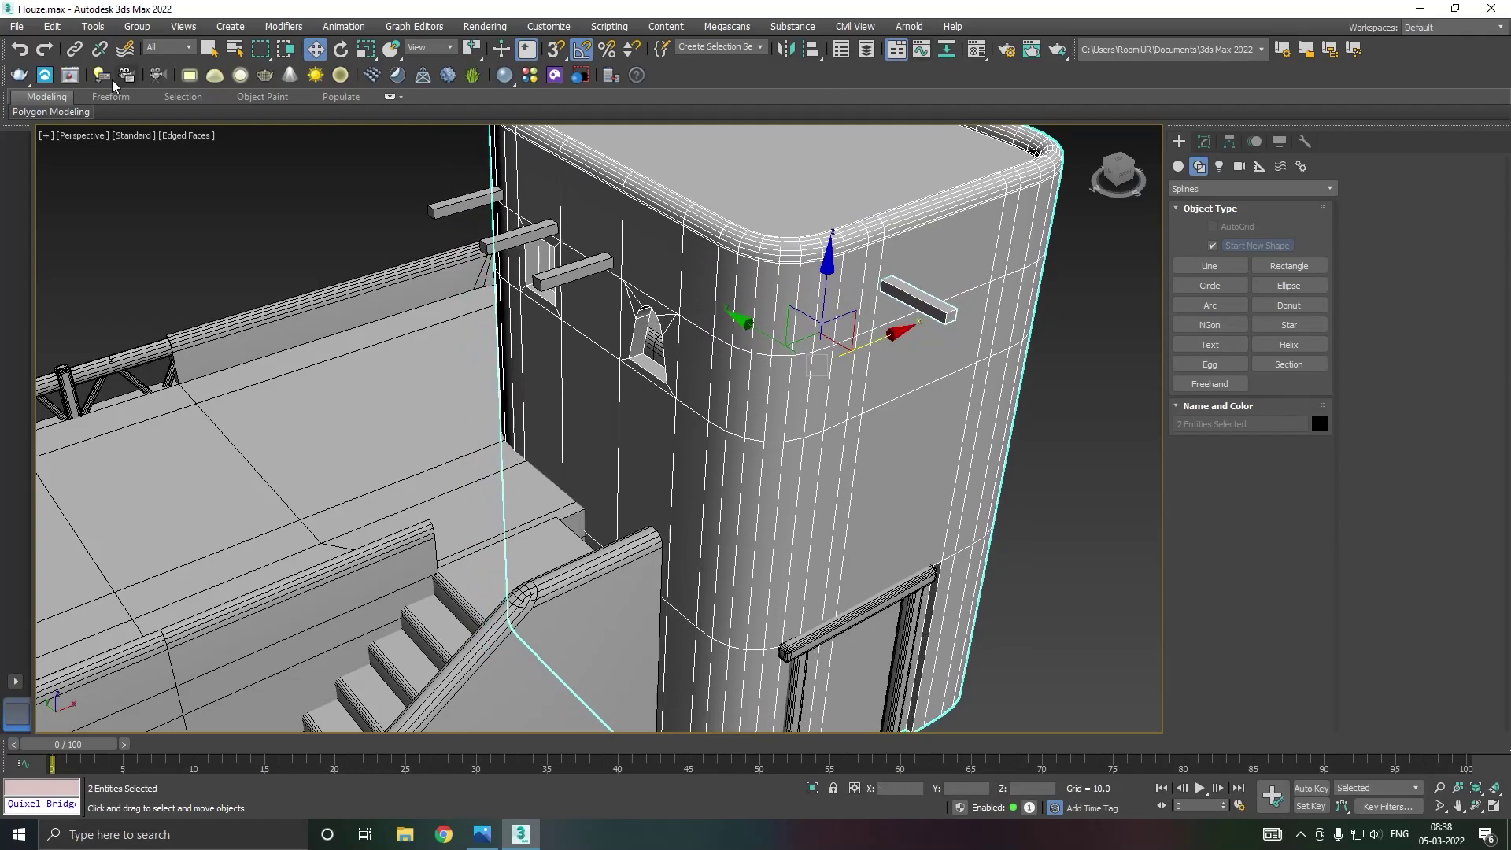
Undo the accidental move of the tower and copy the door-side beam along the wall to X 67.597.
{"action": "left_click", "coordinate": [30, 57]}
{"action": "left_click", "coordinate": [30, 56]}
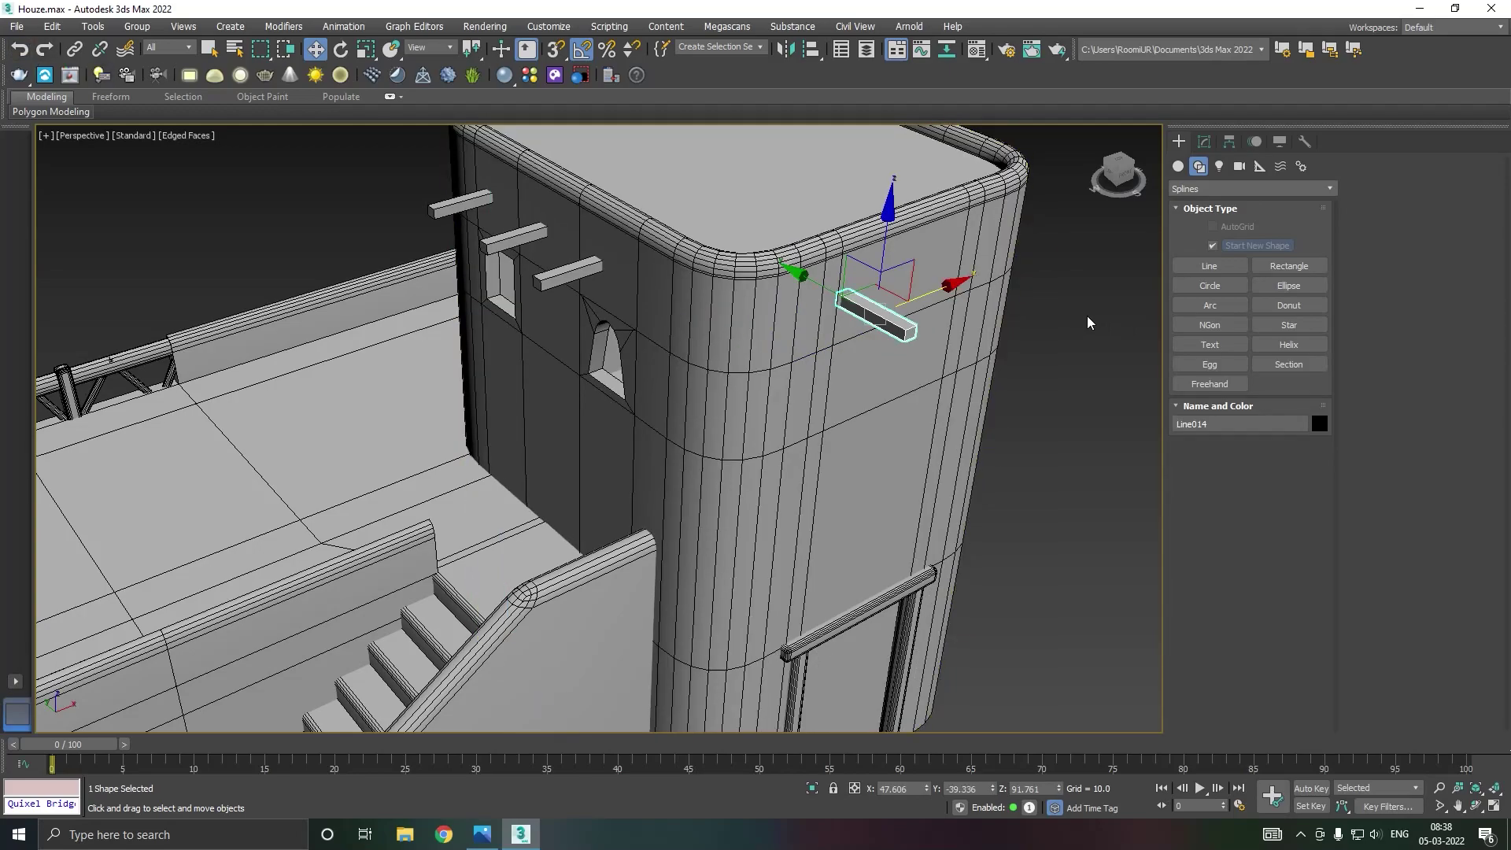
{"action": "left_click_drag", "start_coordinate": [937, 290], "coordinate": [1048, 245], "text": "shift"}
{"action": "left_click", "coordinate": [747, 484]}
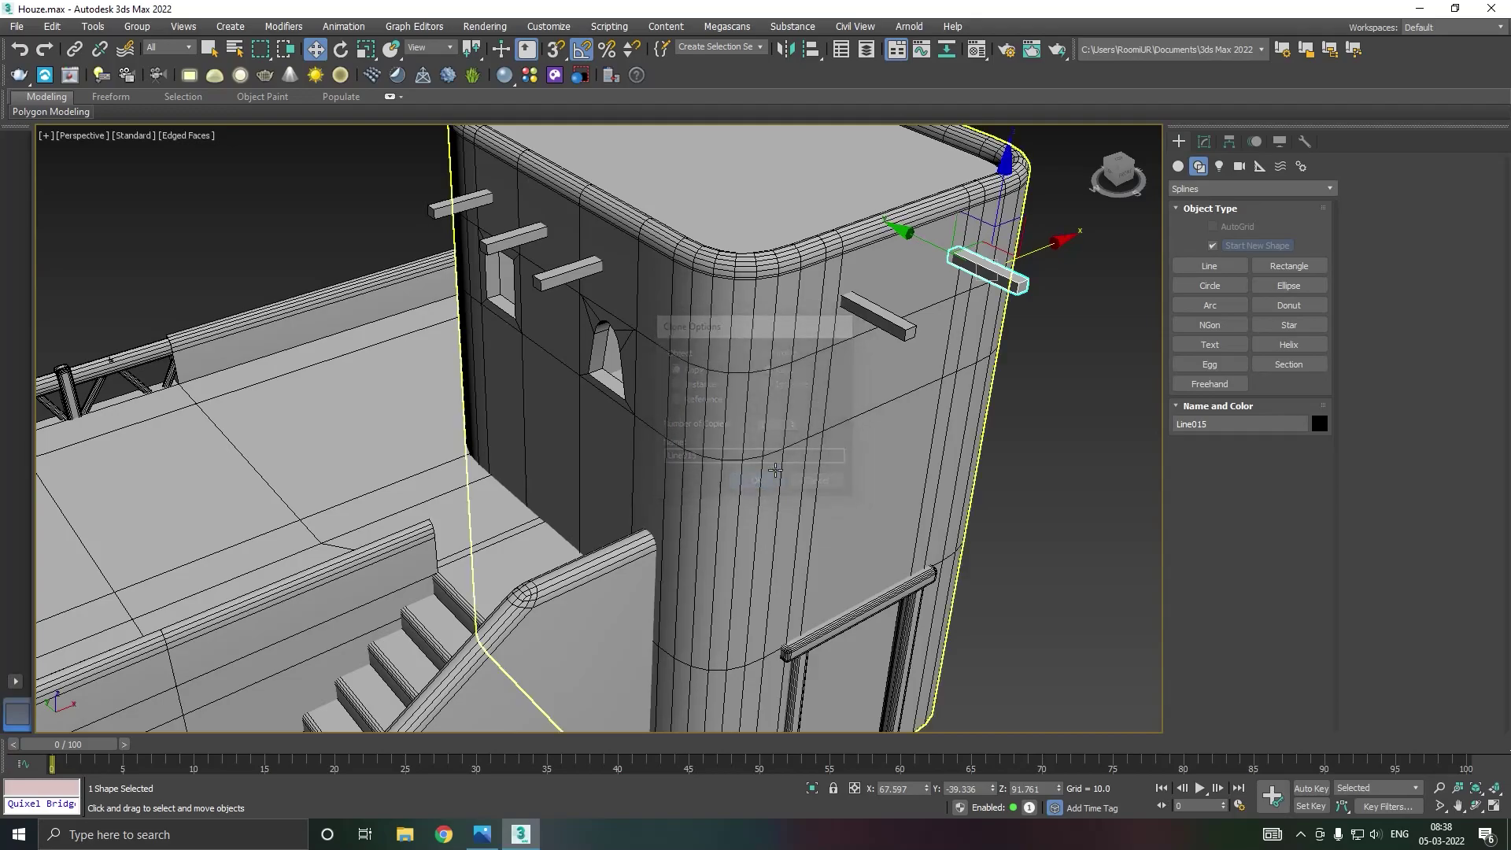
Select both door-side beams and copy them to the opposite wall of the tower.
{"action": "left_click", "coordinate": [874, 334], "text": "ctrl"}
{"action": "scroll", "coordinate": [875, 335], "scroll_direction": "down", "scroll_amount": 3}
{"action": "middle_click_drag", "start_coordinate": [875, 334], "coordinate": [1027, 368], "text": "alt"}
{"action": "mouse_move", "coordinate": [838, 336]}
{"action": "left_mouse_down"}
{"action": "mouse_move", "coordinate": [449, 414]}
{"action": "mouse_move", "coordinate": [464, 410]}
{"action": "left_mouse_up"}
{"action": "left_click", "coordinate": [751, 484]}
{"action": "middle_click_drag", "start_coordinate": [600, 437], "coordinate": [495, 425], "text": "alt"}
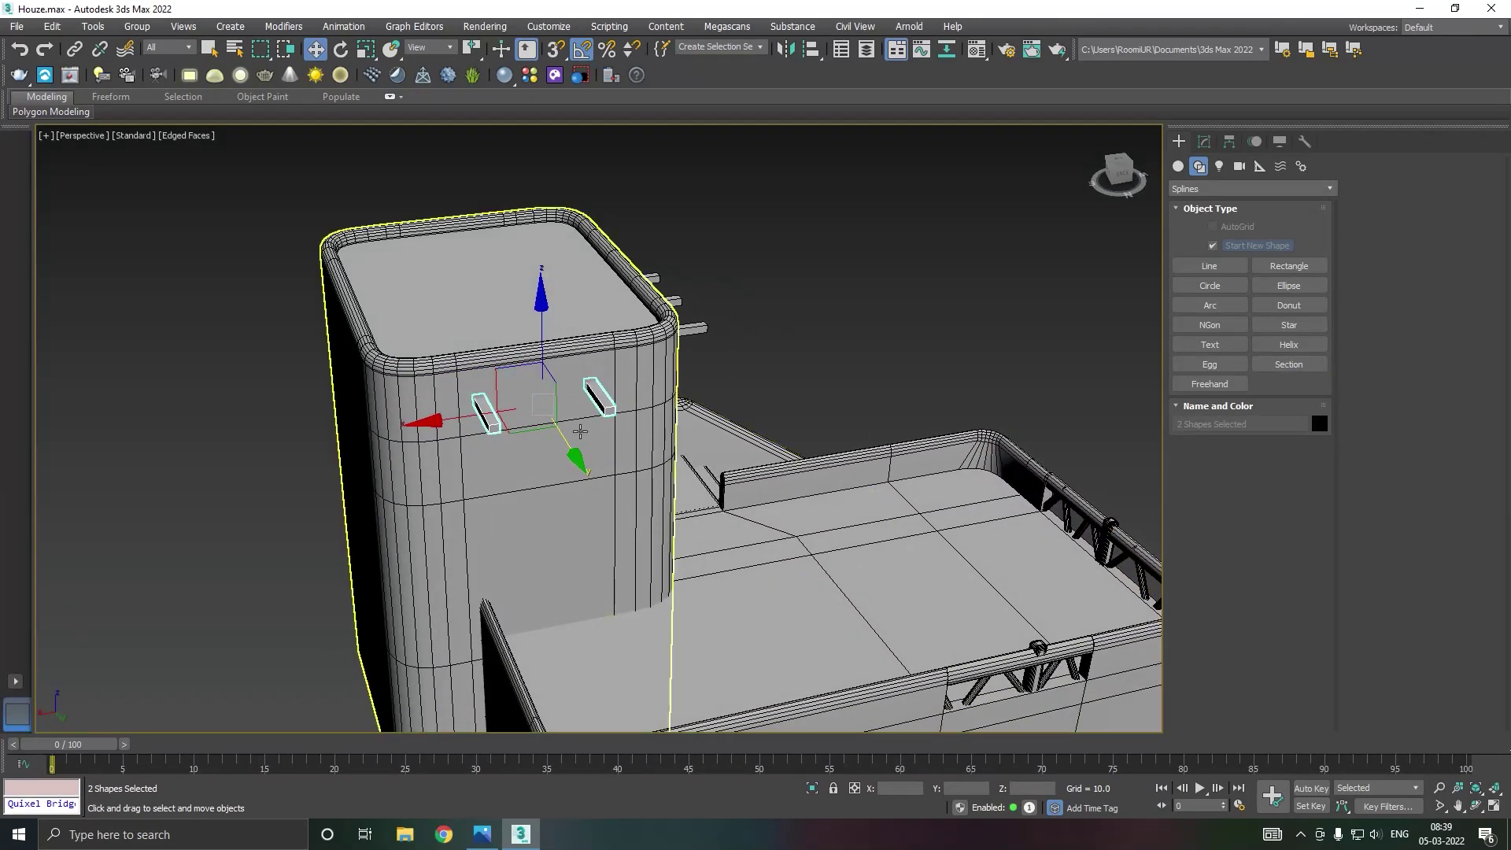
Copy one beam on the tower wall opposite the door into the gap between the pair, at X 57.555.
{"action": "left_click", "coordinate": [484, 426]}
{"action": "left_click_drag", "start_coordinate": [485, 426], "coordinate": [544, 429], "text": "shift"}
{"action": "left_click", "coordinate": [755, 483]}
{"action": "mouse_move", "coordinate": [727, 503]}
{"action": "middle_mouse_down", "text": "alt"}
{"action": "mouse_move", "coordinate": [666, 464]}
{"action": "mouse_move", "coordinate": [786, 466]}
{"action": "middle_mouse_up", "text": "alt"}
{"action": "middle_click_drag", "start_coordinate": [556, 477], "coordinate": [806, 444], "text": "alt"}
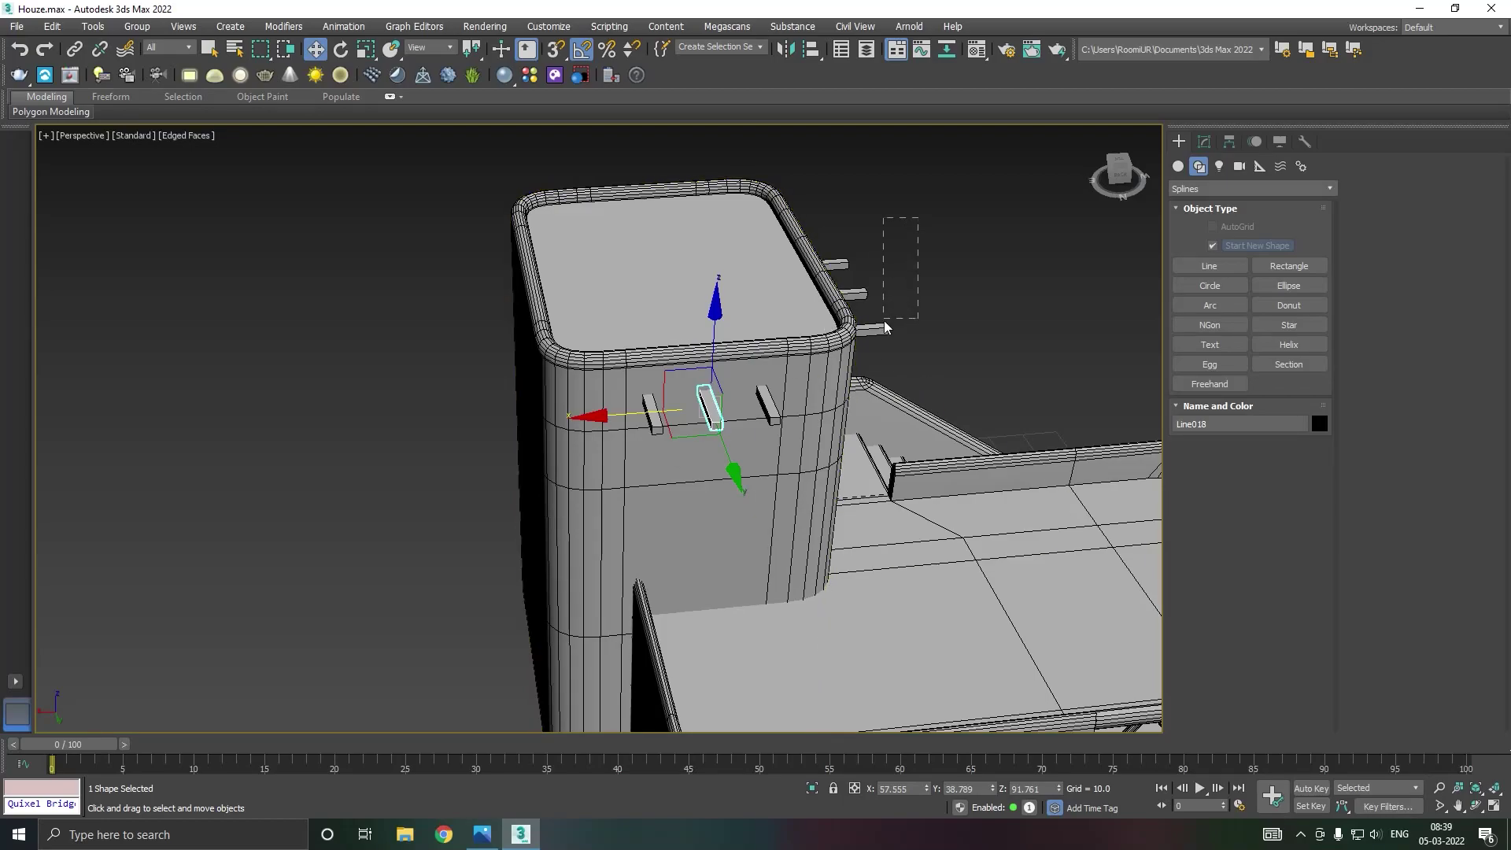
Select the row of three beams above the tower windows and copy them to the opposite tower wall.
{"action": "left_click_drag", "start_coordinate": [863, 328], "coordinate": [861, 326]}
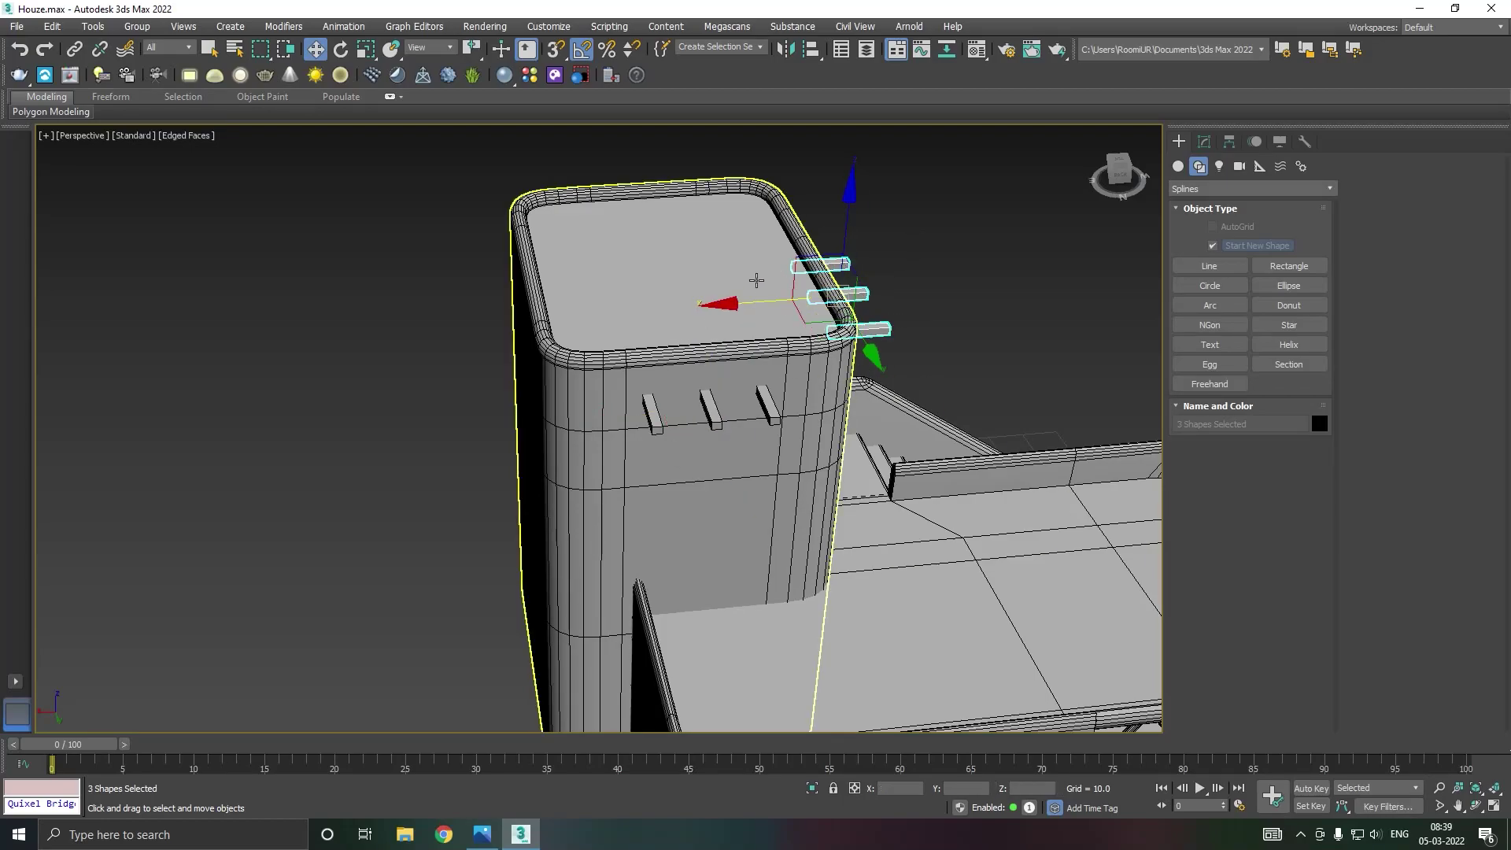
{"action": "left_click_drag", "start_coordinate": [738, 304], "coordinate": [523, 316], "text": "shift"}
{"action": "left_click_drag", "start_coordinate": [415, 318], "coordinate": [401, 318]}
{"action": "left_click", "coordinate": [745, 482]}
{"action": "mouse_move", "coordinate": [745, 482]}
{"action": "middle_mouse_down", "text": "alt"}
{"action": "mouse_move", "coordinate": [810, 434]}
{"action": "mouse_move", "coordinate": [797, 274]}
{"action": "middle_mouse_up", "text": "alt"}
{"action": "left_click", "coordinate": [941, 260]}
Switch the perspective viewport to High Quality display with the whole house in view.
{"action": "scroll", "coordinate": [520, 305], "scroll_direction": "down", "scroll_amount": 3}
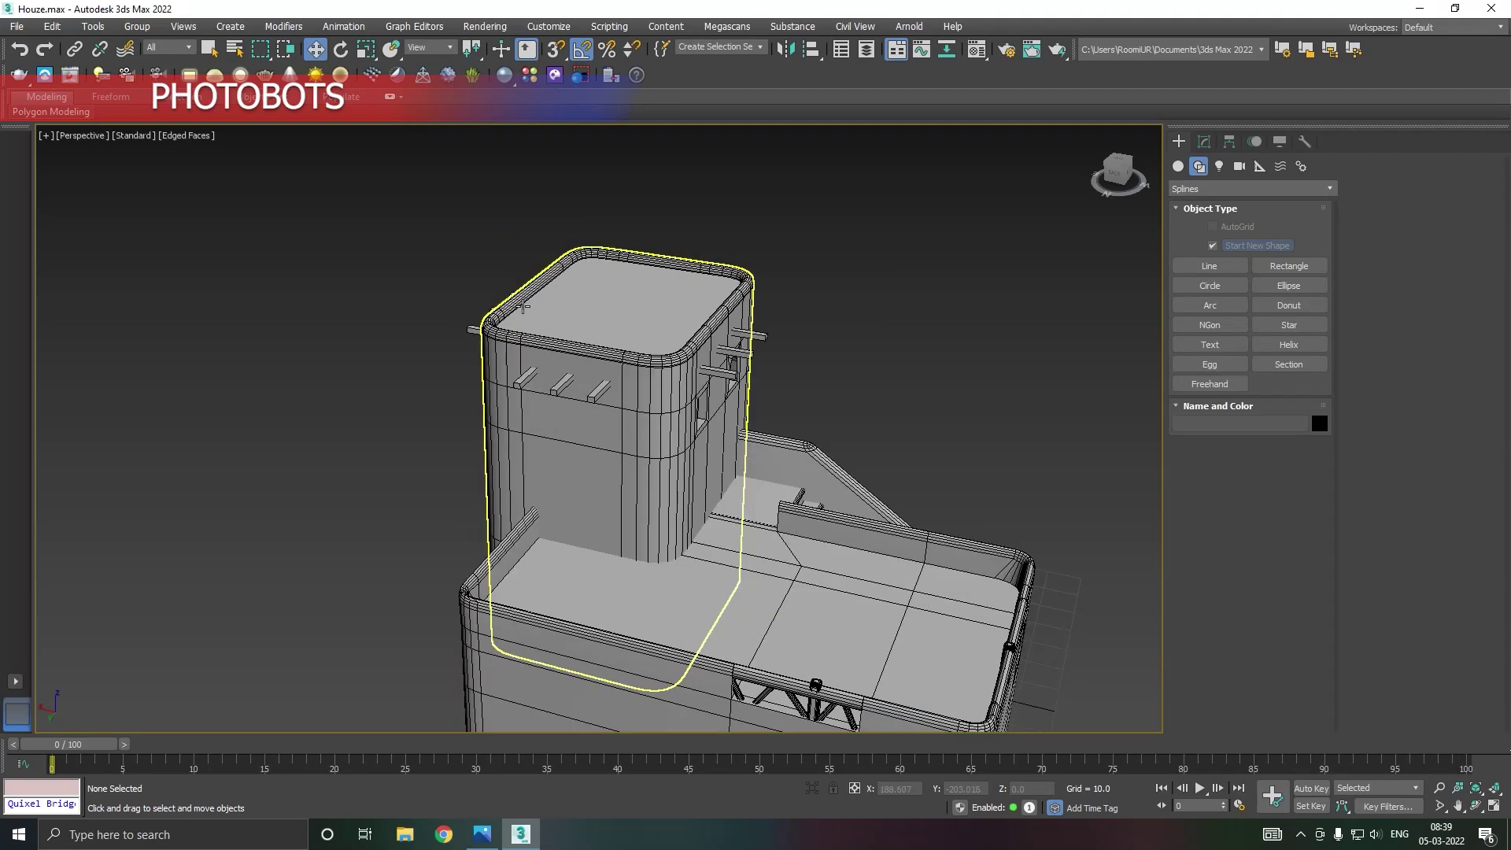
{"action": "scroll", "coordinate": [683, 338], "scroll_direction": "down", "scroll_amount": 3}
{"action": "scroll", "coordinate": [702, 341], "scroll_direction": "down", "scroll_amount": 4}
{"action": "middle_click_drag", "start_coordinate": [702, 340], "coordinate": [777, 455], "text": "alt"}
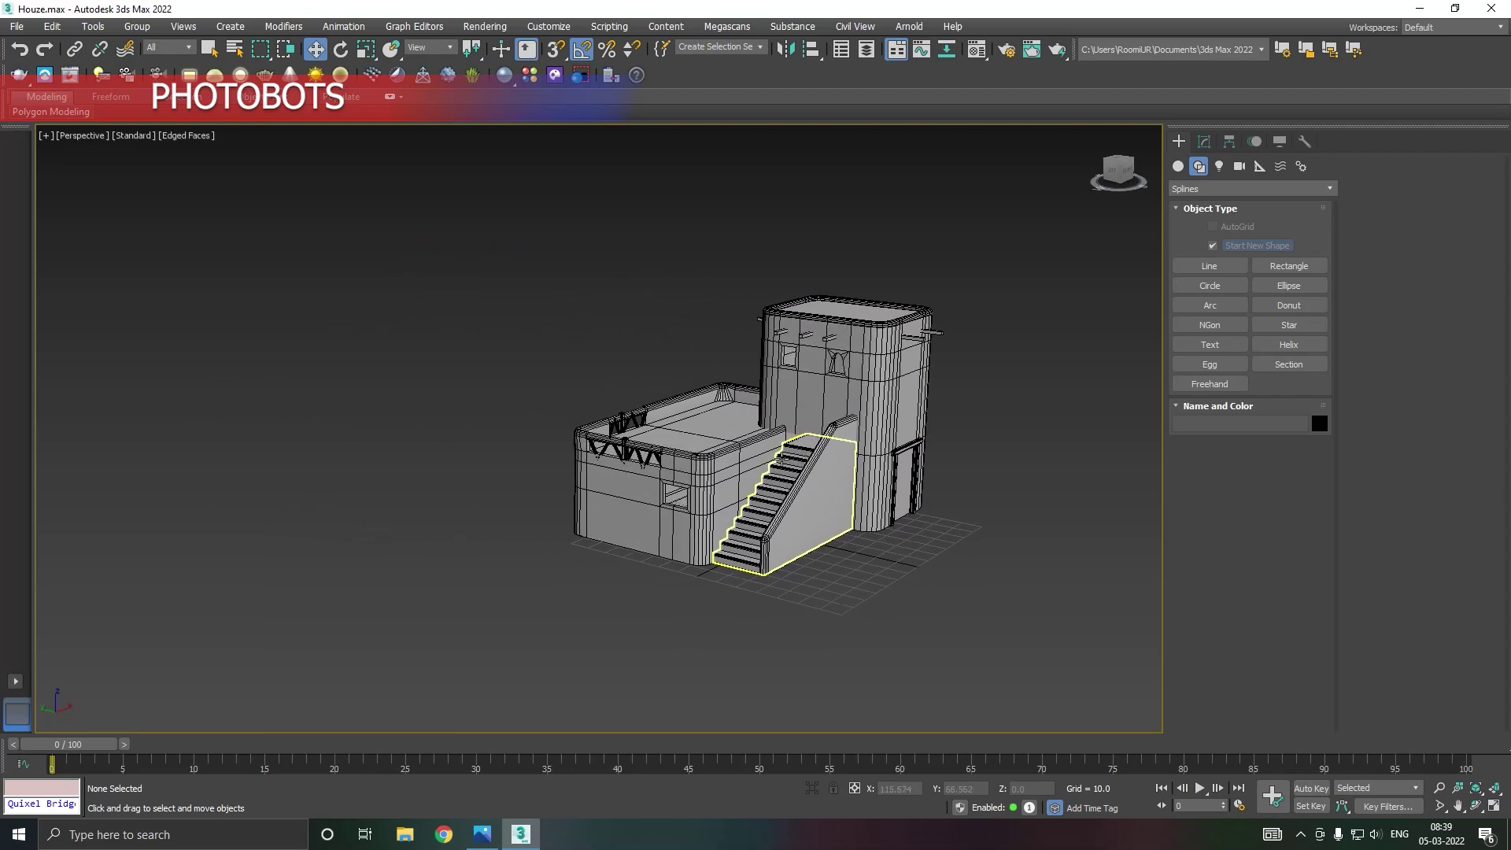
{"action": "scroll", "coordinate": [715, 538], "scroll_direction": "up", "scroll_amount": 3}
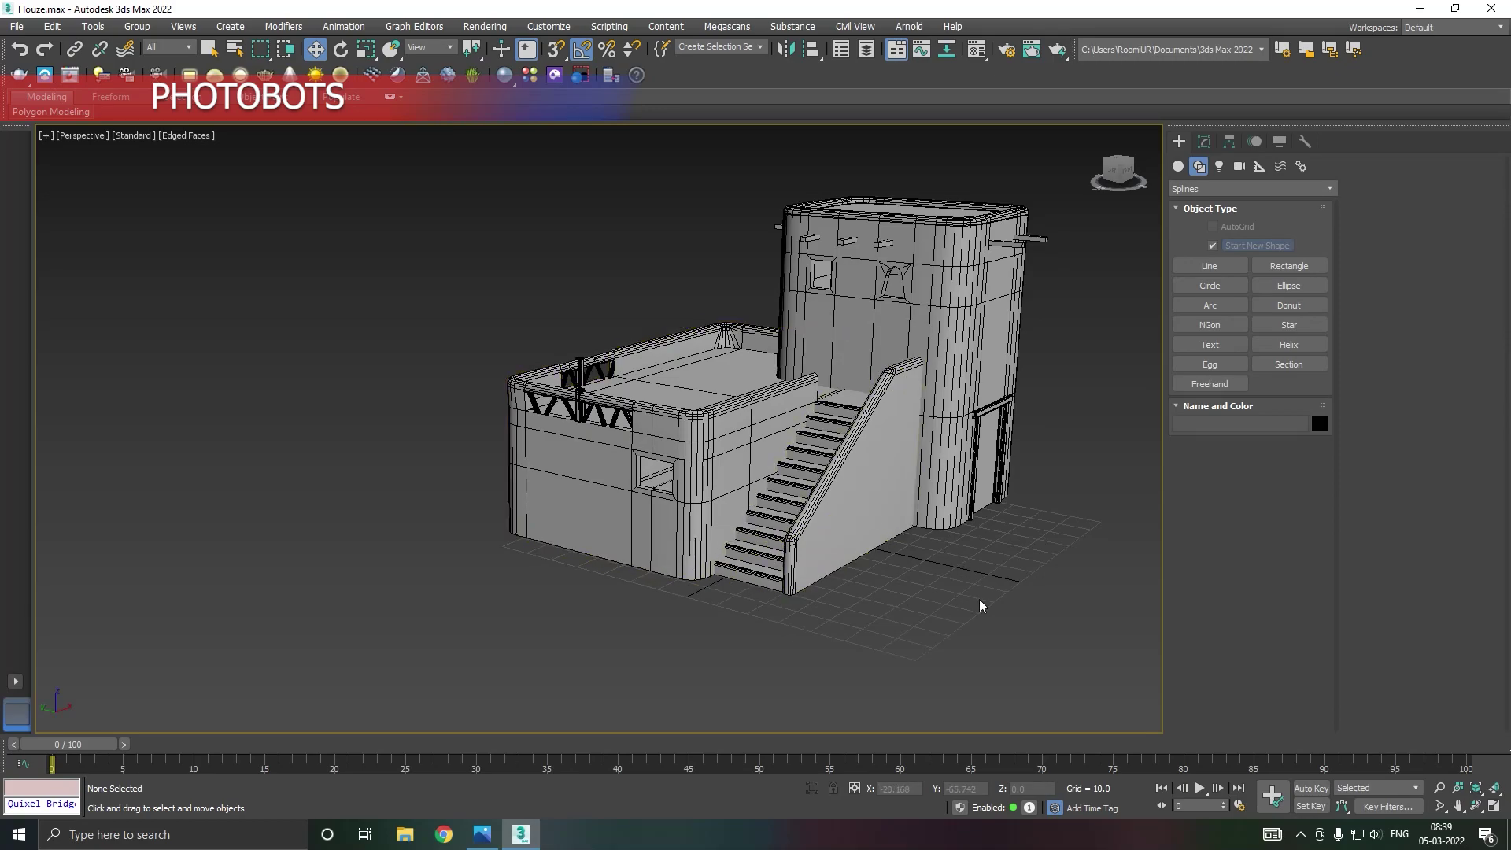
{"action": "middle_click_drag", "start_coordinate": [974, 566], "coordinate": [924, 590]}
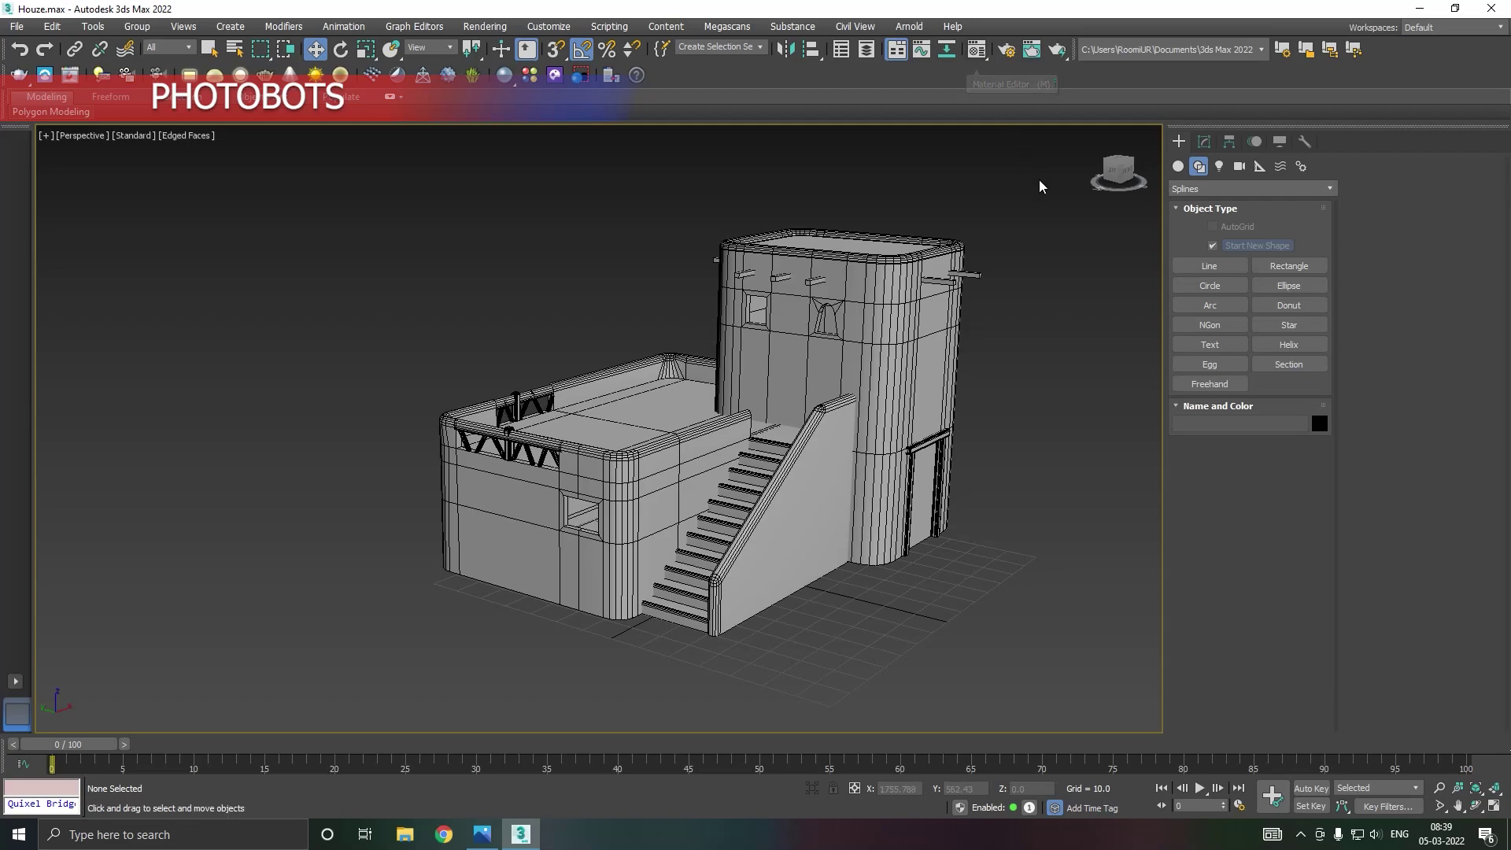
{"action": "left_click", "coordinate": [143, 135]}
{"action": "left_click", "coordinate": [167, 211]}
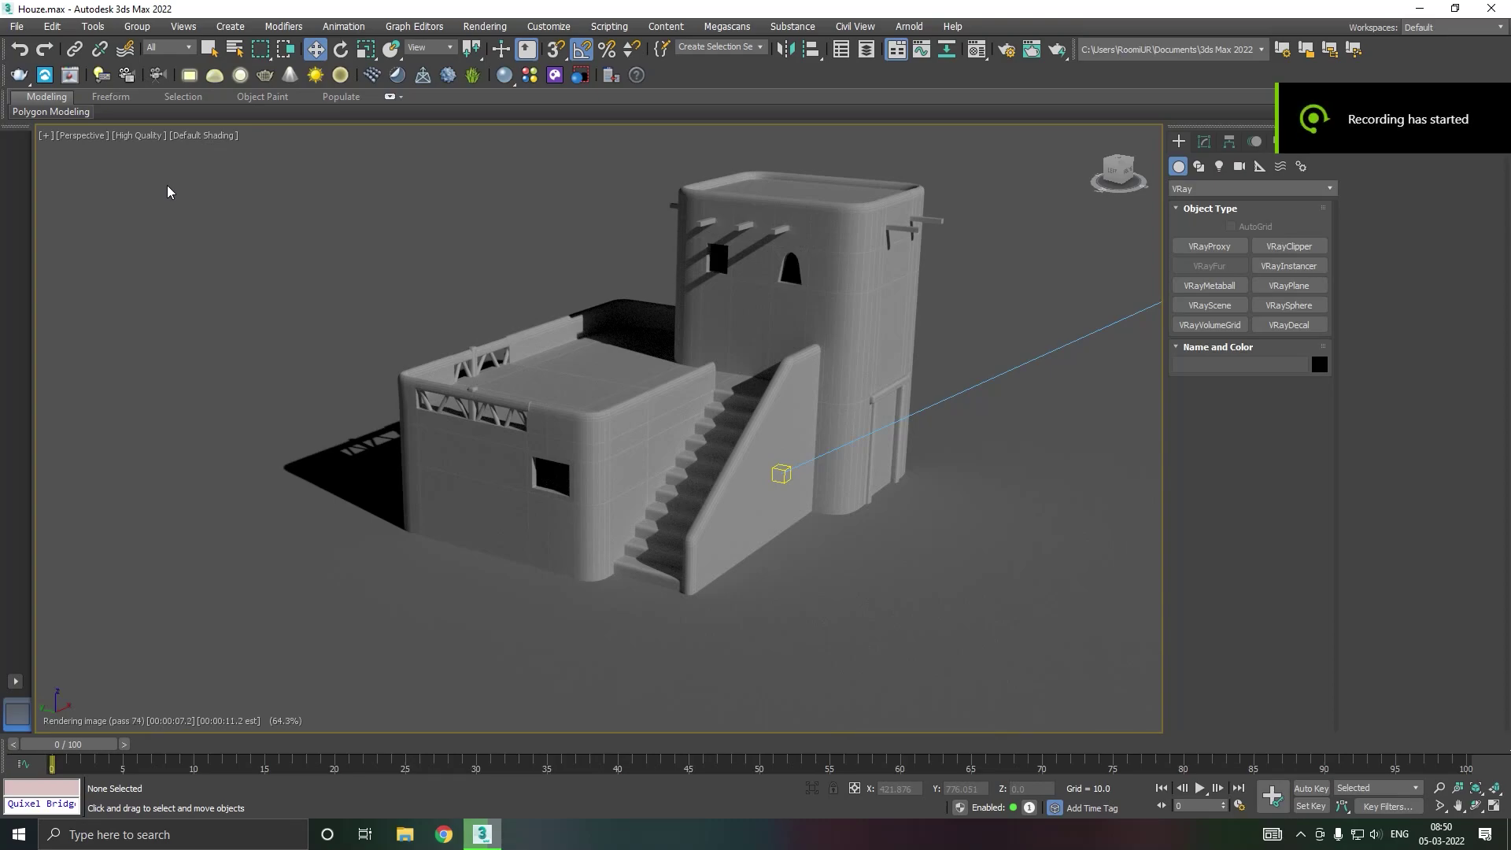